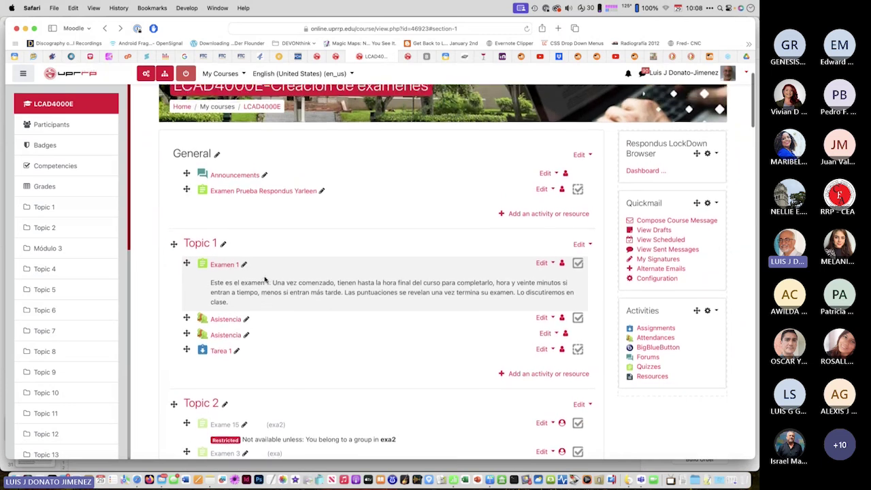
# Open the Examen 1 quiz in Topic 1 of the course
pyautogui.scroll(-2, 262, 272)
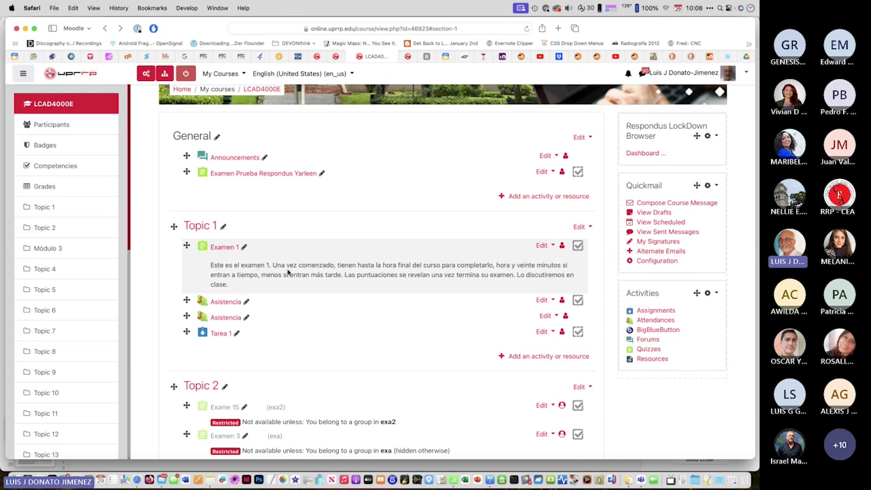
pyautogui.click(225, 248)
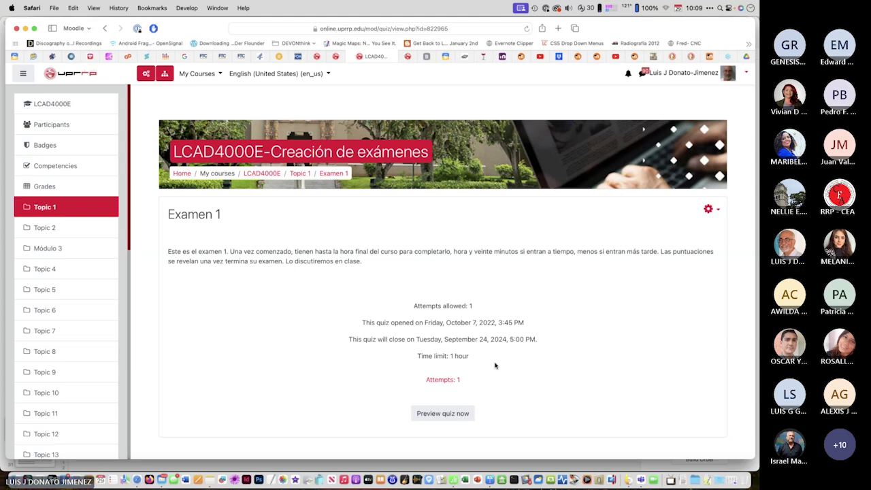
pyautogui.scroll(-3, 439, 330)
pyautogui.click(439, 329)
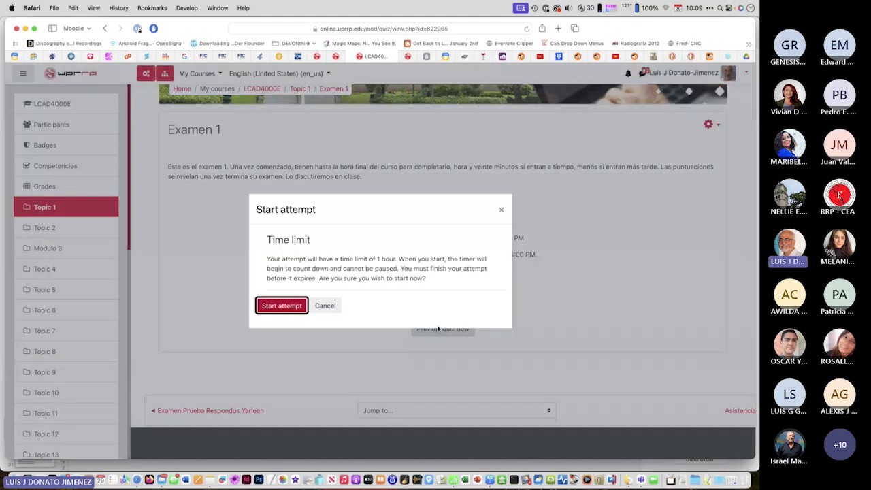
pyautogui.click(502, 213)
# Start a timed preview attempt of the Examen 1 quiz
pyautogui.scroll(-1, 546, 243)
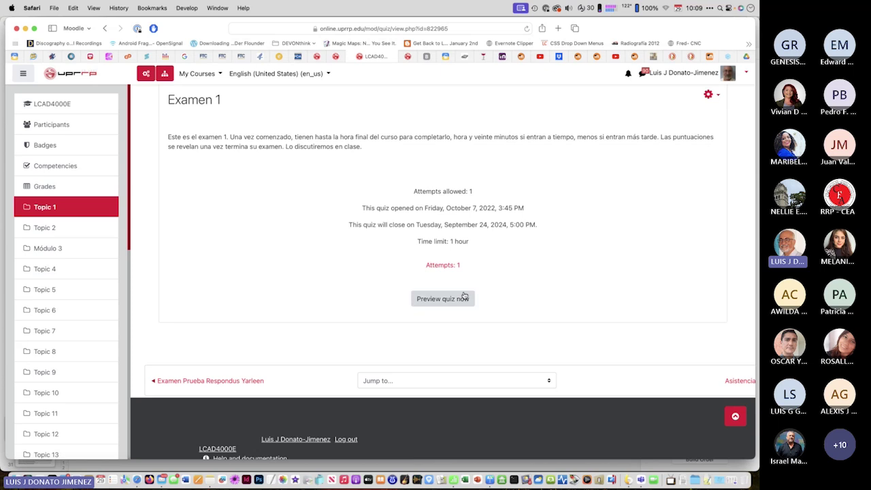
pyautogui.click(443, 300)
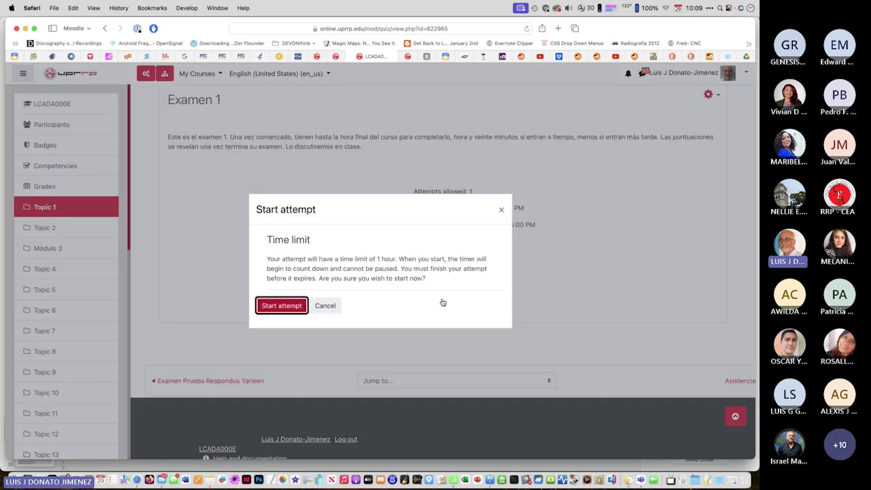
pyautogui.click(282, 306)
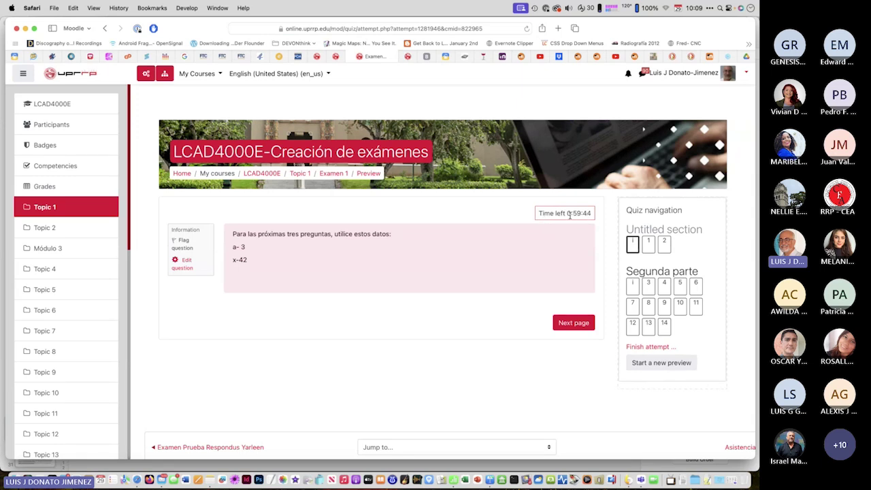
# Page through the quiz preview from the introductory information to questions 1 and 2, examining their layout and answer options
pyautogui.scroll(-3, 571, 216)
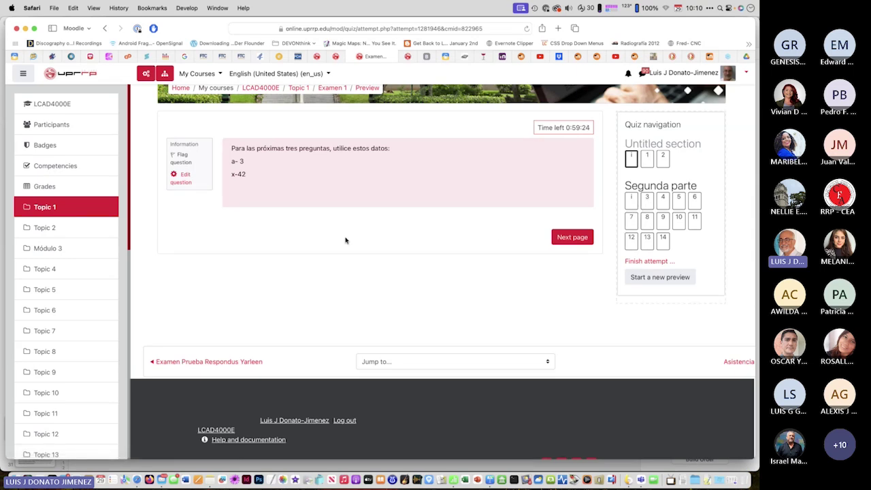
pyautogui.scroll(2, 345, 240)
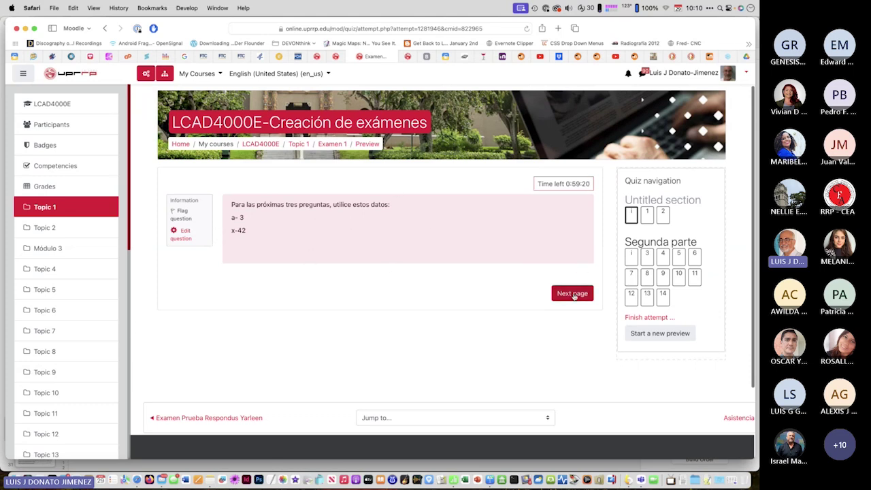
pyautogui.click(573, 294)
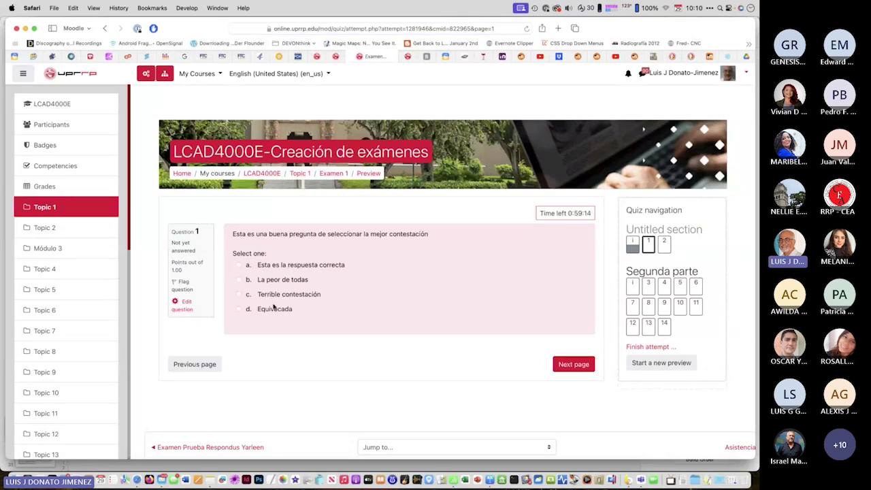
pyautogui.click(573, 365)
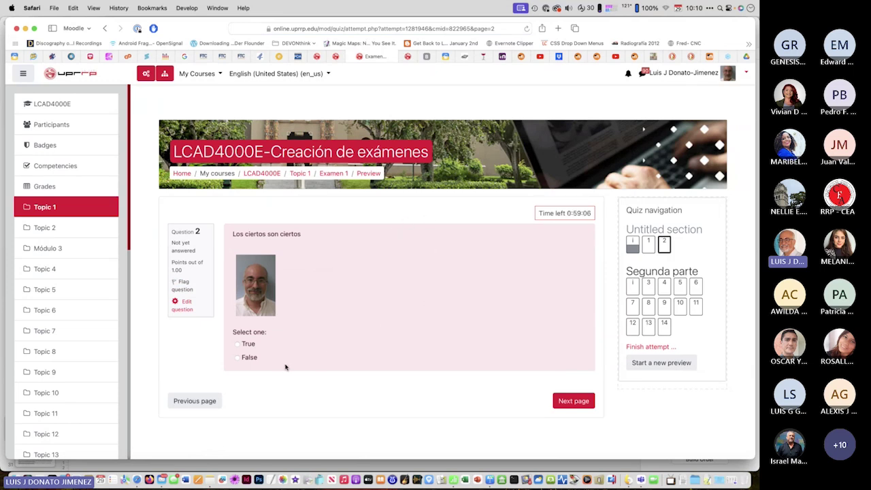
pyautogui.scroll(-4, 276, 363)
pyautogui.scroll(1, 276, 365)
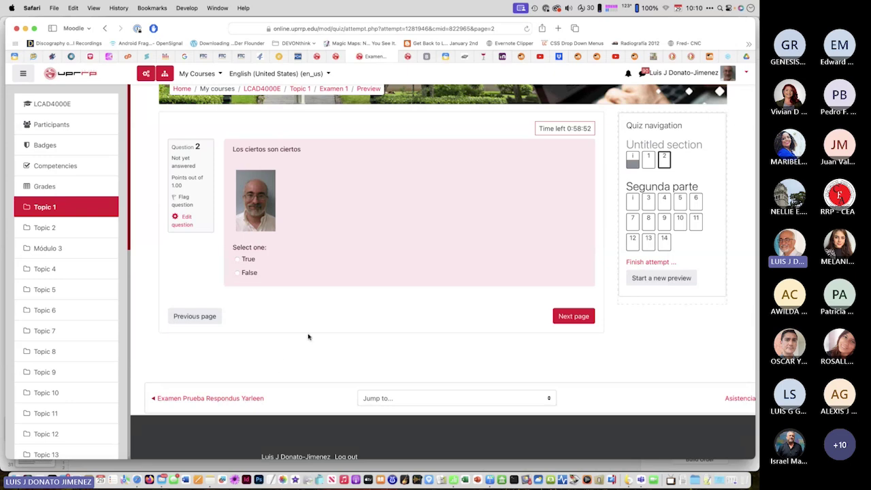
# Jump to questions 3 and 6 in the Segunda parte section to examine the calculation and essay questions
pyautogui.click(648, 203)
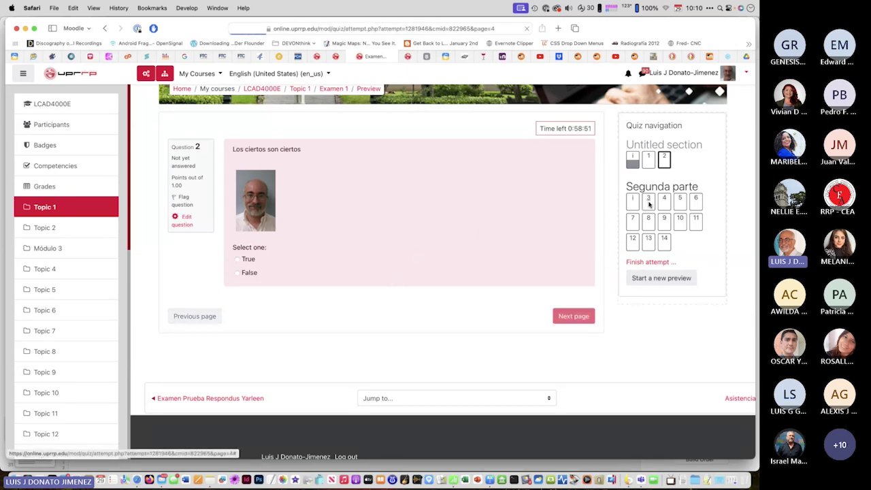
pyautogui.scroll(-3, 556, 295)
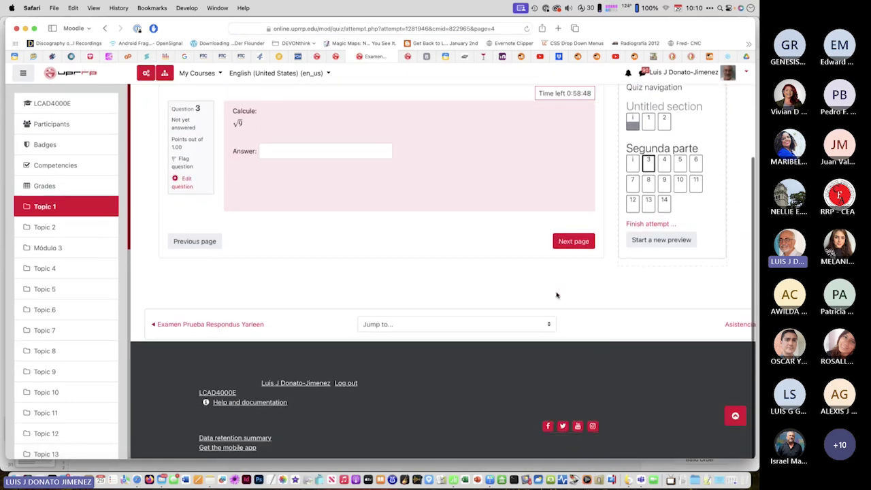
pyautogui.click(697, 168)
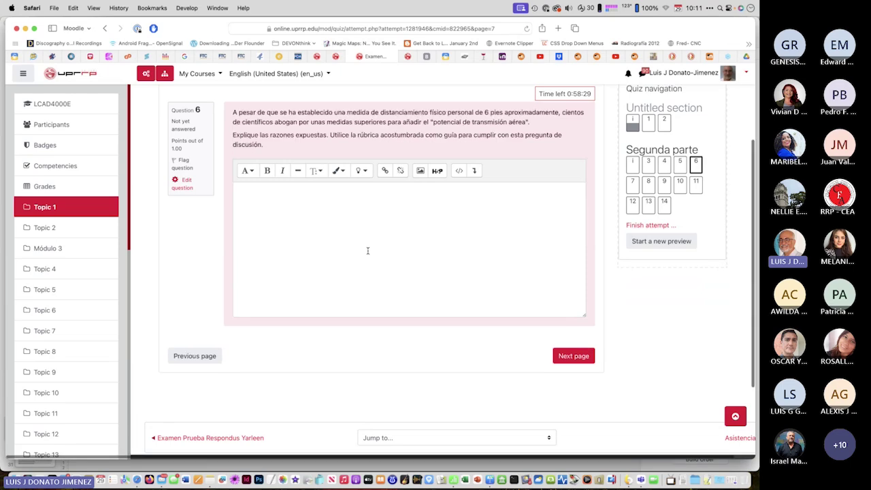
# Return from the preview to the Examen 1 page and open the quiz's question editing page
pyautogui.scroll(4, 368, 251)
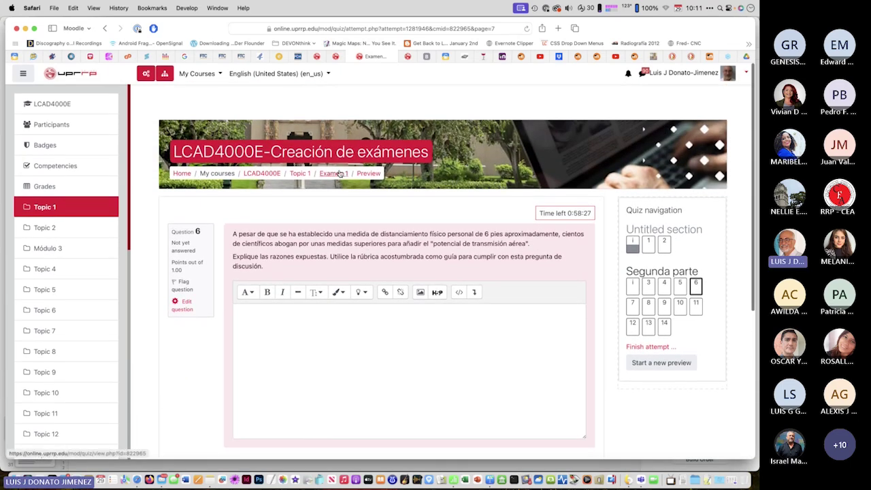
pyautogui.click(334, 173)
pyautogui.scroll(-4, 407, 228)
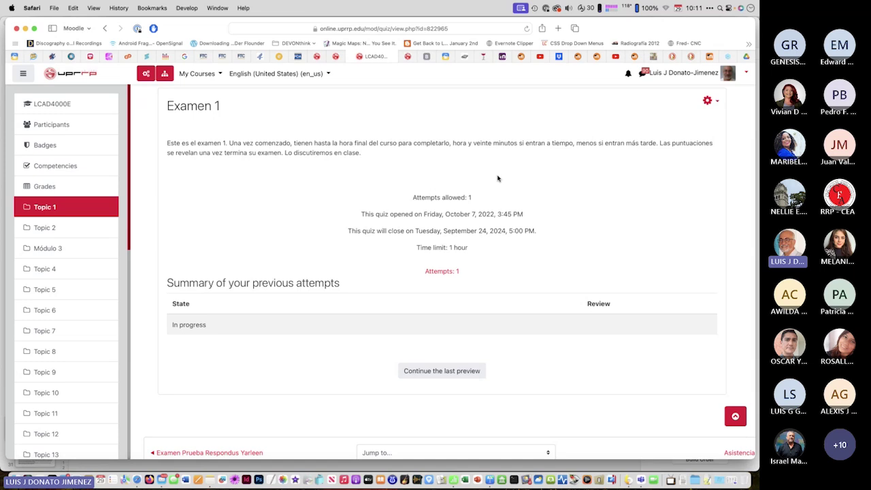
pyautogui.click(708, 102)
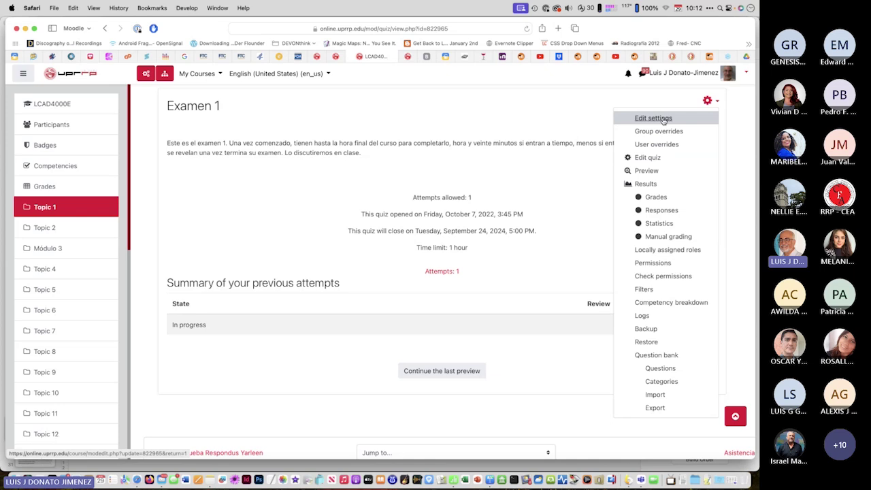
pyautogui.click(648, 157)
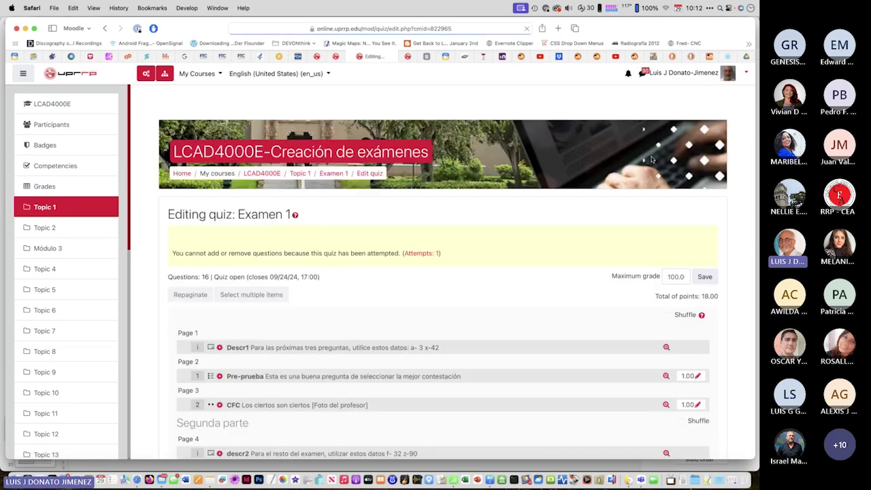
# Examine the quiz's question list, preview the Pre-prueba question in its own window and close the preview
pyautogui.scroll(-5, 411, 255)
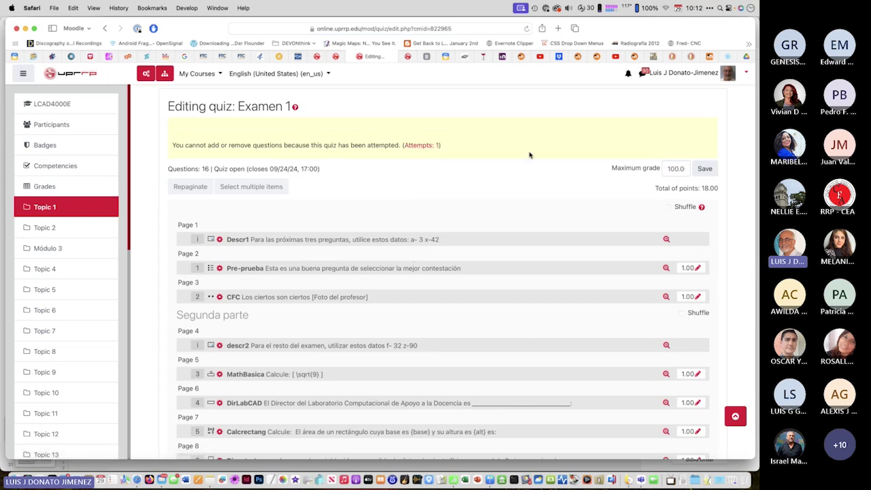
pyautogui.scroll(-1, 529, 155)
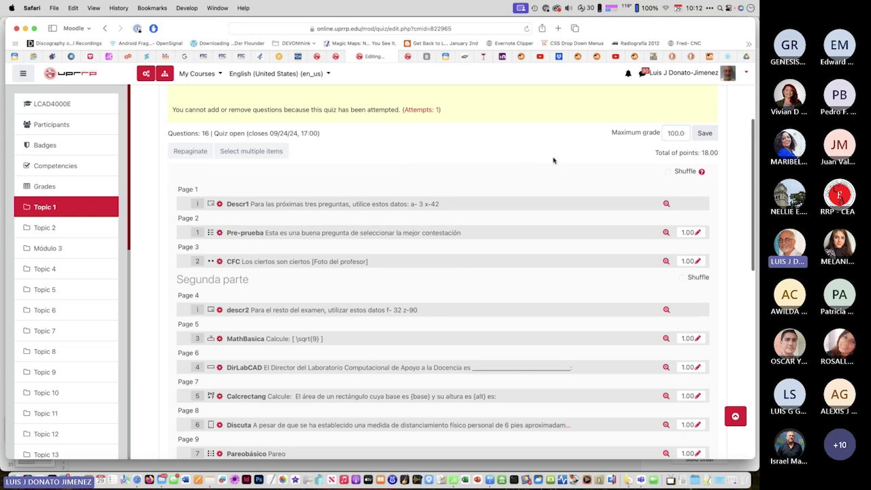
pyautogui.scroll(-2, 429, 168)
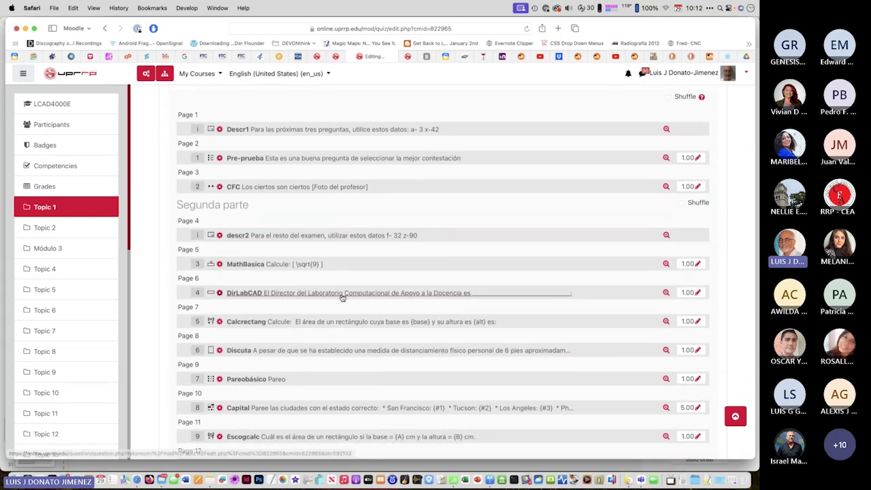
pyautogui.scroll(-1, 351, 254)
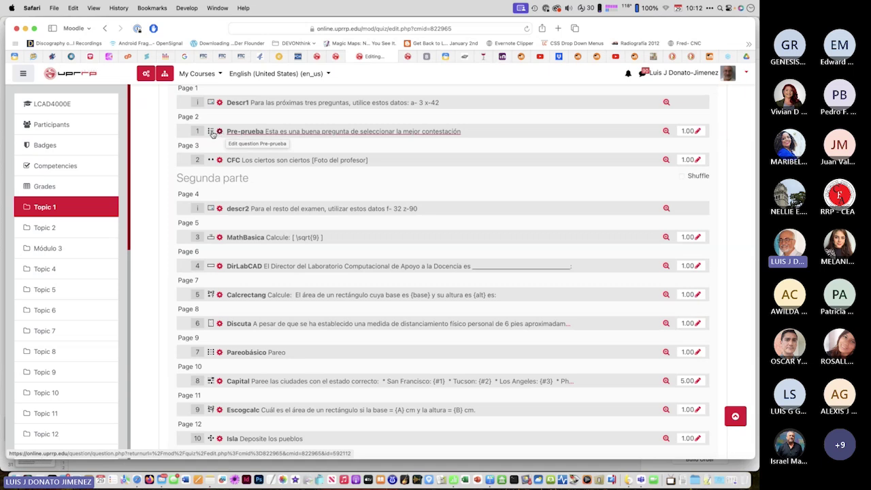
pyautogui.click(666, 130)
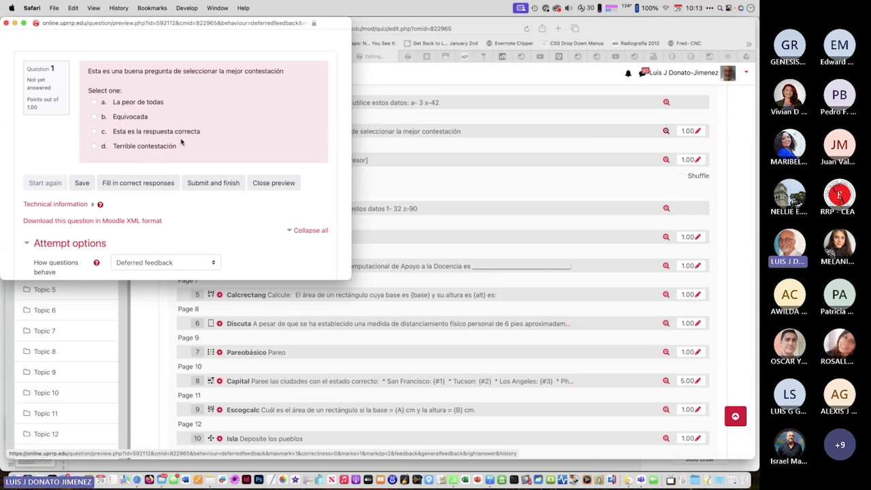
pyautogui.click(6, 24)
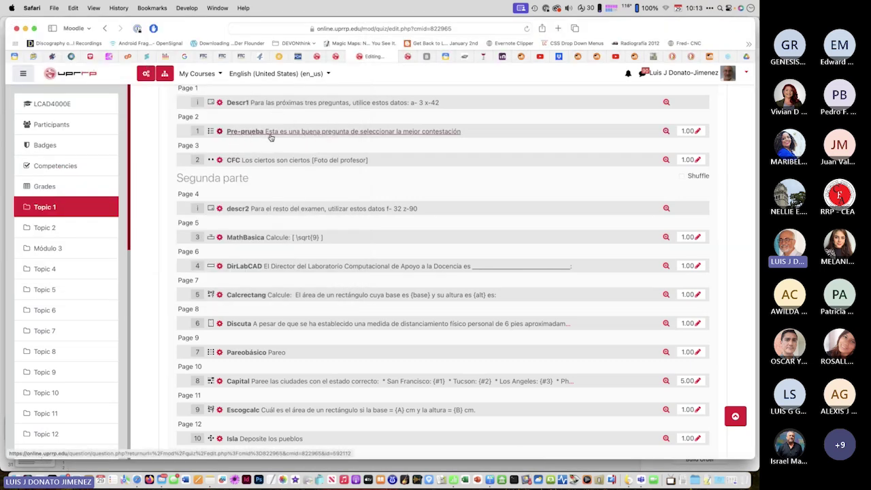
# Open the Pre-prueba multiple choice question for editing and examine its category, name, question text and default points fields
pyautogui.click(220, 132)
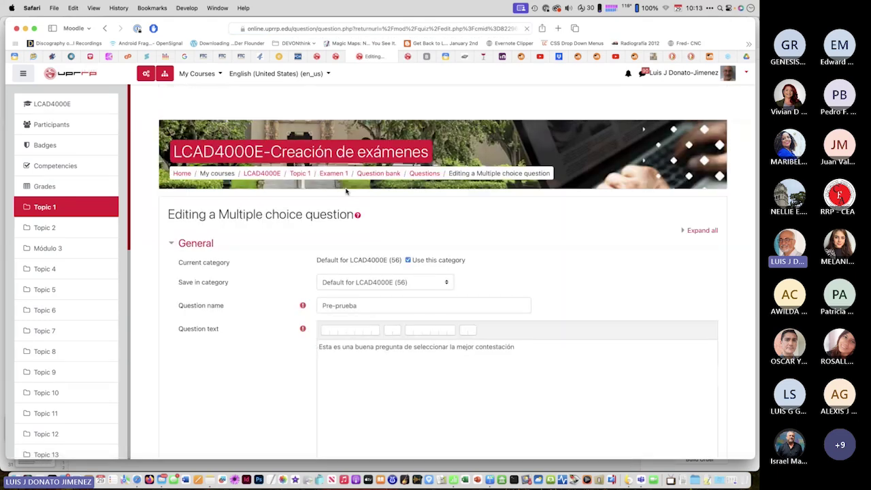
pyautogui.scroll(-3, 255, 357)
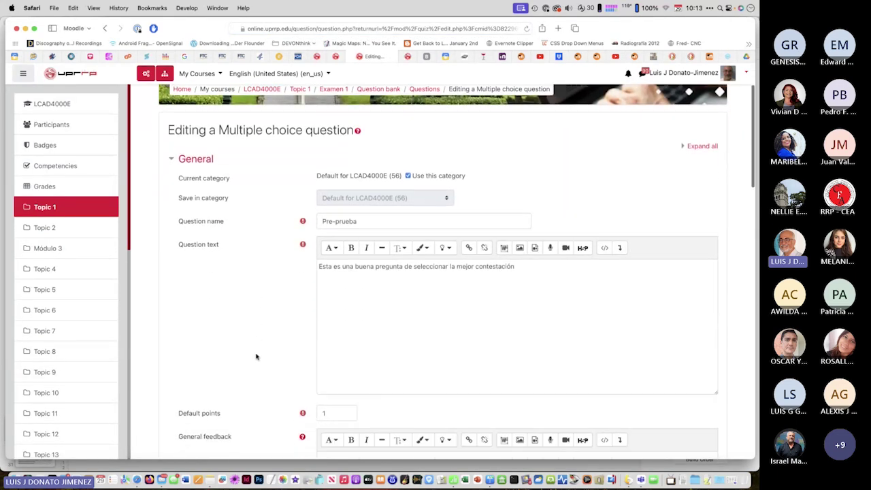
pyautogui.scroll(-2, 256, 356)
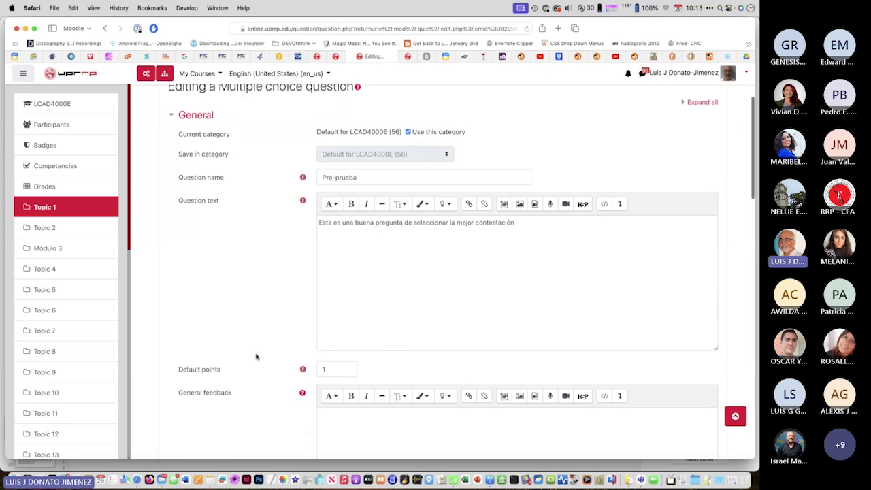
pyautogui.scroll(-1, 256, 357)
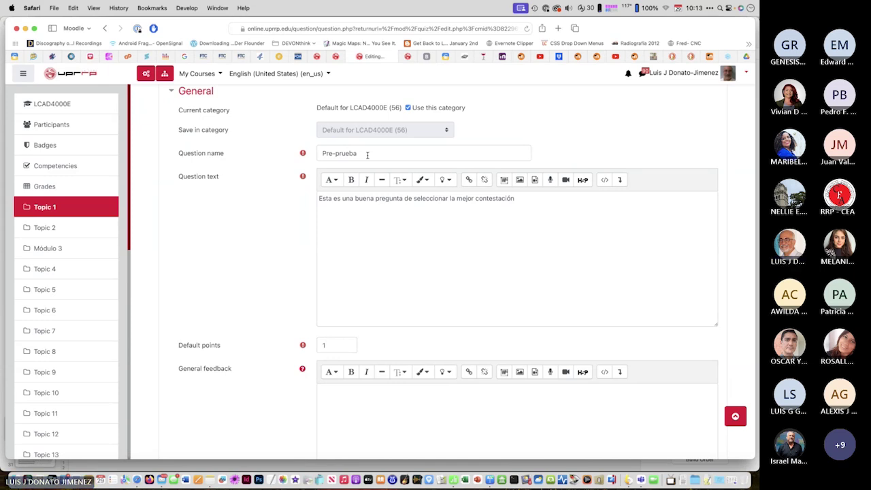
pyautogui.scroll(-2, 255, 170)
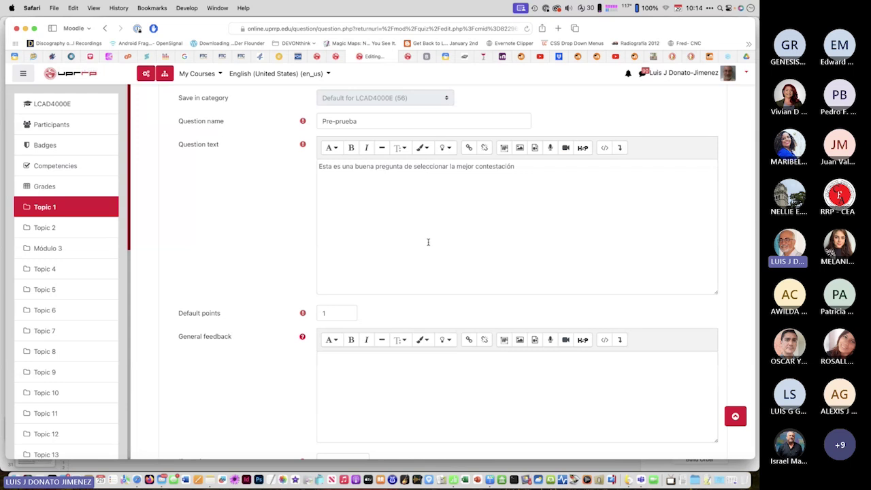
pyautogui.scroll(-3, 428, 241)
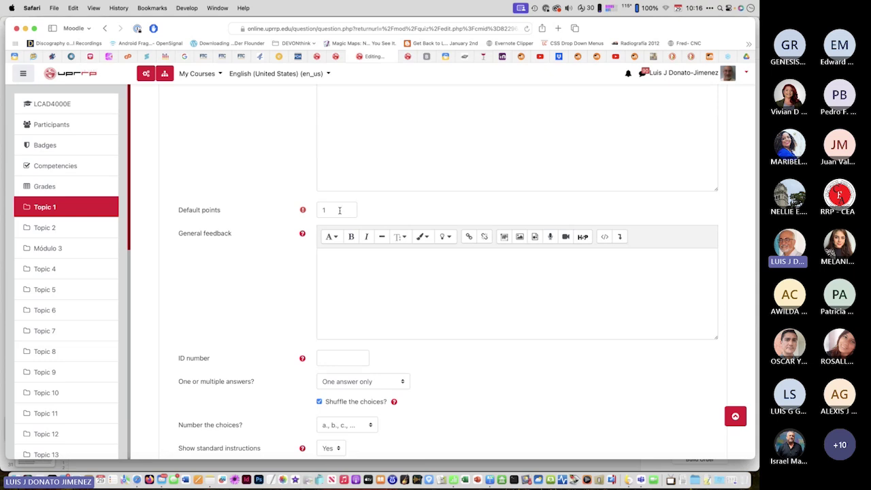
# Re-enter 1 as the Pre-prueba question's default points
pyautogui.click(324, 210)
pyautogui.press('BackSpace')
pyautogui.write('1')
# Examine the general feedback and ID number fields and the options for allowing one or multiple answers
pyautogui.scroll(-3, 379, 214)
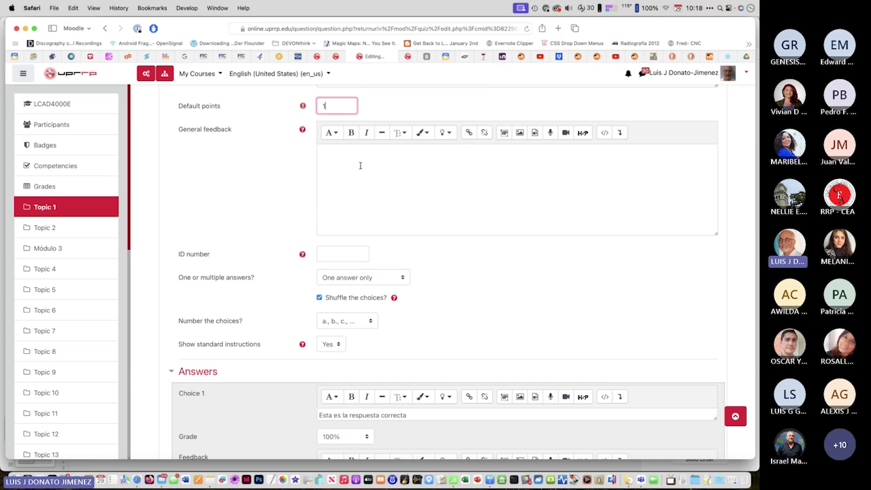
pyautogui.scroll(-3, 351, 159)
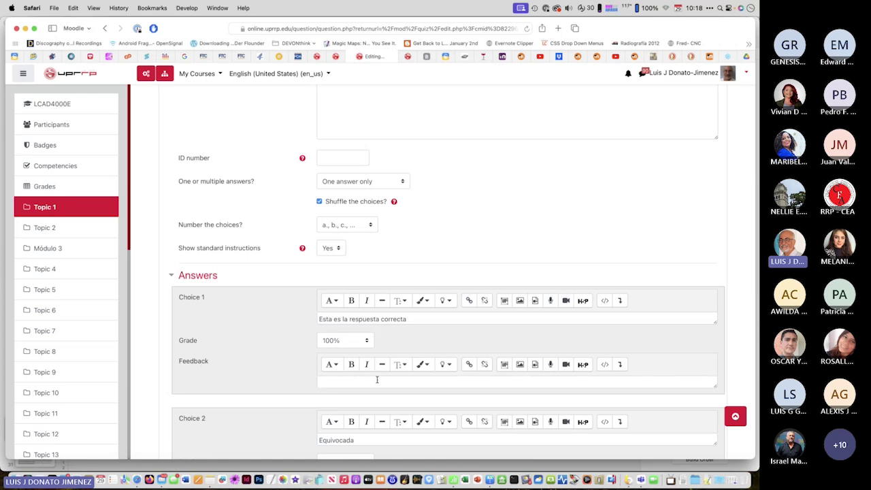
pyautogui.scroll(3, 377, 380)
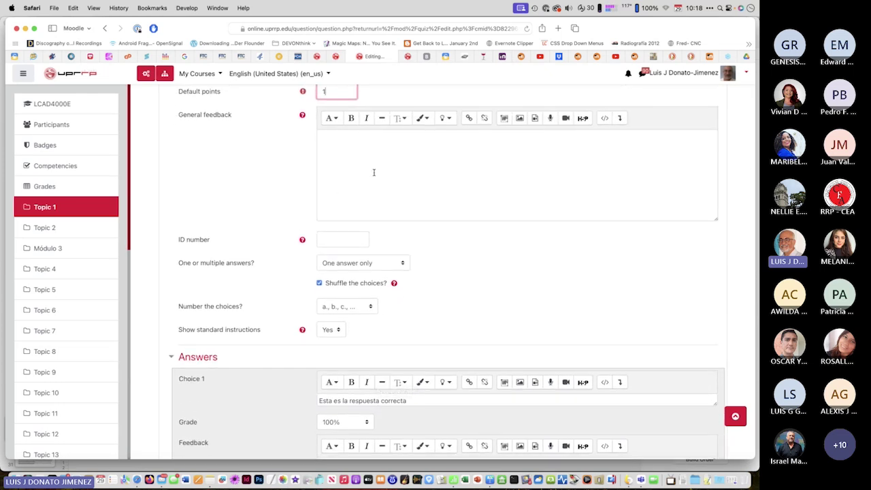
pyautogui.scroll(-2, 374, 172)
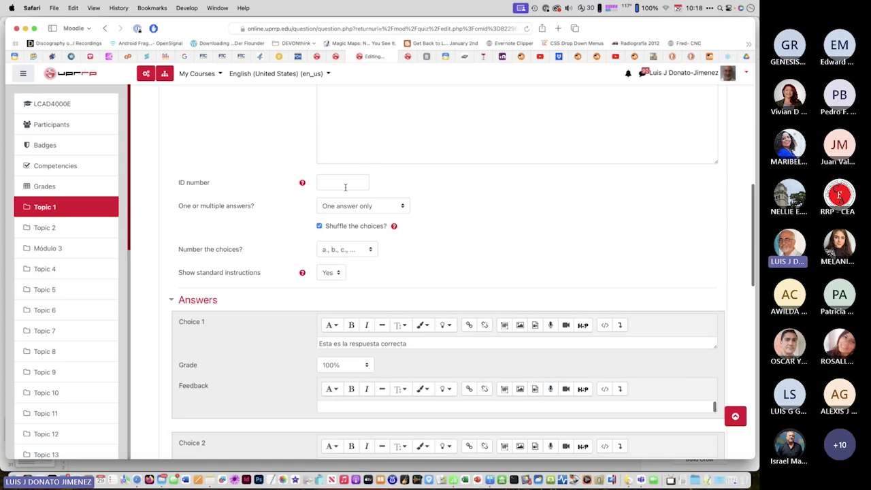
pyautogui.scroll(-1, 434, 181)
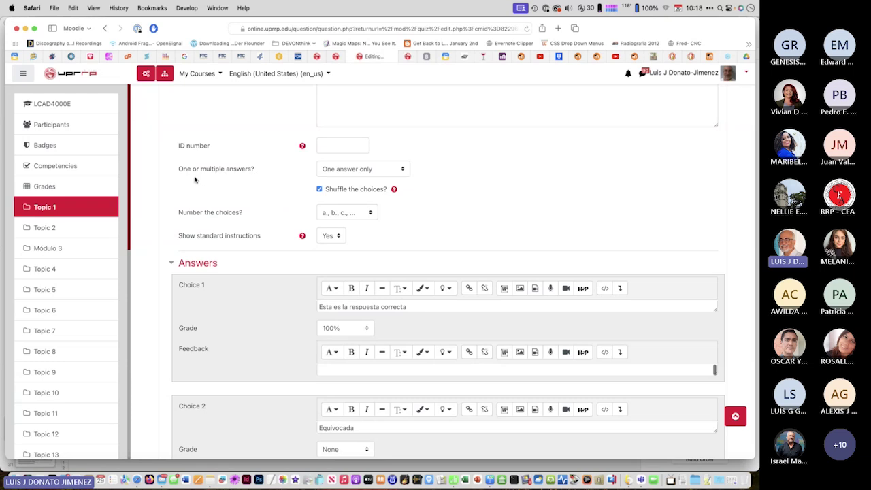
pyautogui.click(403, 170)
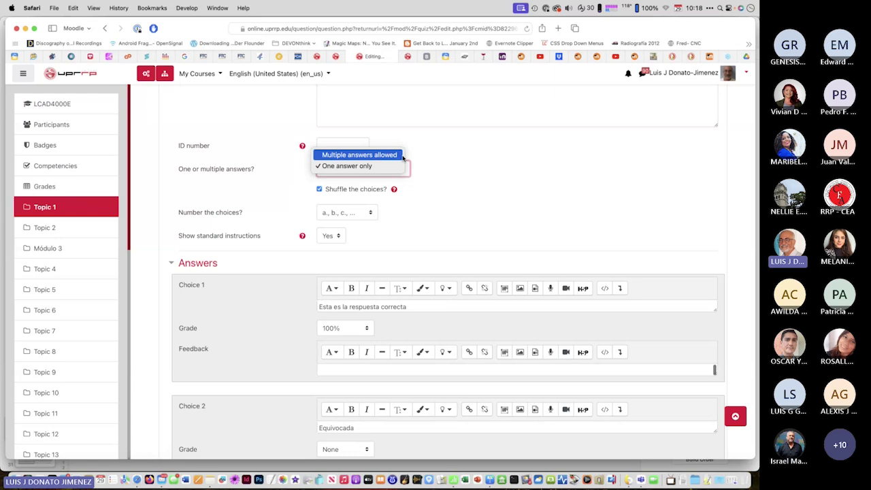
pyautogui.click(476, 160)
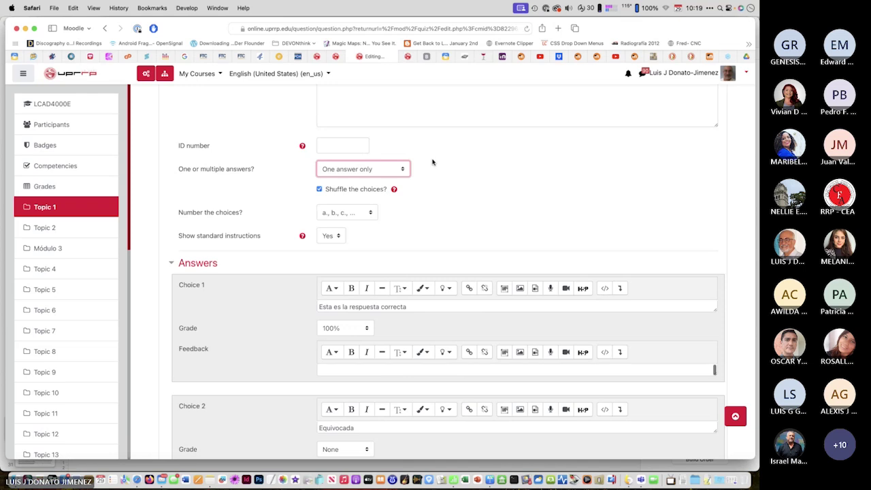
# Toggle the shuffling of choices off and on again, and view the available choice numbering styles, keeping a., b., c
pyautogui.click(319, 189)
pyautogui.click(320, 190)
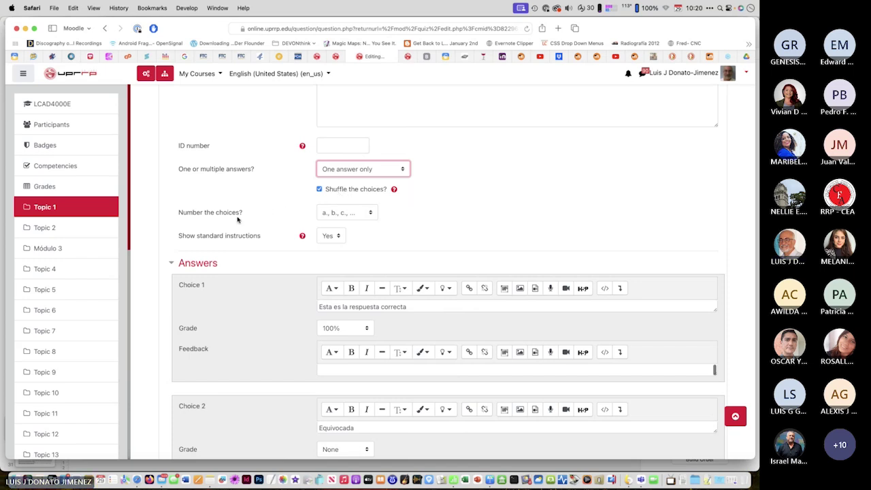
pyautogui.click(370, 213)
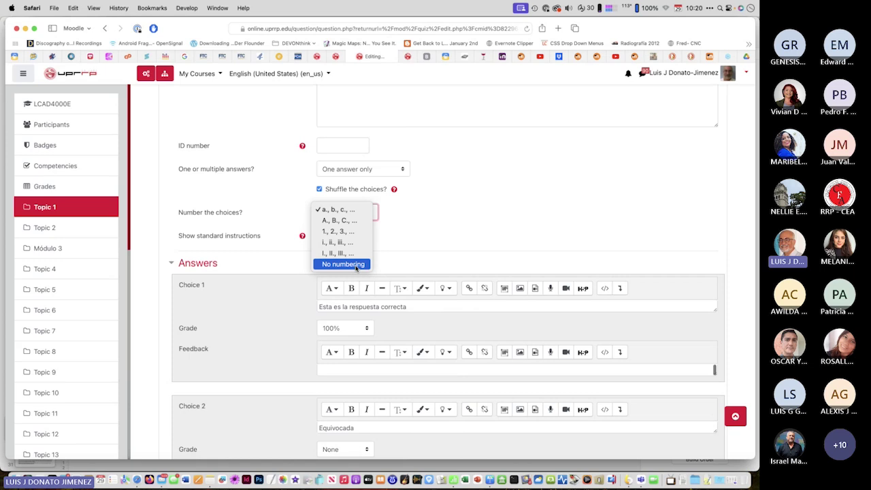
pyautogui.click(352, 212)
# Examine the Answers section alongside the shuffle and numbering settings, dismissing the iStat Menus Updater connection request
pyautogui.scroll(-1, 413, 219)
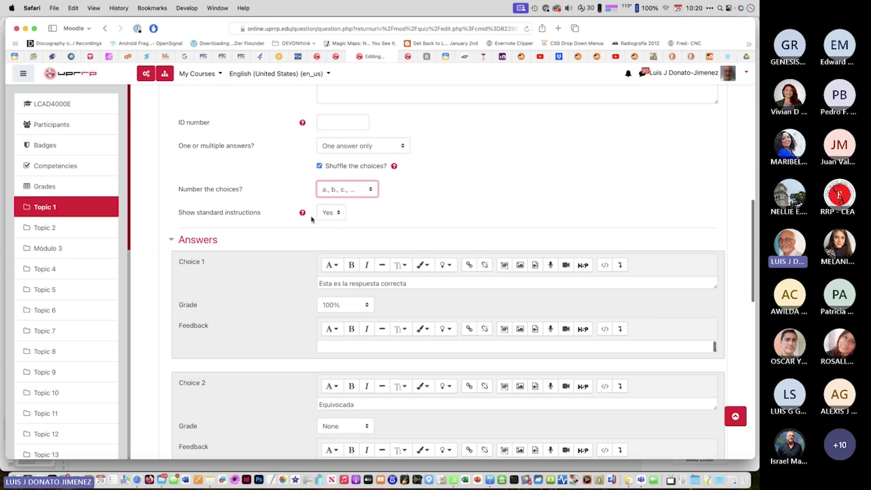
pyautogui.scroll(-5, 277, 226)
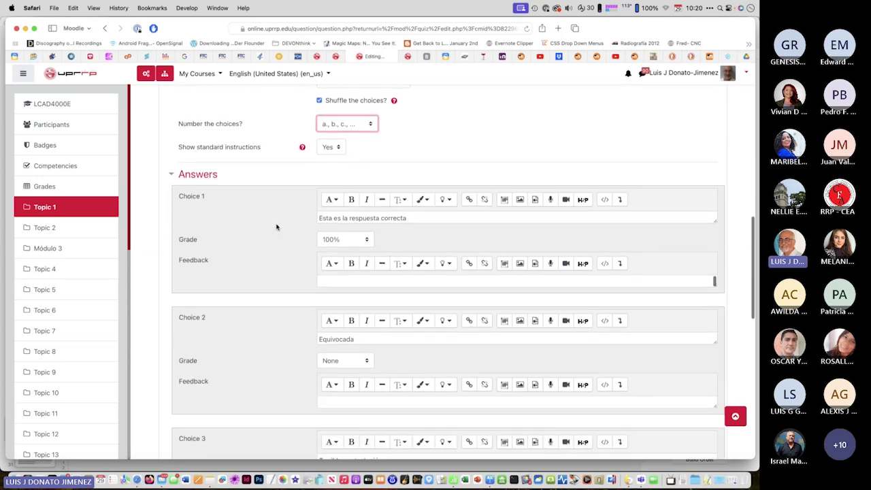
pyautogui.scroll(-1, 276, 227)
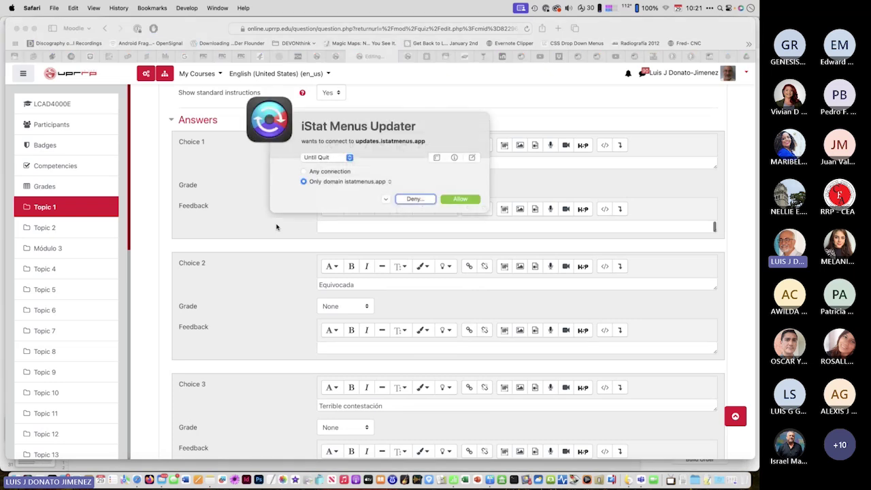
pyautogui.press('Return')
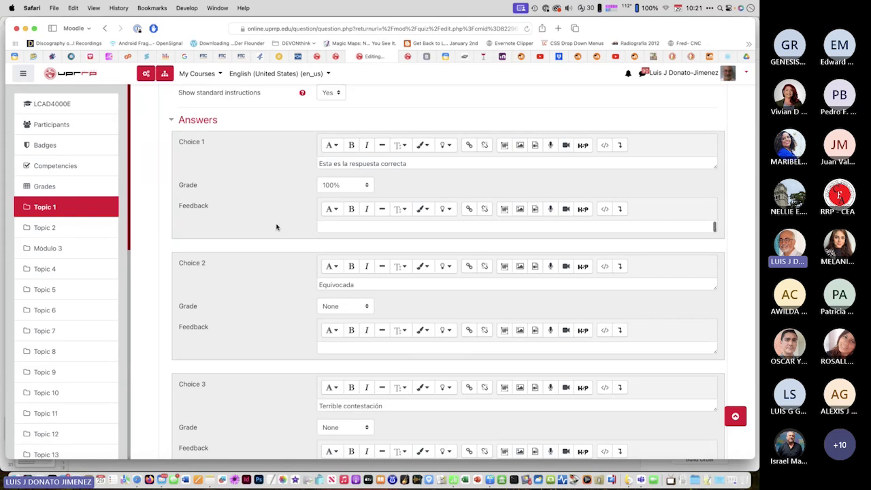
pyautogui.scroll(2, 276, 227)
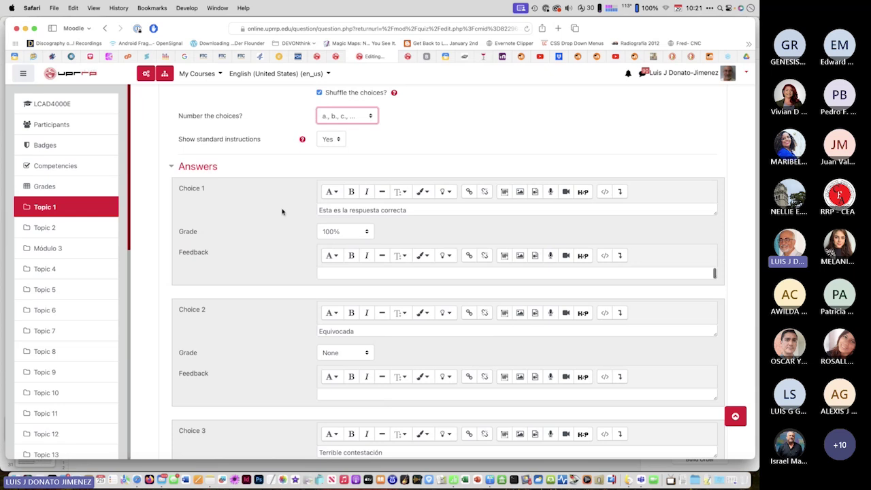
pyautogui.scroll(-3, 283, 212)
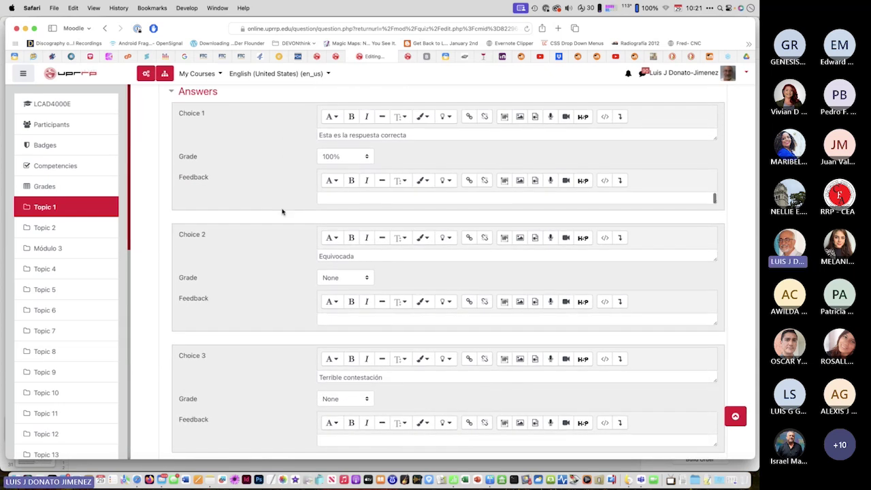
pyautogui.scroll(3, 283, 212)
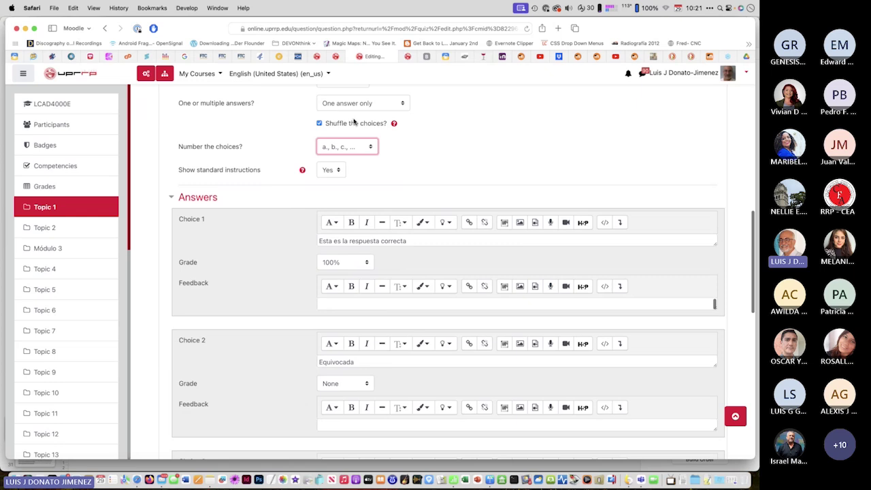
pyautogui.scroll(-3, 249, 252)
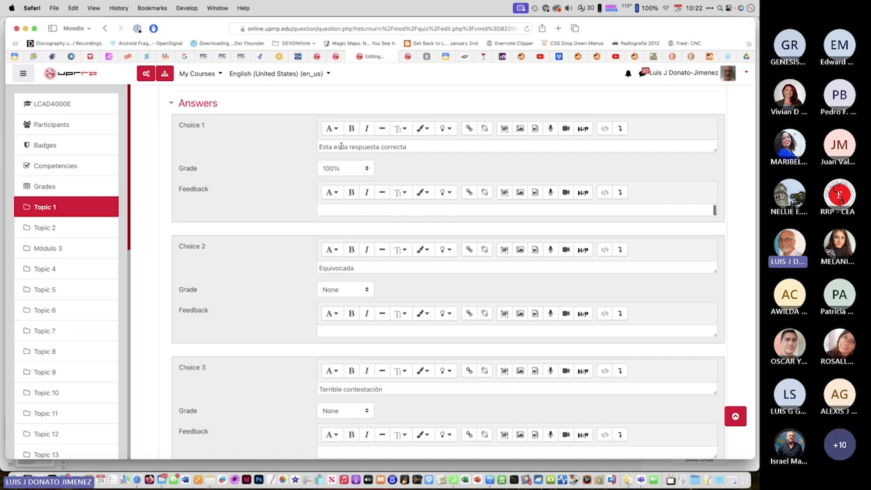
# Highlight Choice 1's answer text and view the percentages available for its grade, keeping 100%
pyautogui.moveTo(325, 147); pyautogui.dragTo(400, 151)
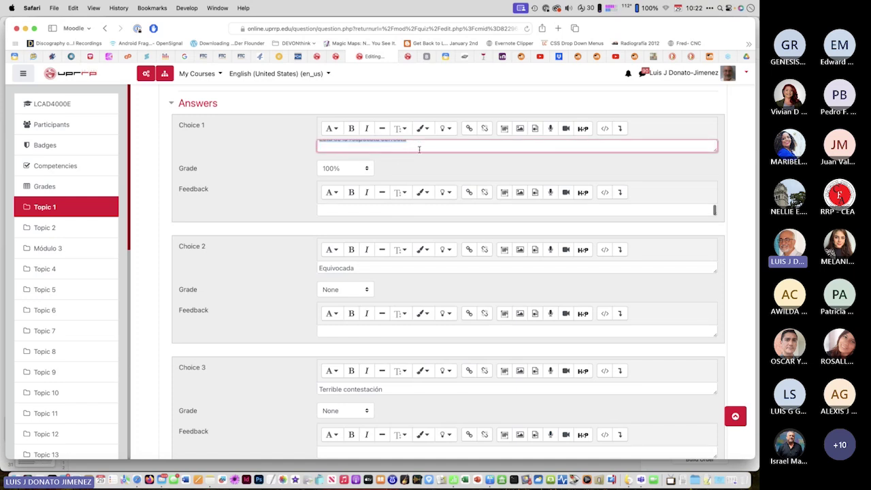
pyautogui.click(419, 149)
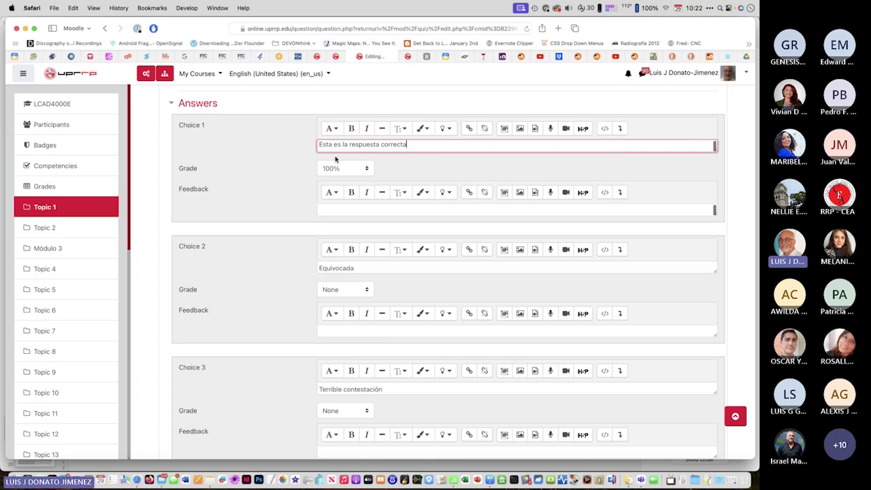
pyautogui.click(366, 168)
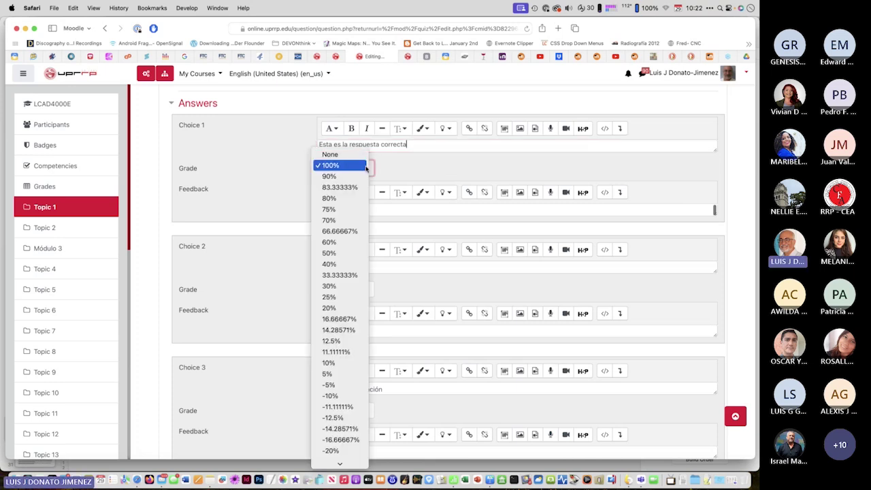
pyautogui.click(419, 163)
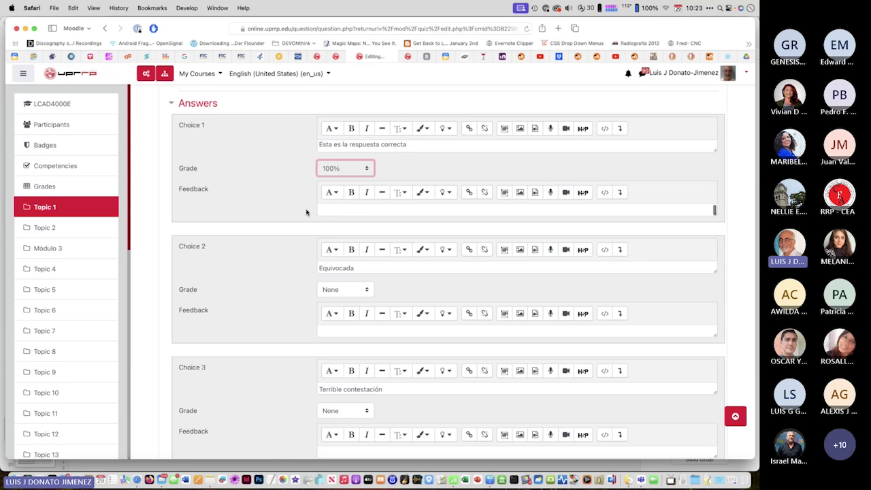
# Examine the wrong answer choices and view the positive and negative percentages available for Choice 2's grade, keeping None
pyautogui.scroll(-1, 306, 212)
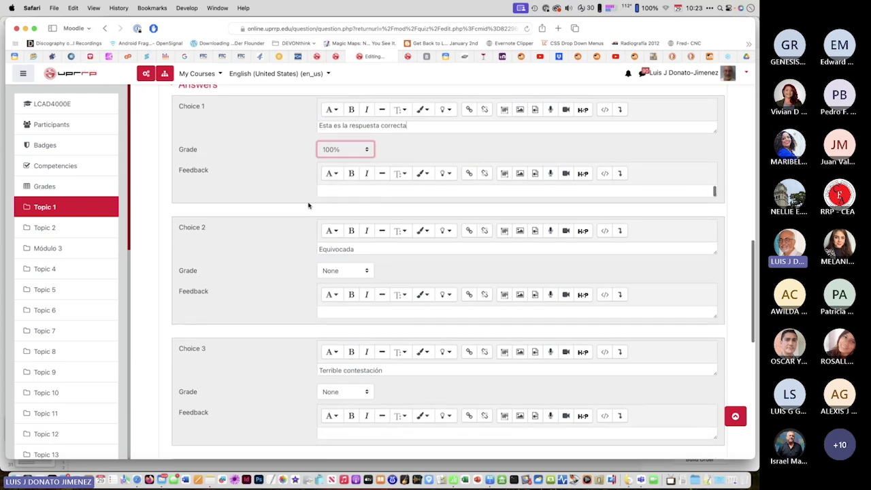
pyautogui.scroll(-4, 294, 261)
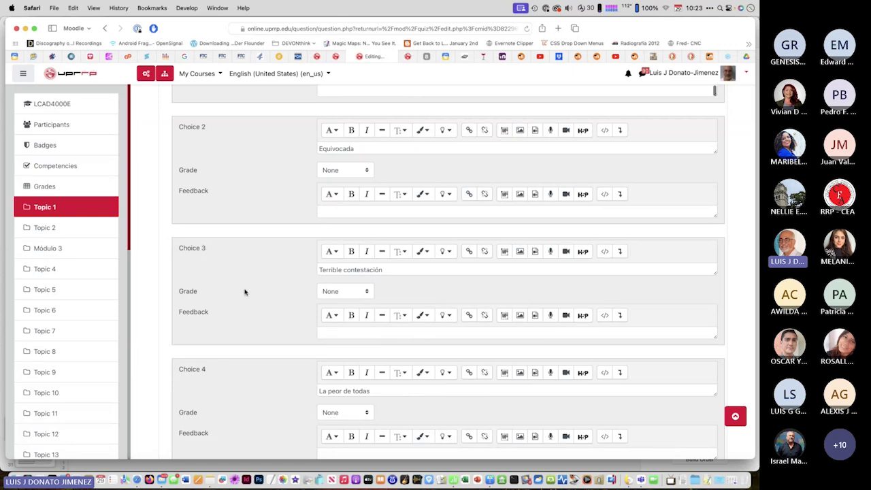
pyautogui.scroll(1, 254, 196)
pyautogui.scroll(-1, 255, 198)
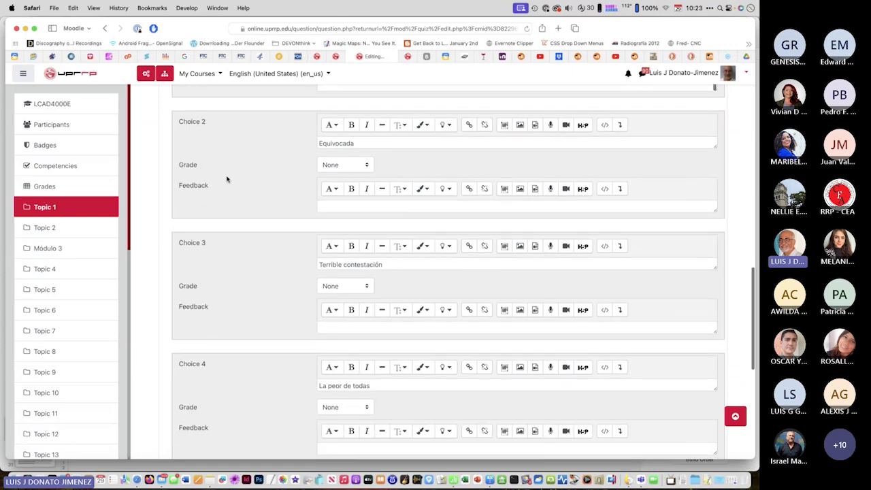
pyautogui.click(366, 166)
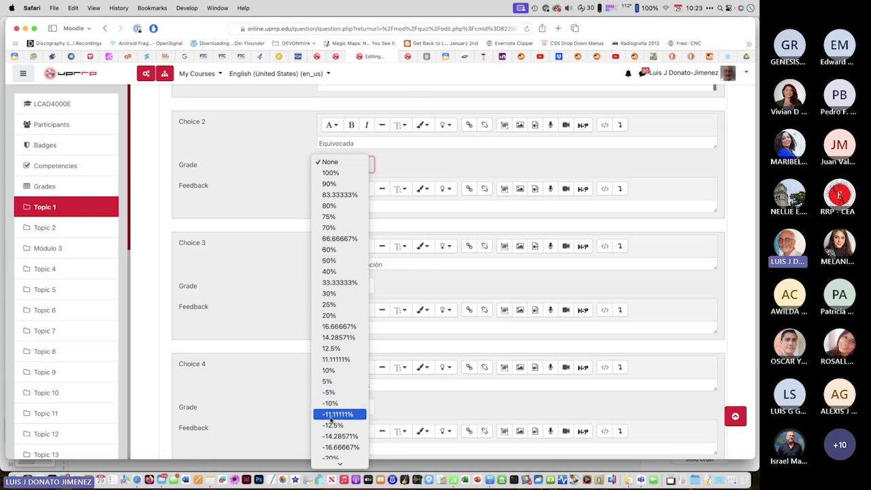
pyautogui.scroll(-5, 330, 420)
pyautogui.scroll(2, 331, 420)
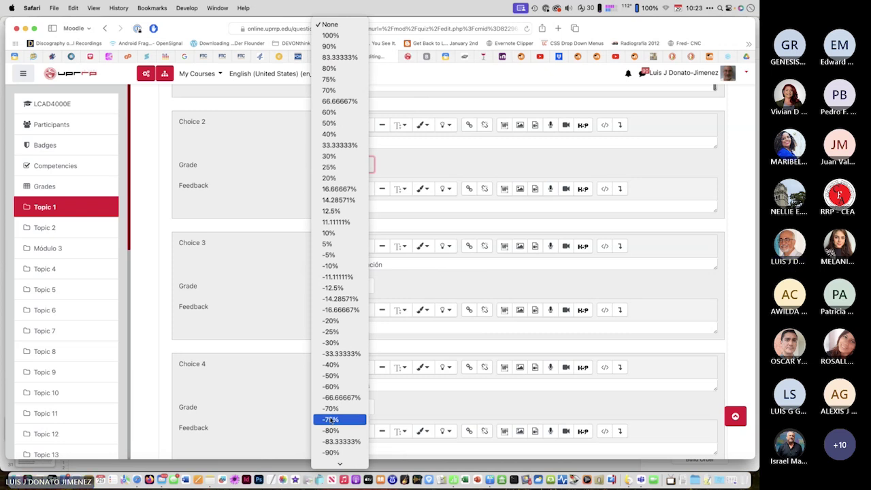
pyautogui.click(408, 179)
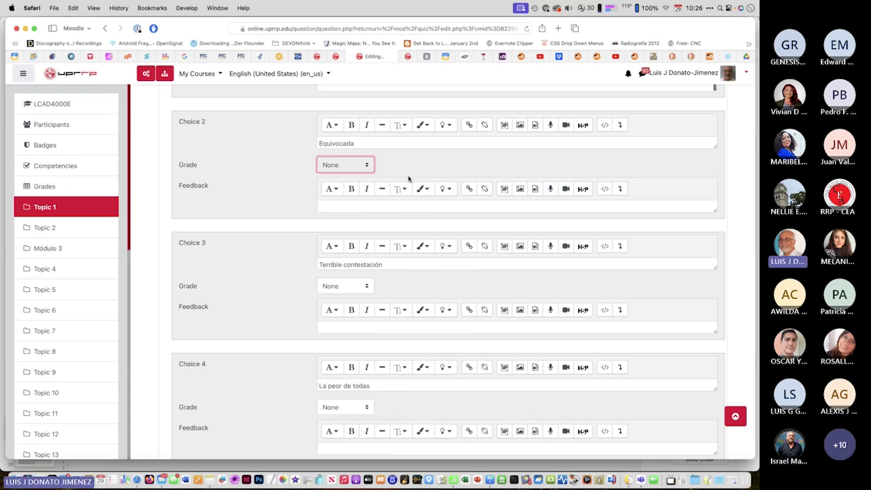
# Review all four answer choices with their grades and feedback fields, through to the remaining sections at the end of the form
pyautogui.scroll(5, 250, 288)
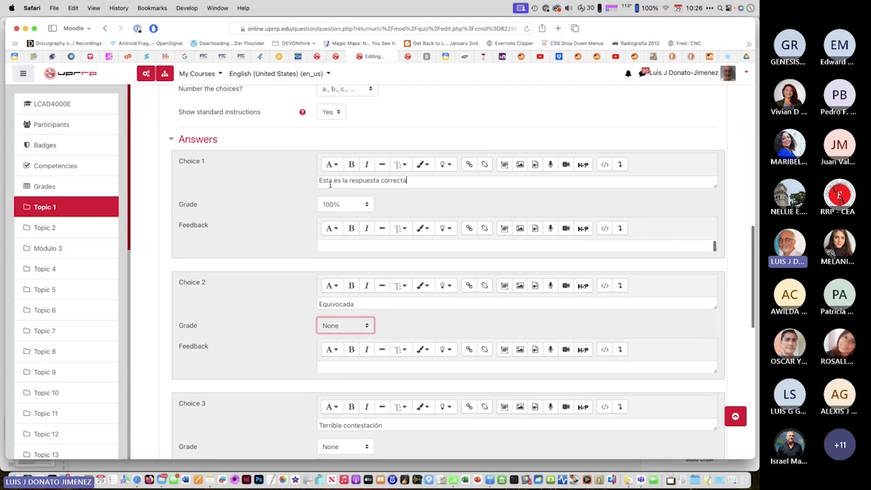
pyautogui.scroll(-3, 298, 340)
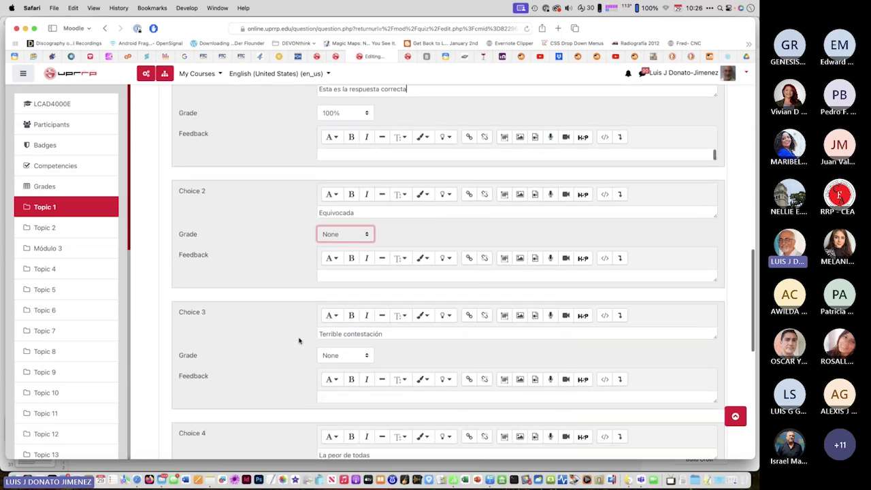
pyautogui.scroll(-3, 310, 418)
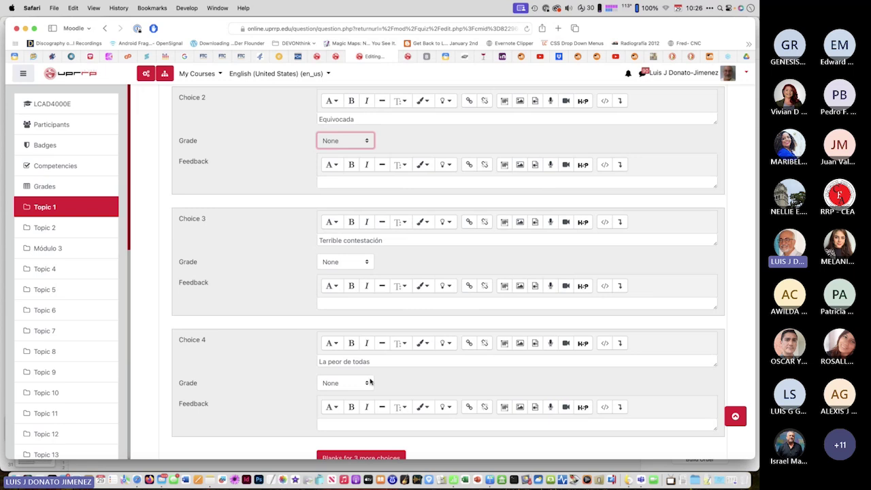
pyautogui.scroll(-3, 270, 365)
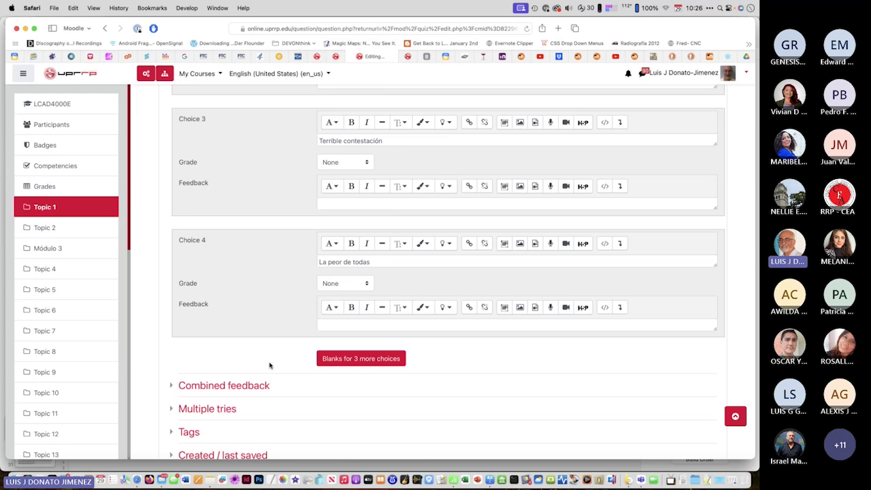
pyautogui.scroll(-3, 246, 359)
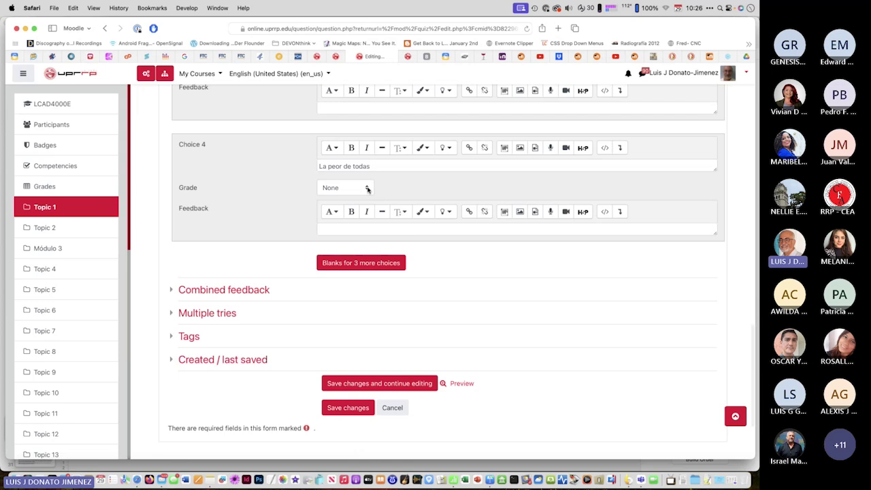
pyautogui.scroll(-1, 271, 236)
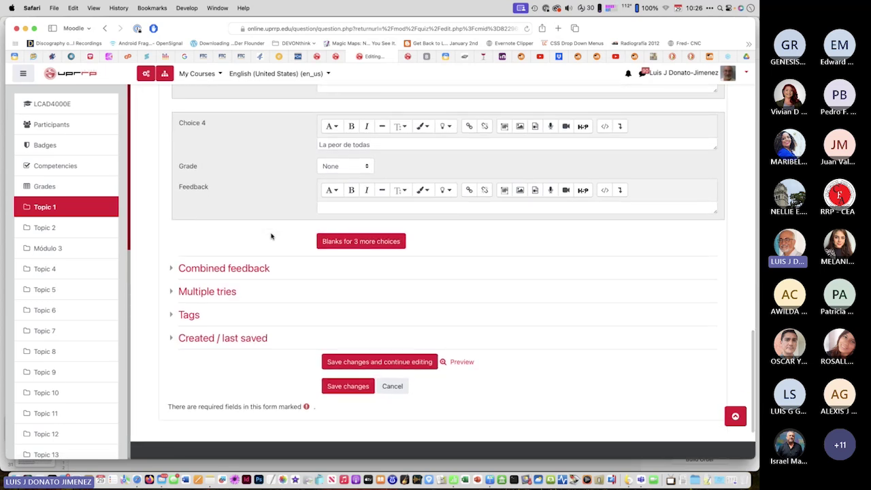
# Expand the Combined feedback section and examine its messages for correct, partially correct and incorrect responses
pyautogui.click(172, 270)
pyautogui.scroll(-3, 284, 304)
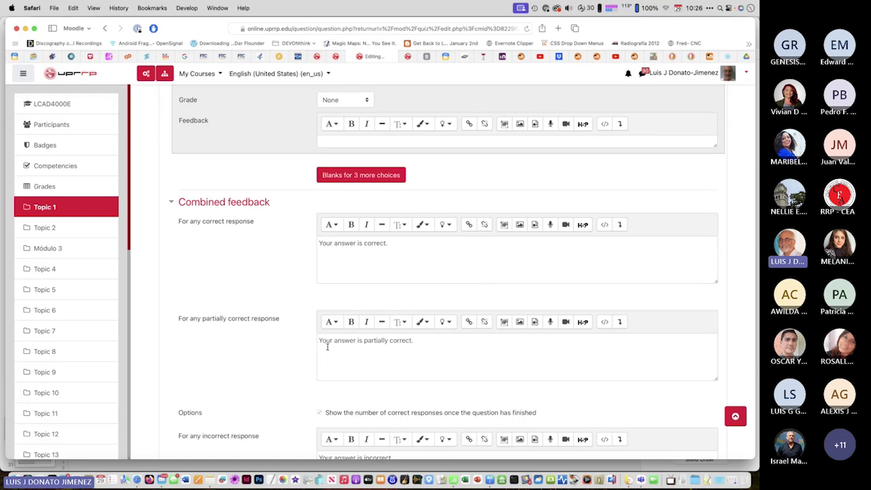
pyautogui.scroll(-2, 408, 350)
pyautogui.scroll(-2, 408, 350)
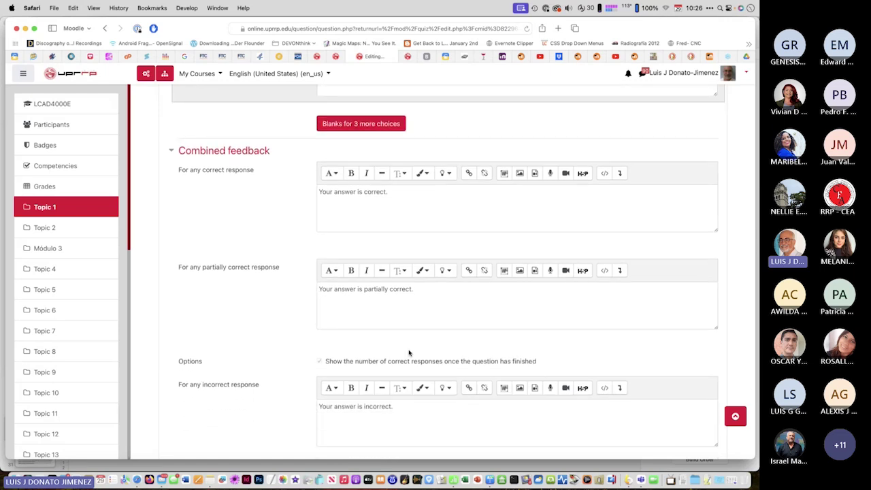
# Finish reading the combined feedback messages, collapse that section and examine the penalty and hint settings under Multiple tries
pyautogui.scroll(-5, 408, 351)
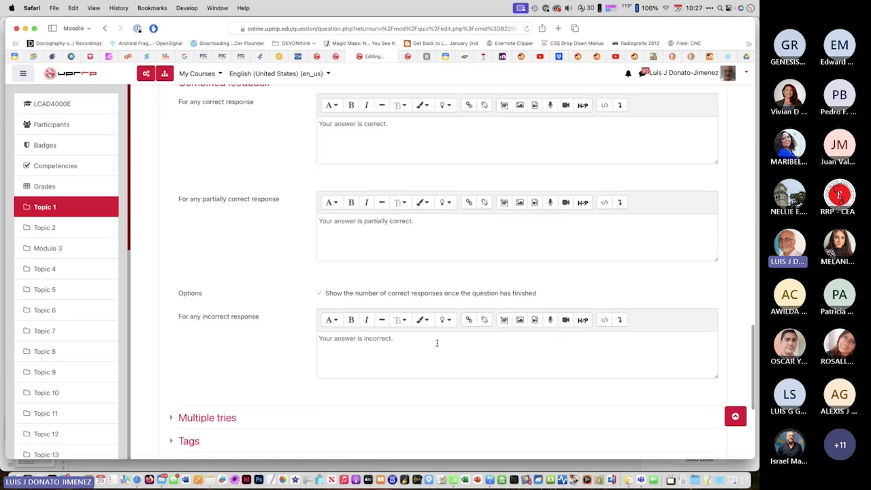
pyautogui.scroll(8, 371, 360)
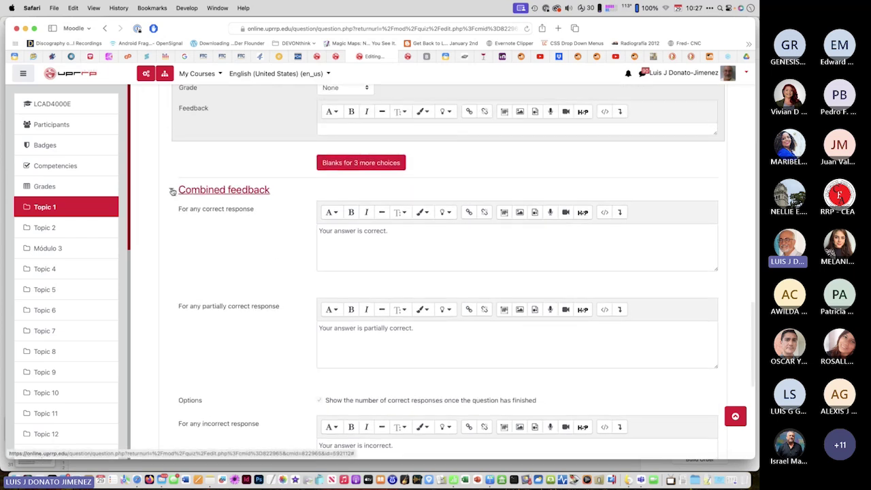
pyautogui.click(173, 192)
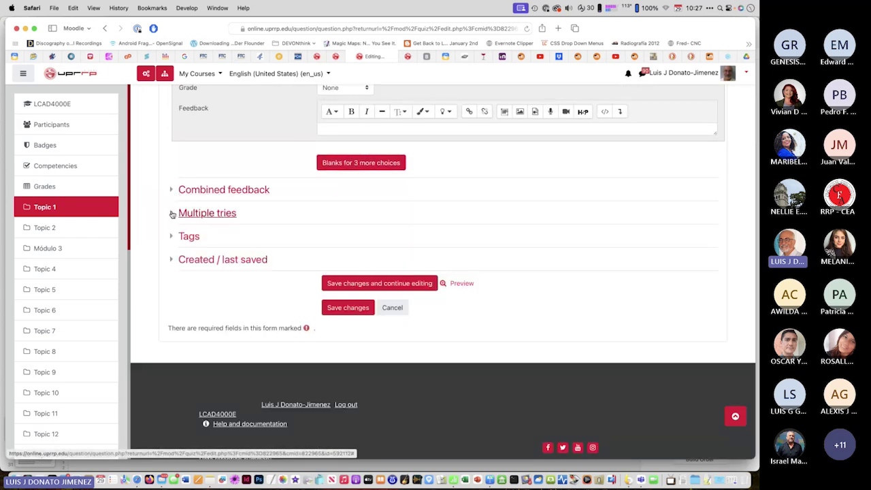
pyautogui.click(173, 213)
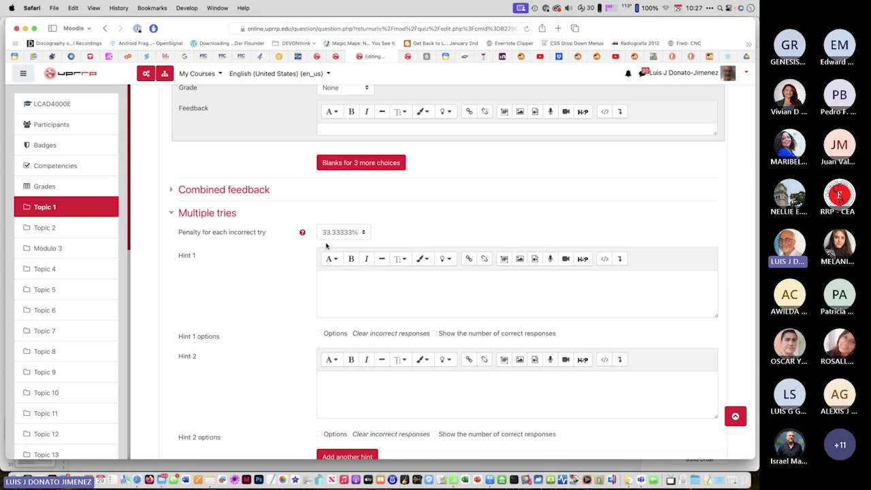
pyautogui.click(173, 213)
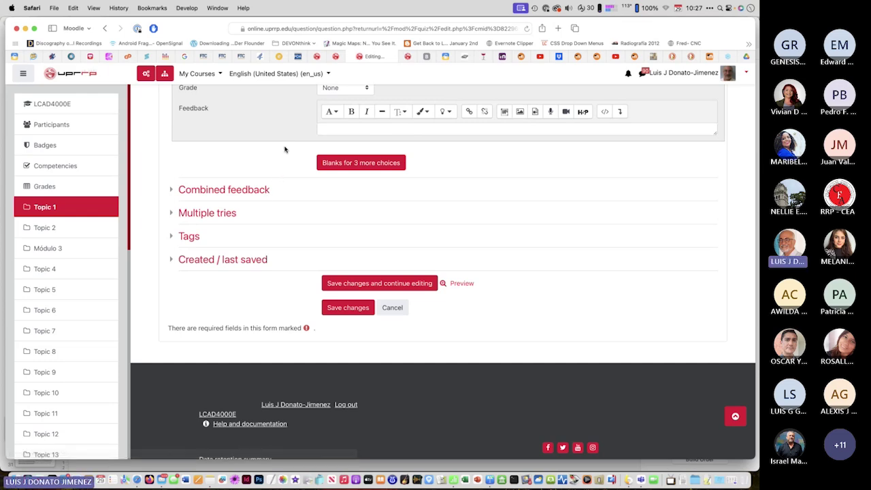
# Review the multiple choice form again from the question name and text through the answer choices to the collapsed sections at its end
pyautogui.scroll(2, 283, 133)
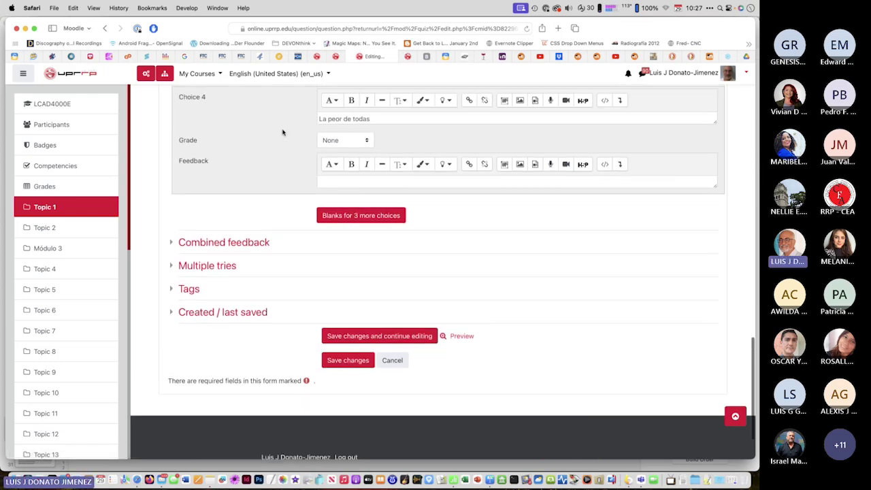
pyautogui.scroll(15, 283, 132)
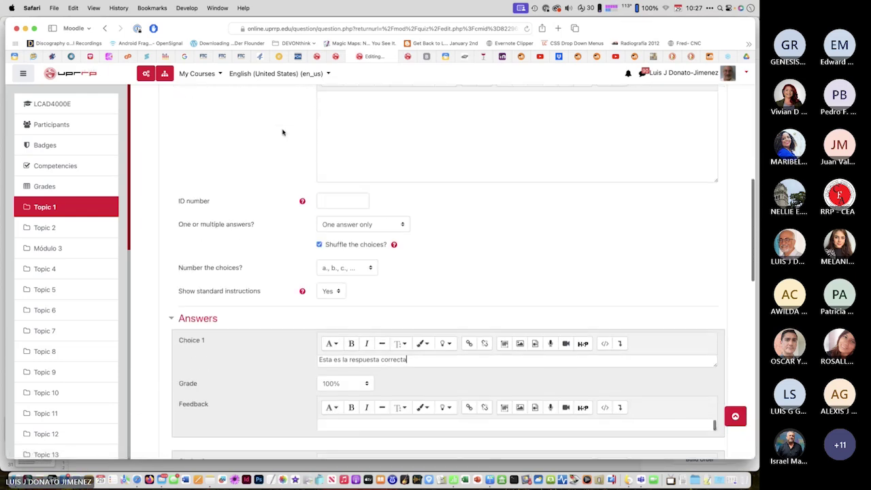
pyautogui.scroll(15, 283, 132)
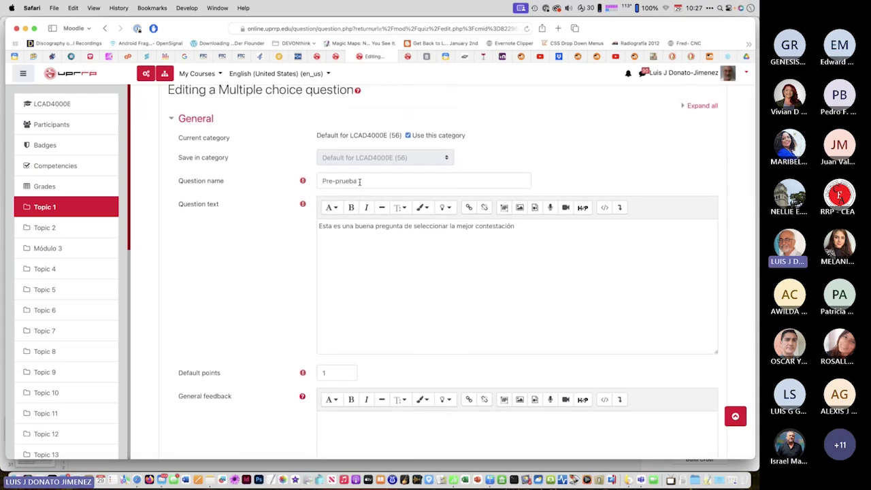
pyautogui.scroll(-10, 235, 262)
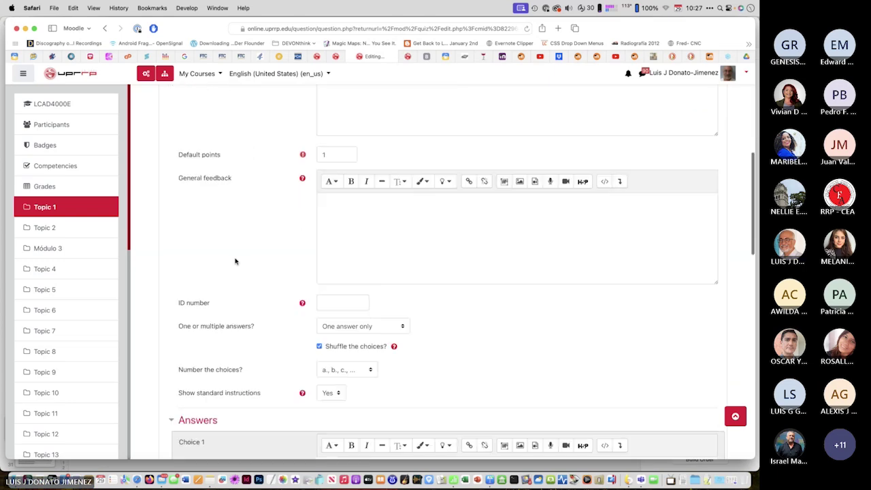
pyautogui.scroll(-15, 235, 261)
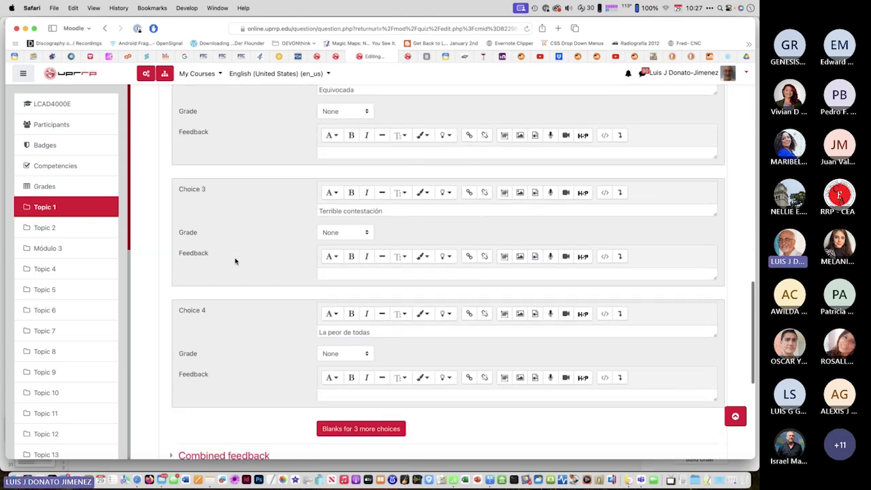
pyautogui.scroll(-4, 235, 262)
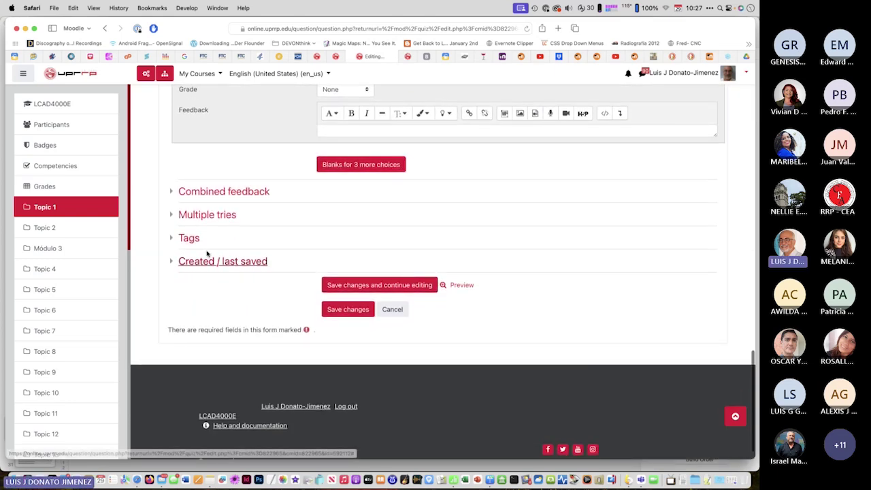
# Examine the question's Tags section and the list of available tags, keeping Muy Facil, and collapse the section
pyautogui.click(172, 239)
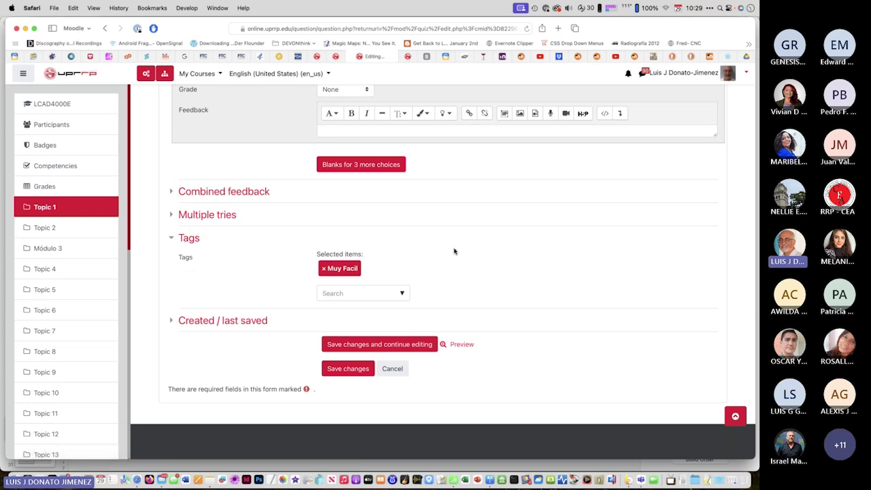
pyautogui.click(402, 295)
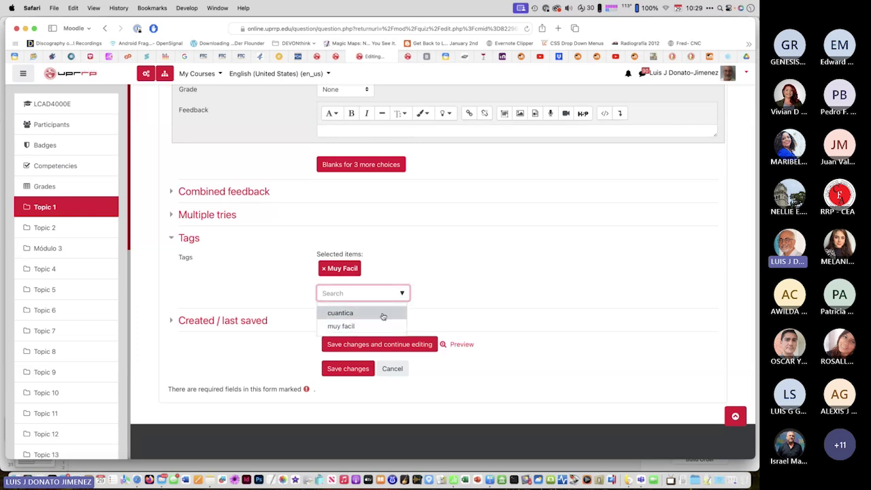
pyautogui.click(476, 262)
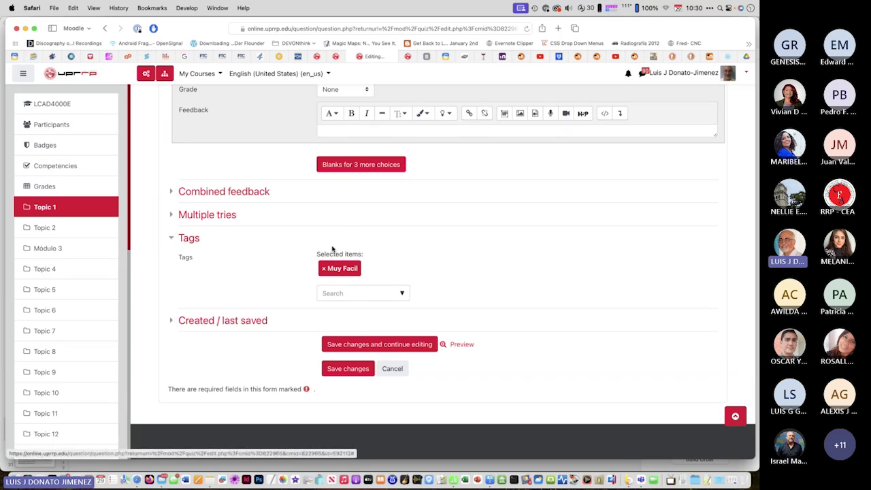
pyautogui.click(177, 237)
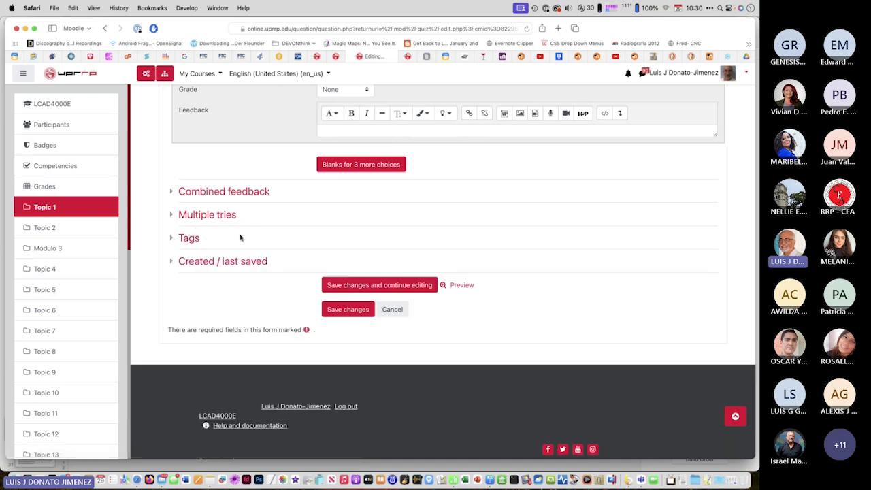
pyautogui.click(172, 239)
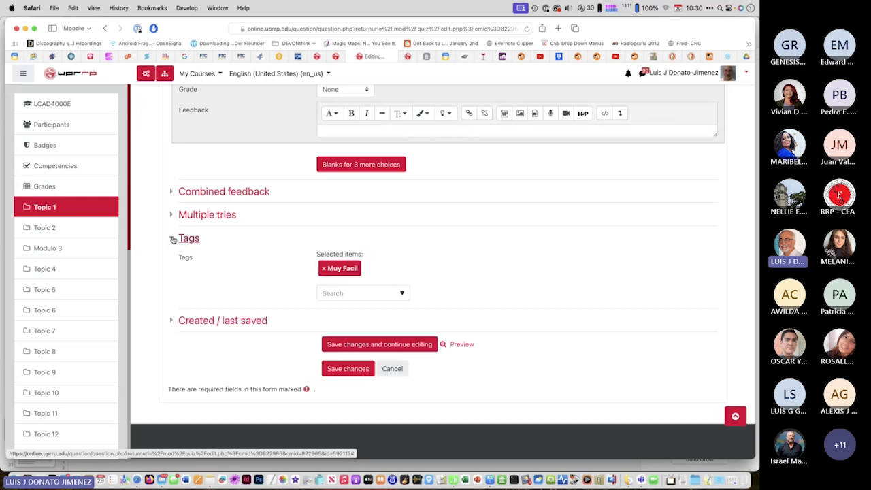
pyautogui.click(173, 239)
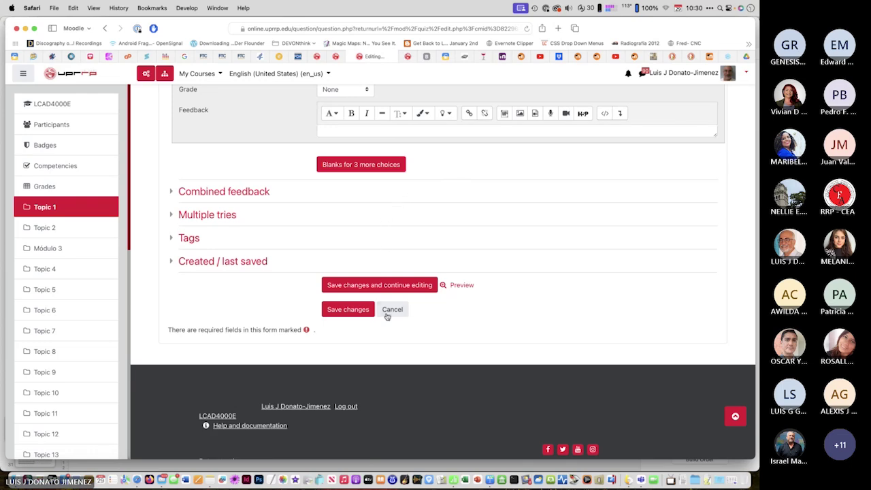
# Leave the multiple choice question without saving, check the Tipos de preguntas slide and return to the quiz editing page in Safari
pyautogui.scroll(15, 451, 185)
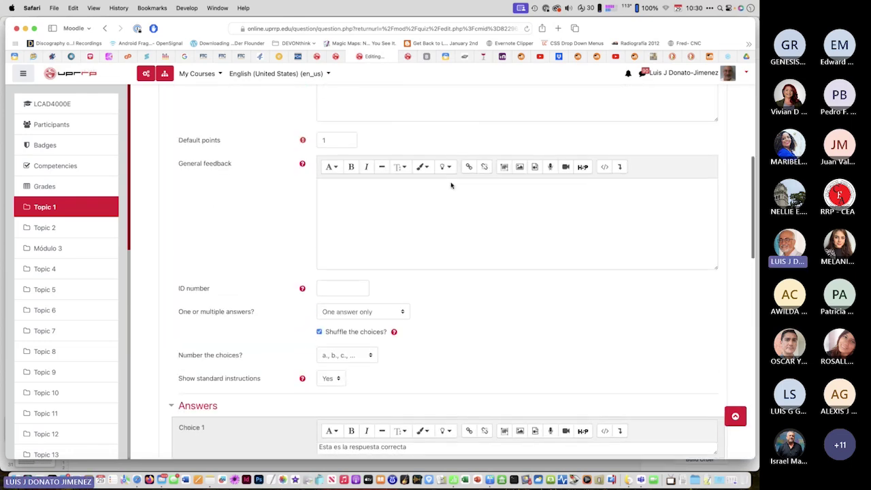
pyautogui.scroll(-15, 450, 185)
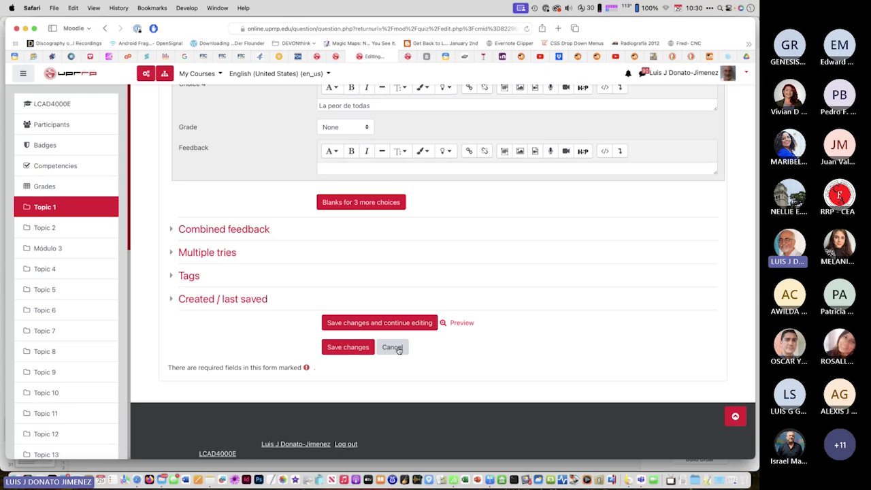
pyautogui.click(392, 347)
pyautogui.press('super+Tab')
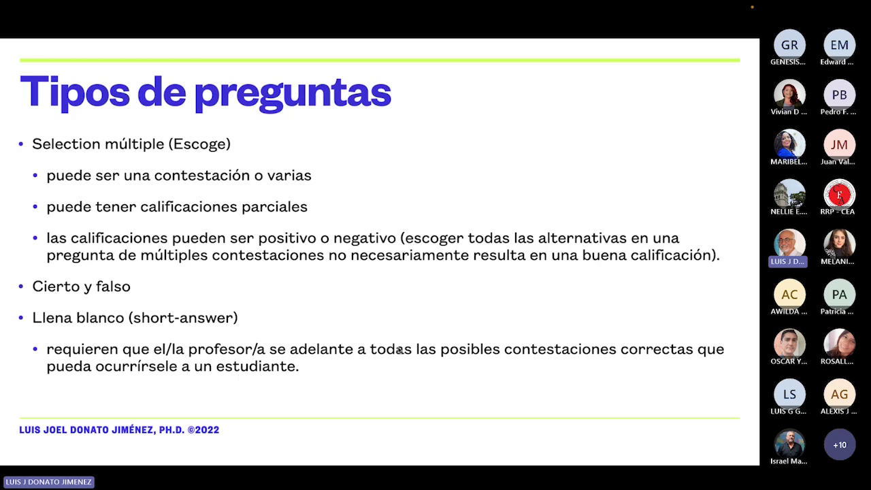
pyautogui.press('Escape')
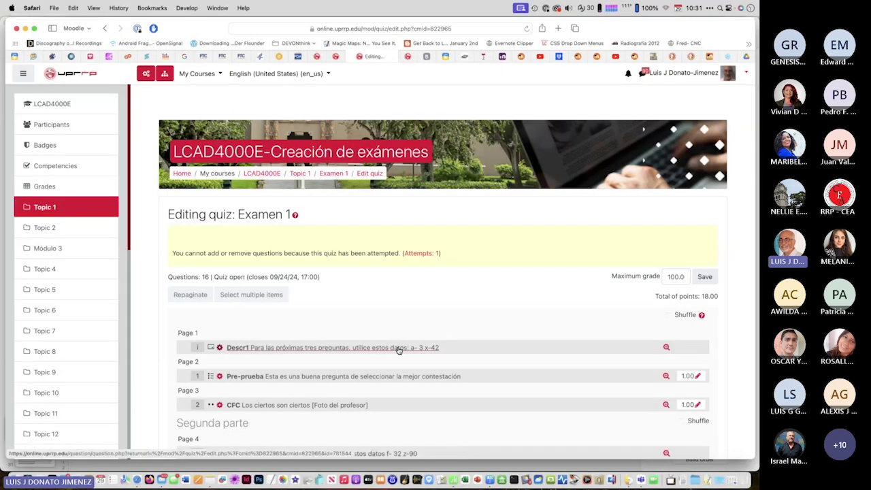
# Preview the CFC true/false question as students see it and close the preview
pyautogui.scroll(-5, 378, 285)
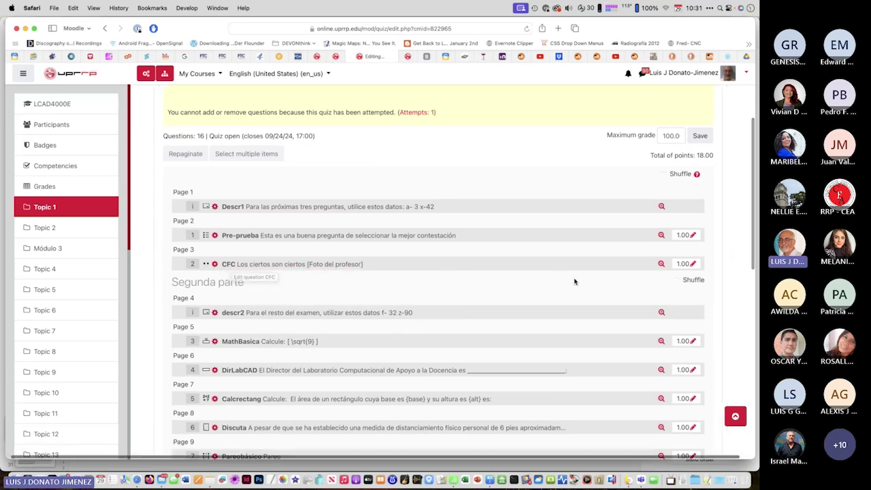
pyautogui.scroll(-3, 574, 281)
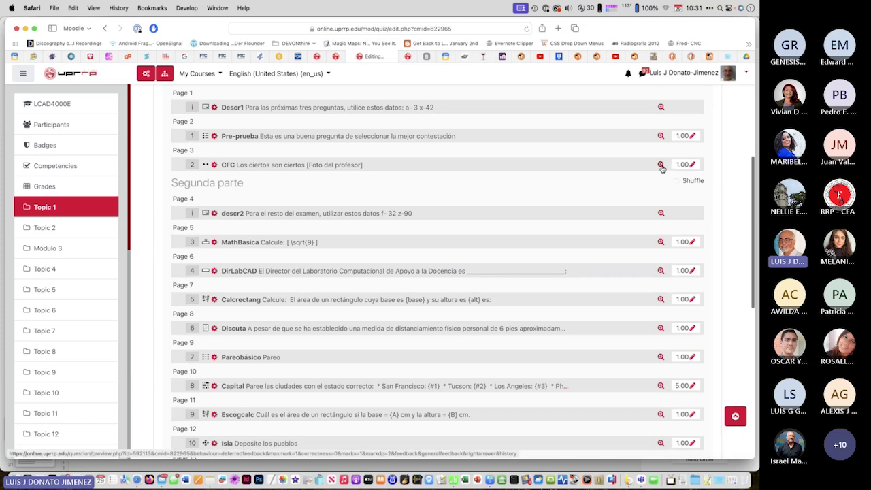
pyautogui.click(660, 165)
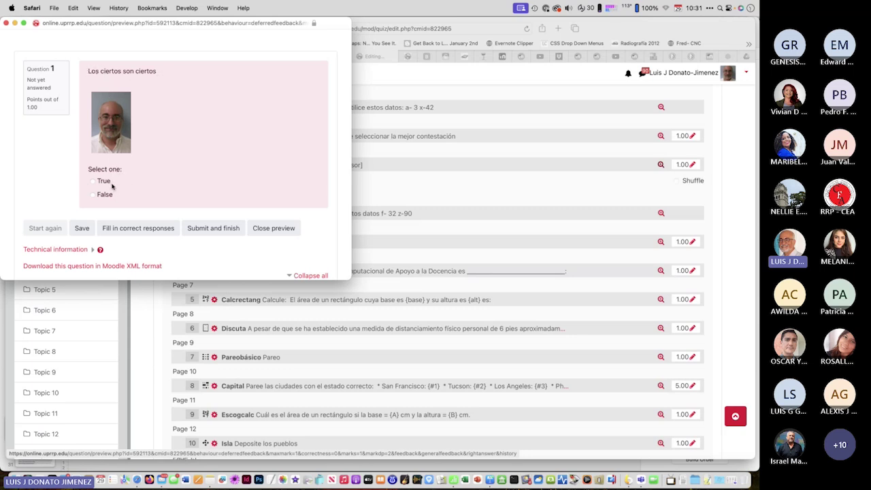
pyautogui.click(6, 23)
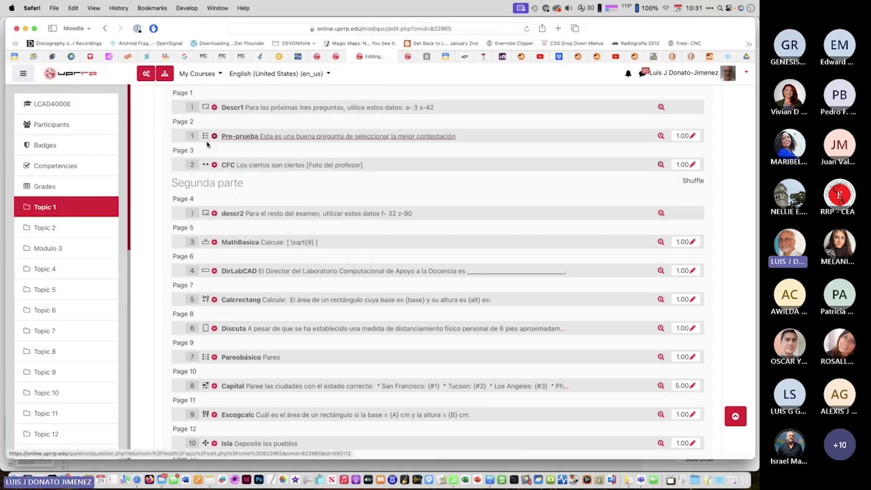
# Open the CFC true/false question for editing and delete the photo from its question text
pyautogui.click(212, 164)
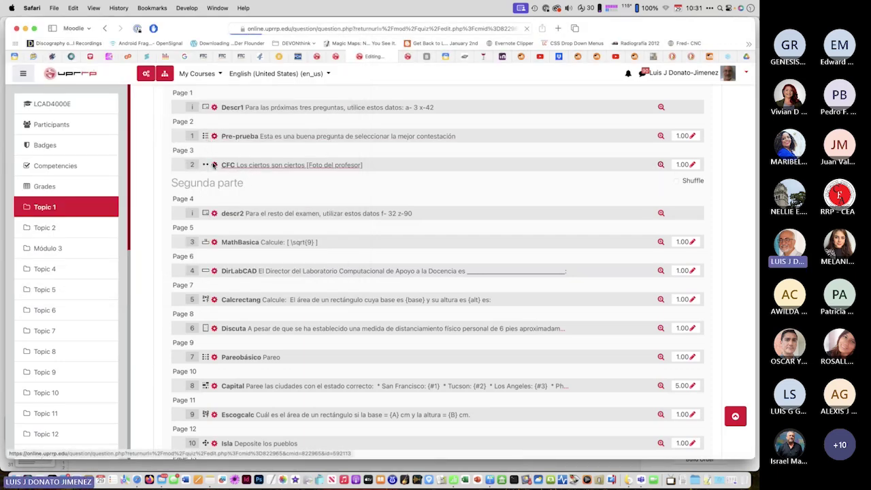
pyautogui.scroll(-2, 235, 238)
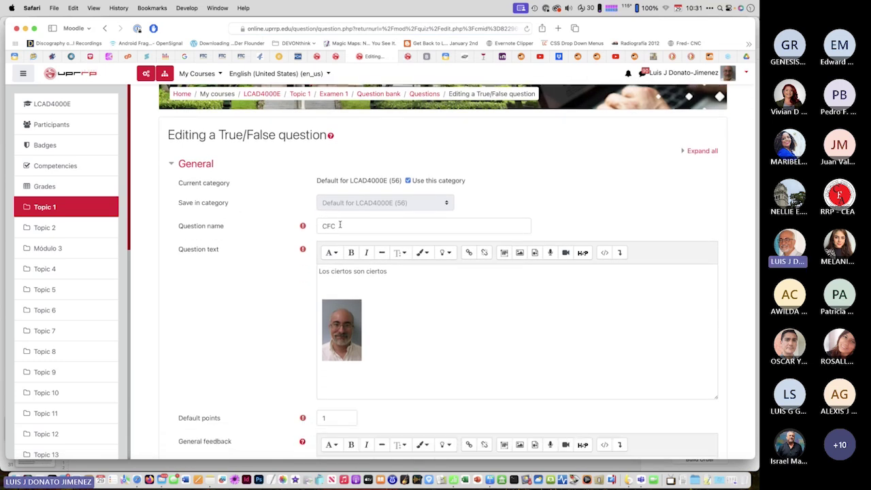
pyautogui.scroll(-2, 290, 289)
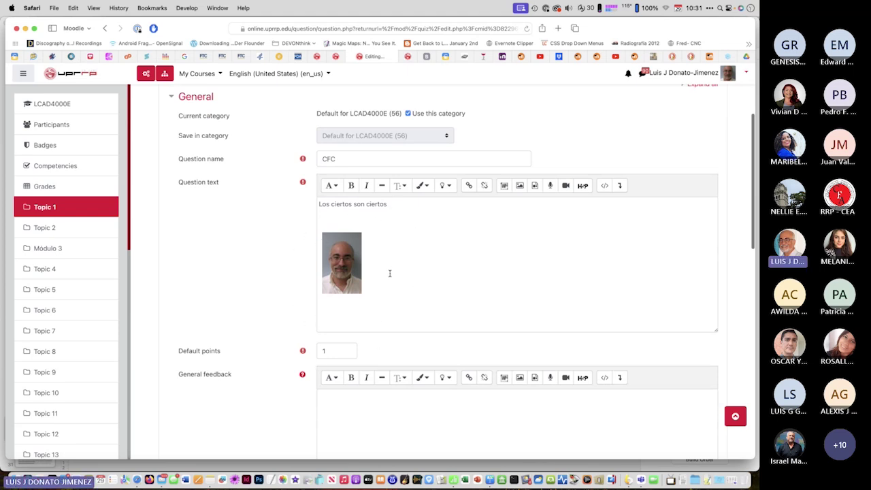
pyautogui.click(346, 258)
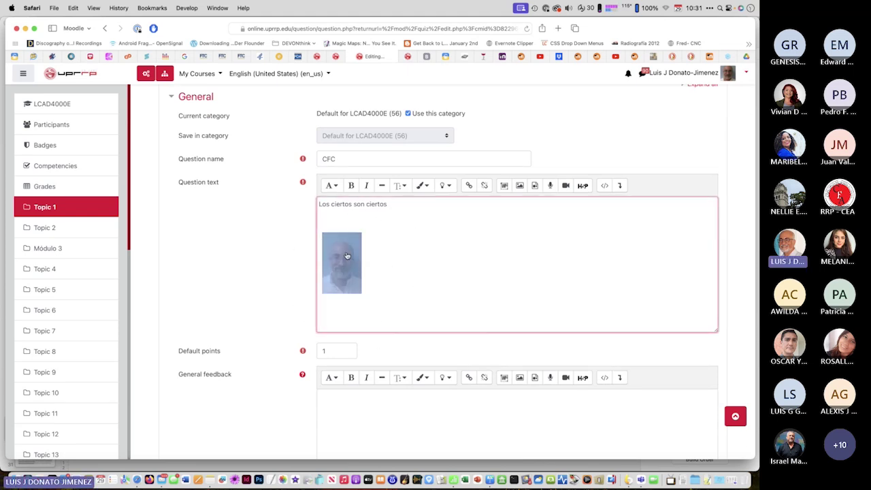
pyautogui.press('BackSpace')
pyautogui.press('BackSpace')
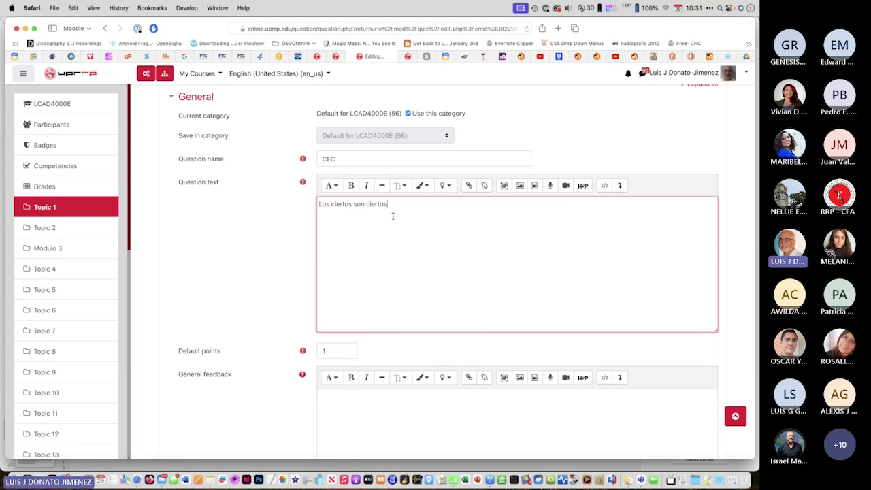
# Examine the question's default points, the correct answer options, keeping True, and the feedback fields for the True and False responses
pyautogui.scroll(-5, 250, 289)
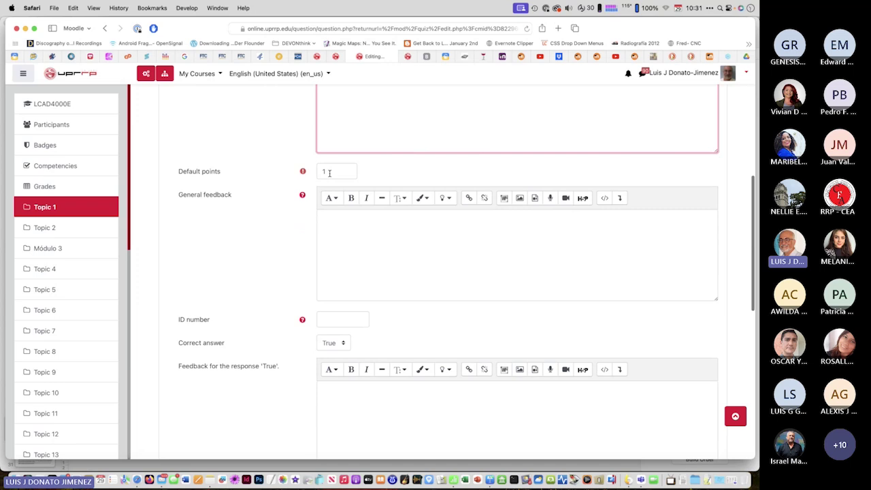
pyautogui.scroll(-4, 285, 226)
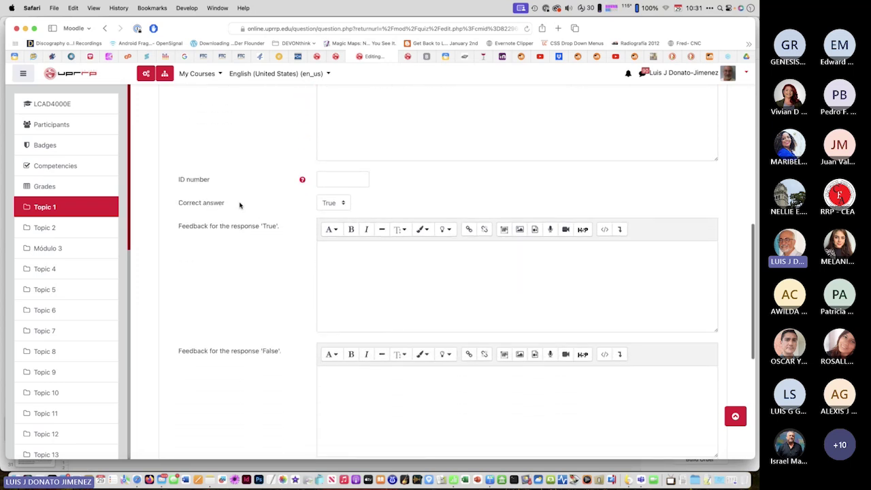
pyautogui.click(343, 204)
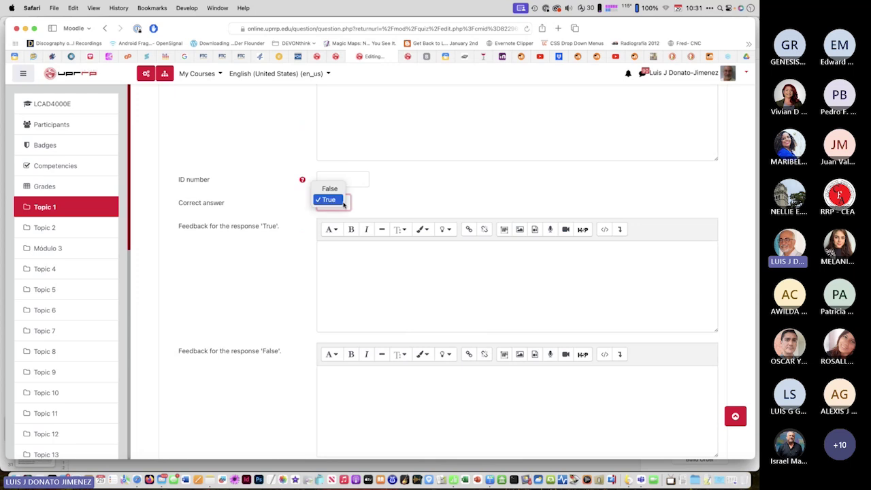
pyautogui.click(343, 202)
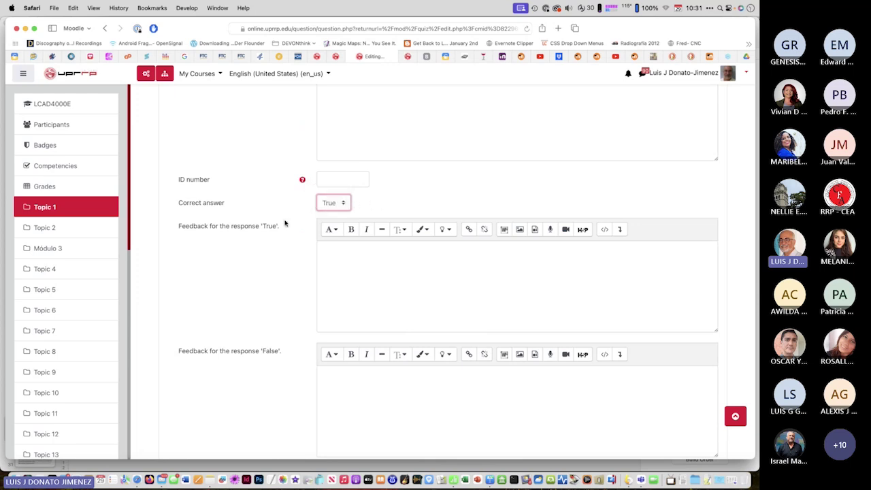
pyautogui.scroll(-2, 285, 223)
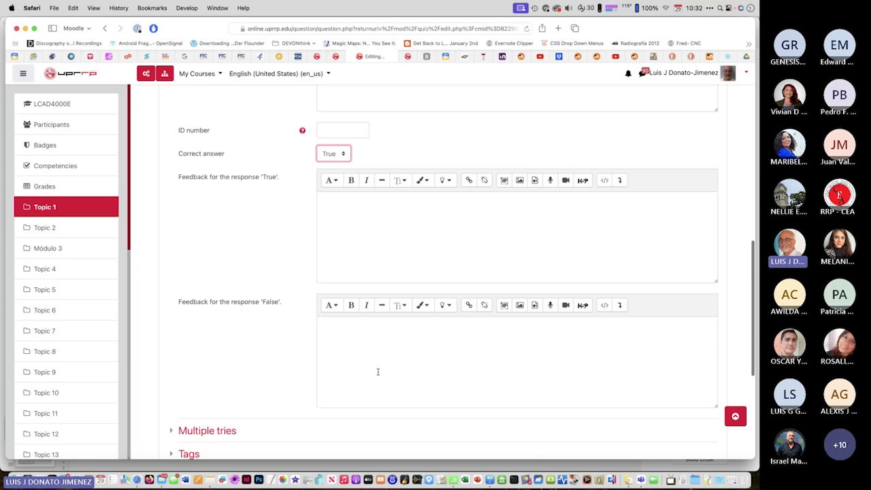
# Leave the CFC true/false question without saving its changes and switch to the Keynote presentation
pyautogui.scroll(-6, 351, 373)
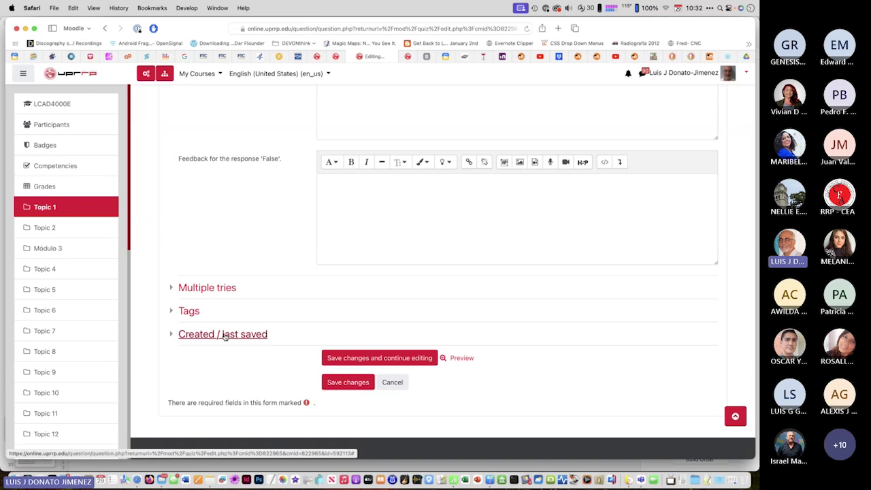
pyautogui.click(392, 382)
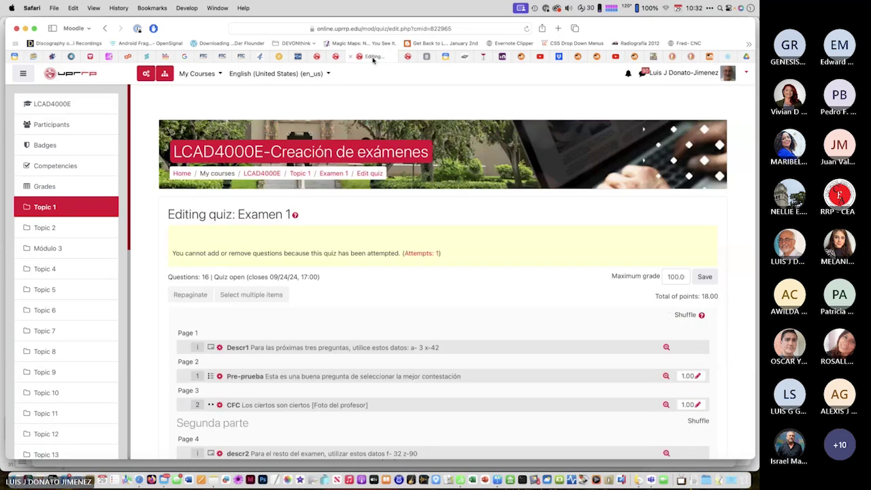
pyautogui.press('super+Tab')
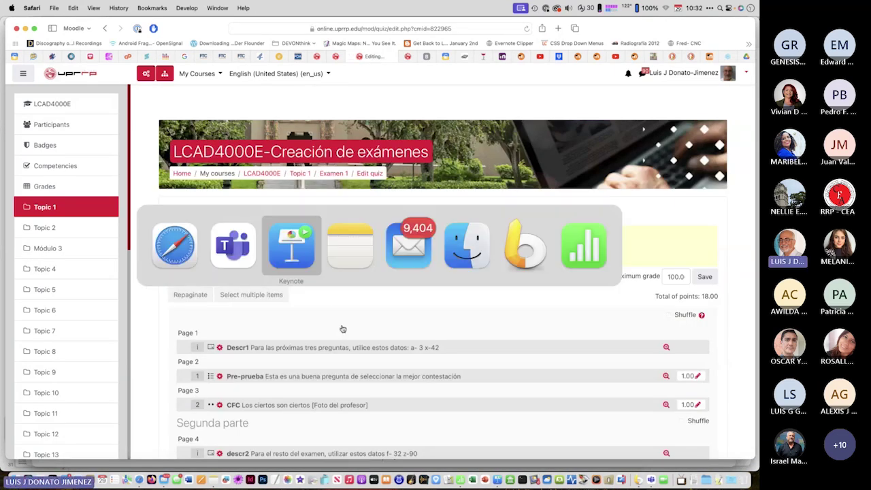
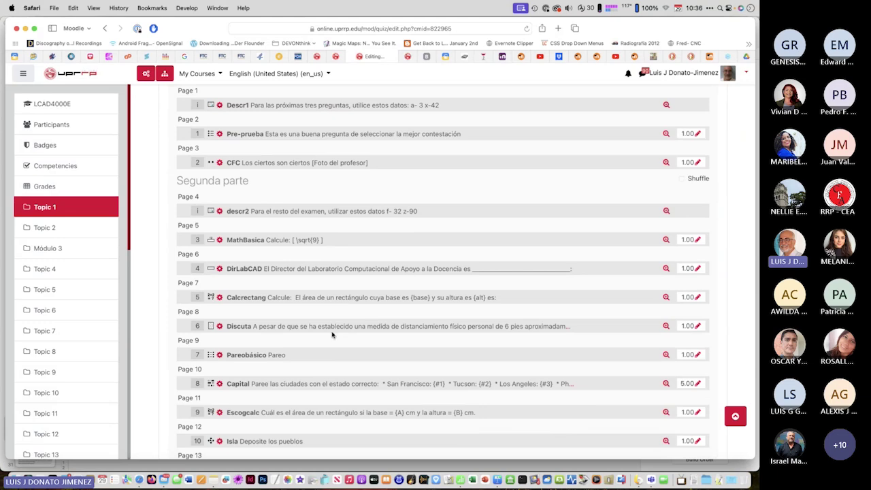
# Open the DirLabCAD short-answer question and examine its question text, default points, case sensitivity, and each accepted answer's grade and feedback field
pyautogui.click(220, 268)
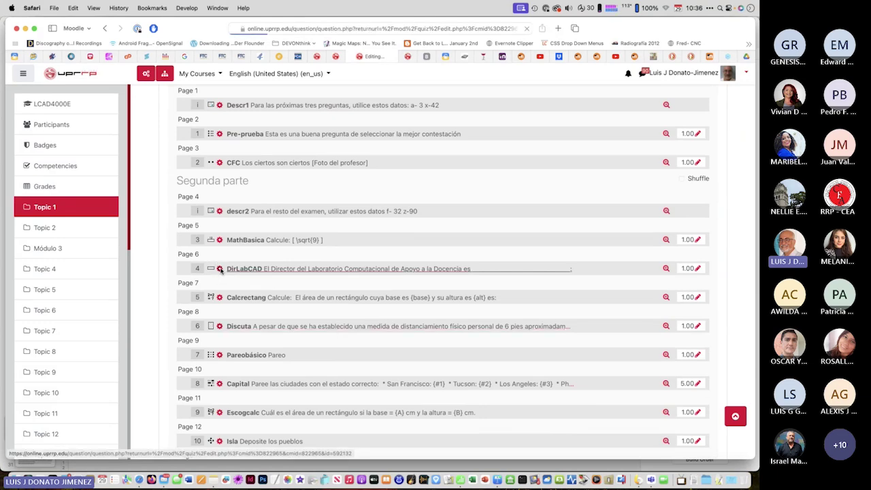
pyautogui.scroll(-5, 264, 327)
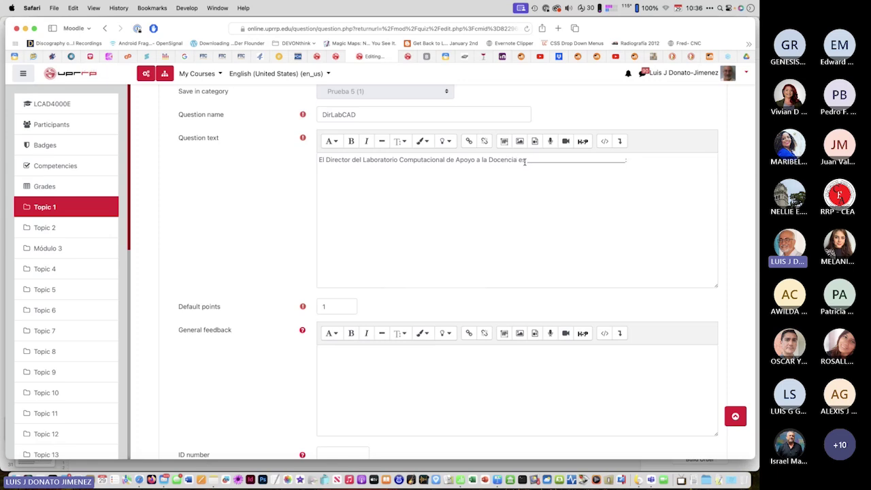
pyautogui.scroll(-5, 425, 226)
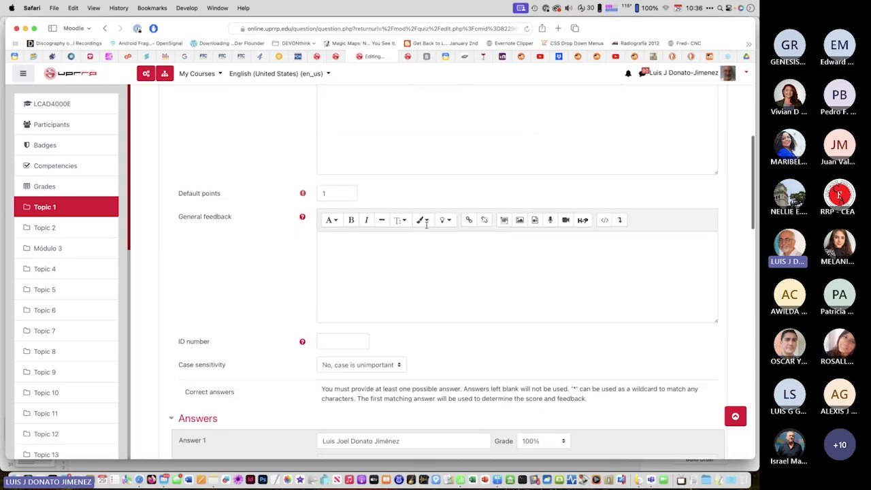
pyautogui.scroll(-3, 426, 227)
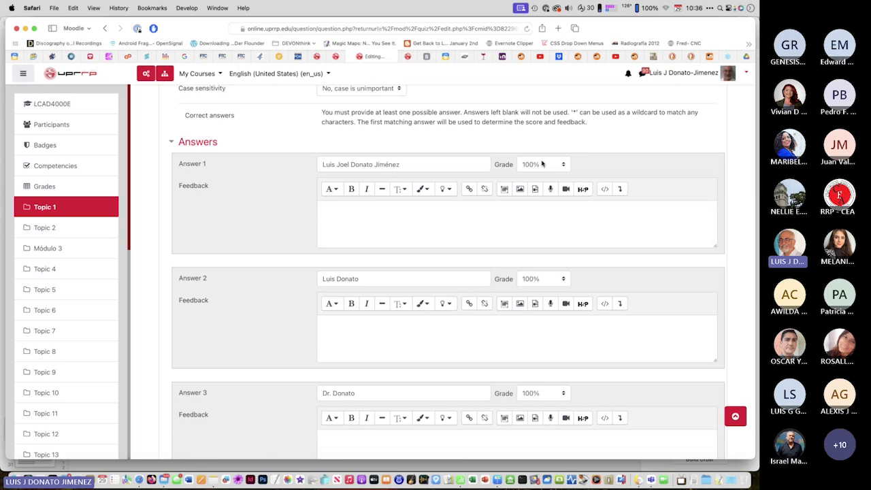
pyautogui.scroll(-2, 367, 224)
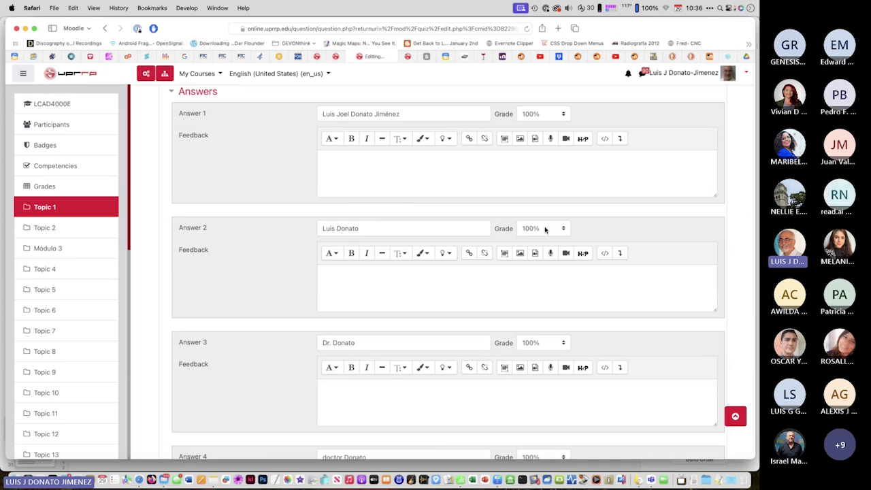
pyautogui.scroll(-3, 545, 230)
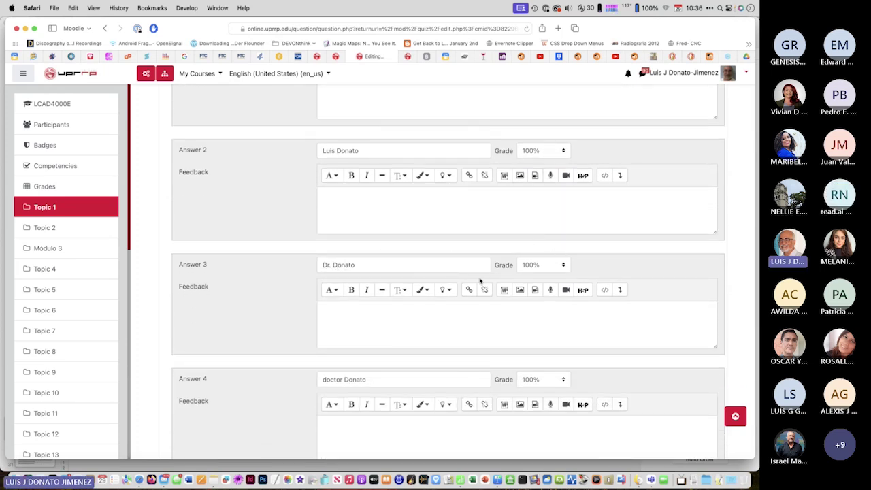
pyautogui.scroll(-3, 479, 281)
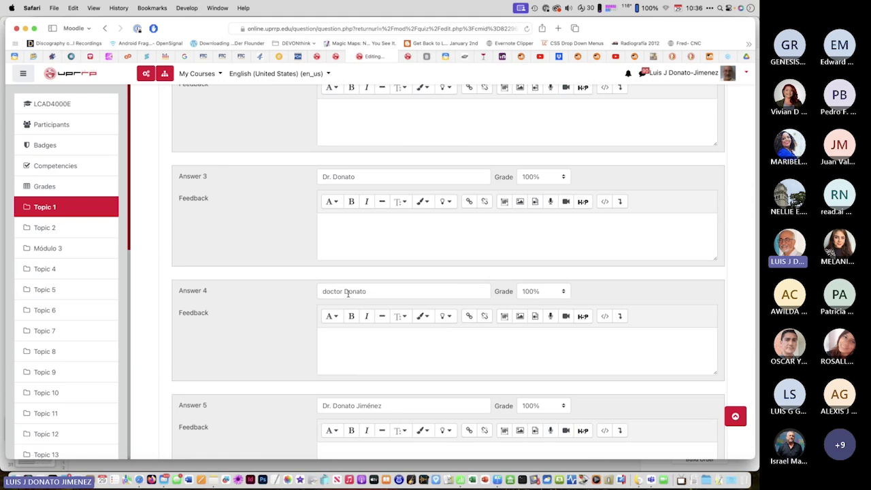
pyautogui.scroll(-3, 348, 293)
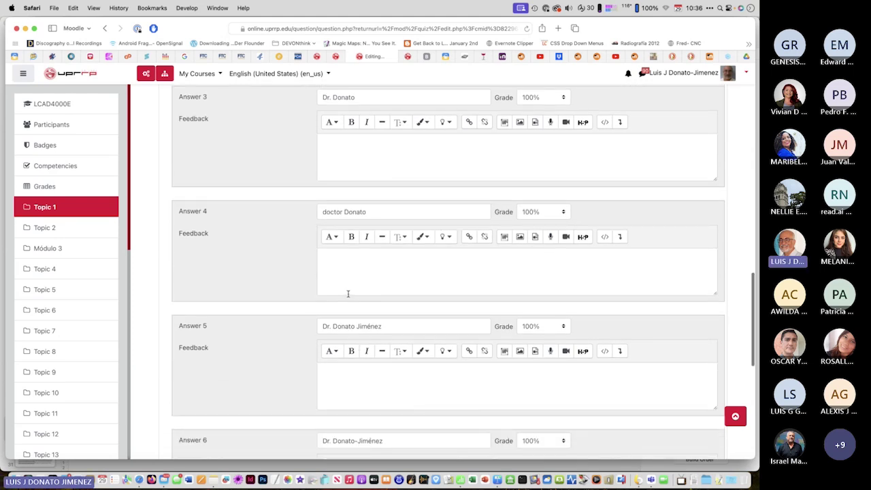
pyautogui.scroll(-4, 347, 293)
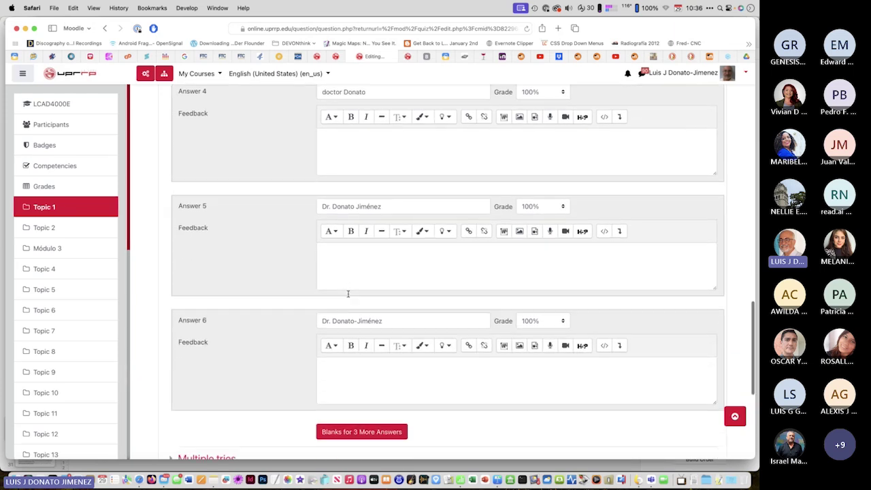
# Review the last accepted answers of the DirLabCAD question, from Answer 4 to Answer 6, and leave the question without saving
pyautogui.scroll(1, 348, 293)
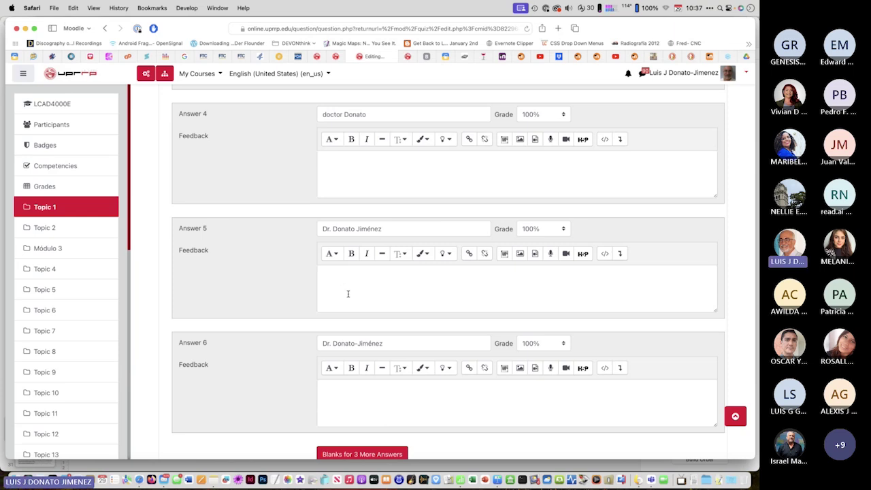
pyautogui.scroll(1, 348, 293)
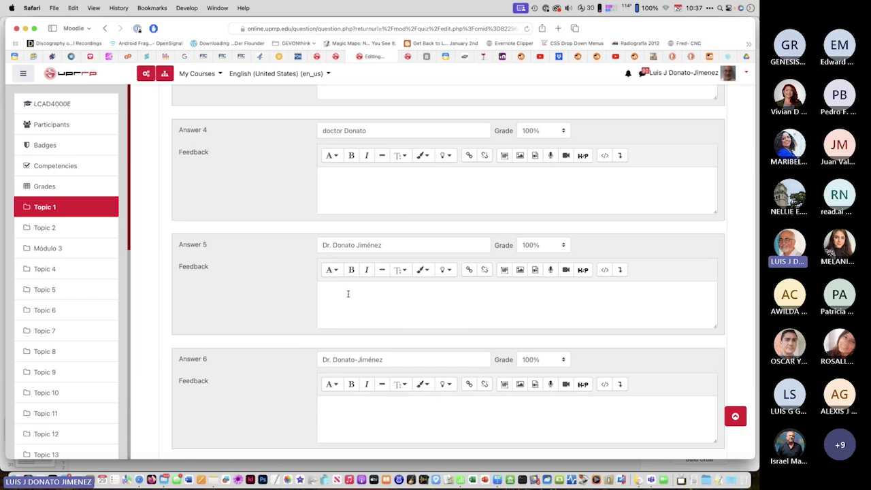
pyautogui.scroll(-1, 348, 293)
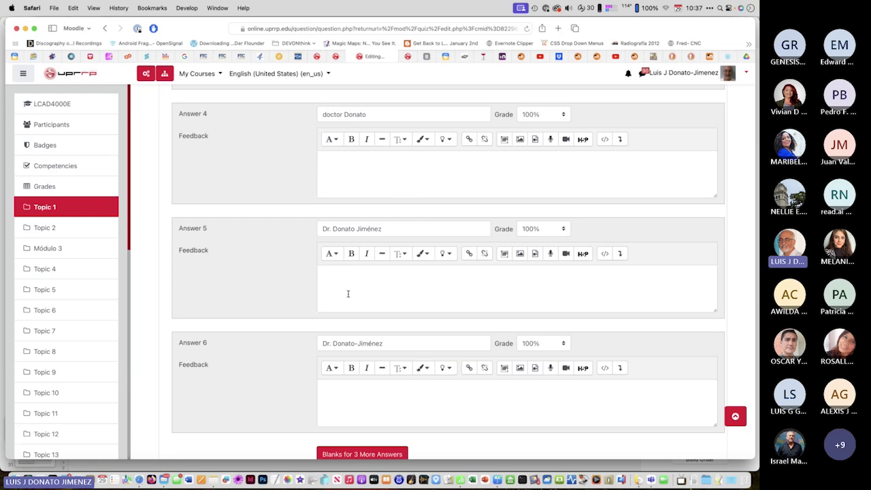
pyautogui.scroll(-3, 150, 256)
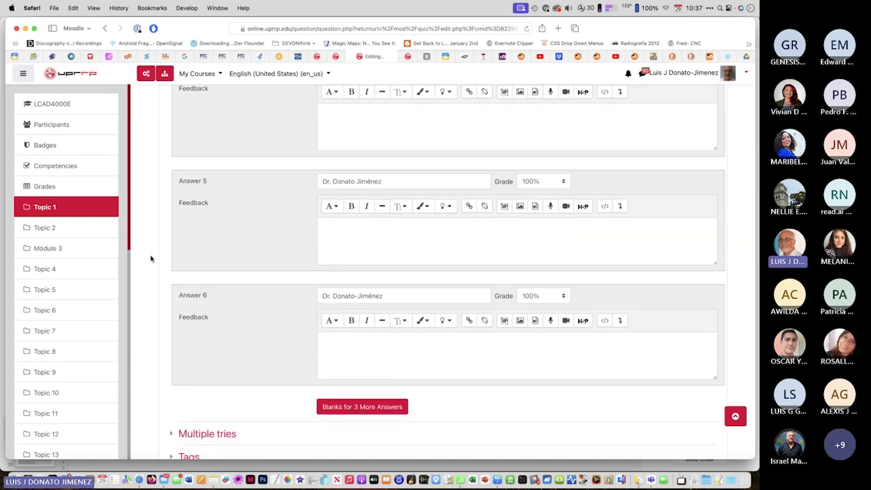
pyautogui.scroll(-5, 151, 258)
pyautogui.scroll(-2, 151, 258)
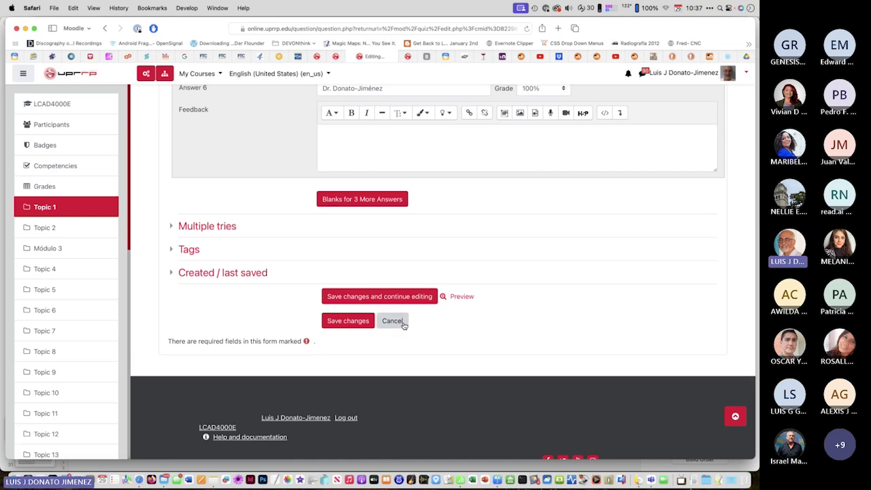
pyautogui.click(401, 323)
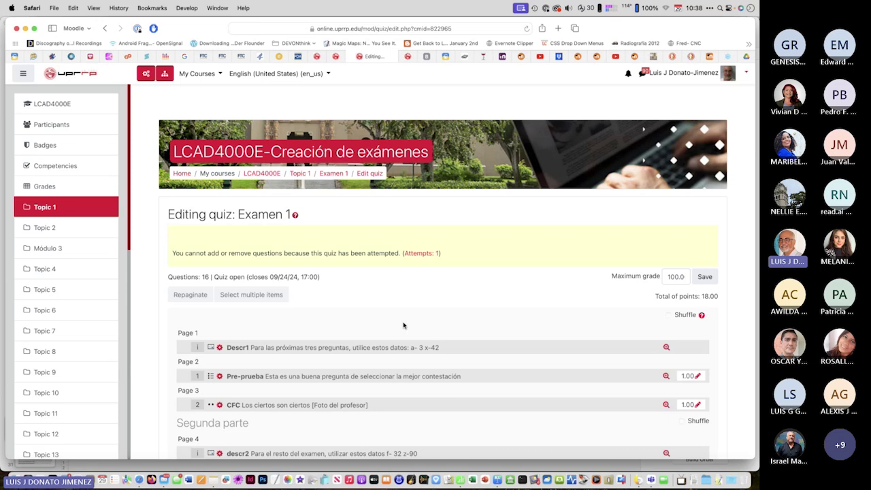
# Switch to the Keynote presentation, advance to the Tipos de preguntas slide on numerical and calculated questions, and return to Safari
pyautogui.scroll(-3, 403, 325)
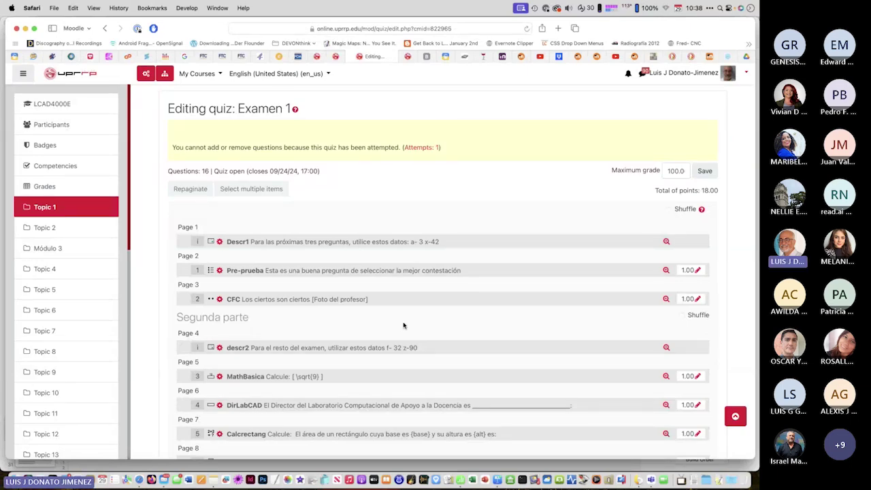
pyautogui.press('super+Tab')
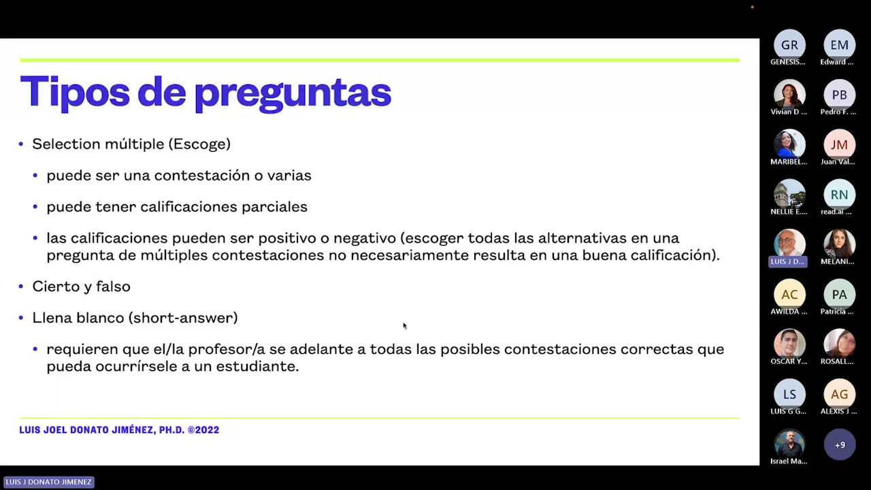
pyautogui.press('Right')
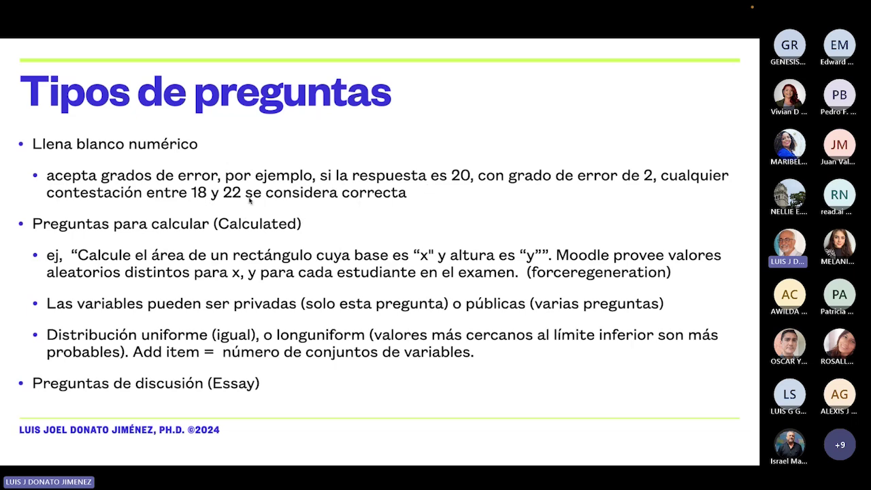
pyautogui.press('Escape')
# Open the MathBasica numerical question, examine its question text and its answer, error and grade fields, and return to the quiz editing page
pyautogui.scroll(-3, 286, 251)
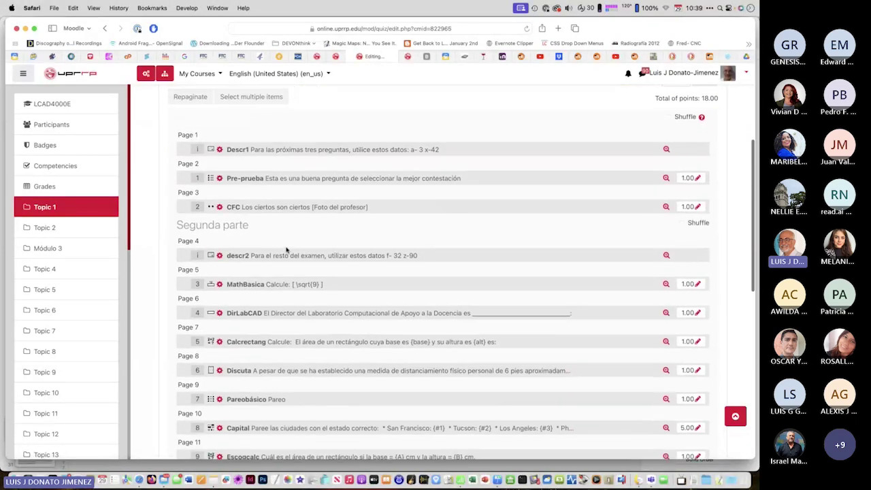
pyautogui.scroll(-3, 285, 250)
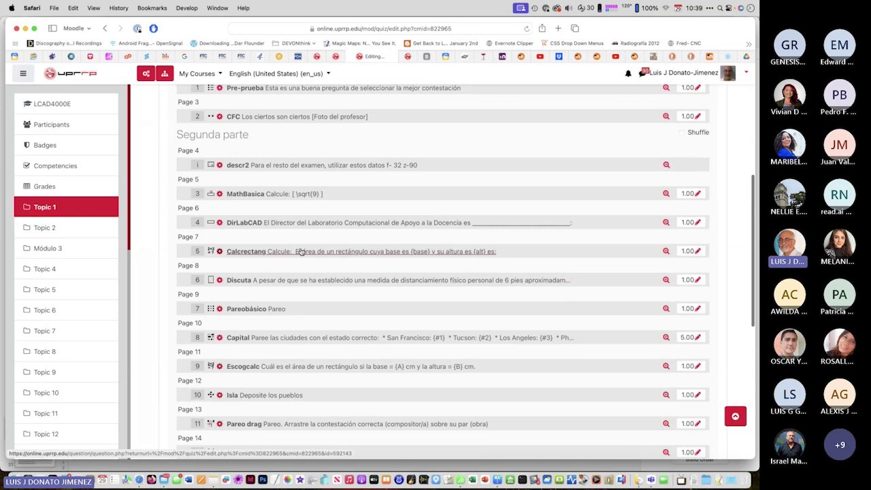
pyautogui.click(238, 194)
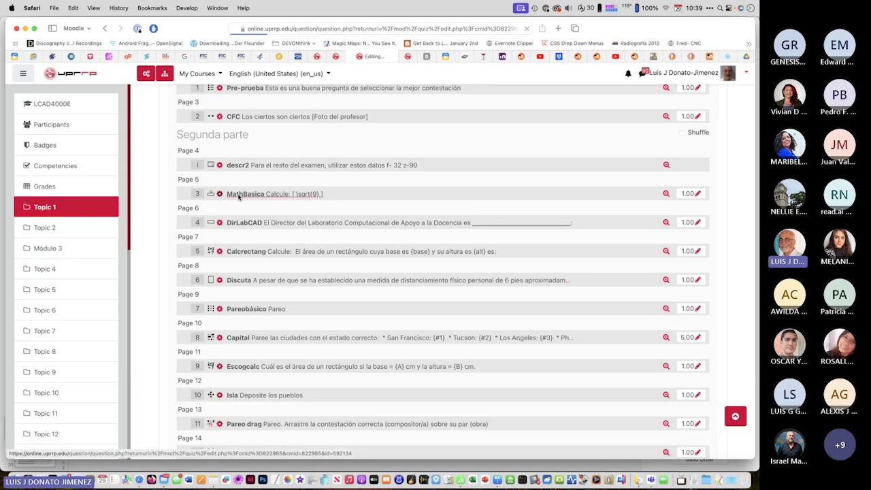
pyautogui.scroll(-2, 238, 198)
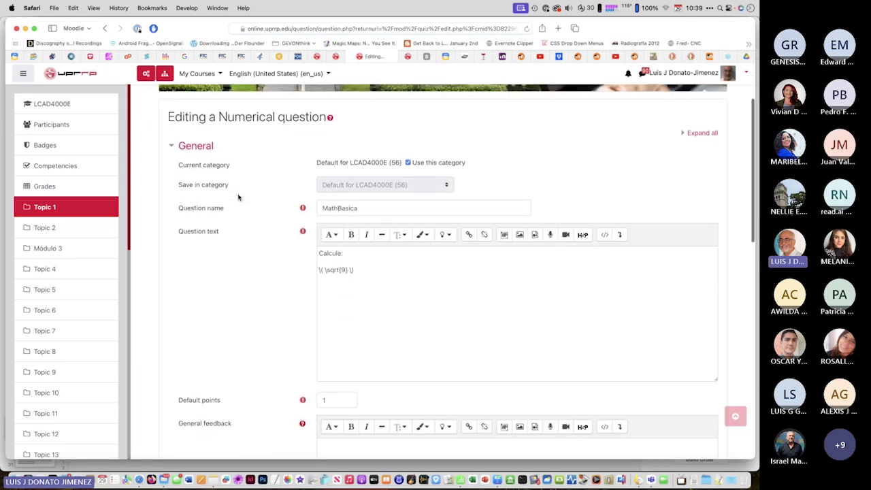
pyautogui.scroll(-3, 239, 197)
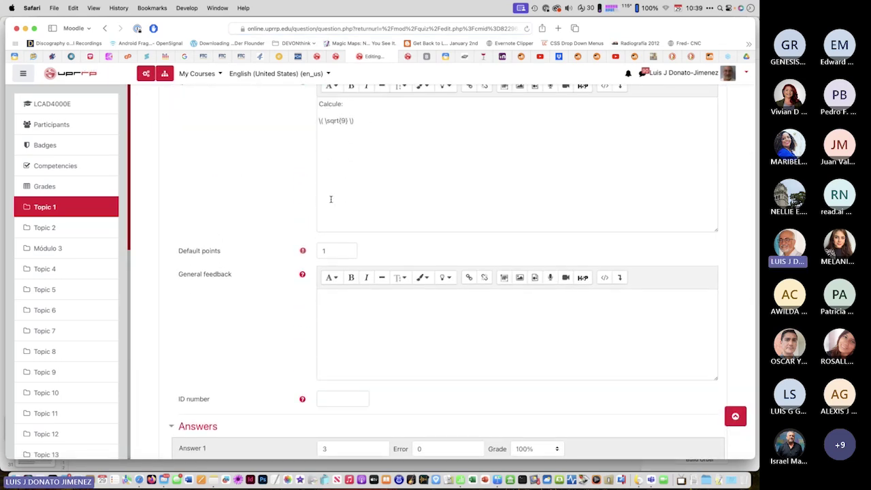
pyautogui.scroll(-5, 254, 237)
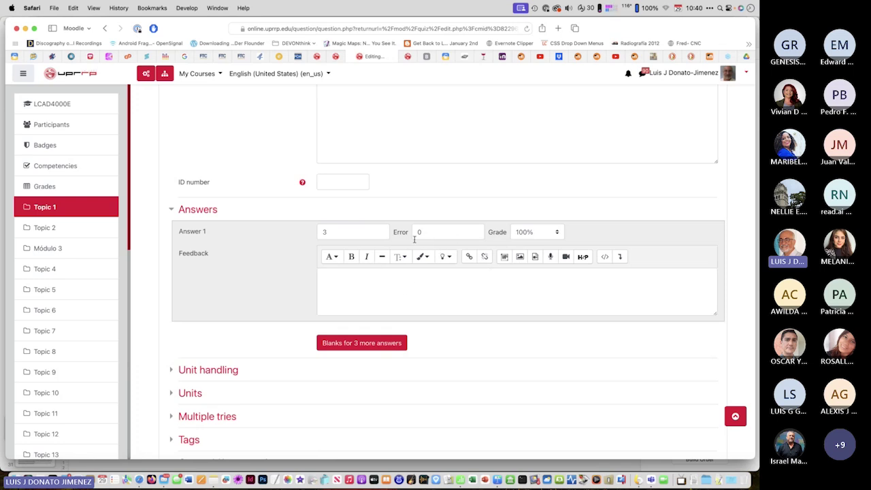
pyautogui.scroll(10, 414, 239)
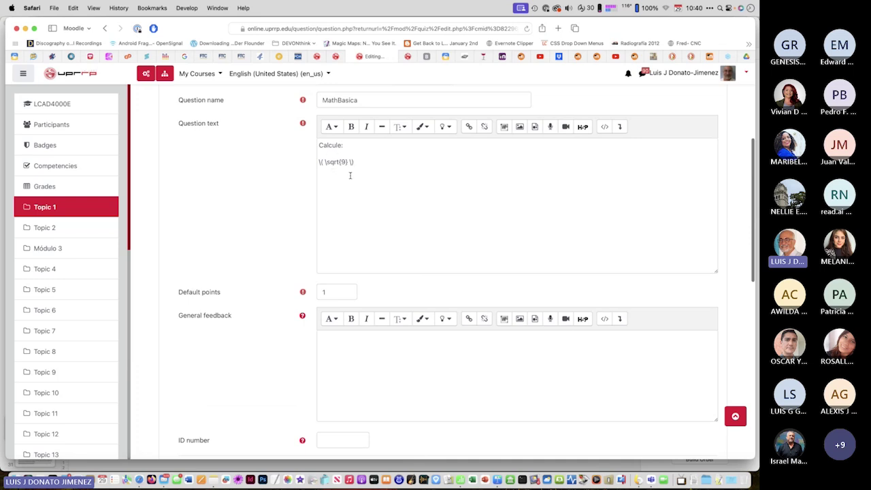
pyautogui.scroll(-9, 358, 222)
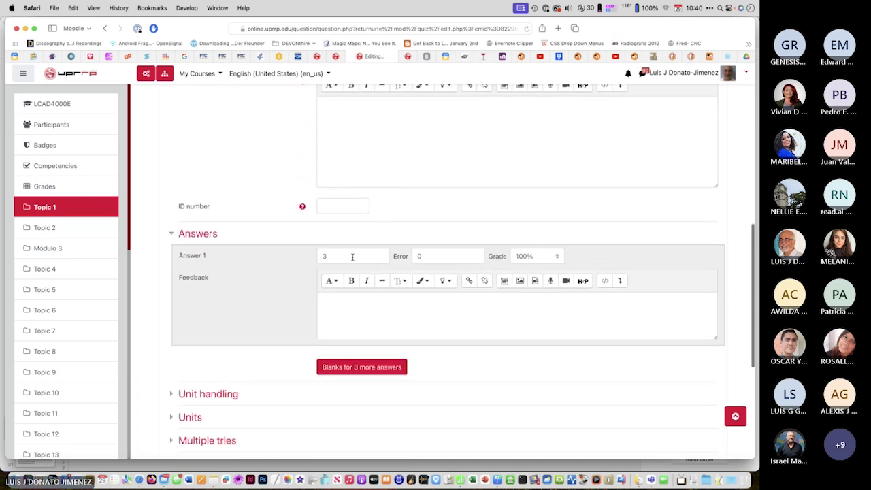
pyautogui.scroll(9, 353, 256)
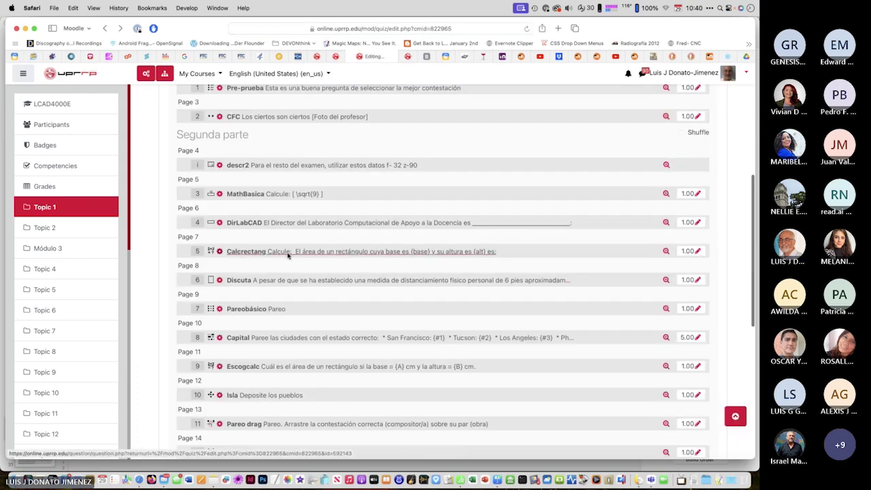
# Check the calculated questions slide in Keynote, and examine the Calcrectang question's text with its variables, answer formula, tolerance and display format in Safari
pyautogui.press('super+Tab')
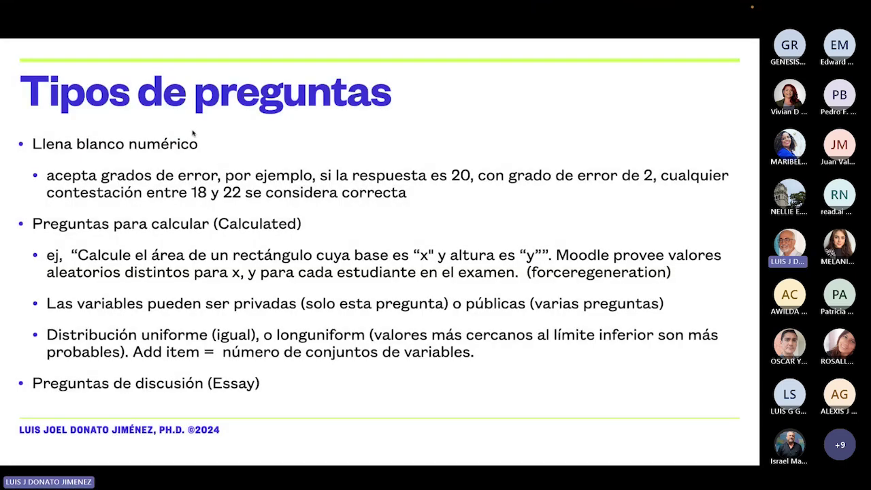
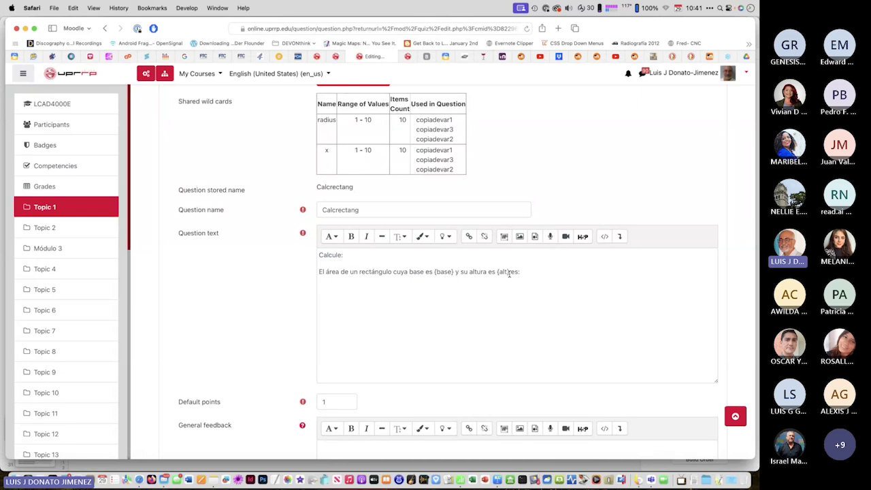
pyautogui.scroll(-3, 509, 273)
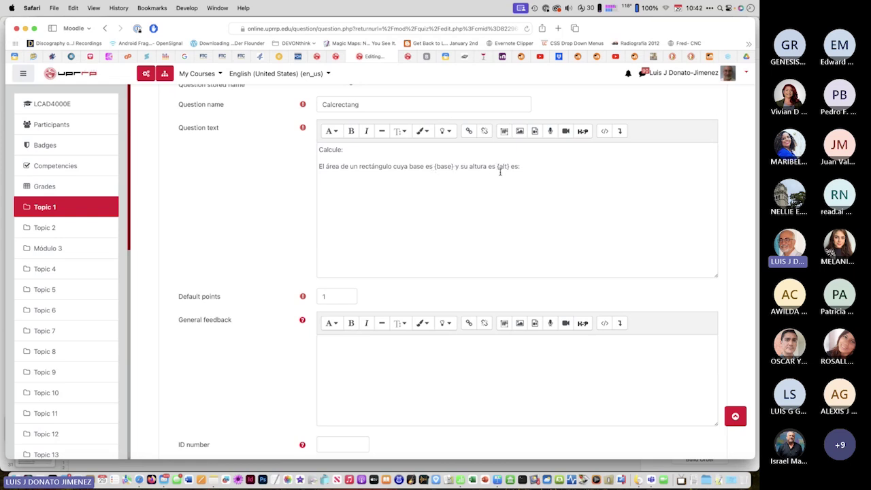
pyautogui.scroll(-10, 428, 226)
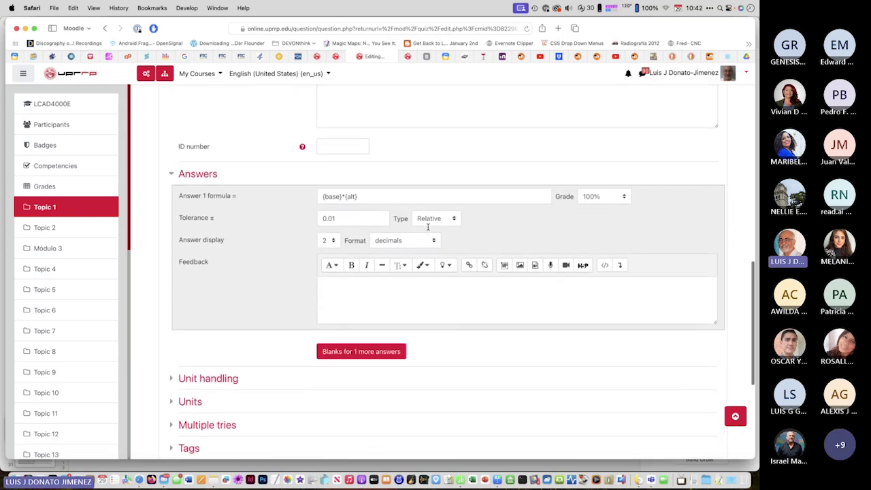
# Review the Calcrectang question's default points, general feedback and answer formula, tolerance and display settings
pyautogui.scroll(2, 427, 227)
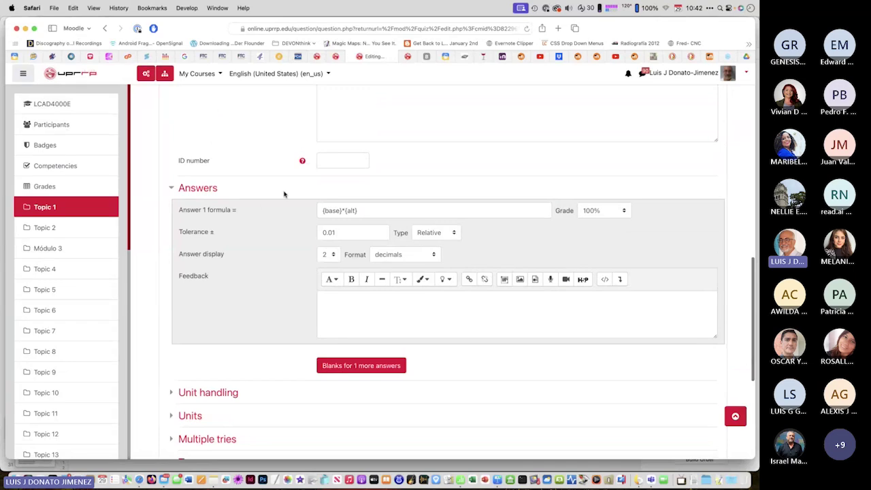
pyautogui.scroll(-1, 379, 144)
pyautogui.scroll(5, 379, 139)
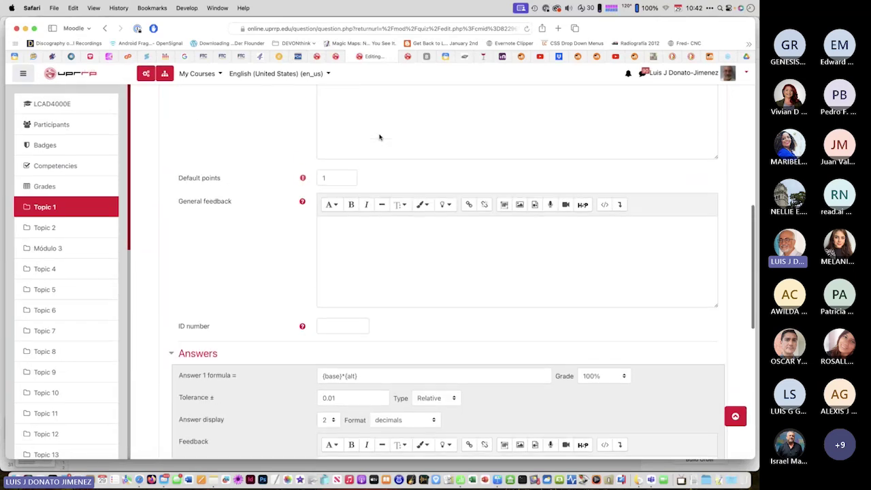
pyautogui.scroll(3, 379, 137)
pyautogui.scroll(-7, 379, 143)
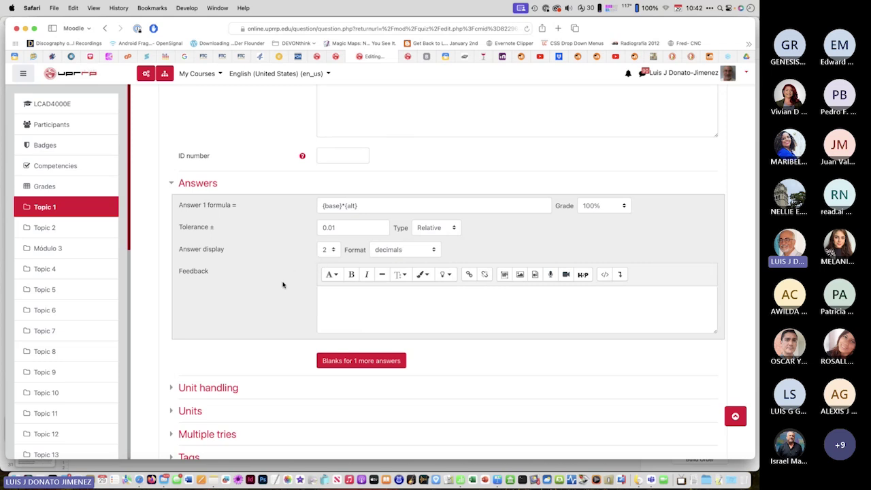
# Expand the question's Unit handling and Units sections one at a time to examine their options, collapsing each again
pyautogui.scroll(-2, 283, 285)
pyautogui.scroll(-2, 283, 285)
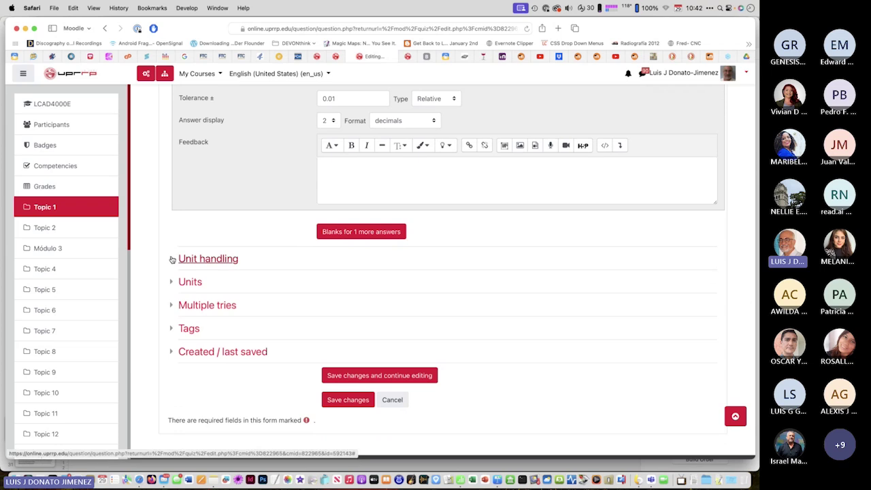
pyautogui.click(172, 260)
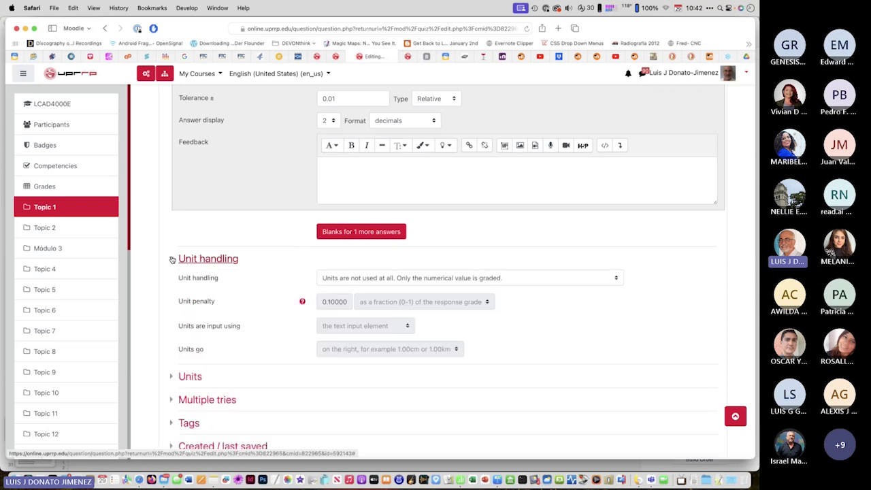
pyautogui.scroll(-1, 172, 260)
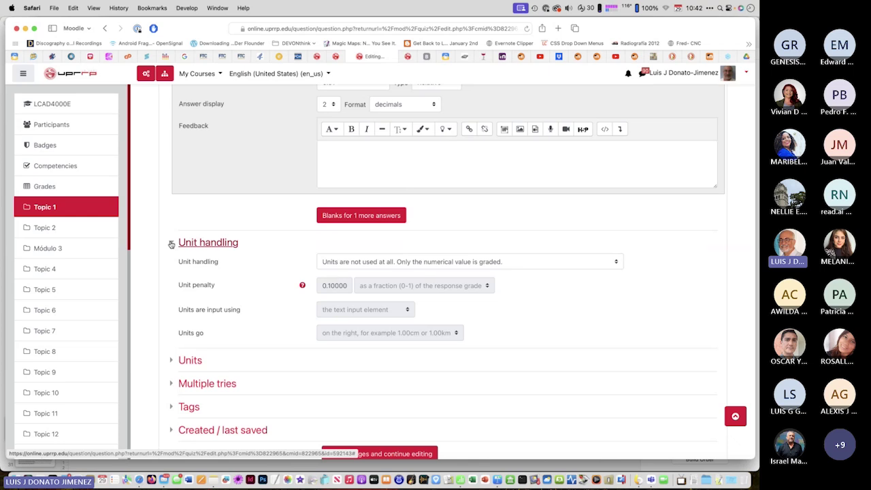
pyautogui.click(171, 244)
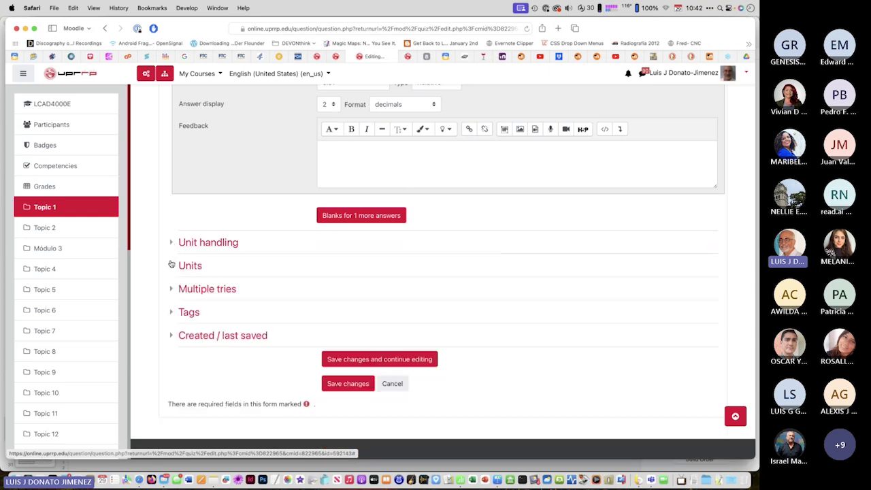
pyautogui.click(172, 266)
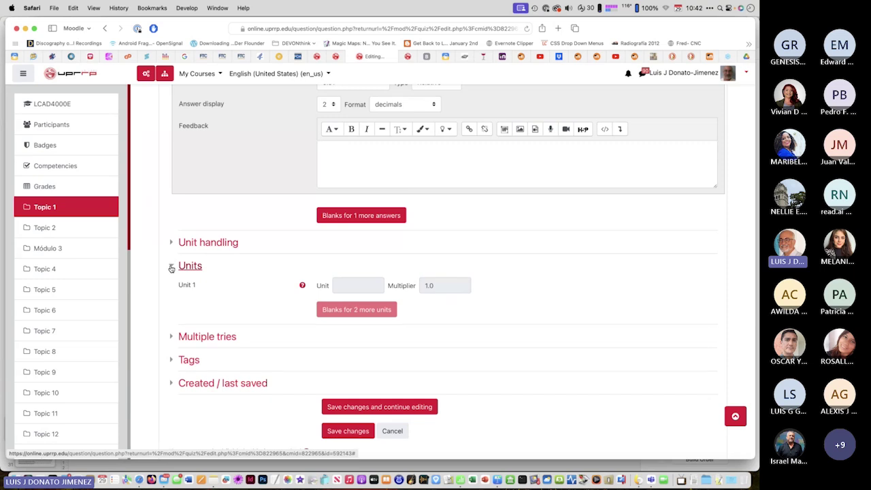
pyautogui.click(172, 267)
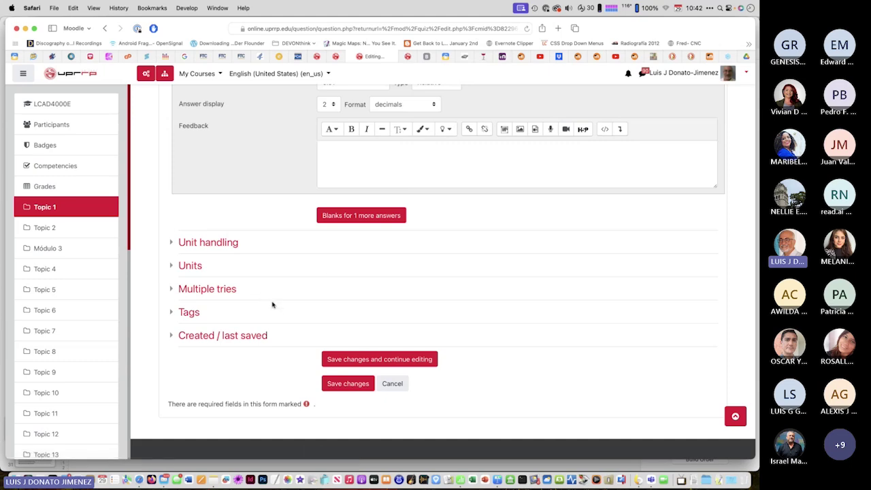
# Examine the calculated question's category, shared wild cards table and question text, and return to its Answers section
pyautogui.scroll(10, 249, 273)
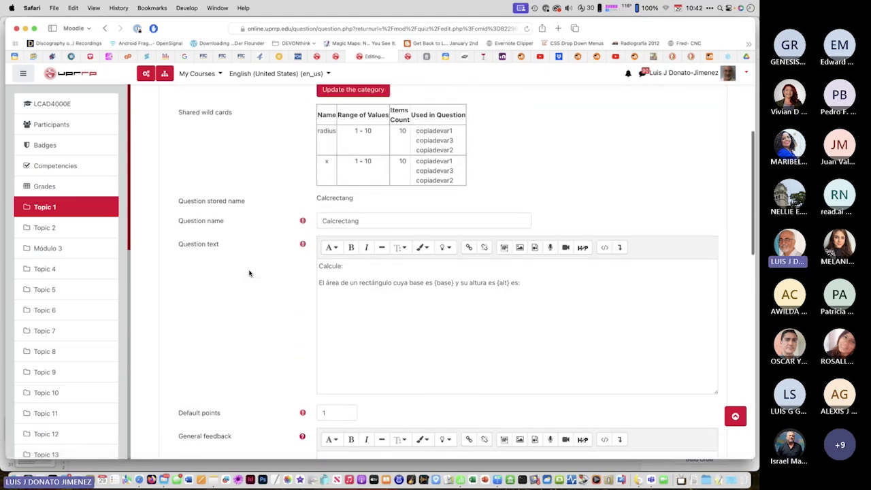
pyautogui.scroll(3, 249, 273)
pyautogui.scroll(-10, 249, 273)
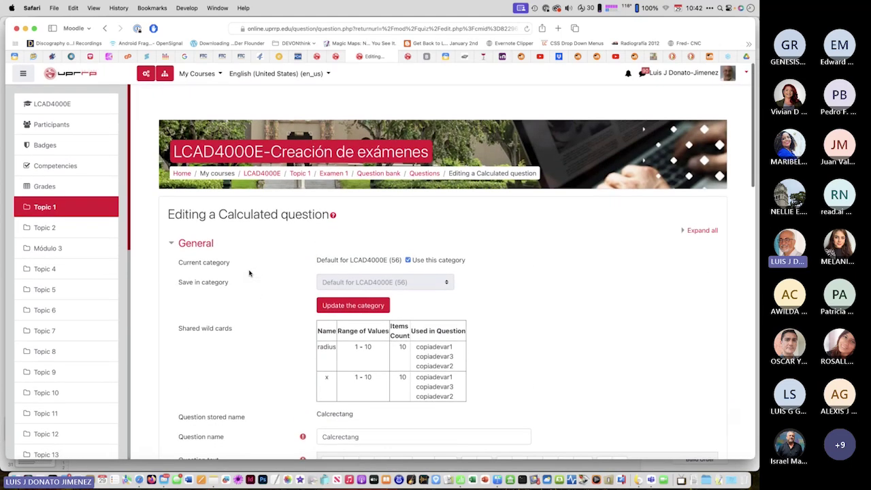
pyautogui.scroll(-1, 249, 272)
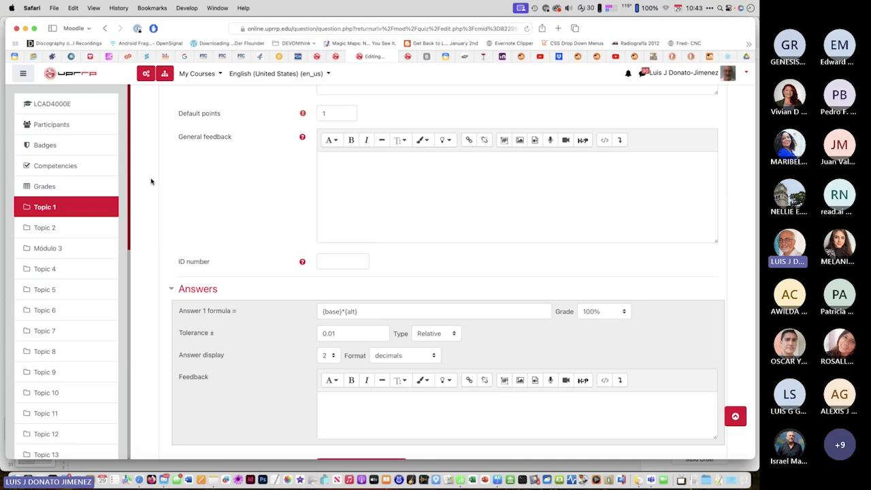
# Check the calculated questions slide in Keynote, and switch to Microsoft Teams to read the meeting chat
pyautogui.press('super+Tab')
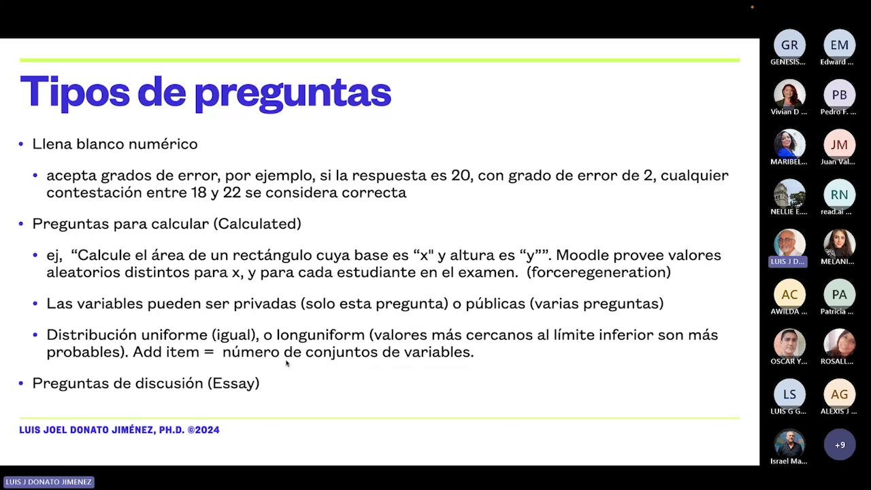
pyautogui.press('super+Tab')
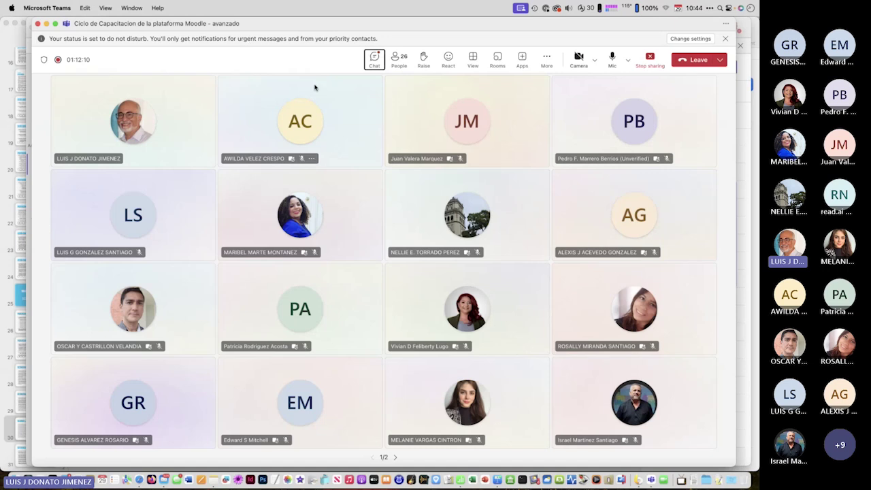
pyautogui.click(374, 60)
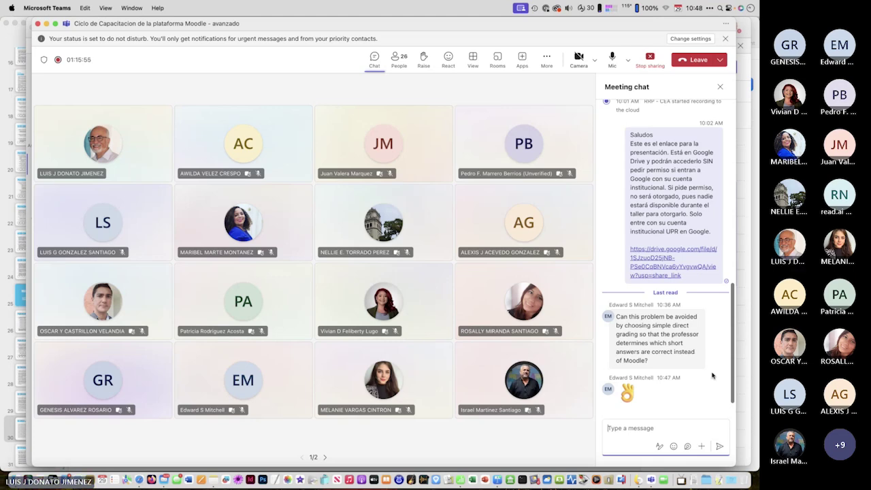
# Look at the Tipos de preguntas slide in Keynote again, and return in Safari to the quiz editing page without saving the question
pyautogui.press('super+Tab')
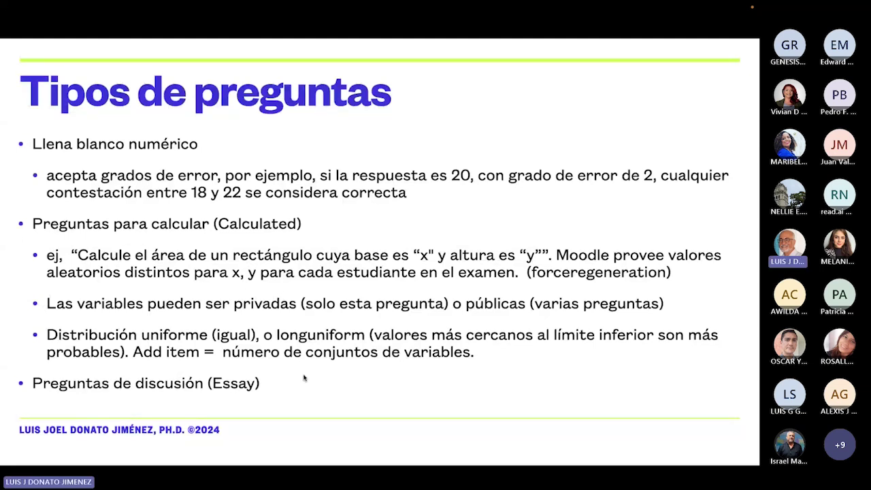
pyautogui.press('super+Tab')
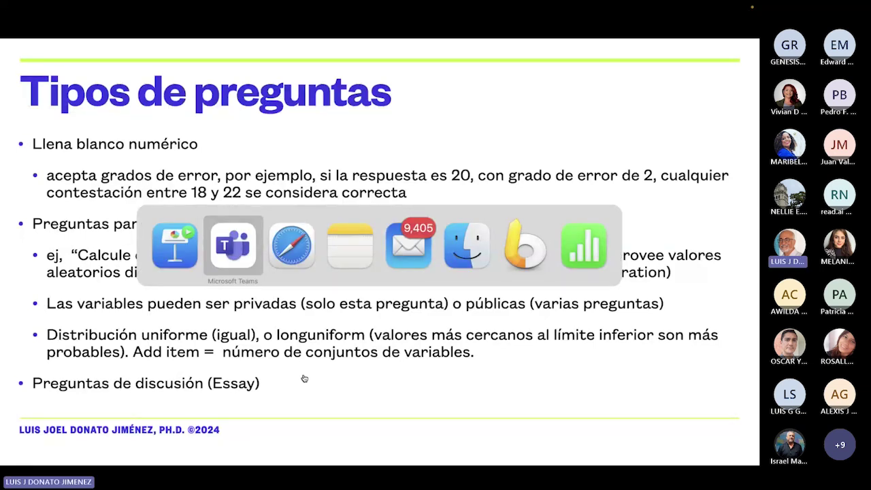
pyautogui.press('super+Tab')
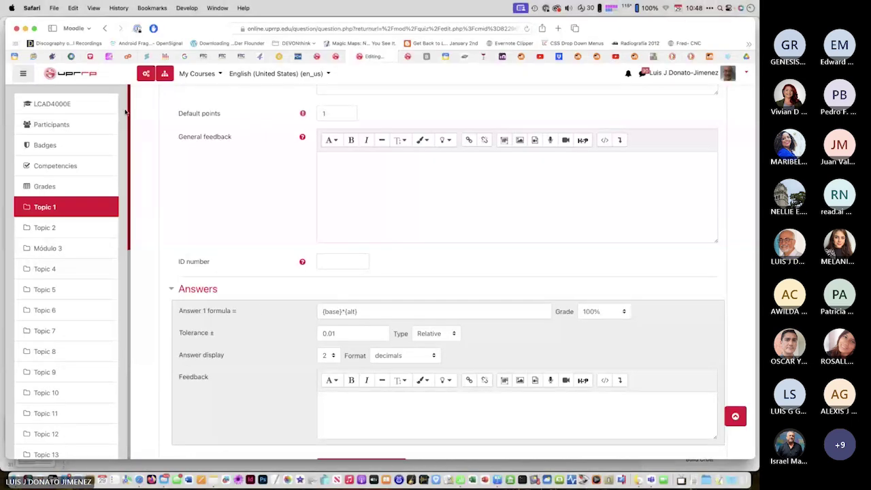
pyautogui.click(105, 28)
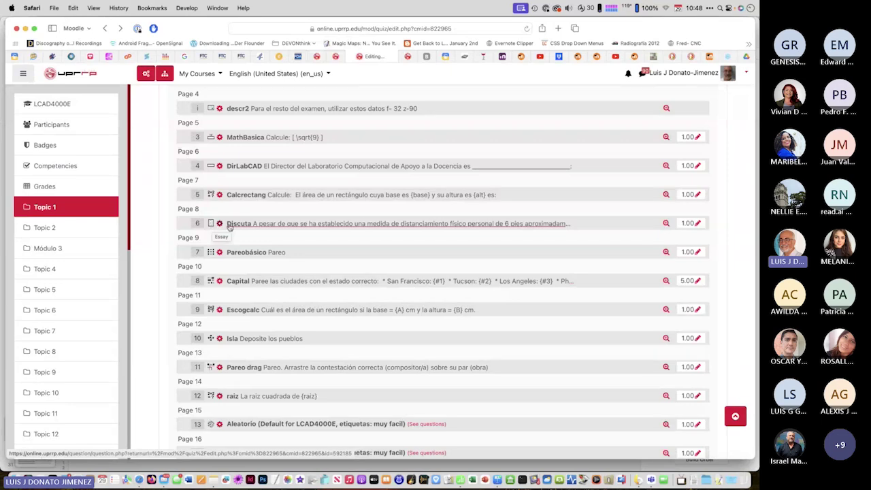
# Open the Discuta essay question and examine its question text, default points, general feedback and response options
pyautogui.click(238, 225)
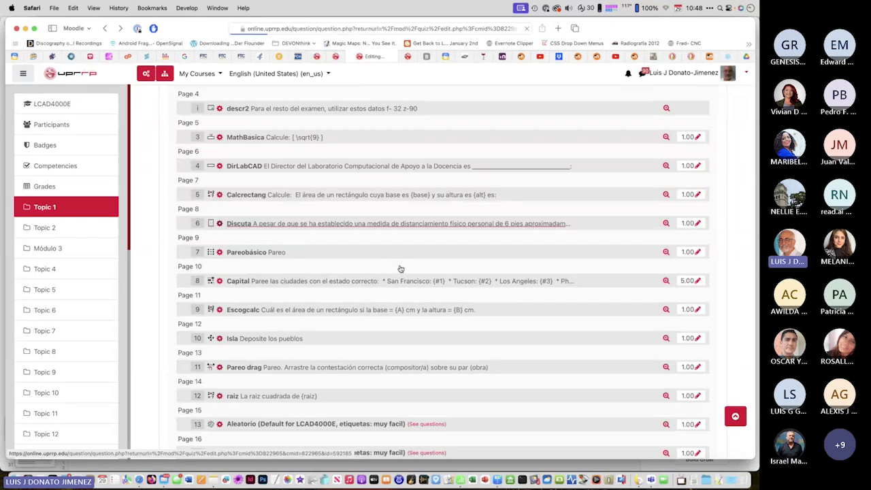
pyautogui.scroll(-5, 399, 214)
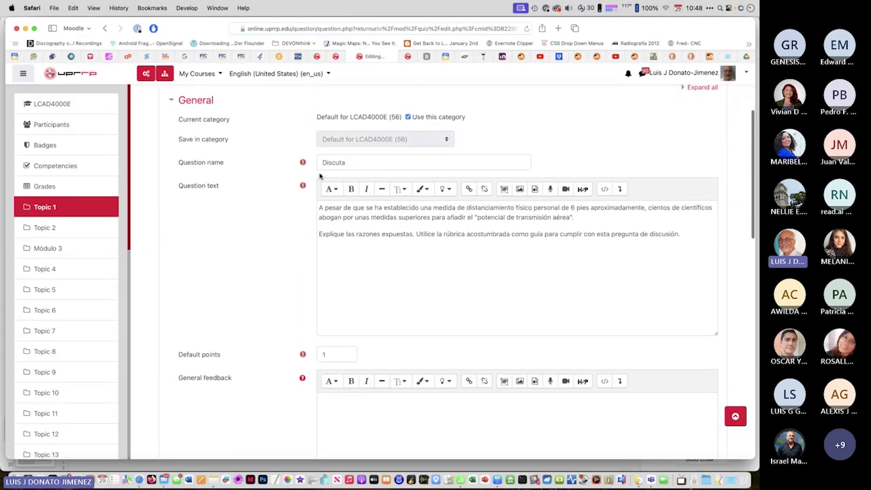
pyautogui.scroll(-3, 360, 231)
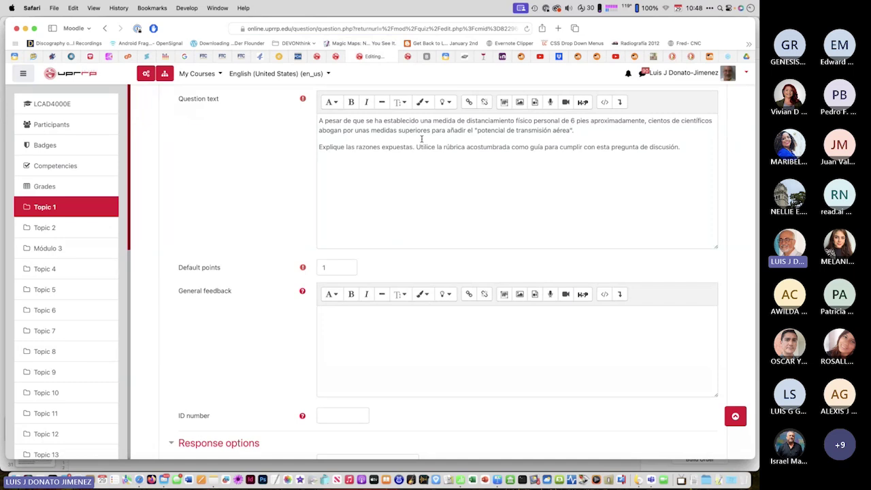
pyautogui.scroll(-1, 411, 197)
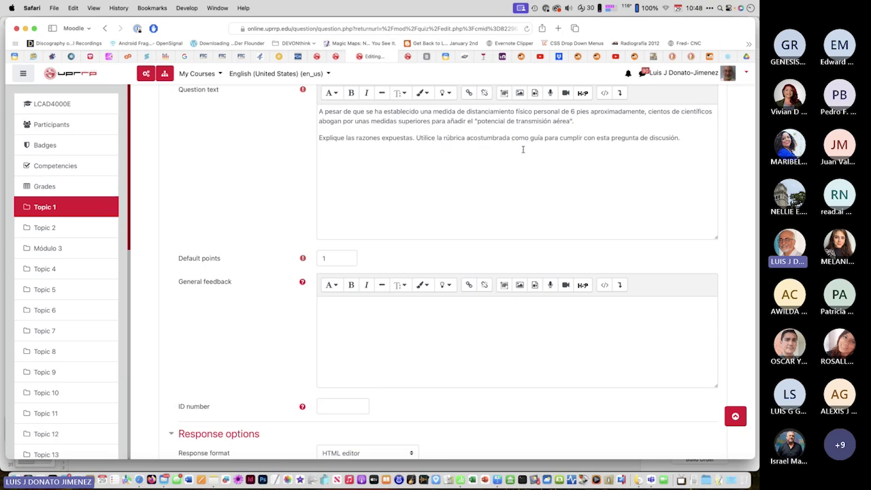
pyautogui.scroll(-3, 262, 213)
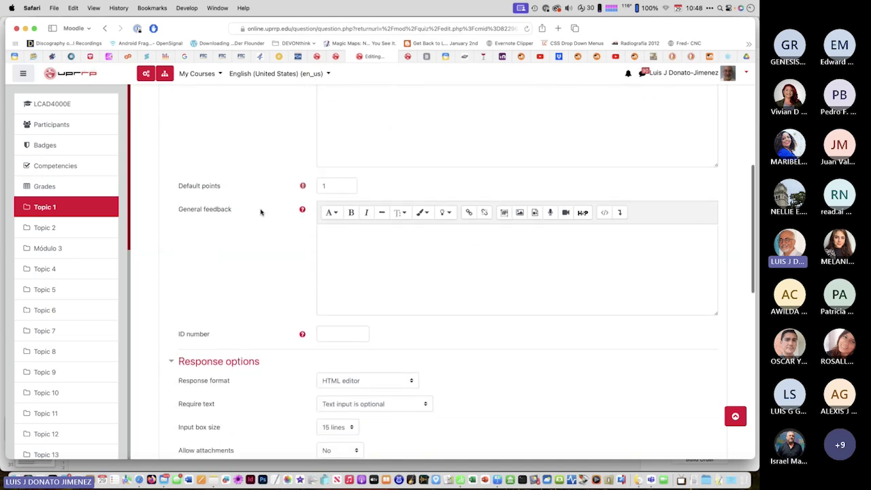
pyautogui.scroll(-3, 276, 233)
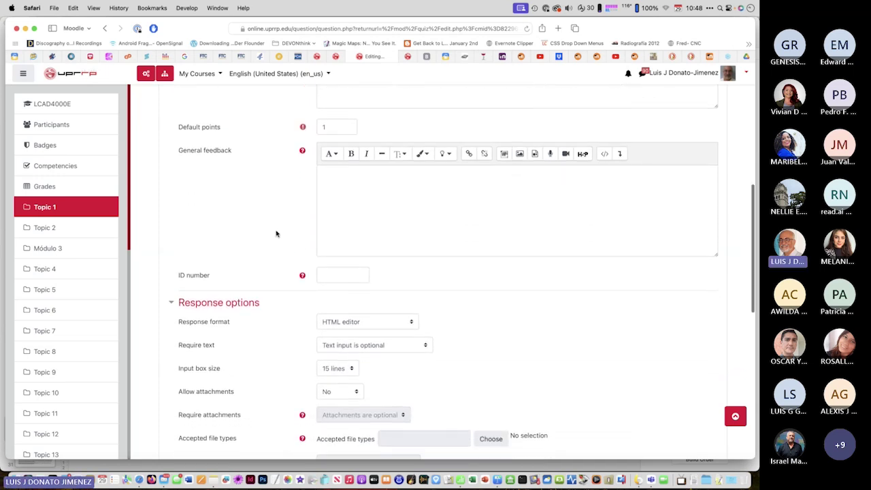
pyautogui.scroll(-3, 277, 233)
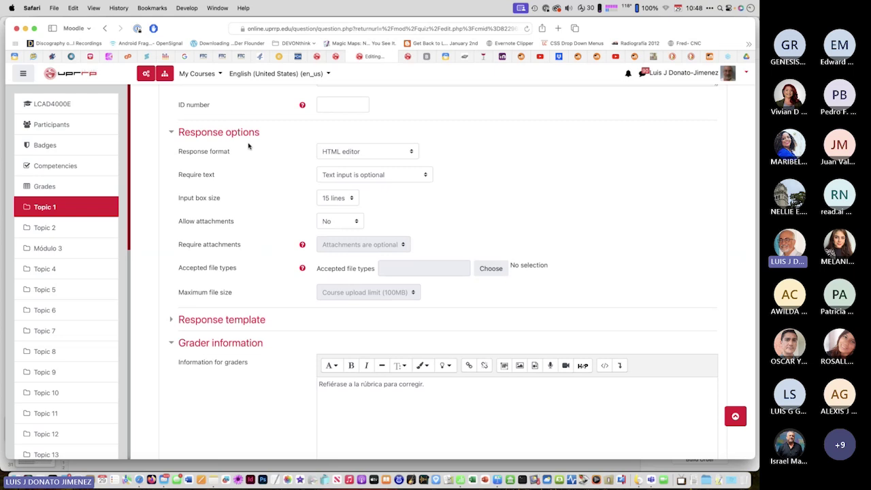
# View the available choices for the essay's Response format and Require text settings without changing them
pyautogui.click(412, 154)
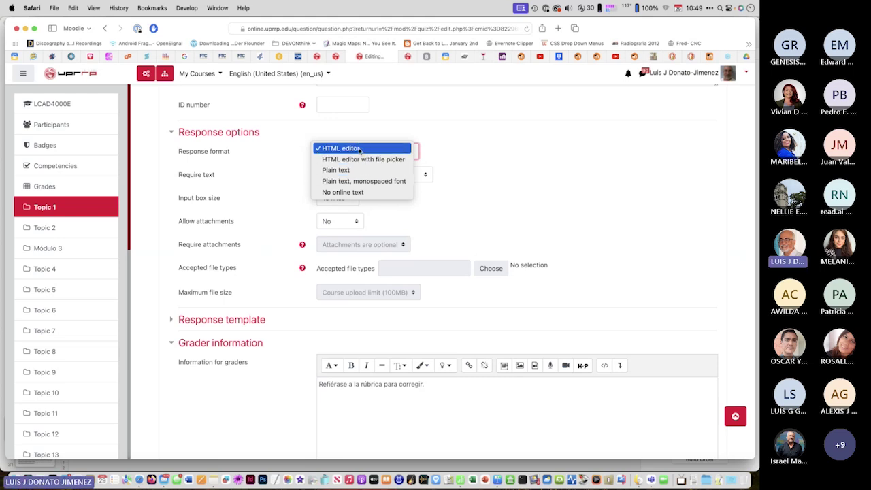
pyautogui.click(462, 149)
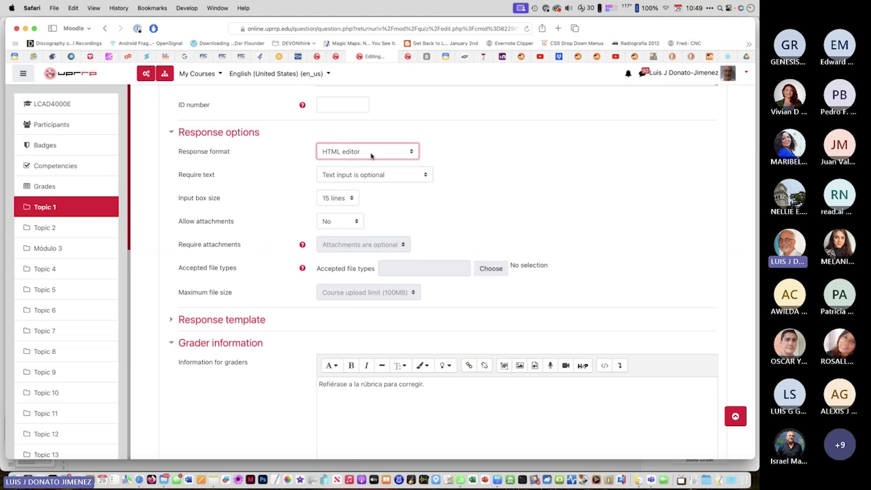
pyautogui.scroll(1, 371, 156)
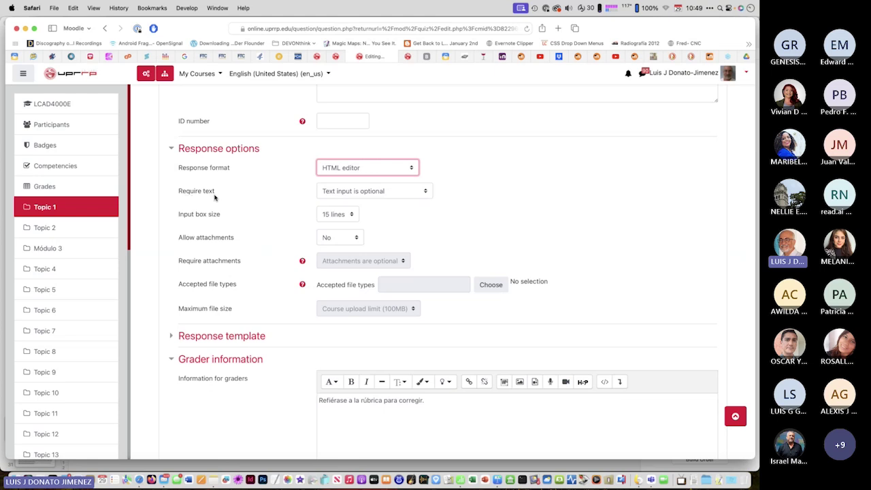
pyautogui.click(426, 191)
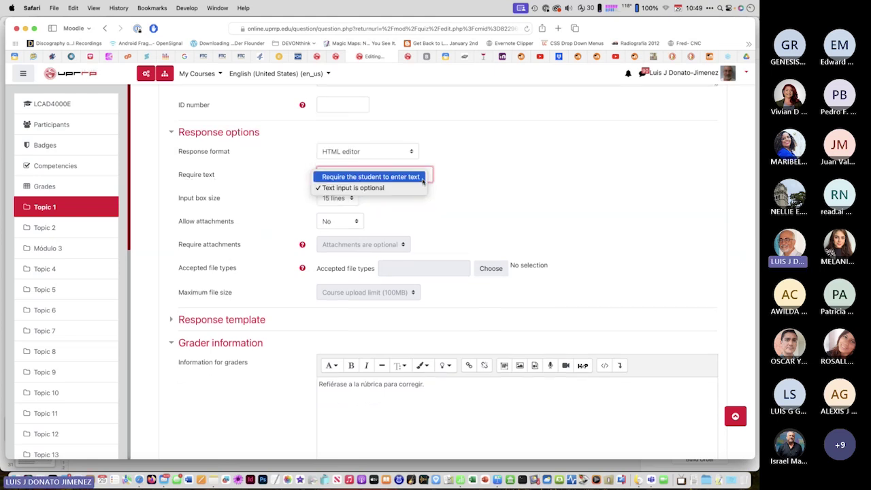
pyautogui.click(466, 190)
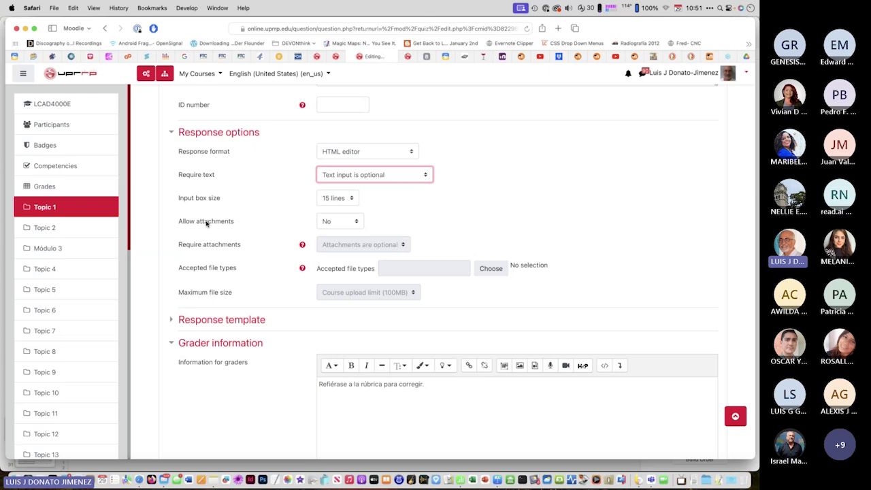
# View the Allow attachments choices without changing the setting, and examine the attachment options and the information for graders
pyautogui.click(357, 221)
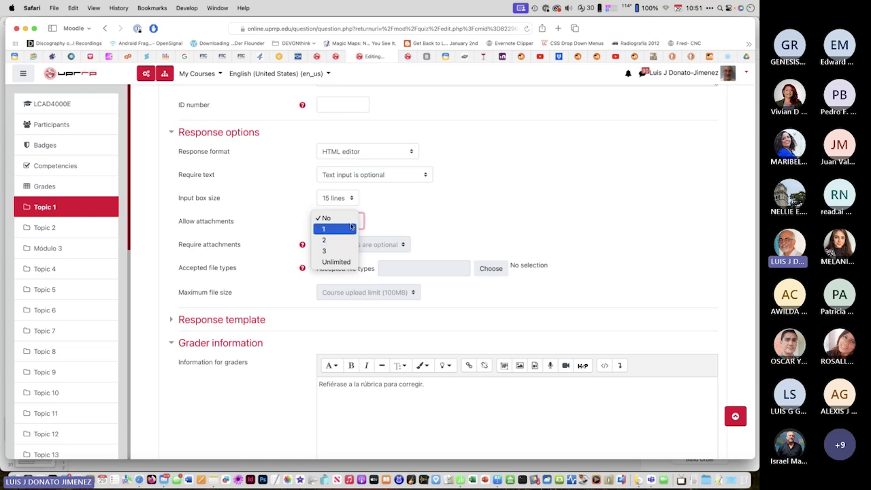
pyautogui.click(396, 221)
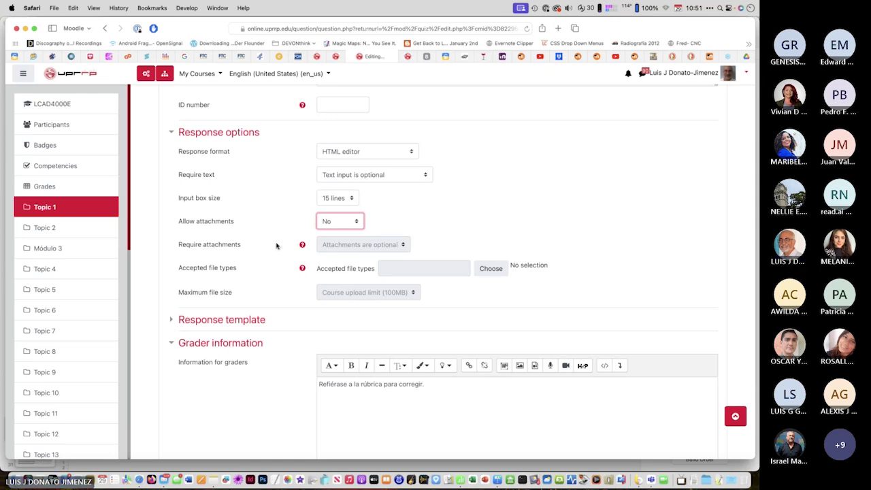
pyautogui.scroll(-3, 276, 245)
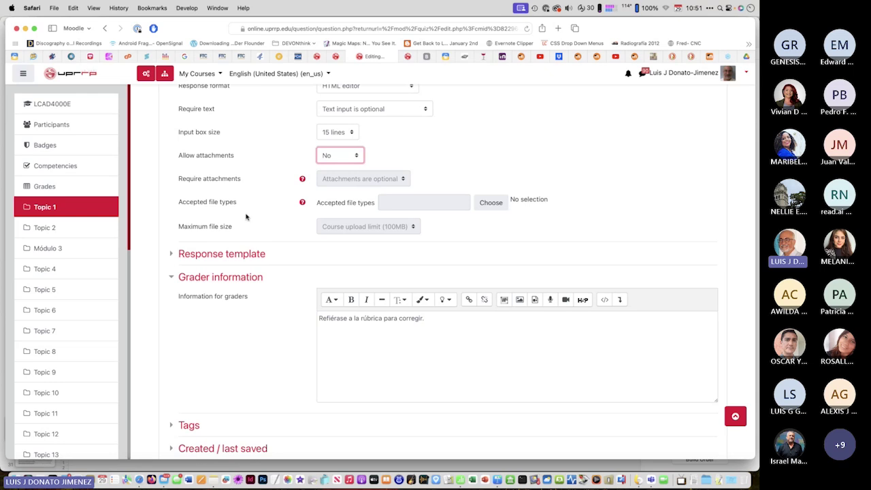
pyautogui.scroll(-2, 246, 217)
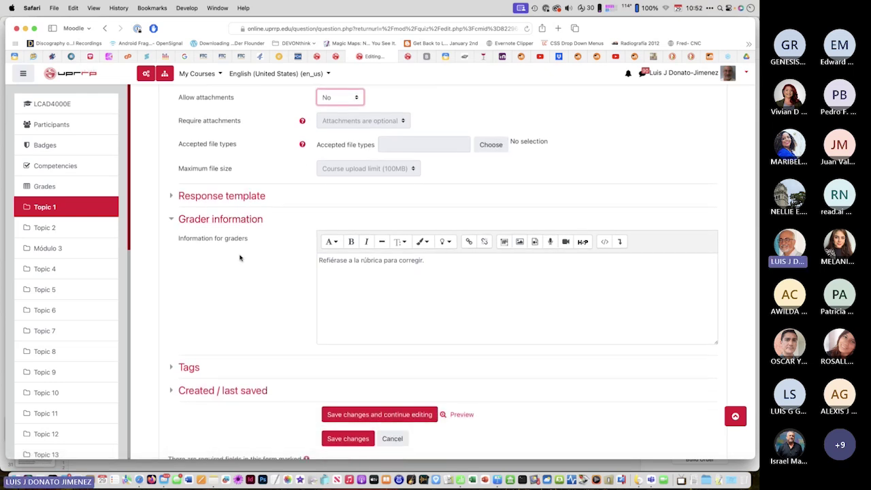
# Examine the essay question's Response template section and its response options, and return to the quiz editing page without saving
pyautogui.click(173, 197)
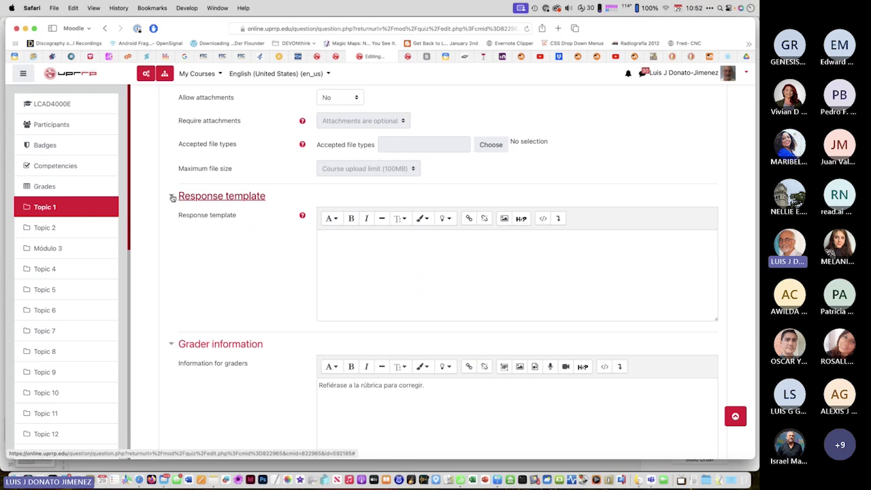
pyautogui.click(173, 197)
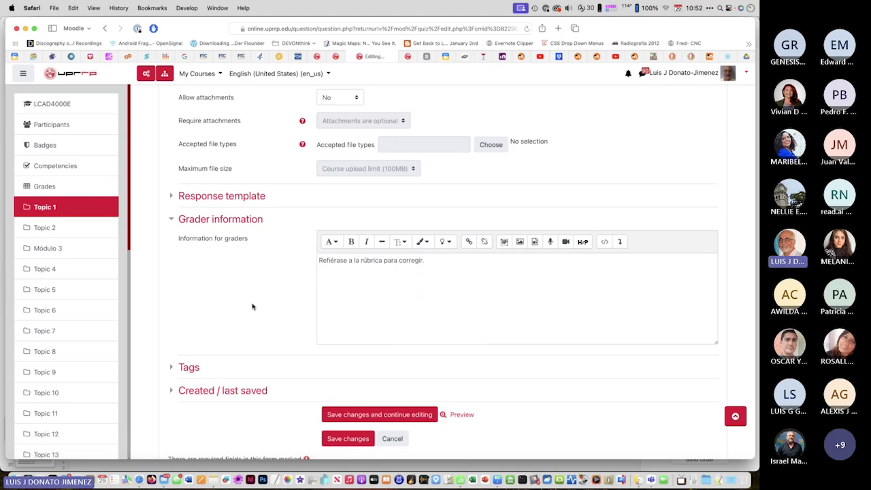
pyautogui.scroll(-2, 252, 306)
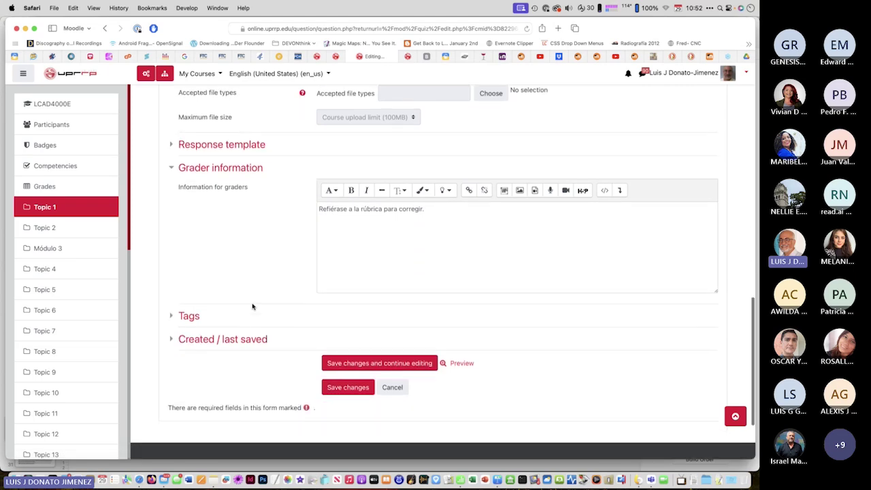
pyautogui.scroll(15, 504, 244)
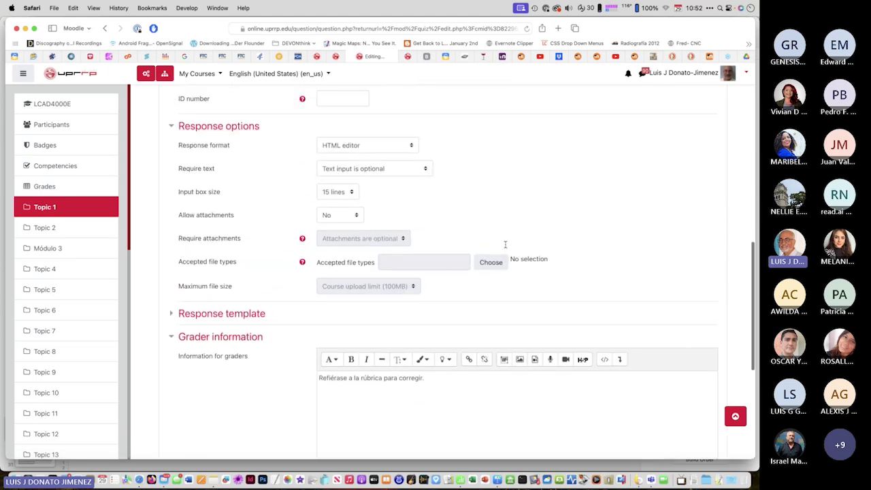
pyautogui.press('super+bracketleft')
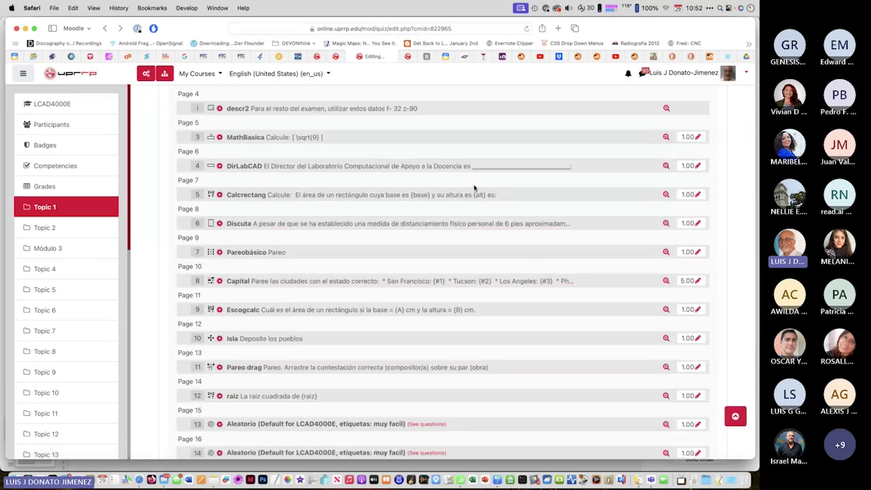
# Preview the Discuta essay question, look over its text and answer box, and close the preview
pyautogui.scroll(-3, 474, 188)
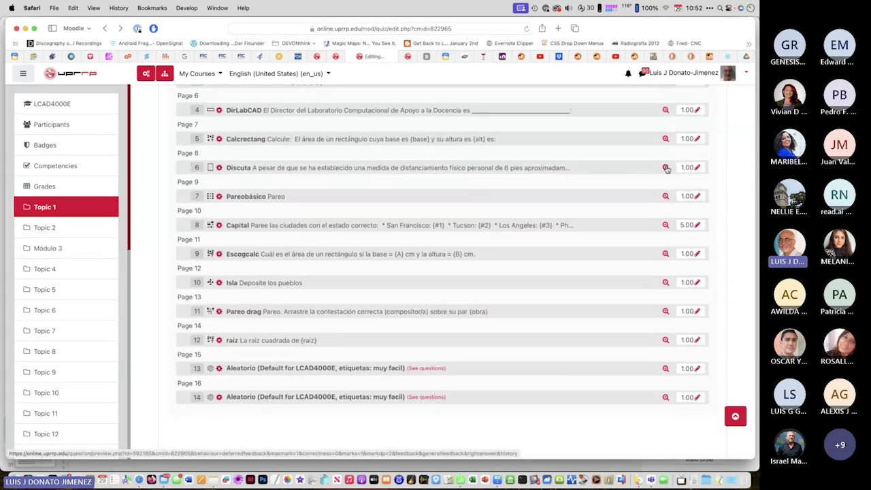
pyautogui.click(665, 167)
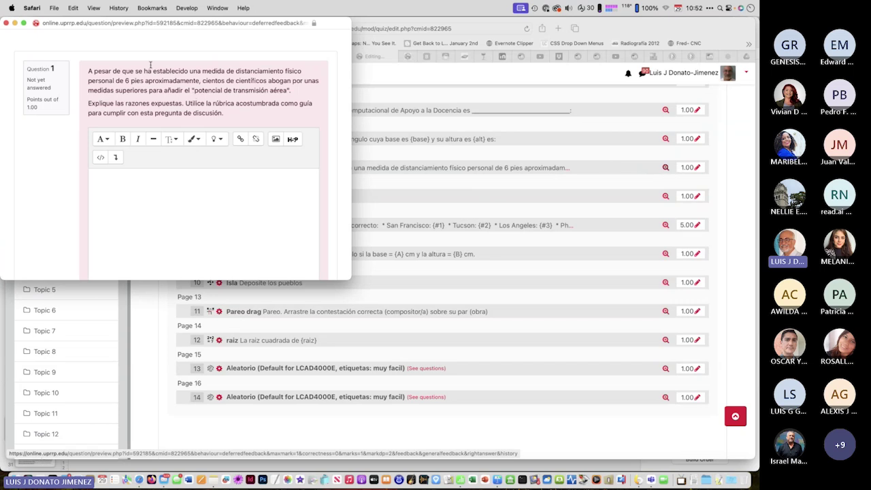
pyautogui.scroll(-3, 201, 88)
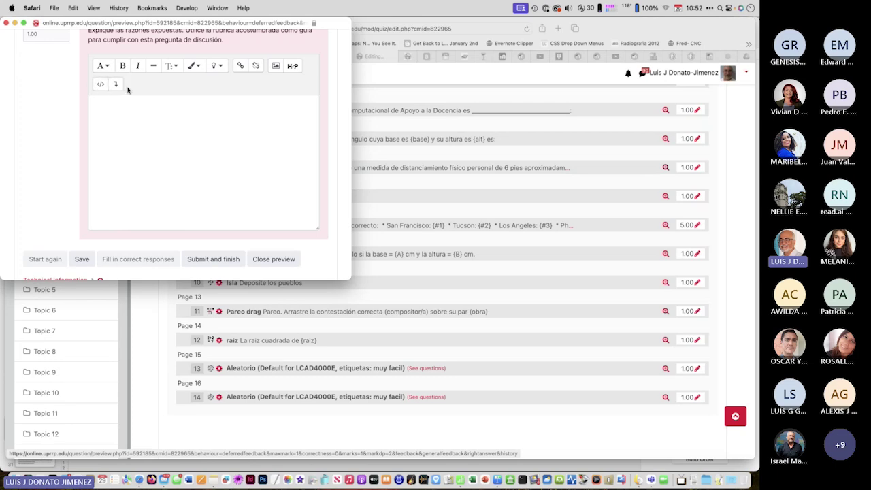
pyautogui.scroll(2, 168, 164)
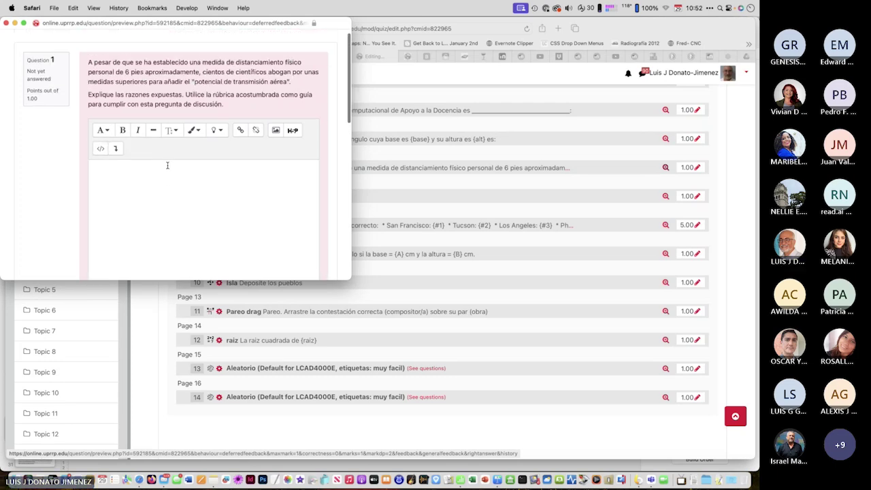
pyautogui.scroll(3, 379, 171)
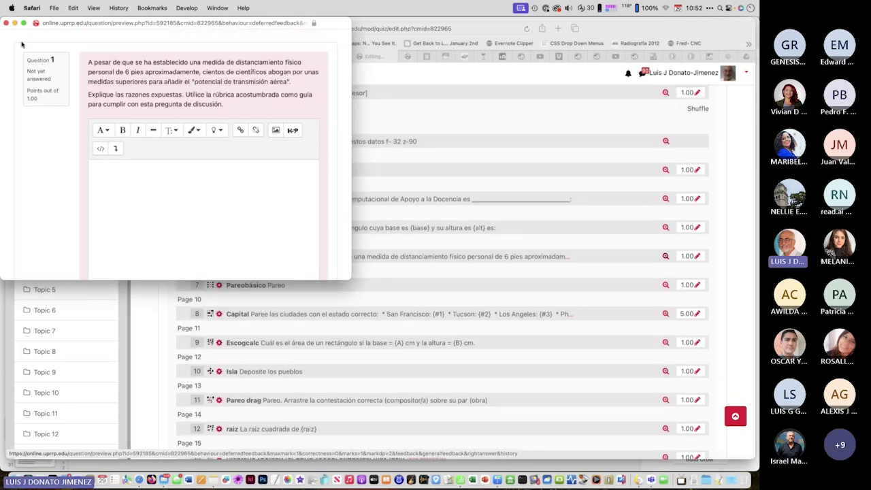
pyautogui.click(7, 25)
pyautogui.press('super+Tab')
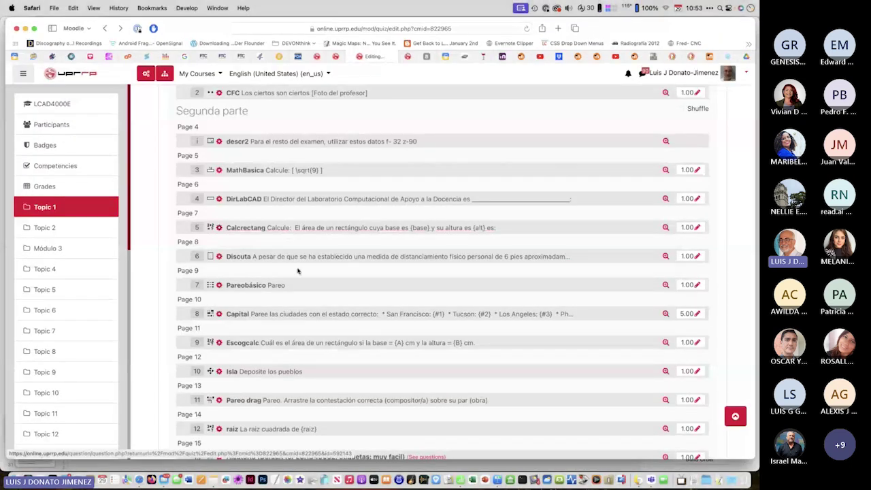
# Preview the Pareobásico matching question and view the answer choices for its first two statements without selecting any
pyautogui.scroll(-2, 297, 270)
pyautogui.scroll(-2, 298, 270)
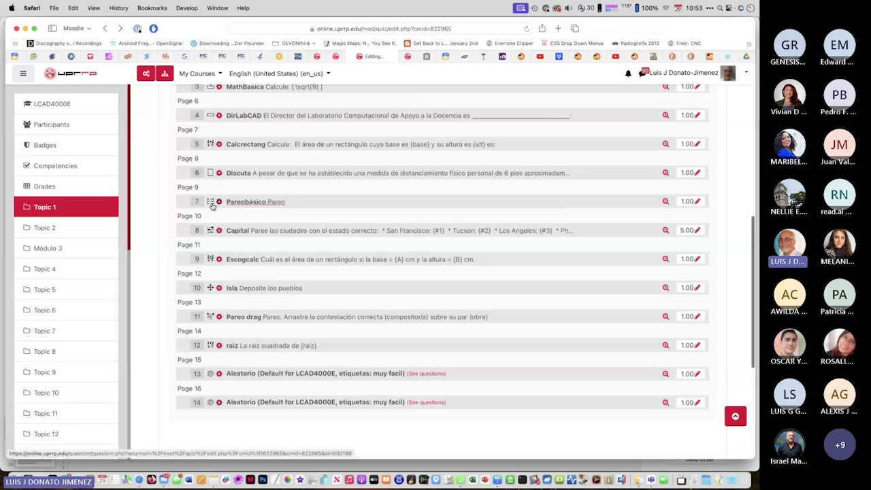
pyautogui.scroll(-1, 602, 187)
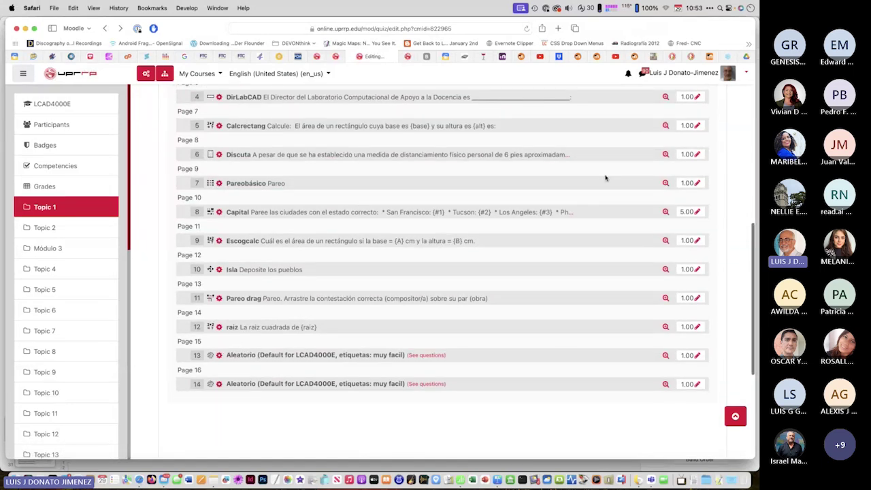
pyautogui.click(664, 183)
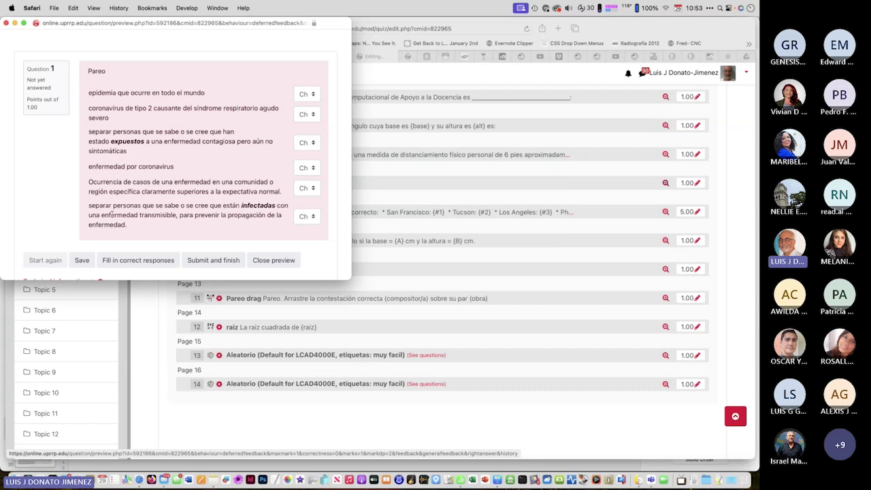
pyautogui.click(315, 96)
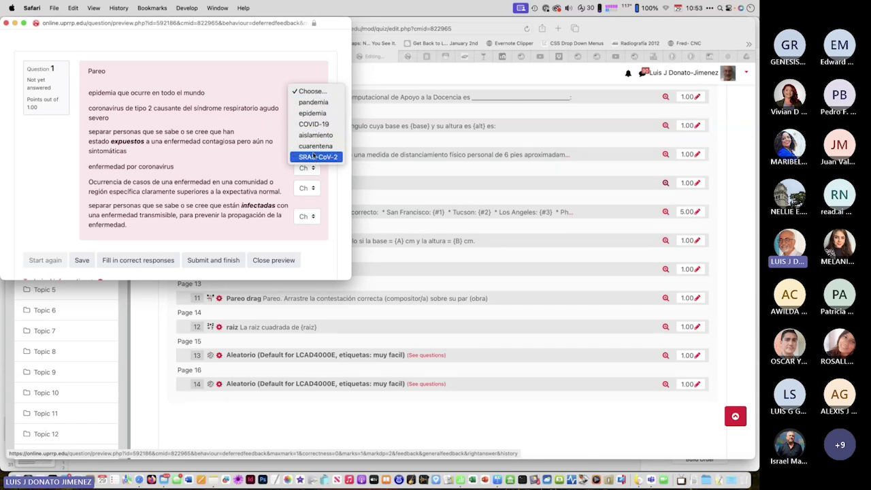
pyautogui.click(278, 82)
pyautogui.click(306, 112)
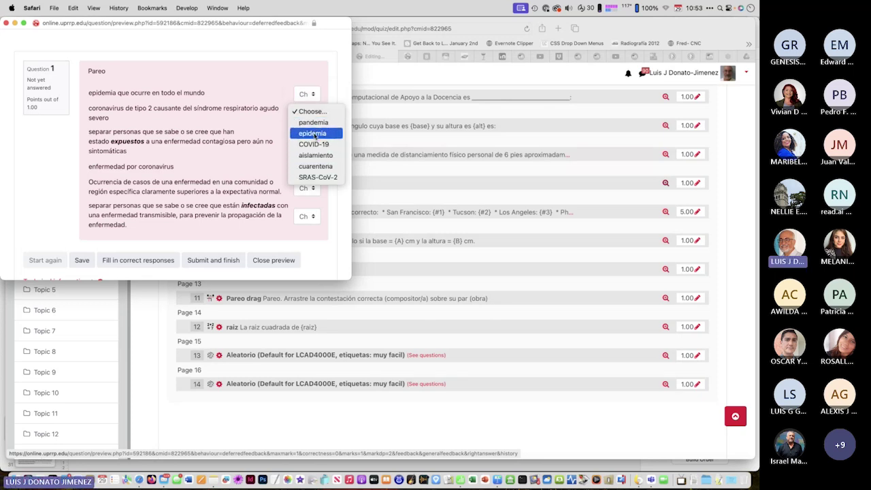
pyautogui.press('Escape')
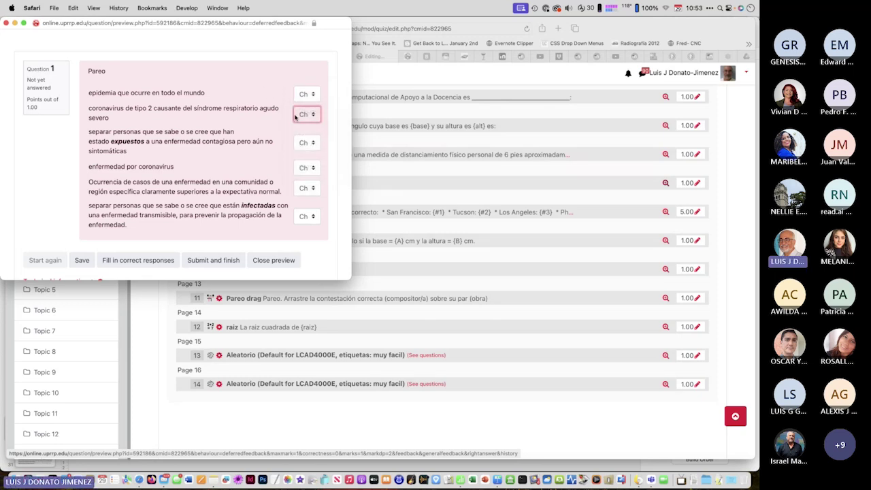
# View the answer choices for the third and fourth matching statements without selecting any, and close the preview
pyautogui.click(314, 145)
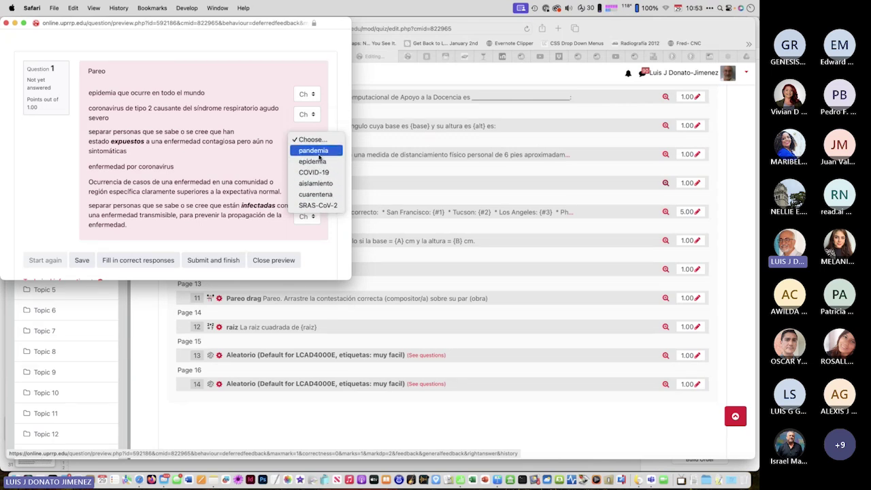
pyautogui.click(264, 154)
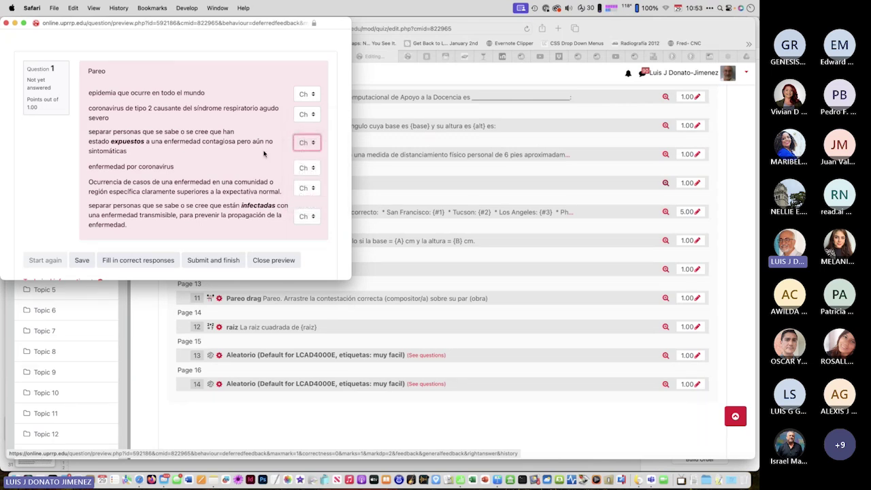
pyautogui.click(318, 167)
pyautogui.click(268, 166)
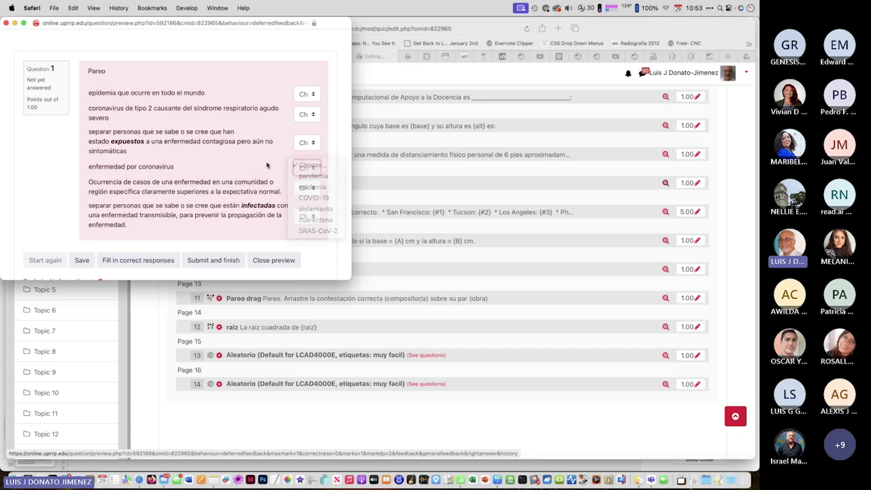
pyautogui.click(6, 23)
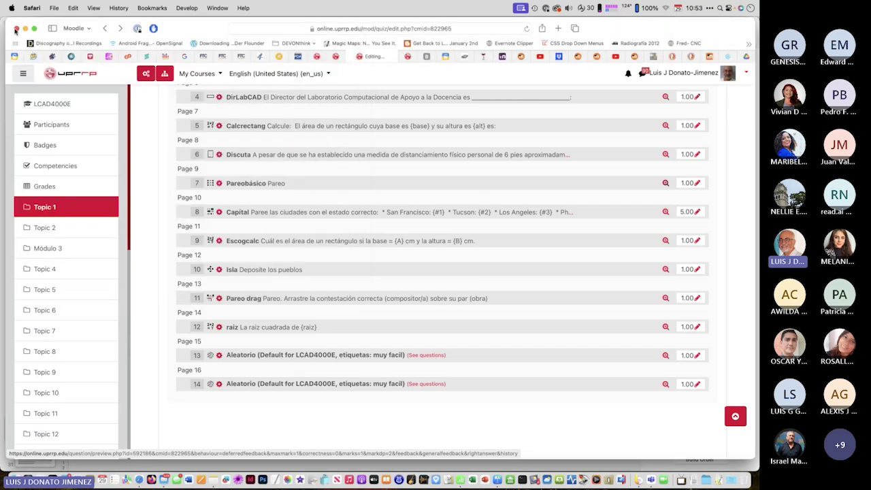
# Open the Pareobásico matching question and examine its question text, default points and general feedback
pyautogui.click(233, 188)
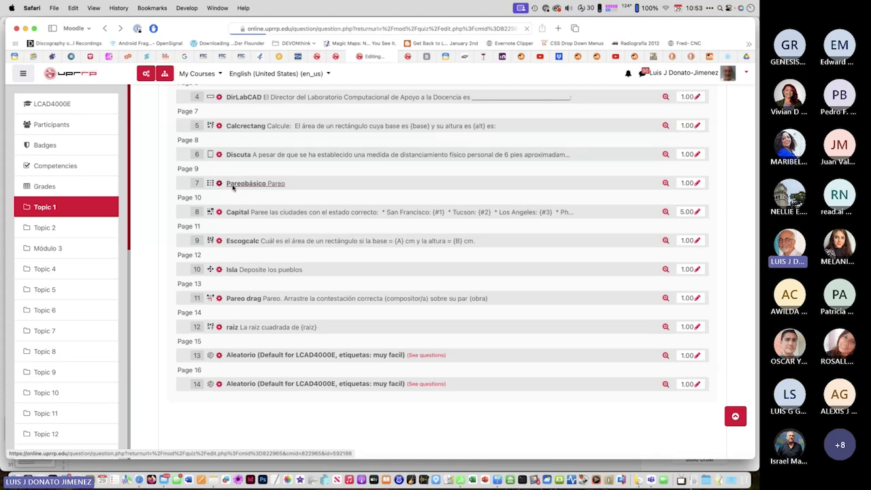
pyautogui.scroll(-5, 327, 241)
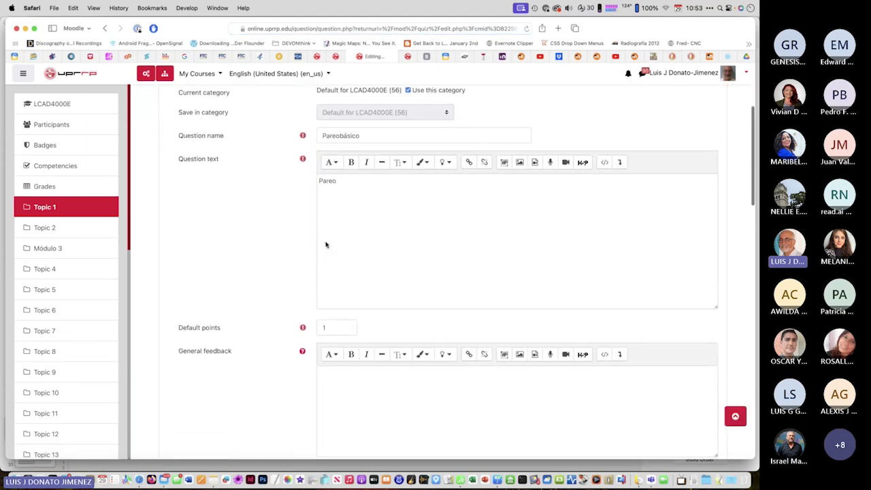
pyautogui.scroll(-3, 321, 211)
pyautogui.scroll(3, 323, 213)
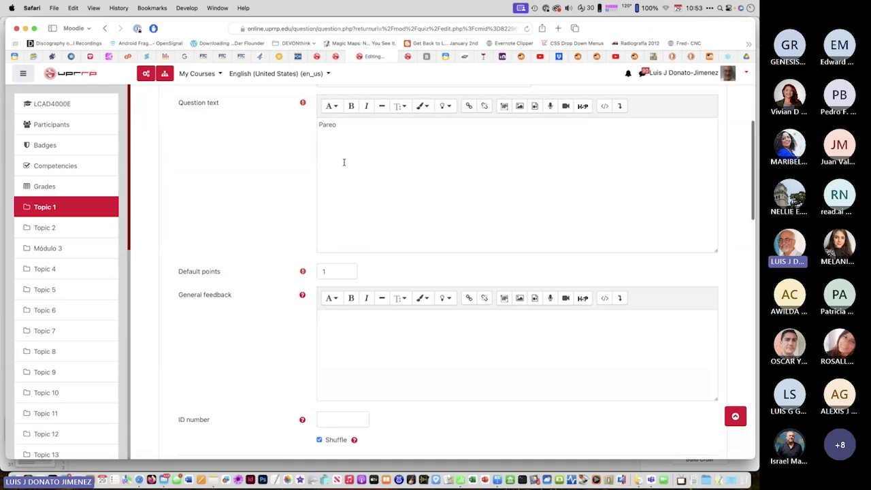
# Examine the six question and answer pairs of the matching question, and check its Shuffle option
pyautogui.scroll(-10, 343, 162)
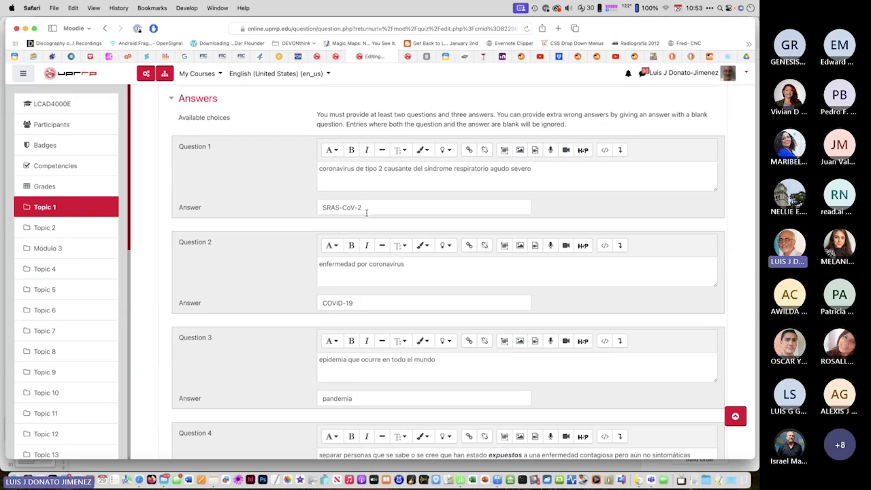
pyautogui.scroll(-2, 366, 212)
pyautogui.scroll(-2, 365, 248)
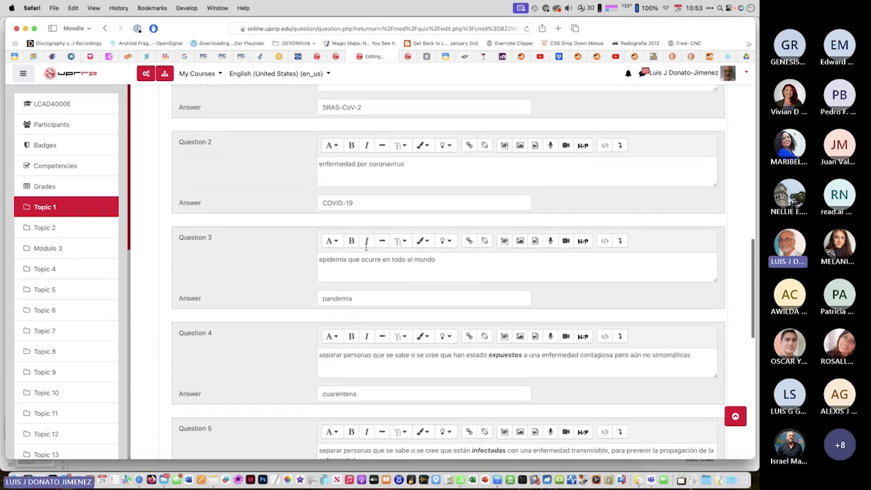
pyautogui.scroll(-5, 365, 276)
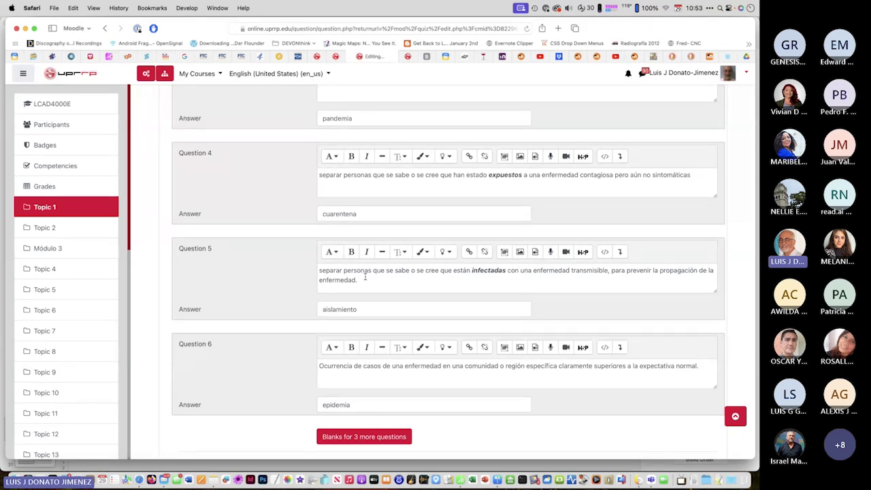
pyautogui.scroll(-1, 365, 277)
pyautogui.scroll(8, 389, 279)
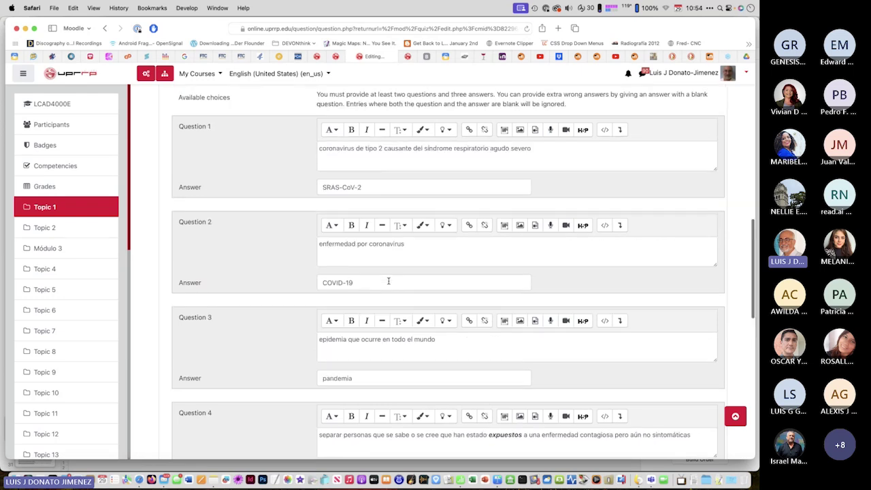
pyautogui.scroll(5, 389, 281)
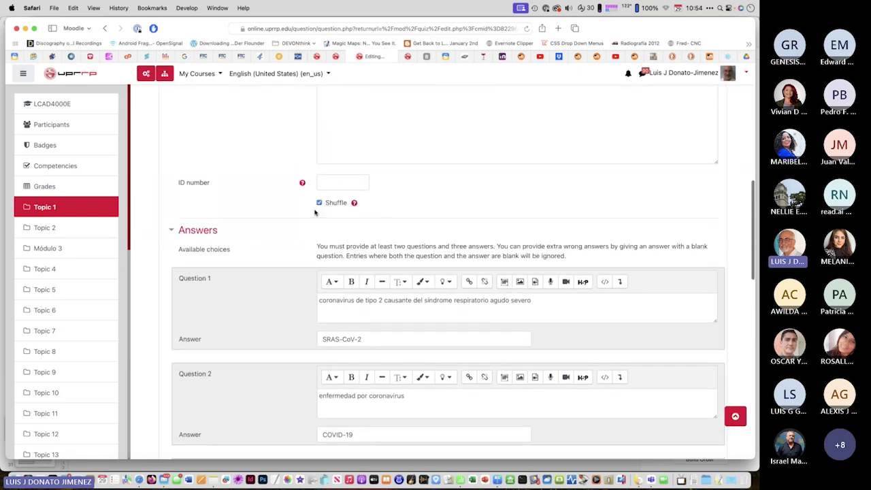
# Try to add blanks for 3 more questions to the matching question, and cancel editing without saving
pyautogui.scroll(-10, 304, 267)
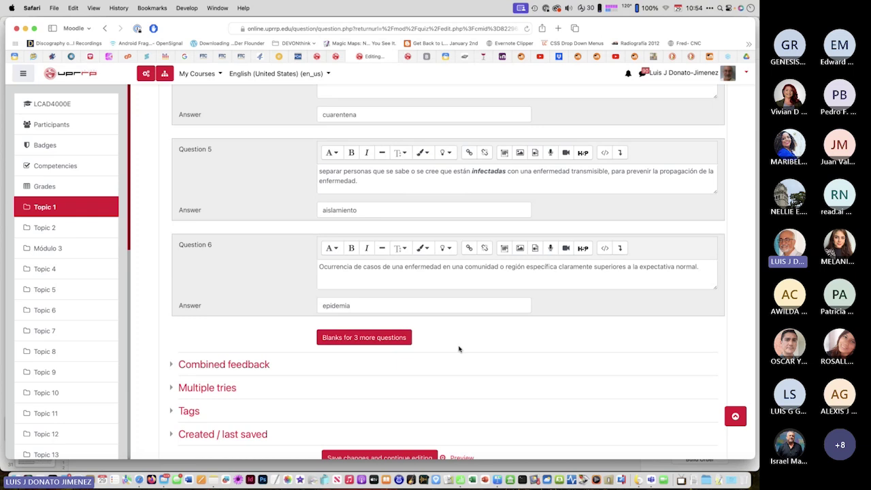
pyautogui.scroll(-1, 459, 349)
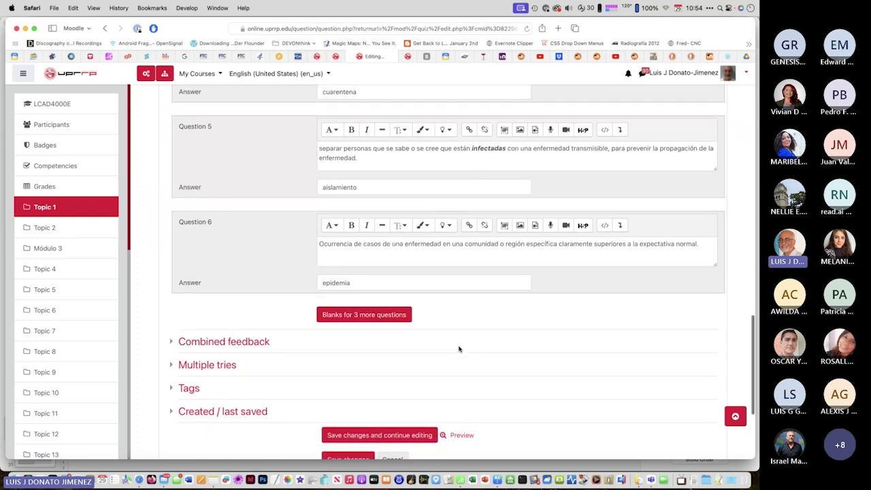
pyautogui.click(364, 315)
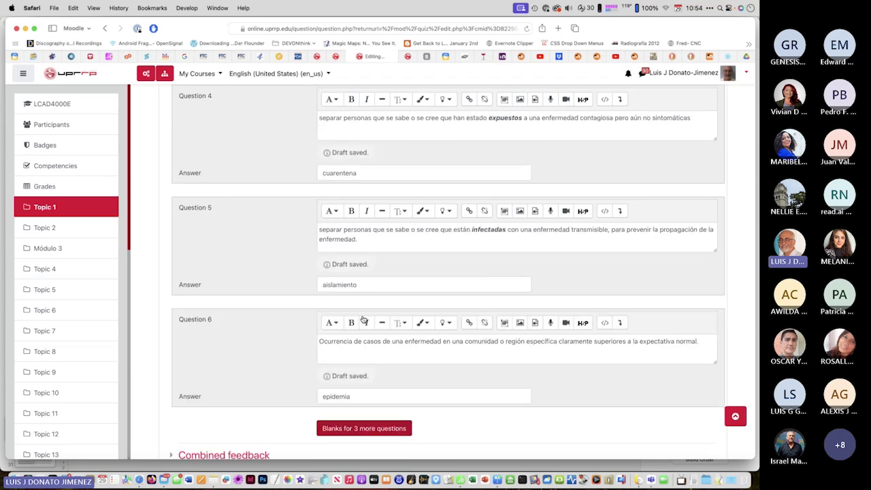
pyautogui.scroll(-2, 229, 321)
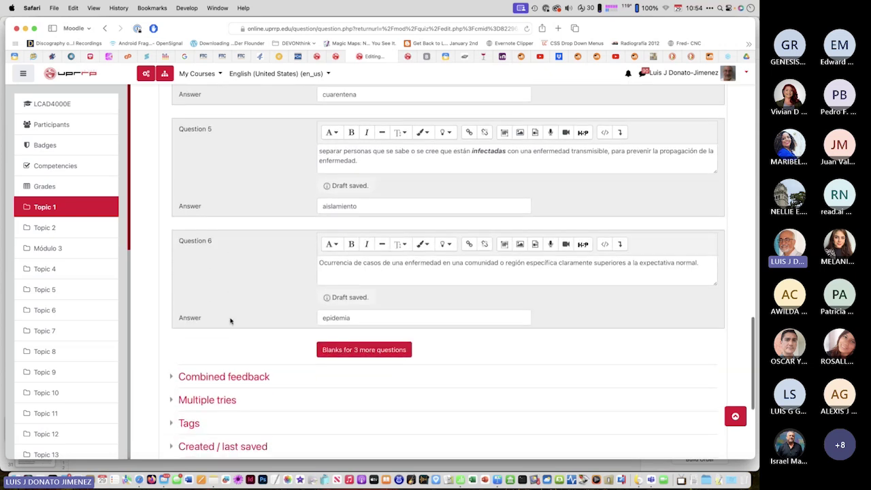
pyautogui.scroll(-5, 230, 320)
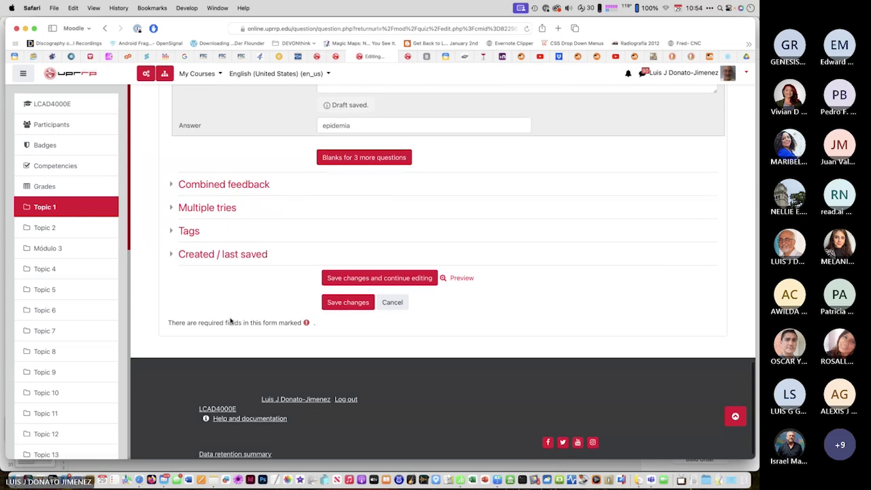
pyautogui.click(395, 288)
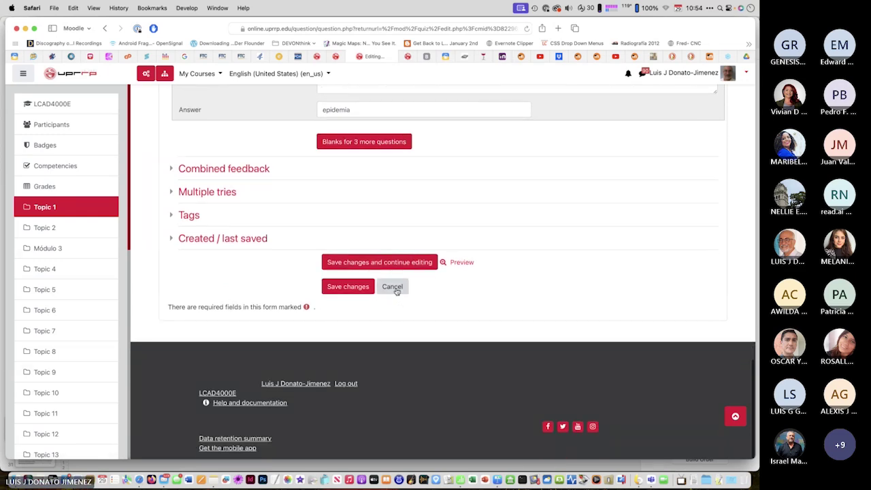
# Switch to the presentation slide on matching and random short-answer matching question types
pyautogui.press('super+Tab')
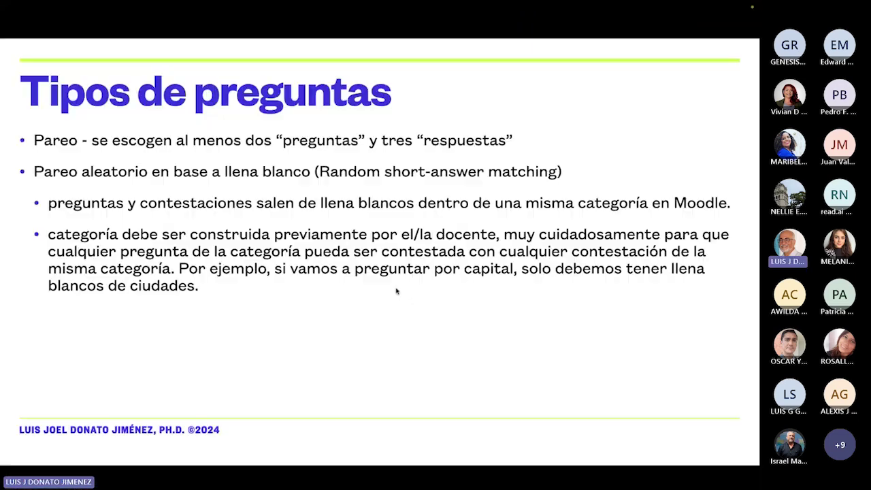
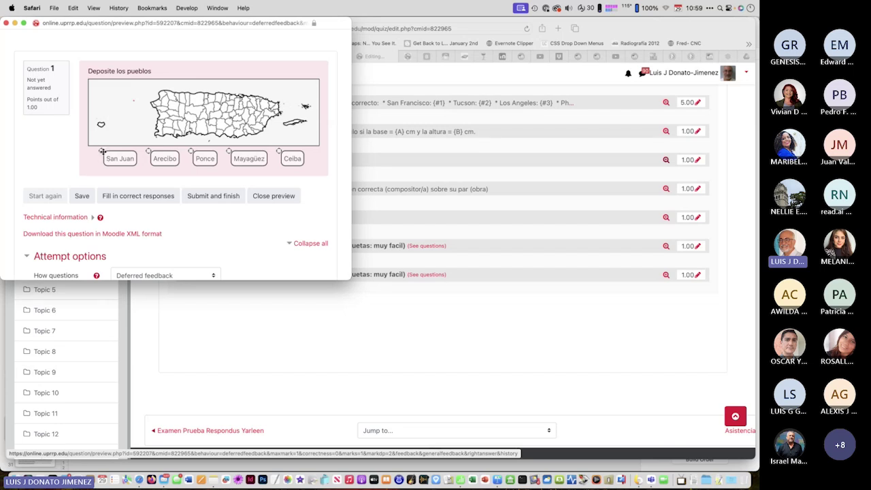
# Place the San Juan marker on the Puerto Rico map in the question preview, and close the preview
pyautogui.click(102, 151)
pyautogui.moveTo(102, 150); pyautogui.dragTo(245, 100)
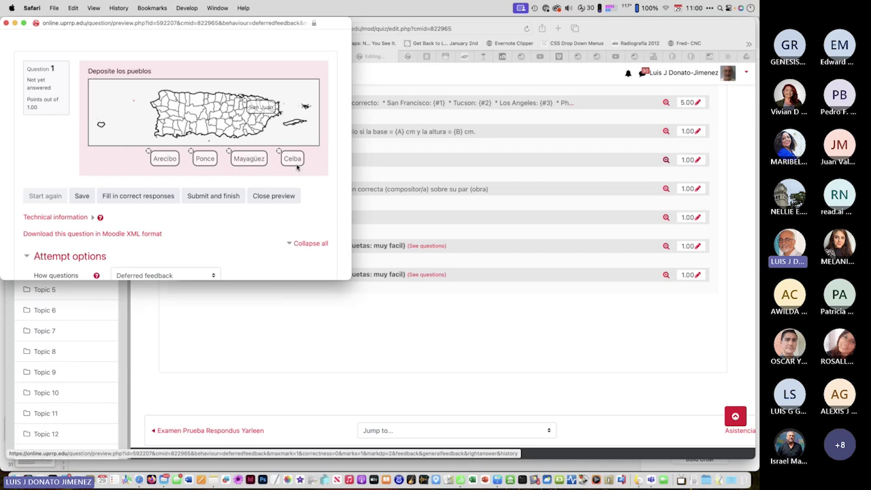
pyautogui.click(7, 24)
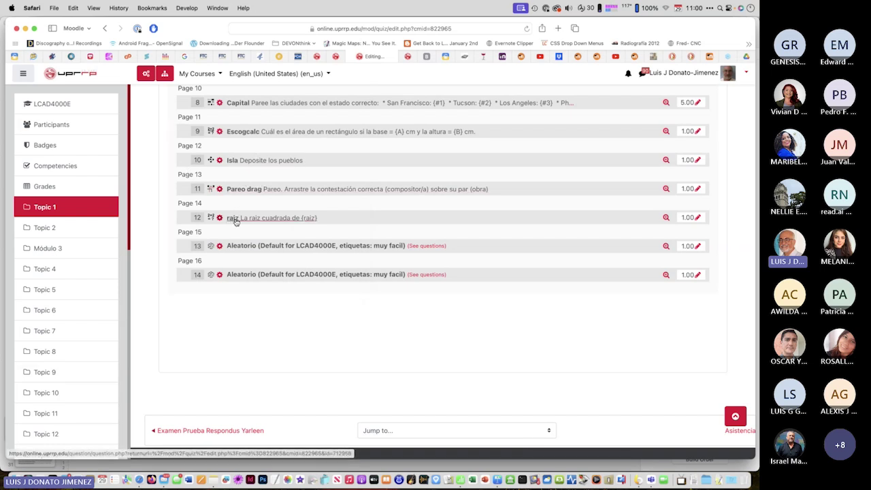
# Open the Isla drag and drop markers question and examine its question text, default points and background map image
pyautogui.click(237, 161)
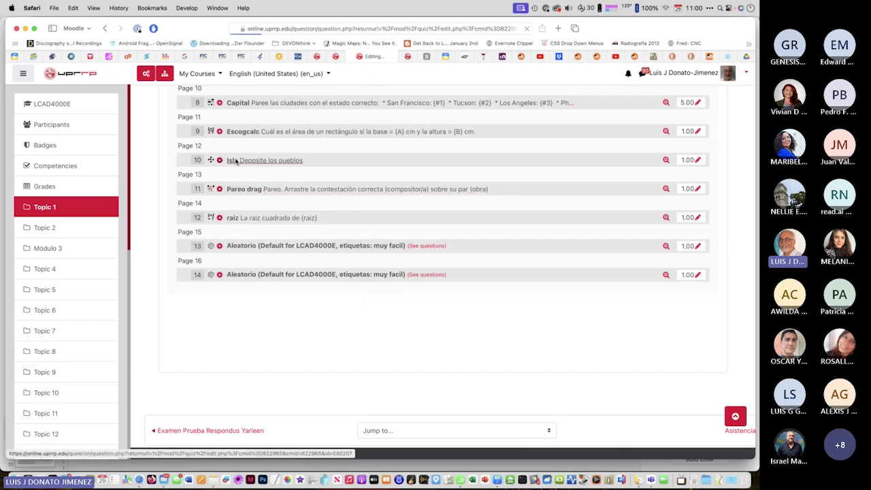
pyautogui.scroll(-5, 352, 198)
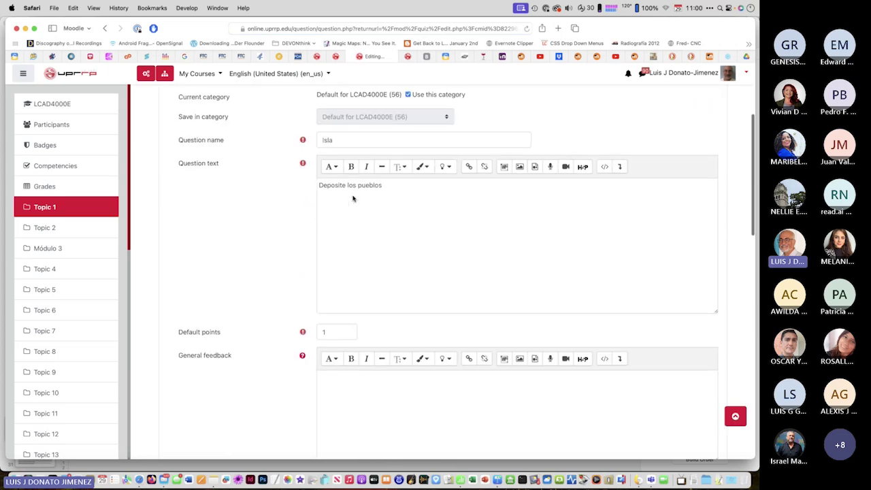
pyautogui.scroll(-8, 352, 198)
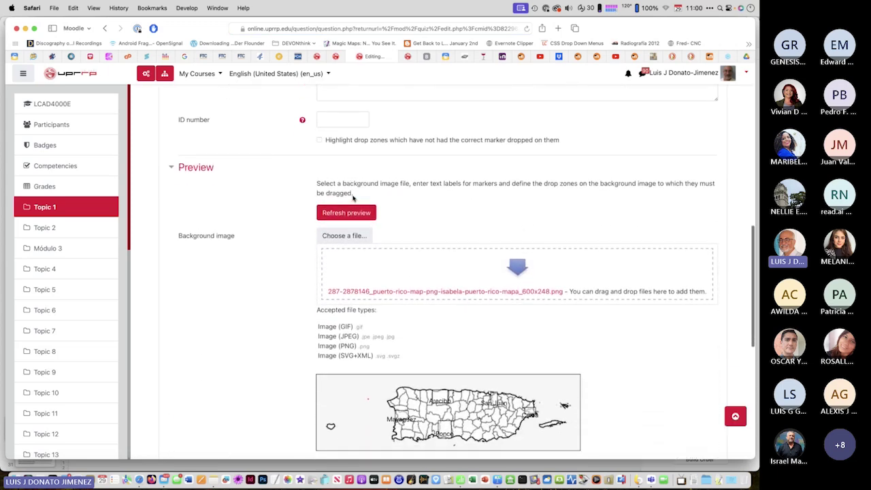
pyautogui.scroll(-3, 352, 198)
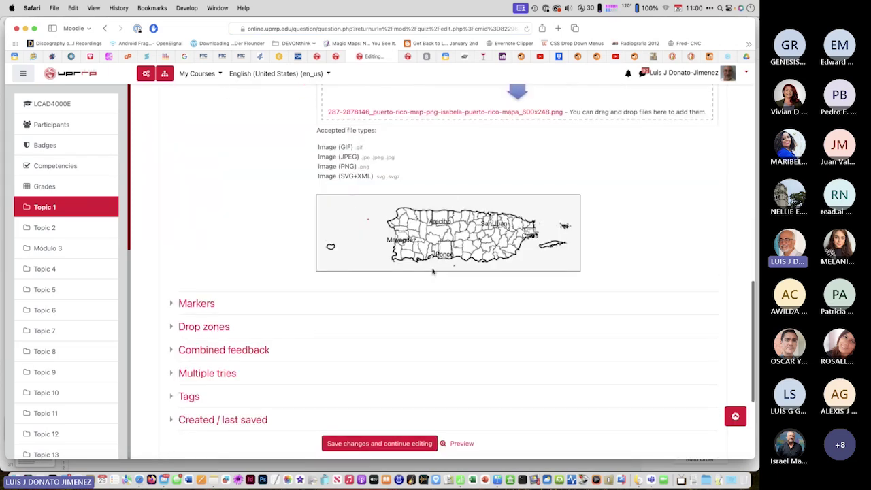
pyautogui.scroll(-2, 432, 271)
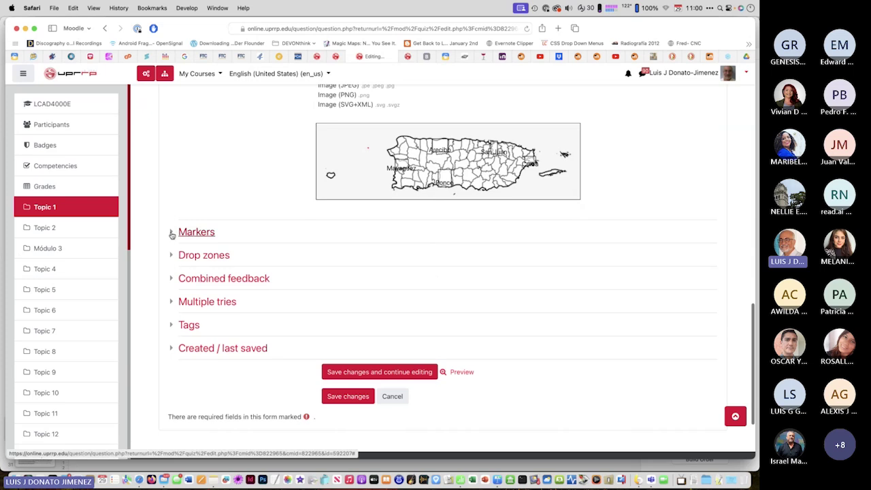
# Examine the Isla question's five town markers, their number settings and the shuffle option
pyautogui.click(171, 233)
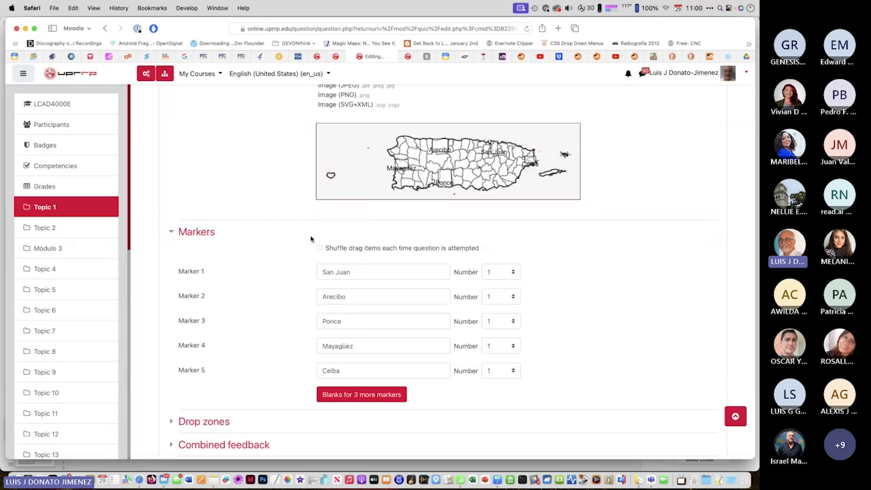
pyautogui.scroll(-3, 252, 265)
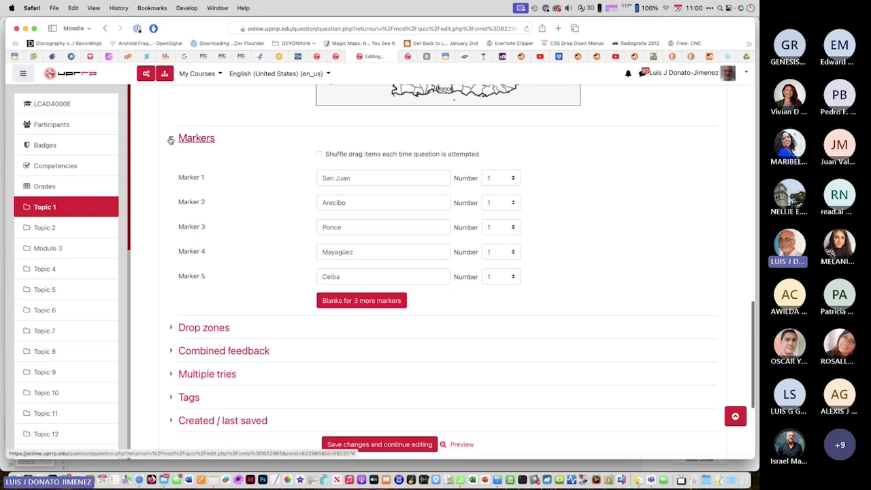
pyautogui.click(171, 139)
# Compare the drop zones' shapes, markers and coordinates with the map, and return to the quiz's question list without saving
pyautogui.click(174, 161)
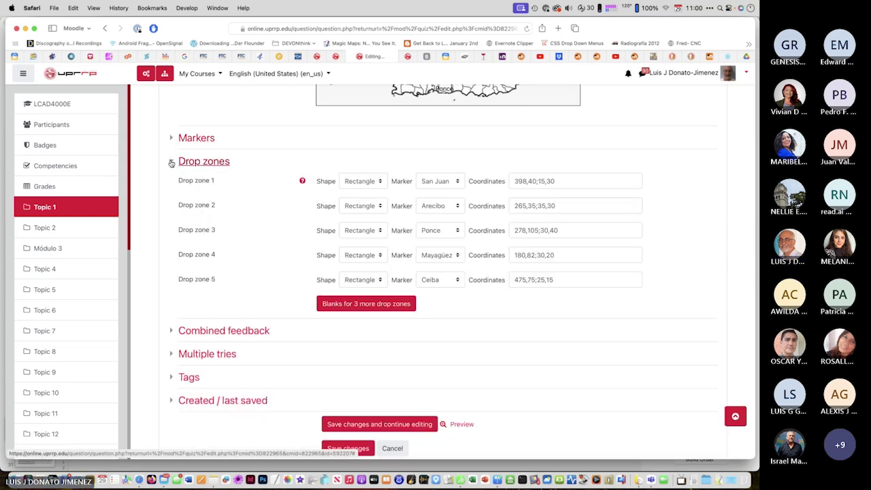
pyautogui.scroll(3, 248, 190)
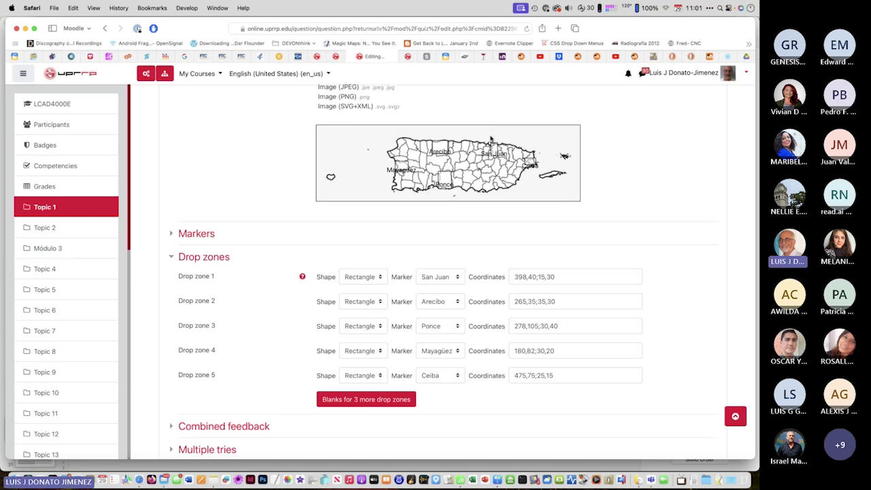
pyautogui.scroll(1, 524, 211)
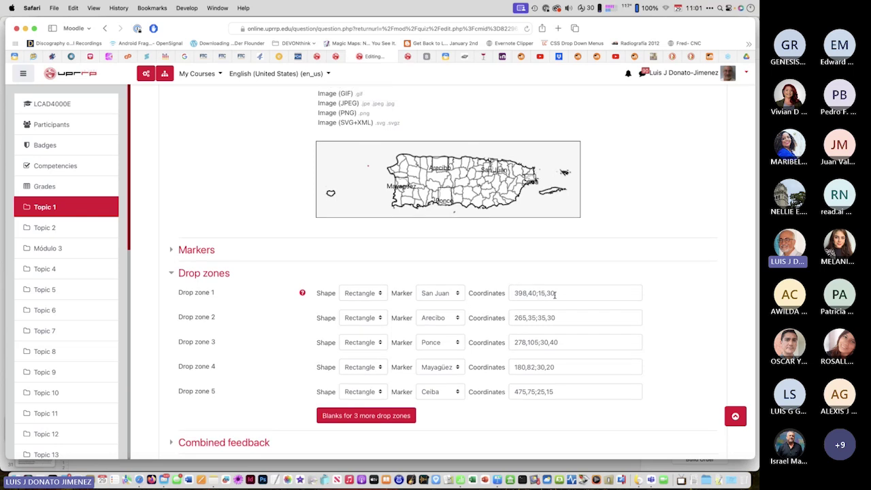
pyautogui.scroll(-1, 554, 294)
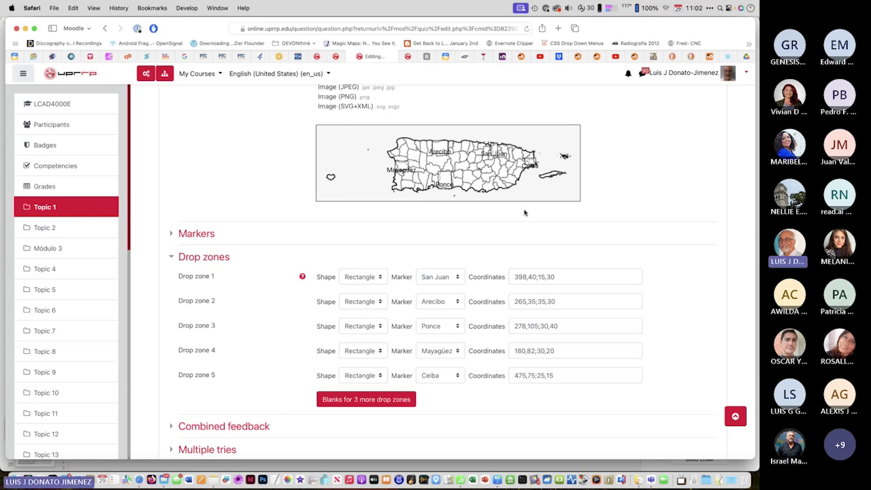
pyautogui.click(106, 29)
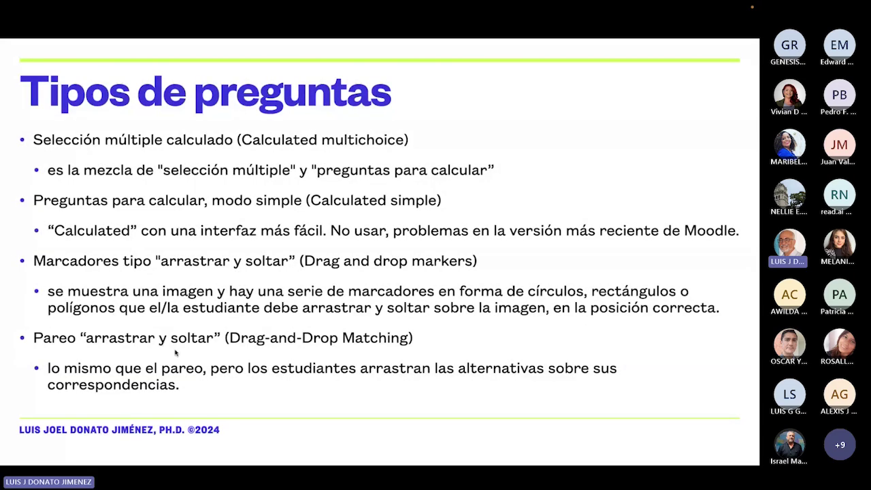
# Leave the slides and preview the Pareo drag question, examining its musical works and the composer answers offered for matching
pyautogui.press('Escape')
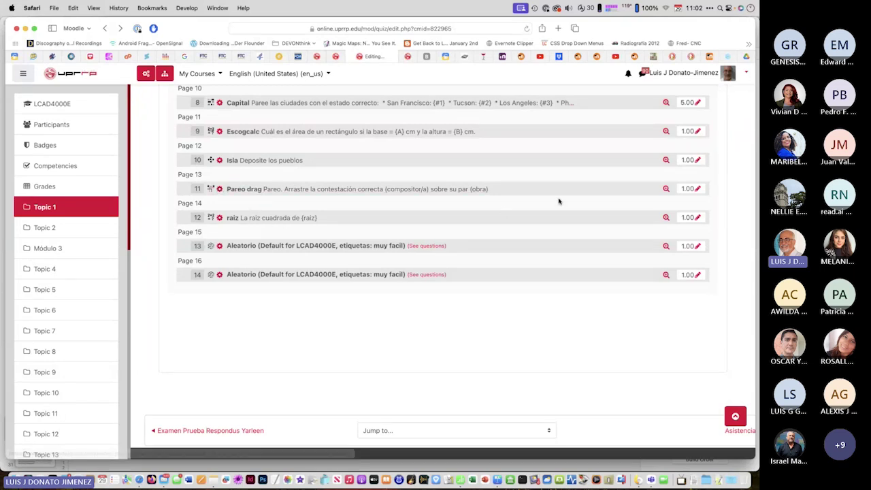
pyautogui.click(666, 189)
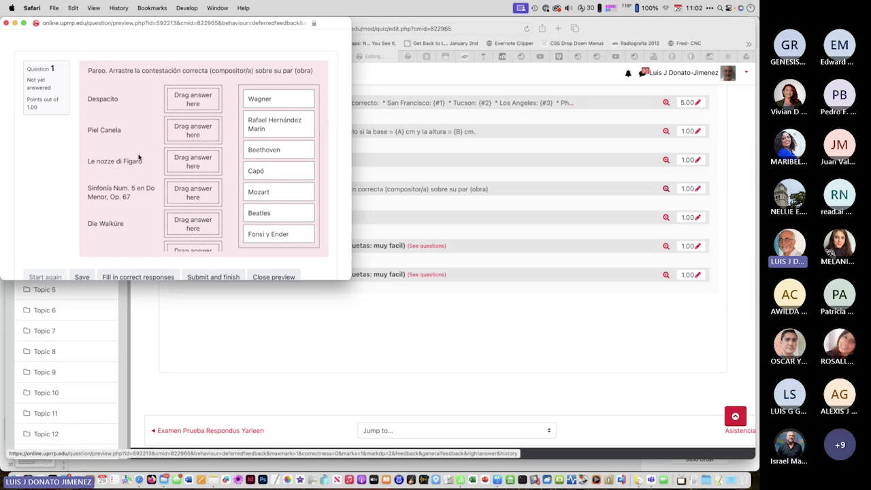
pyautogui.scroll(-1, 105, 223)
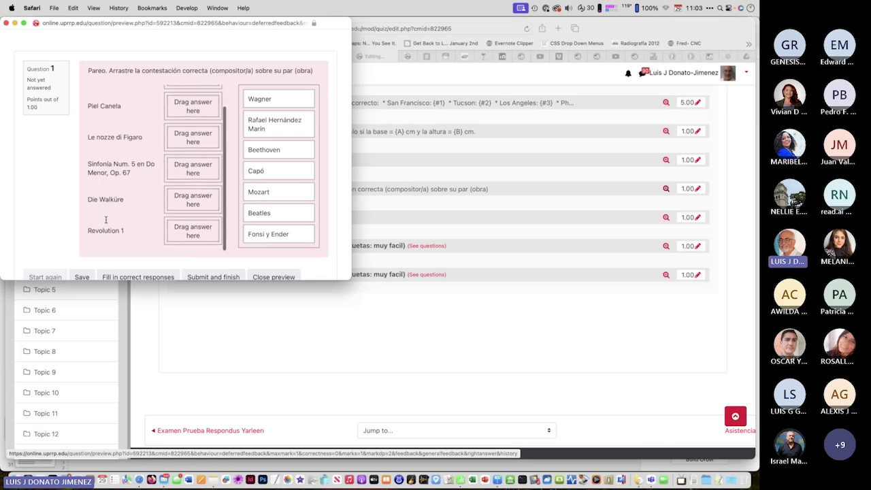
pyautogui.scroll(1, 106, 223)
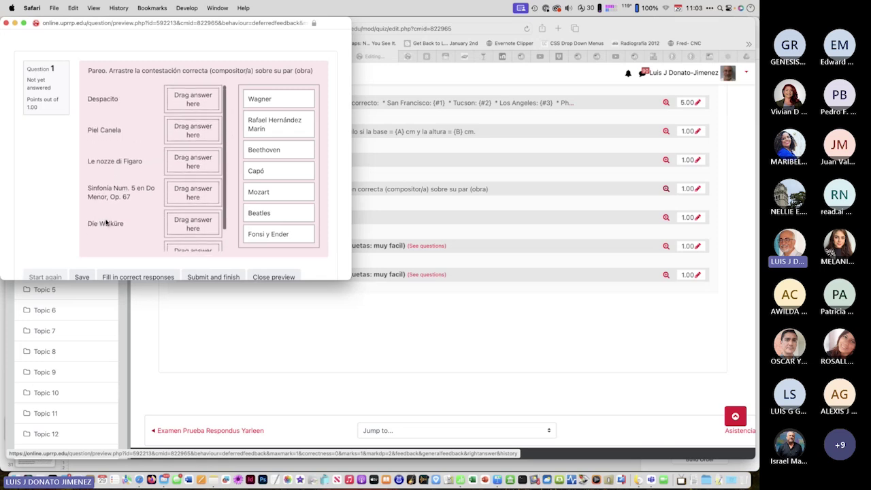
pyautogui.scroll(-1, 106, 221)
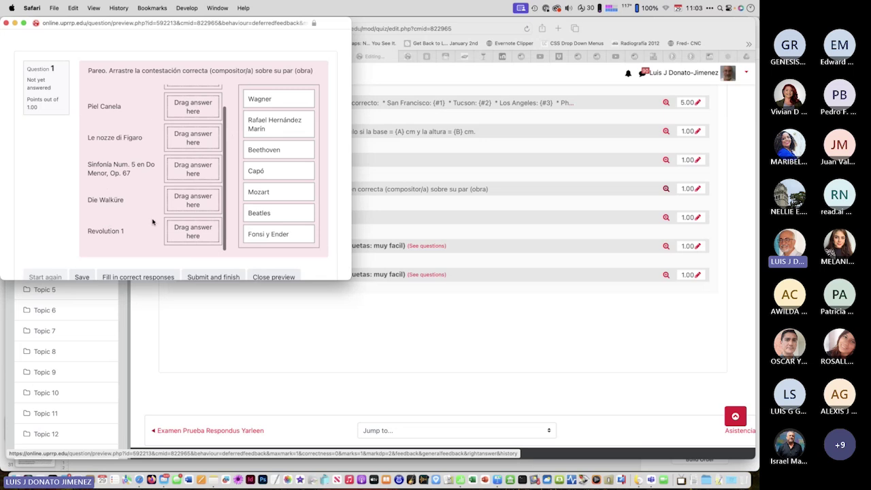
# Close the matching question preview, switch to the presentation and advance to the slide "Configurando el examen"
pyautogui.scroll(1, 167, 207)
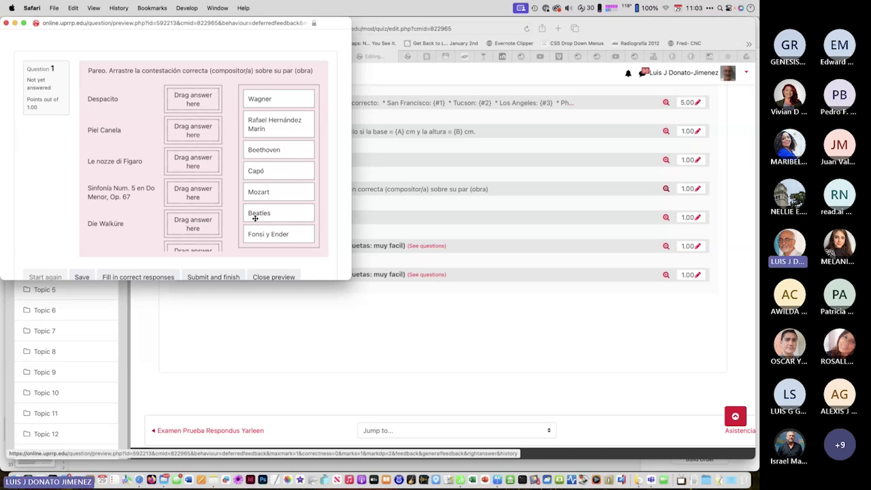
pyautogui.click(6, 24)
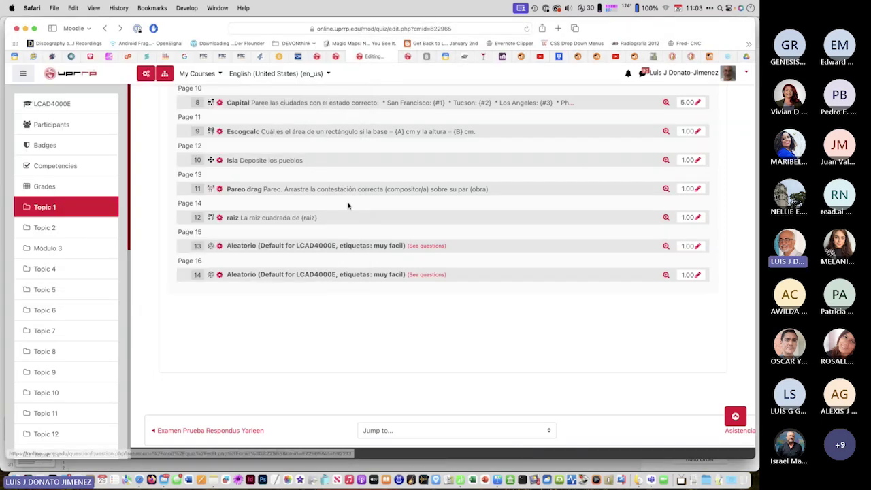
pyautogui.press('super+Tab')
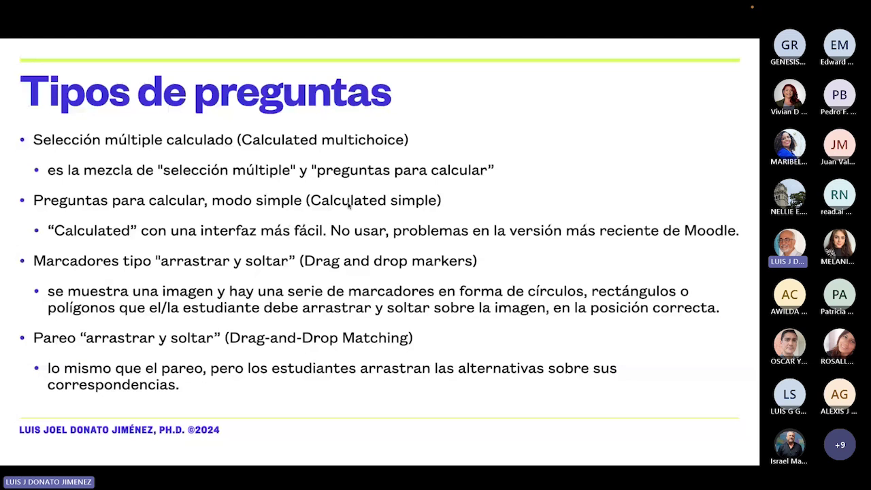
pyautogui.press('Right')
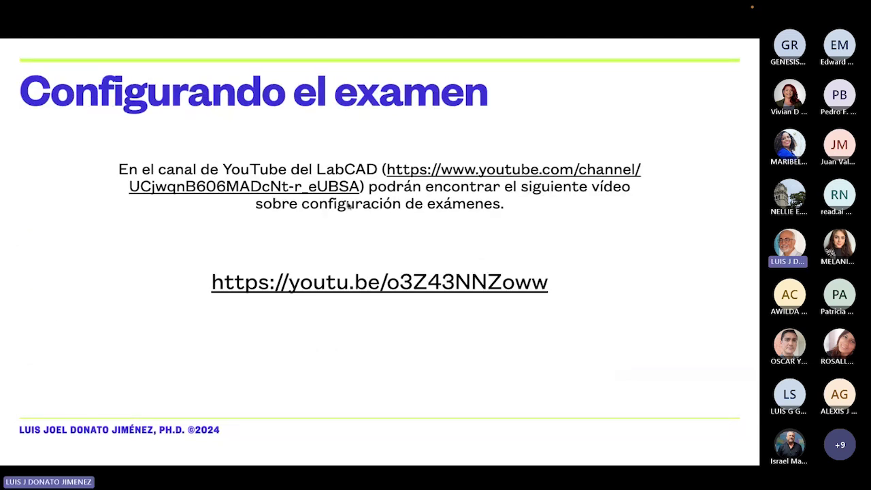
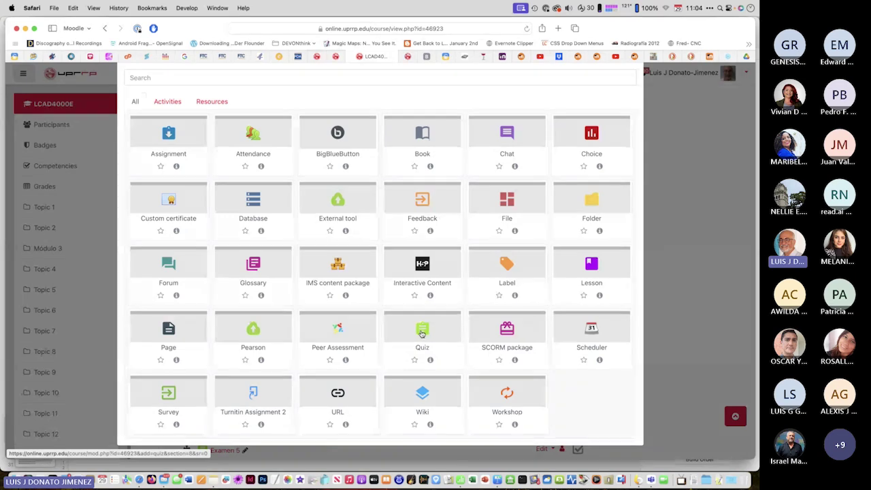
# Add a new Quiz activity to Topic 8 and name it "Examen 15"
pyautogui.click(422, 333)
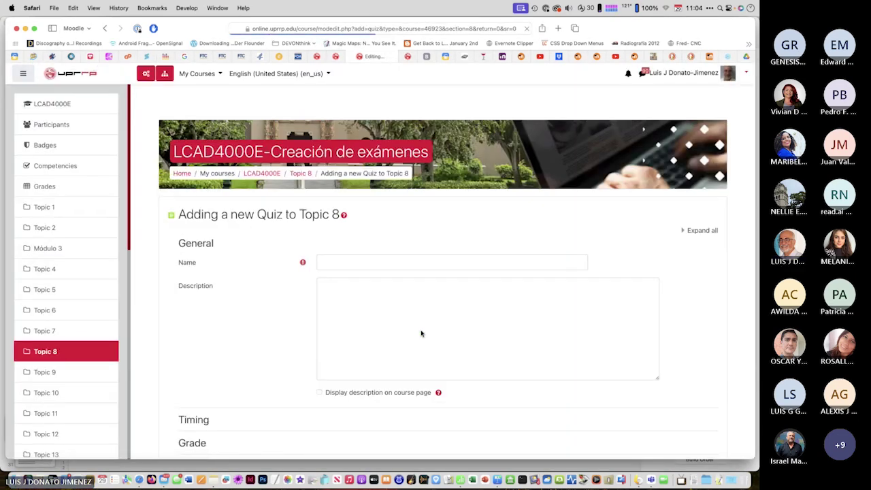
pyautogui.click(344, 263)
pyautogui.write('Exame')
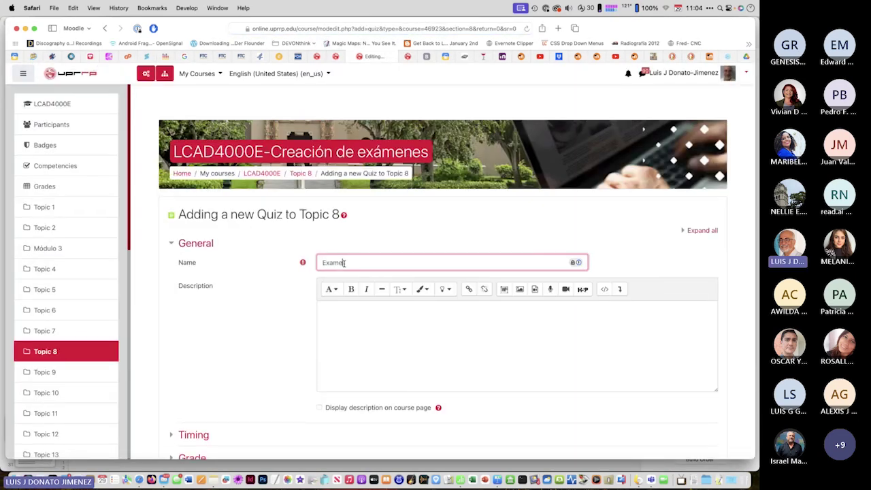
pyautogui.write('n 15')
# Enter "ills ash sa hw" as the quiz description and have the description displayed on the course page
pyautogui.scroll(-3, 351, 344)
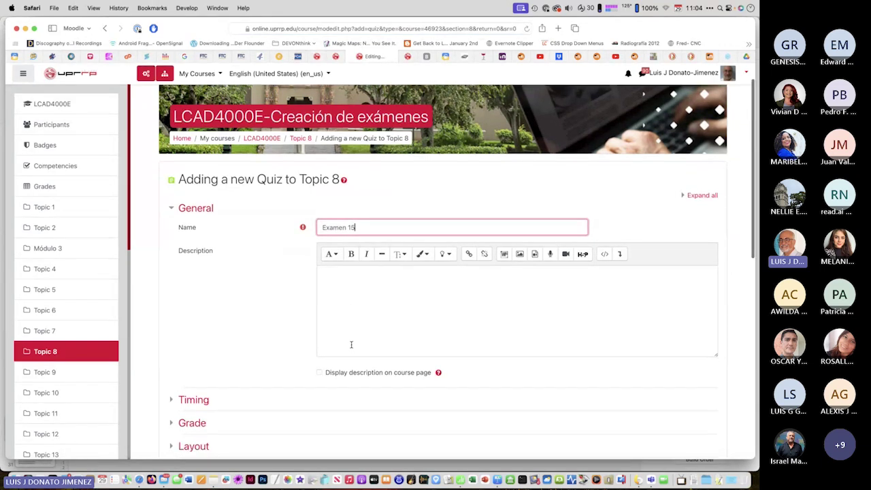
pyautogui.click(329, 211)
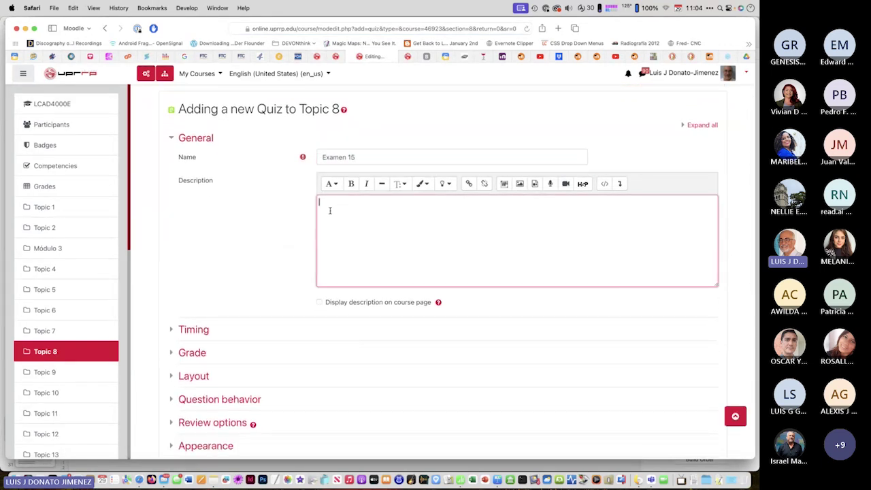
pyautogui.write('ills ash sa hw')
pyautogui.scroll(-5, 330, 211)
pyautogui.scroll(3, 341, 235)
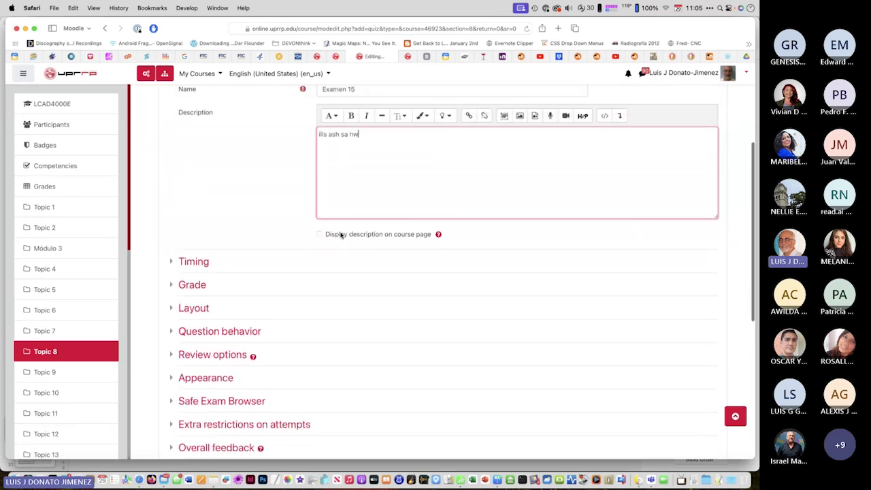
pyautogui.click(319, 235)
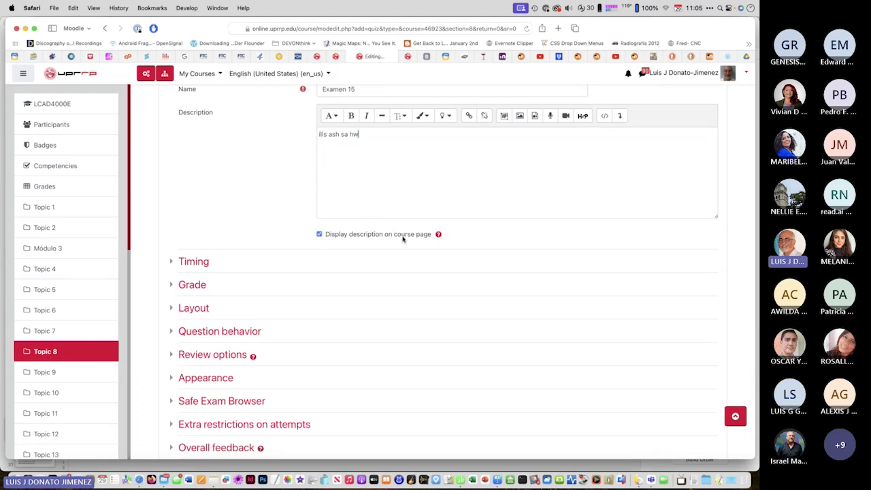
# Enable the quiz's opening date in the Timing settings and set its opening time to 13:00
pyautogui.click(175, 262)
pyautogui.scroll(-3, 317, 289)
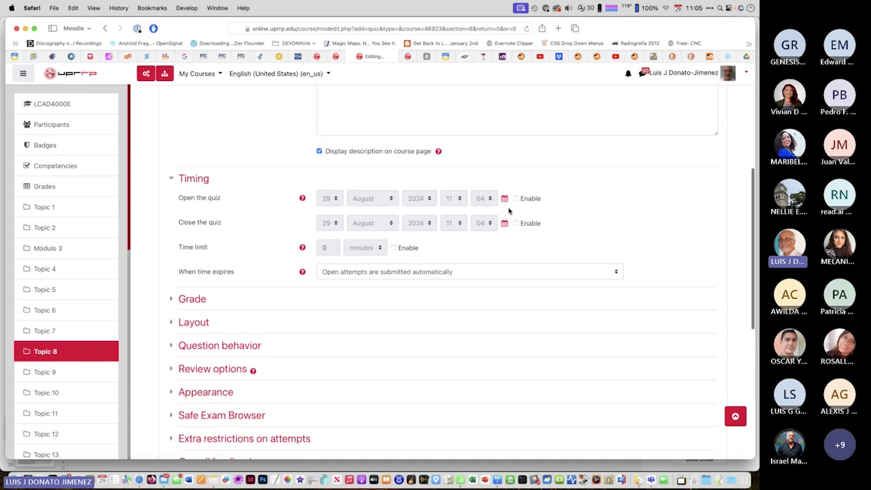
pyautogui.click(516, 199)
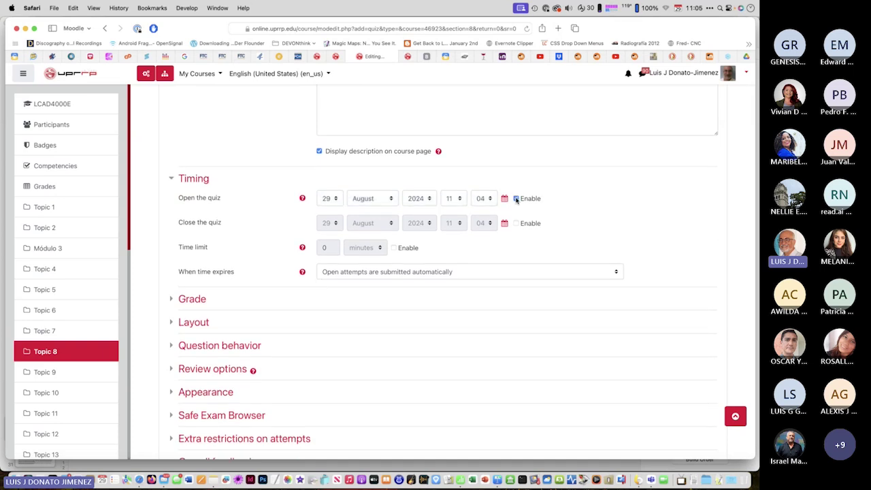
pyautogui.click(459, 199)
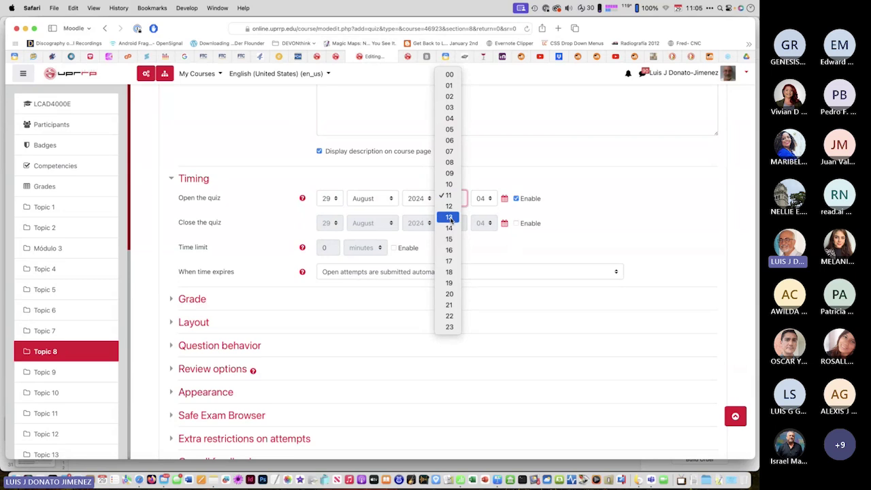
pyautogui.click(449, 217)
pyautogui.click(485, 197)
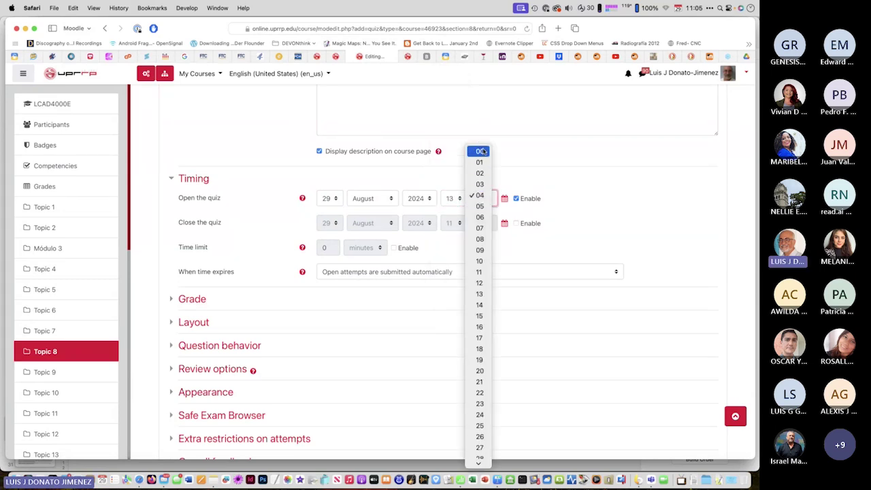
pyautogui.click(479, 151)
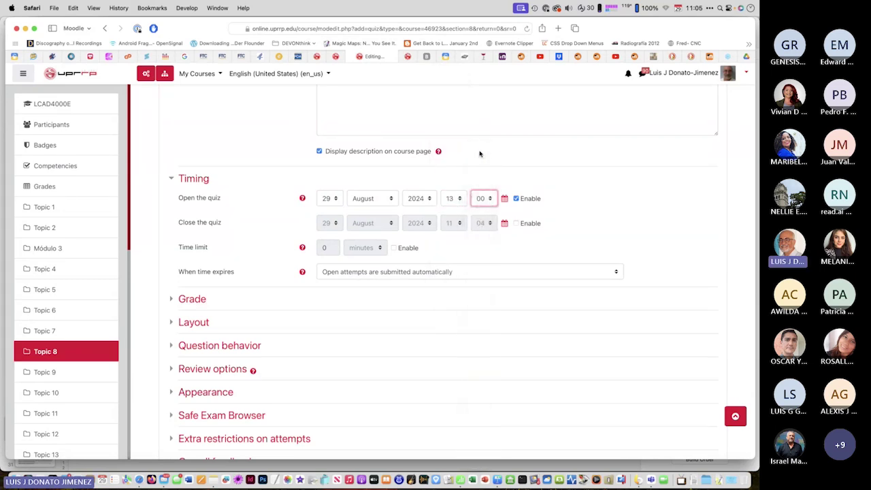
# Enable the quiz's closing date and set its closing time to 14:30
pyautogui.click(516, 223)
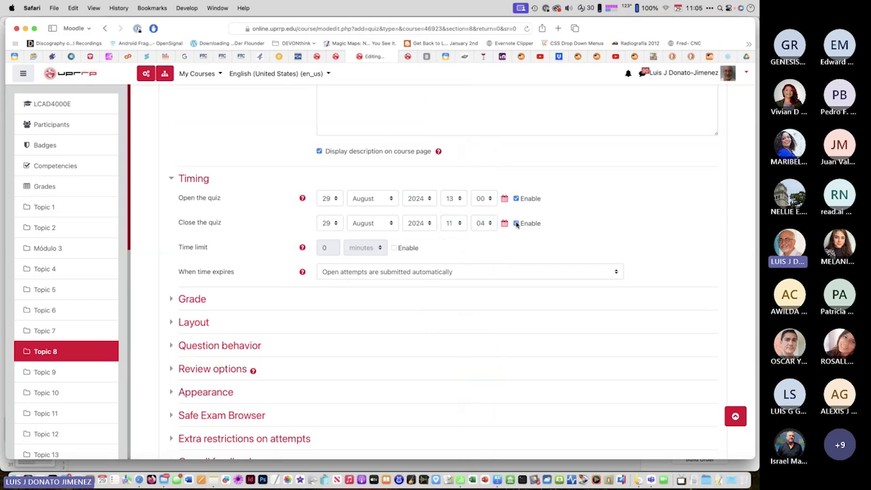
pyautogui.click(451, 226)
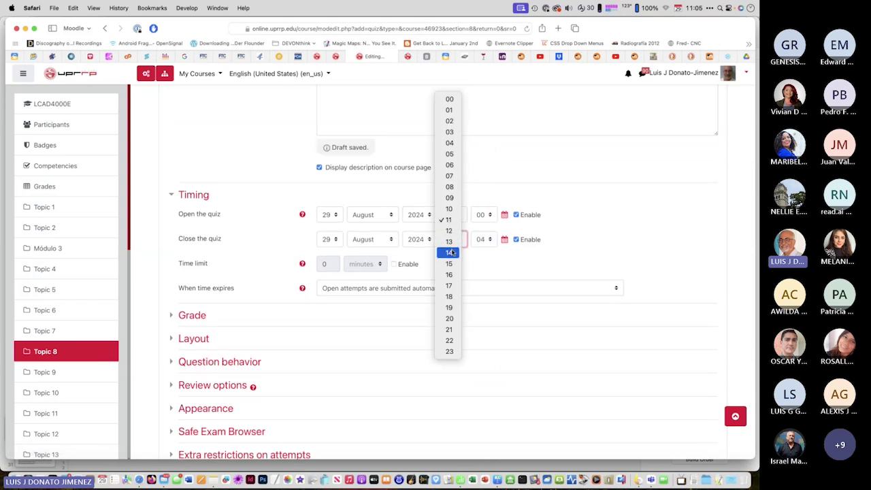
pyautogui.click(451, 252)
pyautogui.click(481, 239)
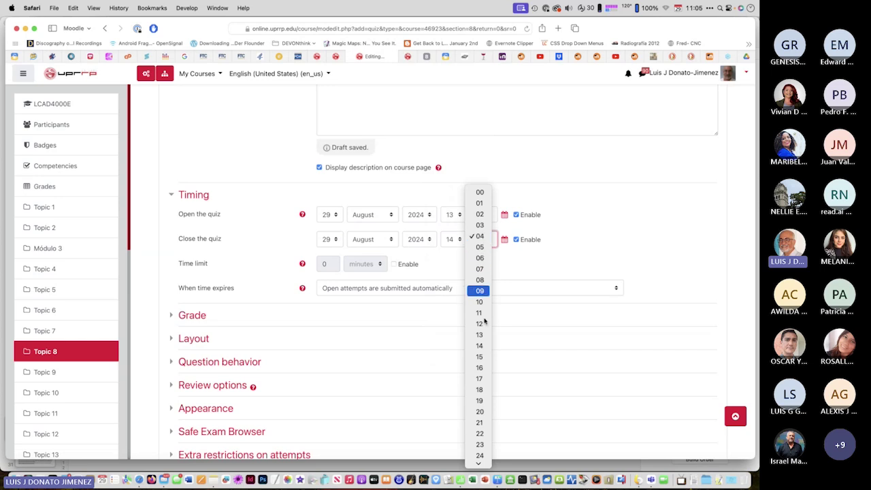
pyautogui.scroll(-3, 480, 422)
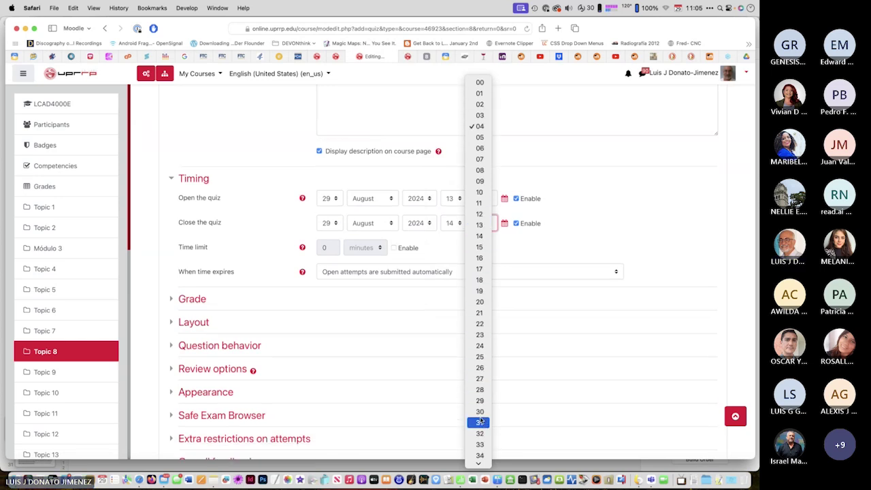
pyautogui.click(480, 412)
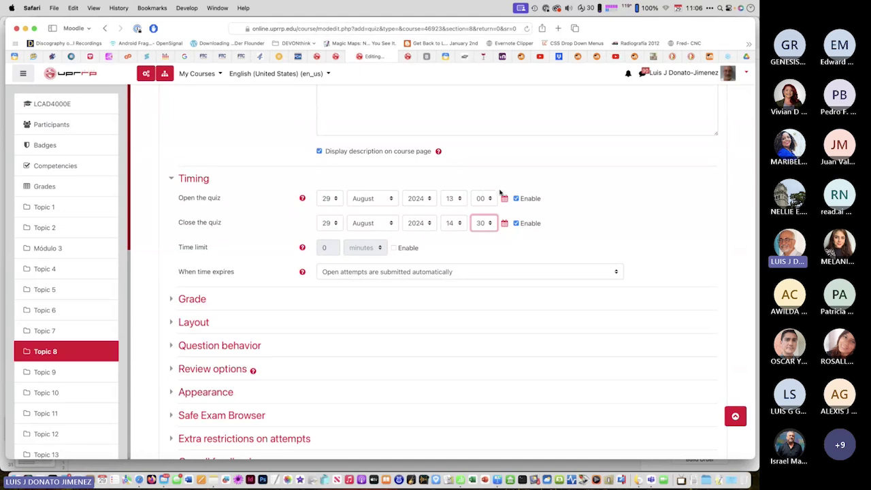
# Enable the quiz's time limit and set it to 1 hour
pyautogui.click(395, 248)
pyautogui.click(332, 250)
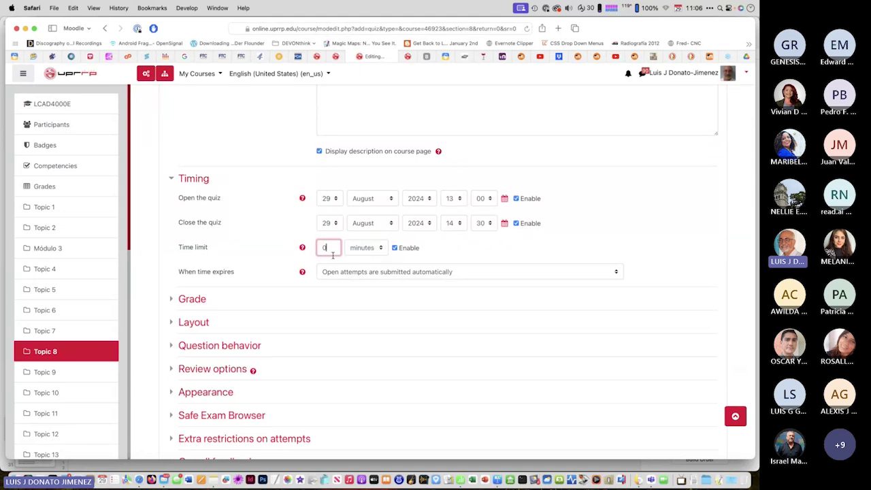
pyautogui.write('1')
pyautogui.click(377, 248)
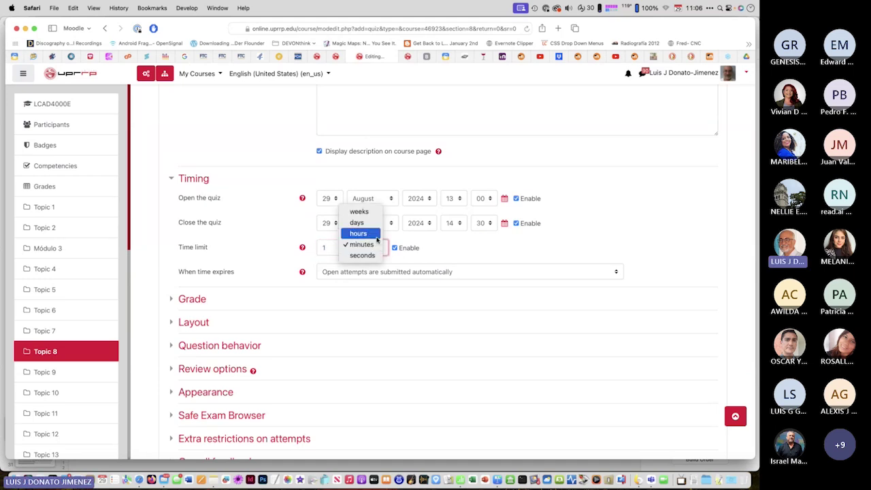
pyautogui.click(359, 233)
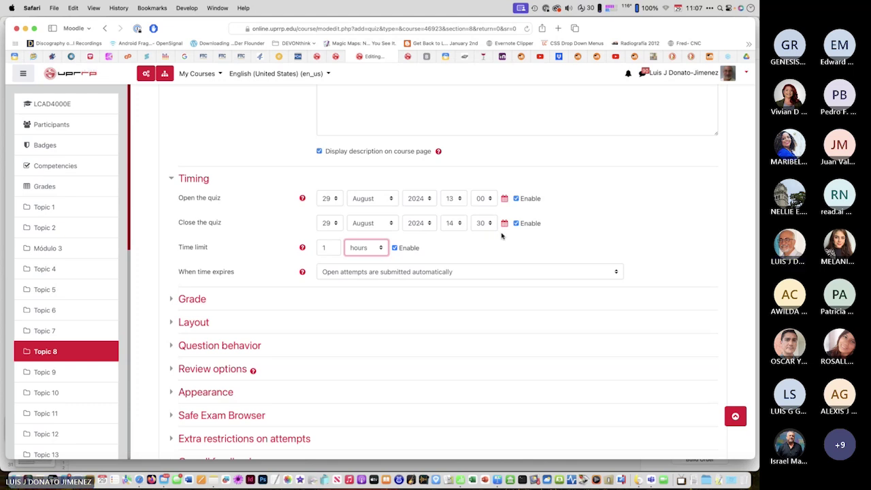
# Examine the available choices for handling attempts when time expires, keeping the current choice
pyautogui.scroll(-3, 449, 272)
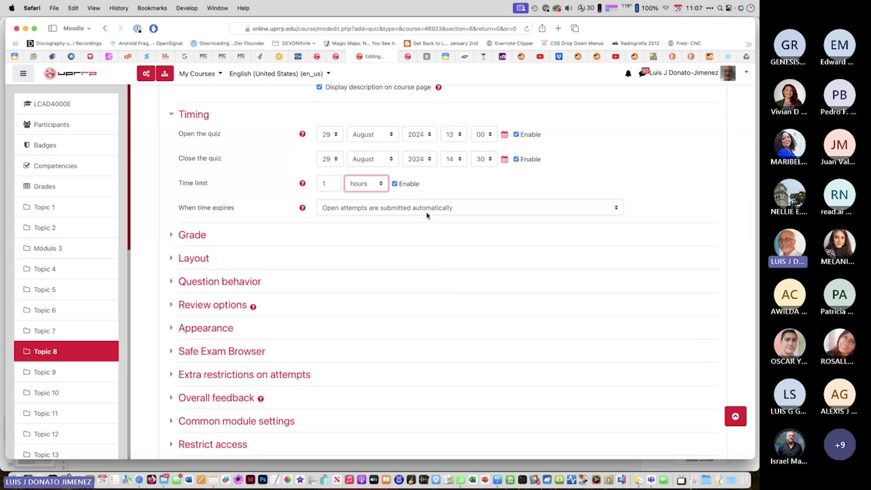
pyautogui.click(616, 207)
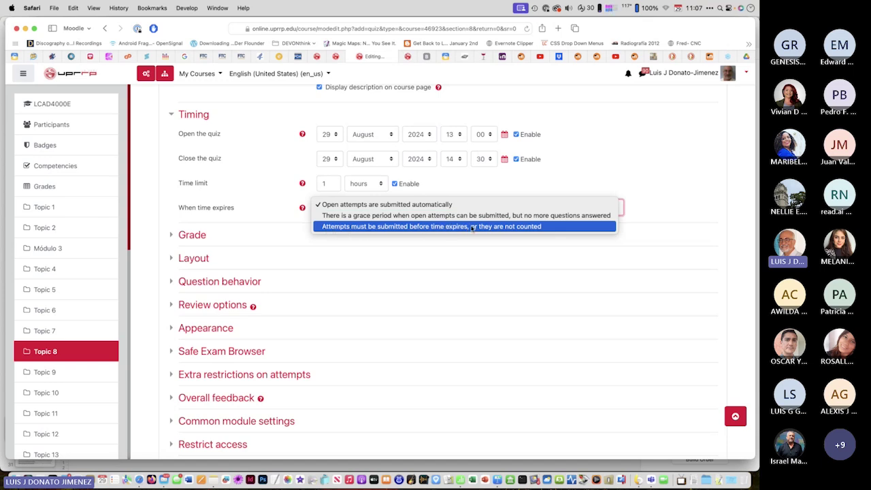
pyautogui.click(522, 253)
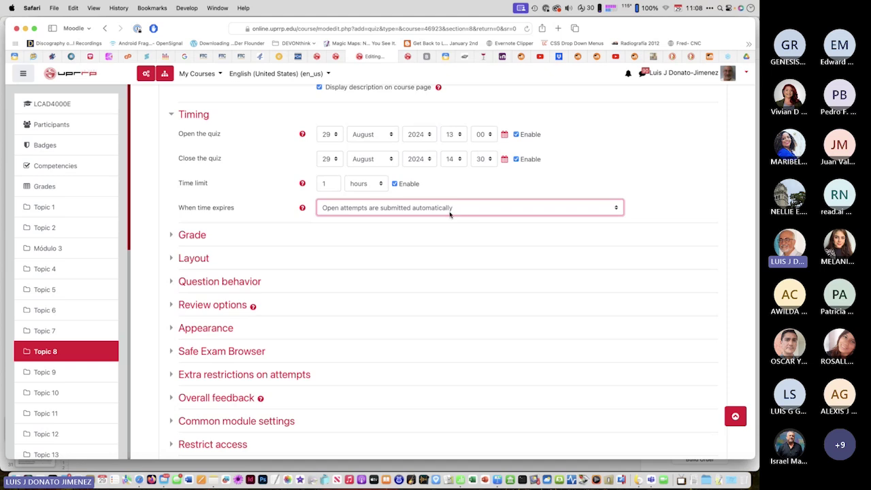
# Examine the grade category and allowed attempts choices in the Grade settings, keeping the current selections
pyautogui.click(171, 235)
pyautogui.scroll(-1, 250, 247)
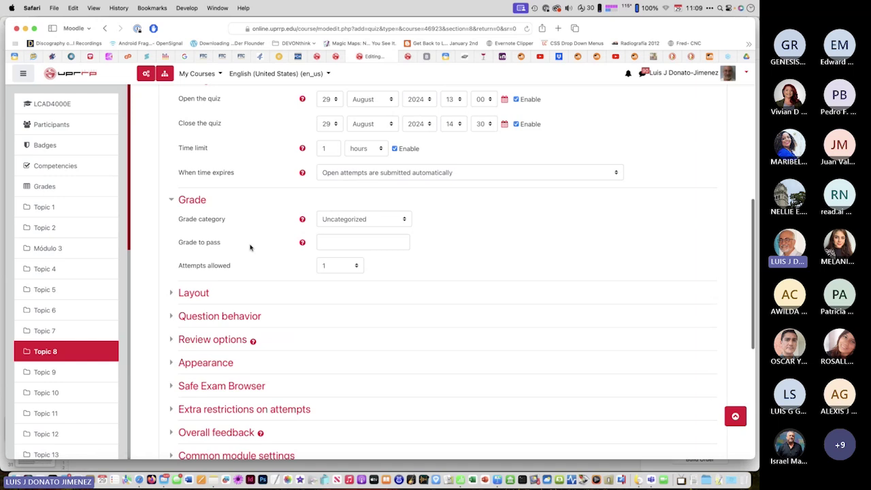
pyautogui.click(405, 220)
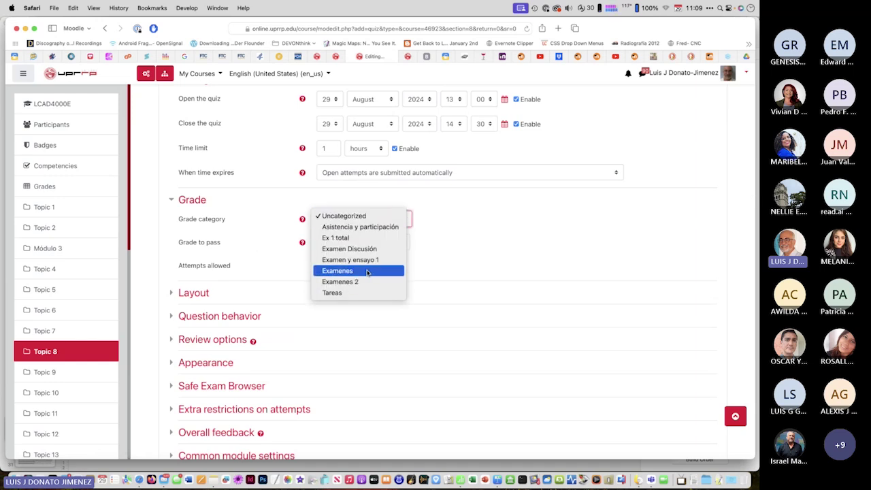
pyautogui.click(467, 246)
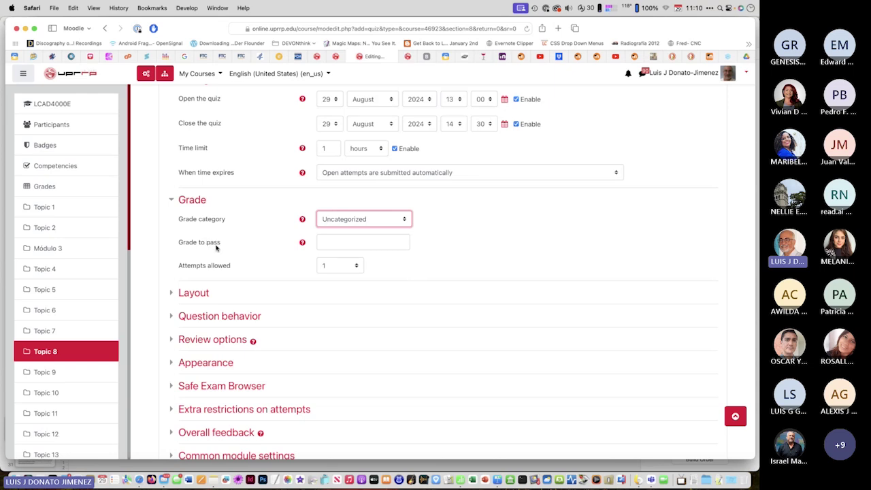
pyautogui.click(355, 264)
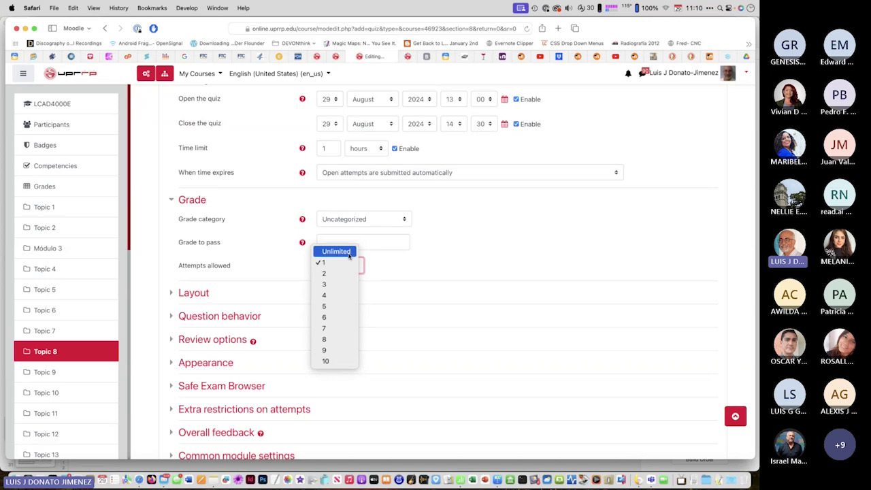
pyautogui.click(426, 262)
# Examine the navigation method choices in the Layout settings, keeping the current method
pyautogui.scroll(-3, 301, 293)
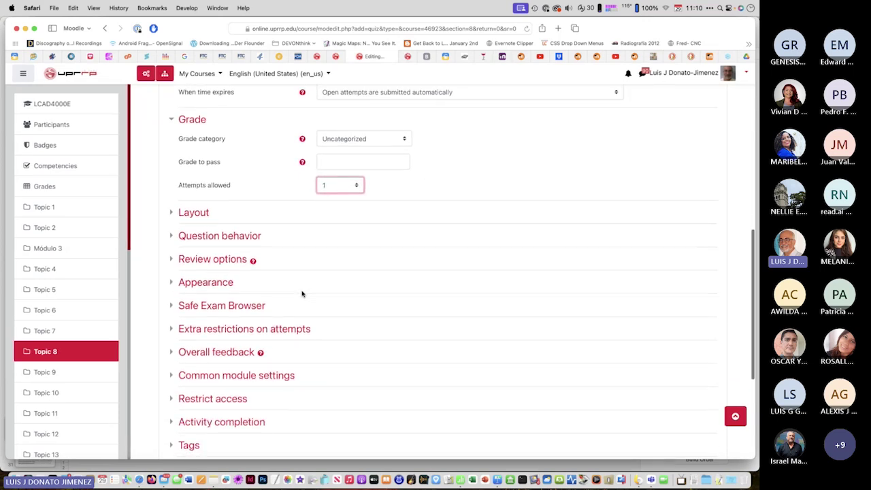
pyautogui.click(172, 212)
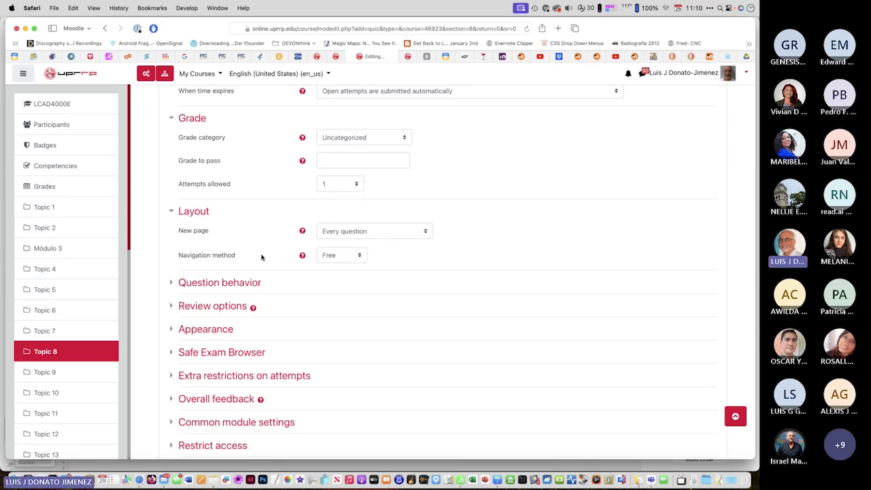
pyautogui.click(361, 256)
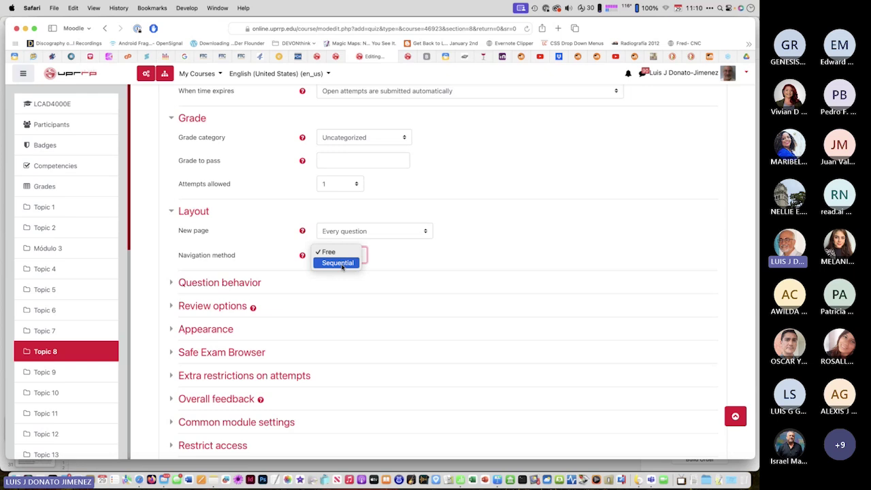
pyautogui.click(397, 266)
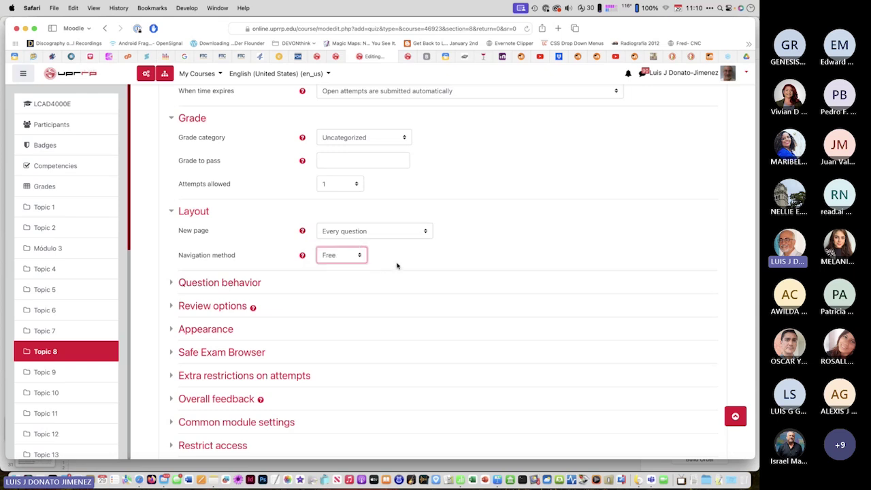
# Review the quiz's general, timing and grade settings and examine the navigation method choices, keeping the current method
pyautogui.scroll(10, 397, 265)
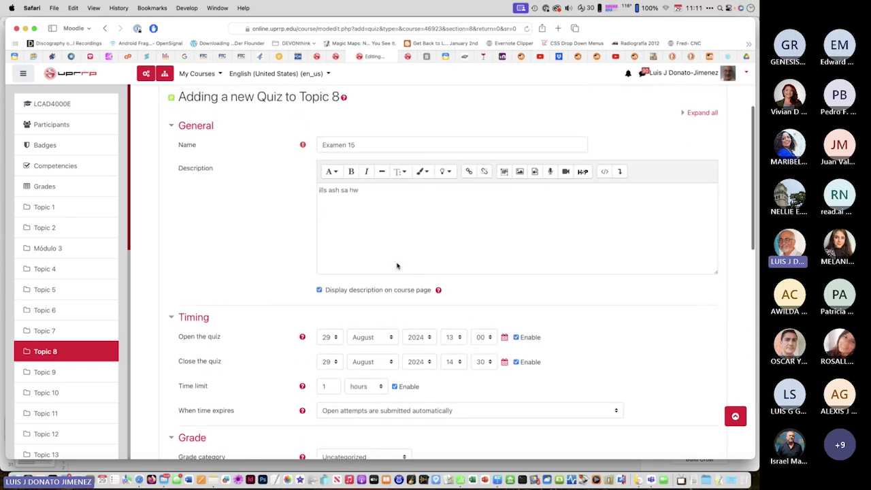
pyautogui.scroll(-5, 399, 220)
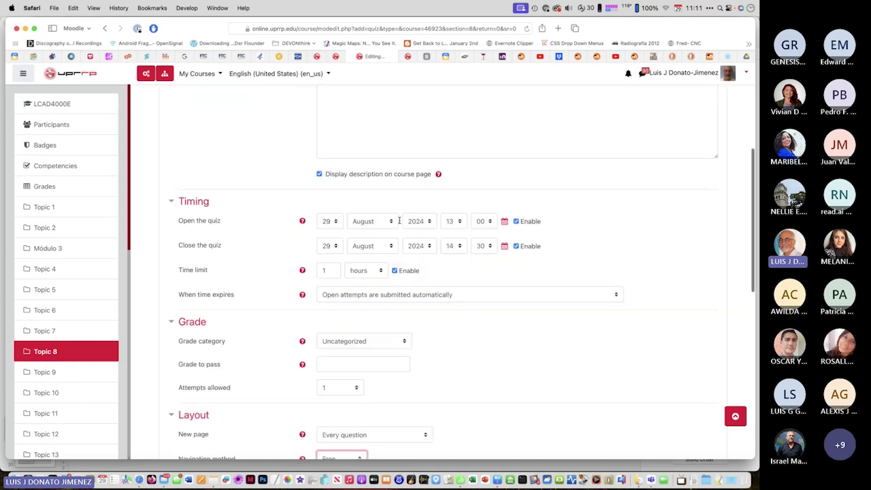
pyautogui.scroll(2, 398, 220)
pyautogui.scroll(-8, 398, 220)
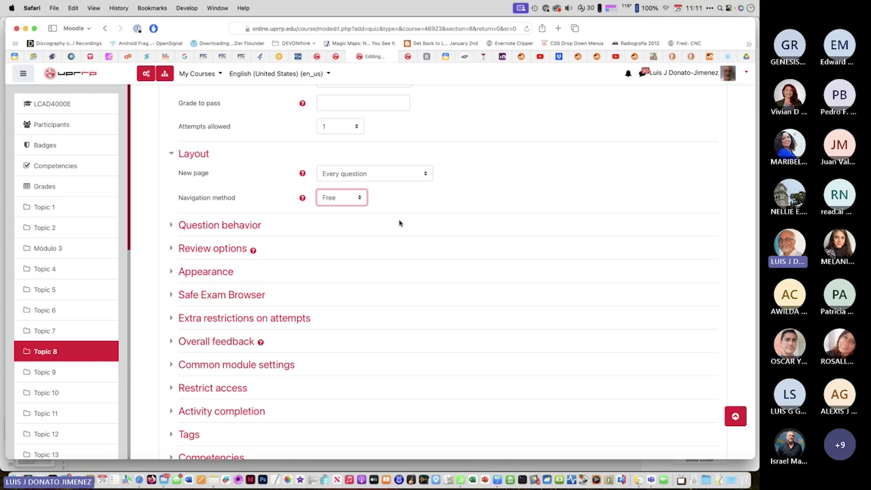
pyautogui.click(360, 197)
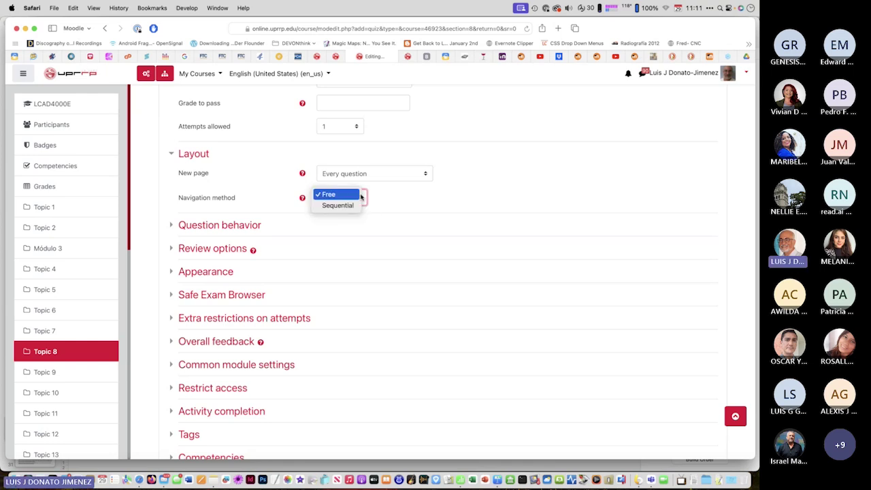
pyautogui.click(382, 196)
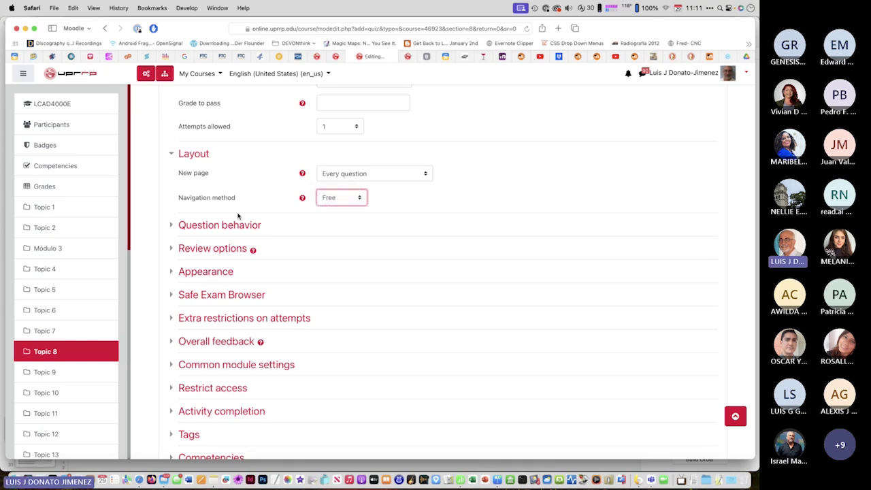
pyautogui.click(357, 197)
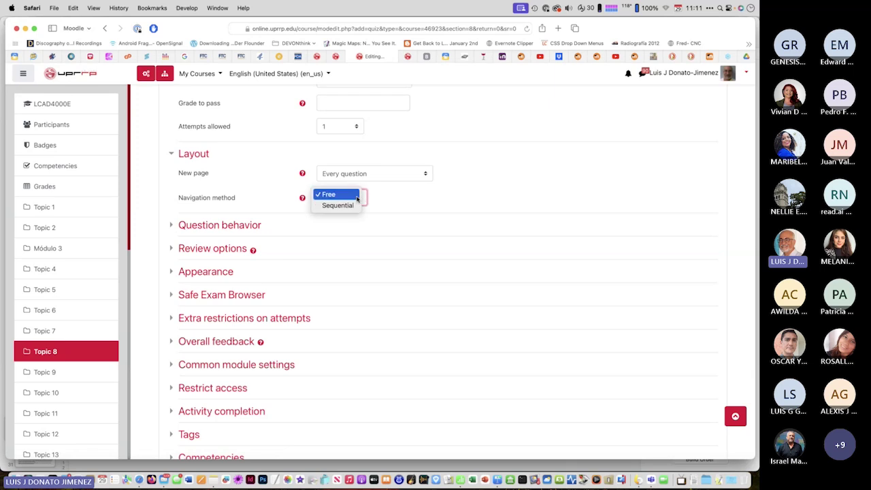
pyautogui.click(393, 199)
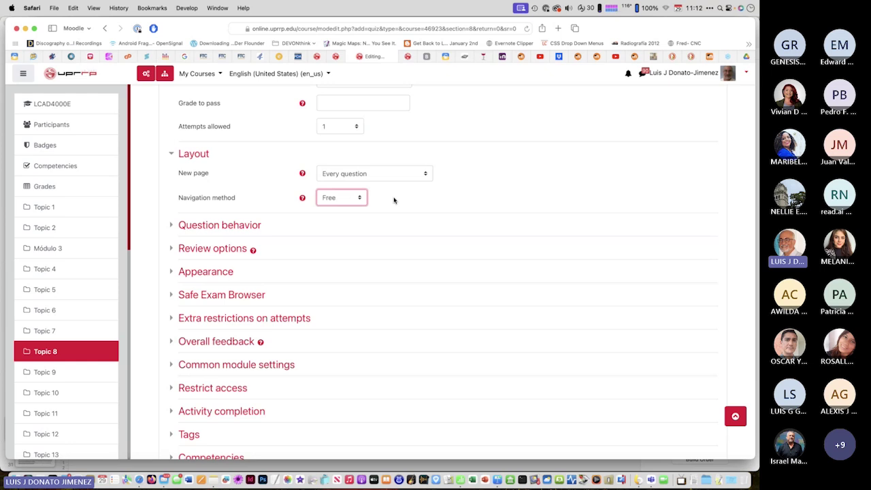
# Examine the choices for how questions behave in the Question behavior settings, keeping the current selection
pyautogui.click(172, 227)
pyautogui.scroll(-2, 245, 231)
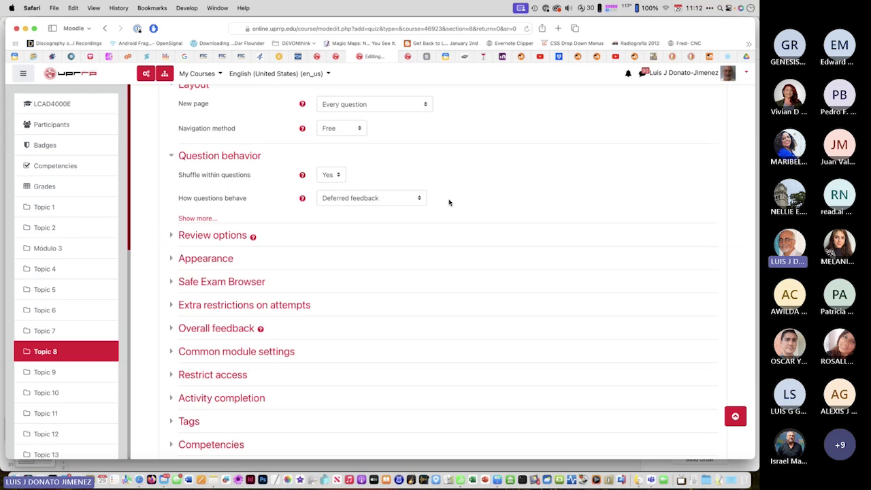
pyautogui.click(419, 198)
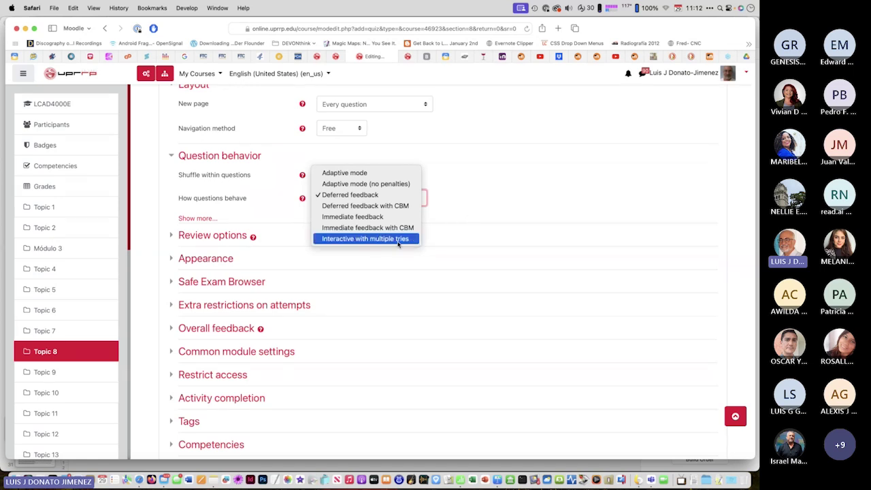
pyautogui.click(481, 201)
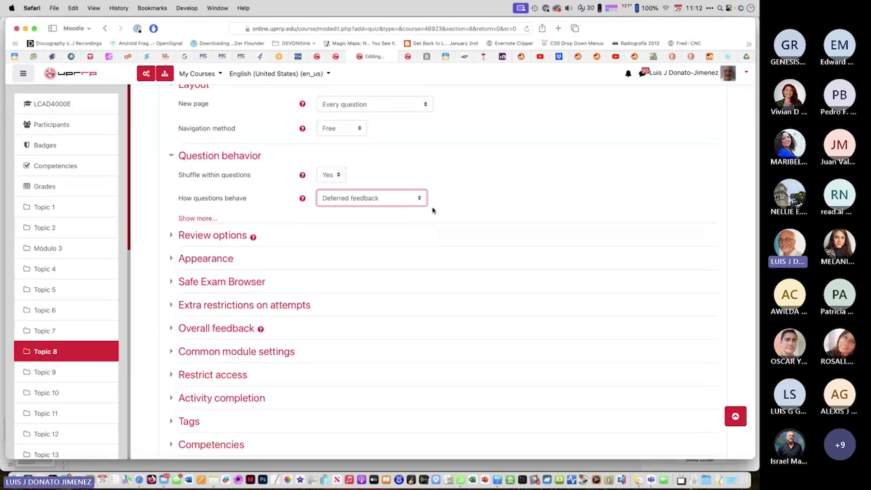
# In the review options for immediately after the attempt, disable Whether correct, Specific feedback, General feedback, Right answer and Overall feedback
pyautogui.click(171, 234)
pyautogui.scroll(-3, 303, 272)
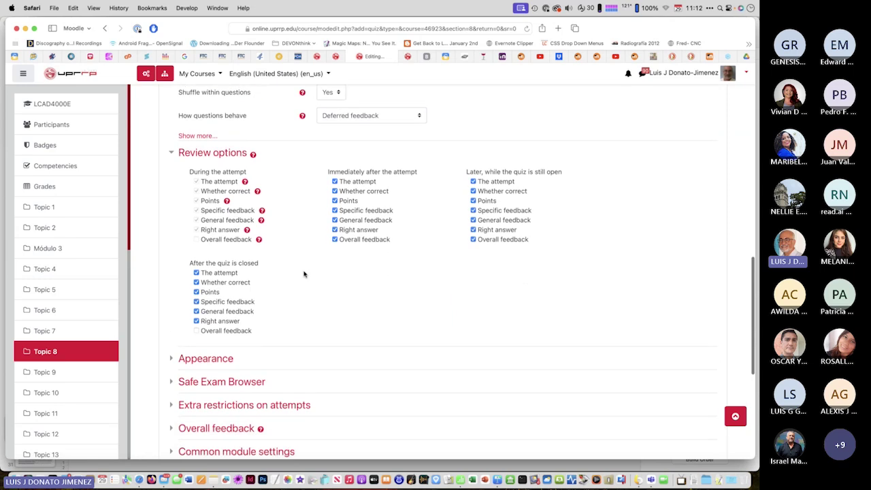
pyautogui.scroll(-2, 304, 274)
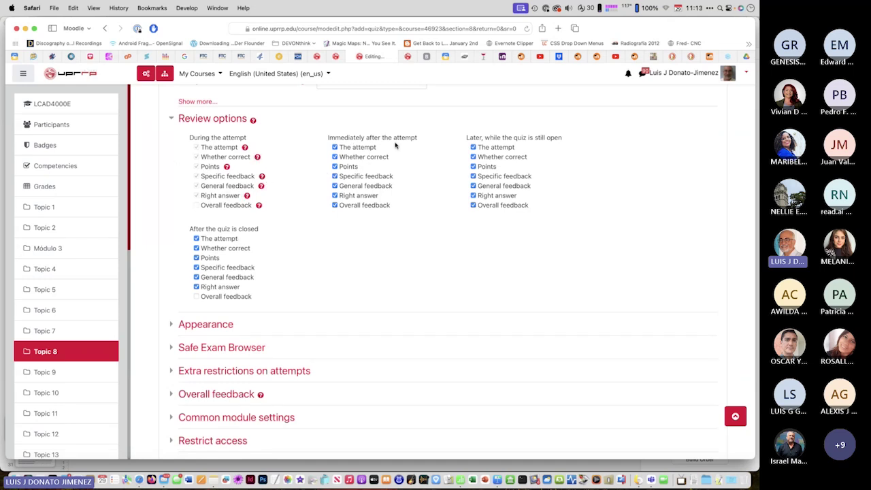
pyautogui.click(335, 205)
pyautogui.click(334, 185)
pyautogui.click(334, 176)
pyautogui.click(335, 196)
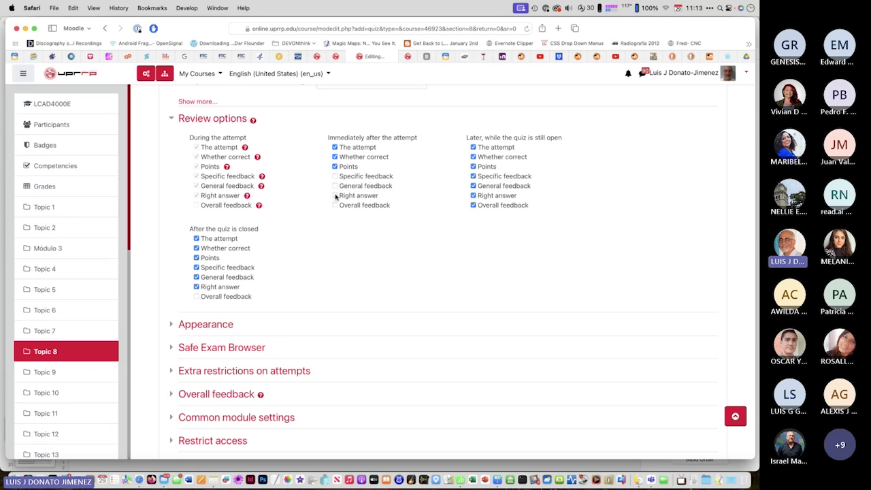
pyautogui.click(335, 157)
pyautogui.click(173, 120)
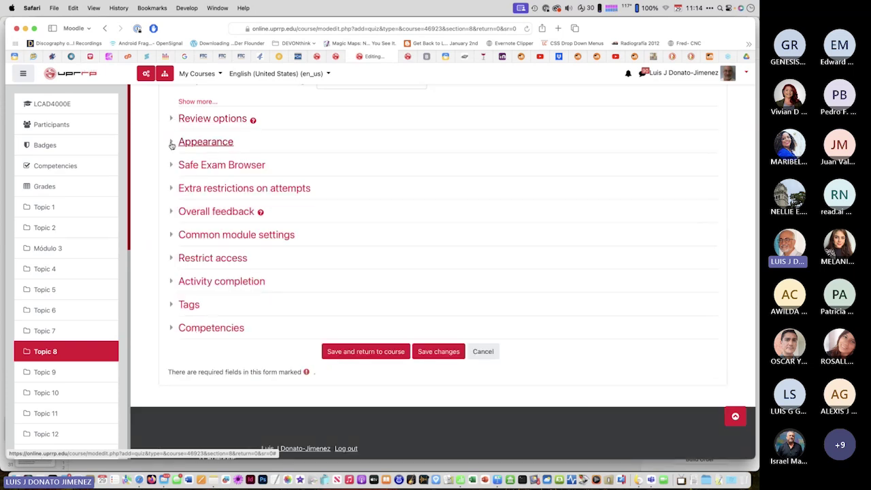
# Examine the Appearance and Common module settings and recheck the quiz's timing, leaving everything as set
pyautogui.click(172, 143)
pyautogui.click(172, 143)
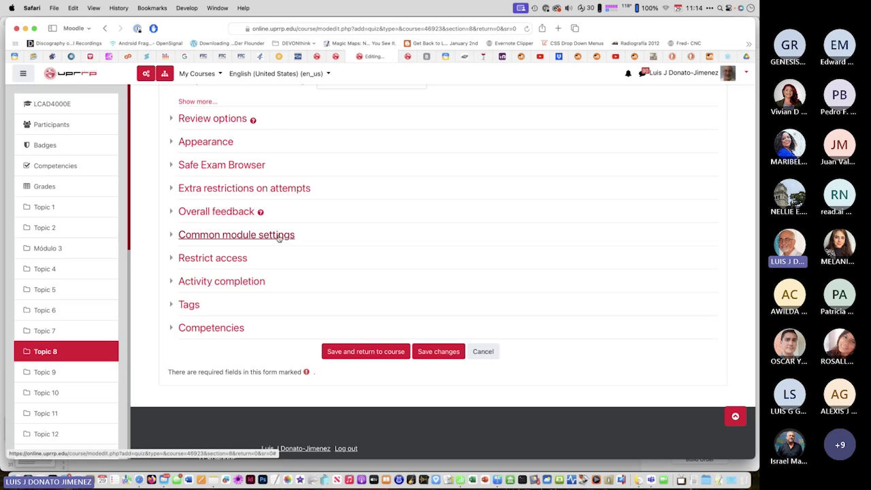
pyautogui.click(171, 236)
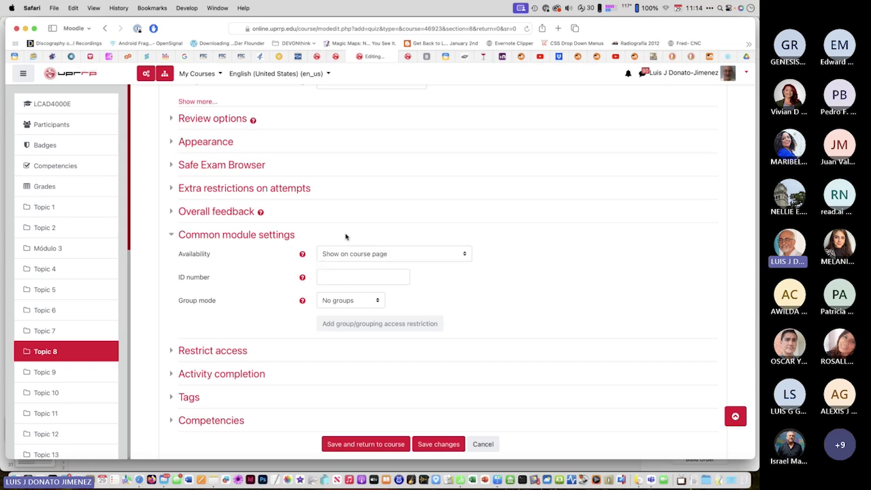
pyautogui.scroll(10, 372, 253)
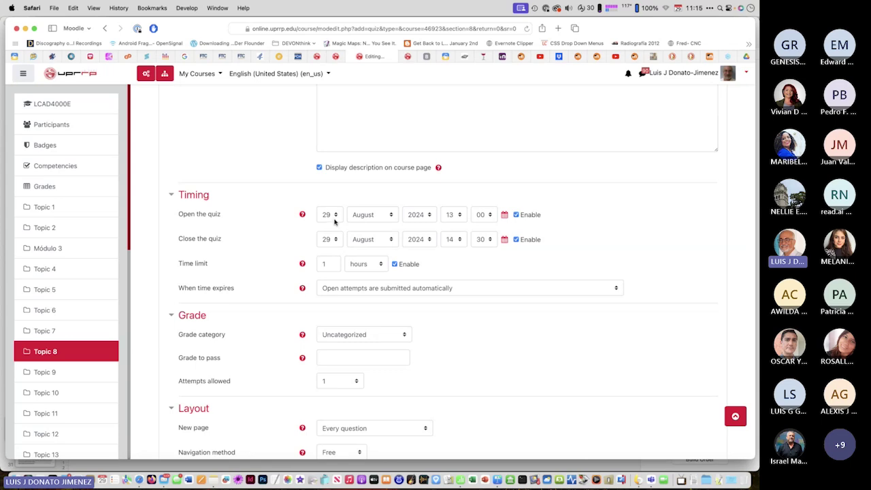
pyautogui.scroll(-5, 371, 289)
pyautogui.scroll(-3, 371, 292)
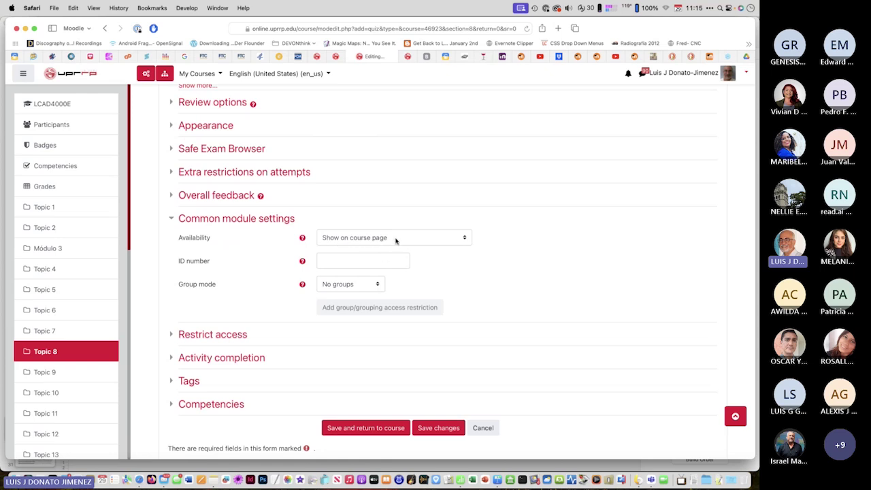
pyautogui.click(171, 219)
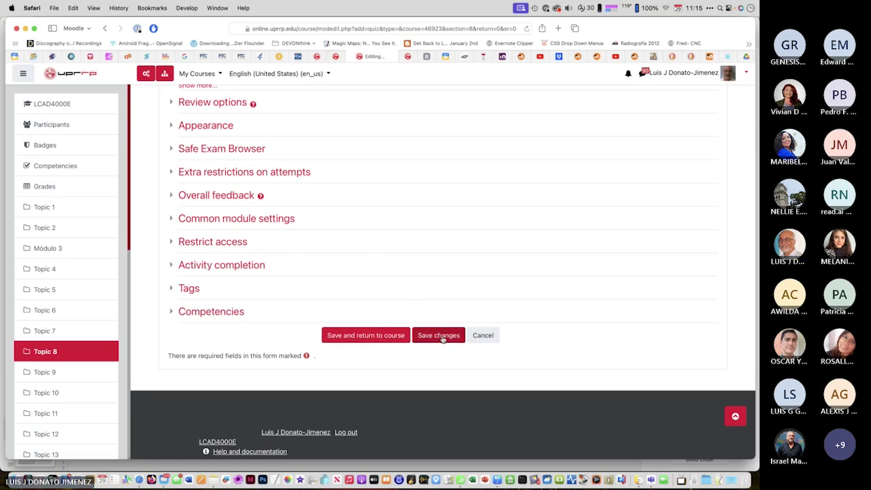
# Save the new quiz's settings and open Examen 15 for editing its questions
pyautogui.click(441, 336)
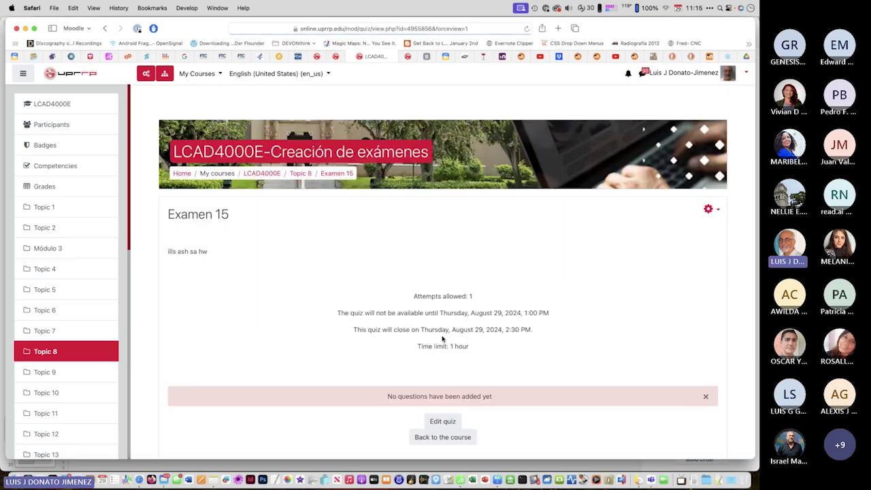
pyautogui.scroll(-3, 442, 338)
pyautogui.scroll(-2, 442, 338)
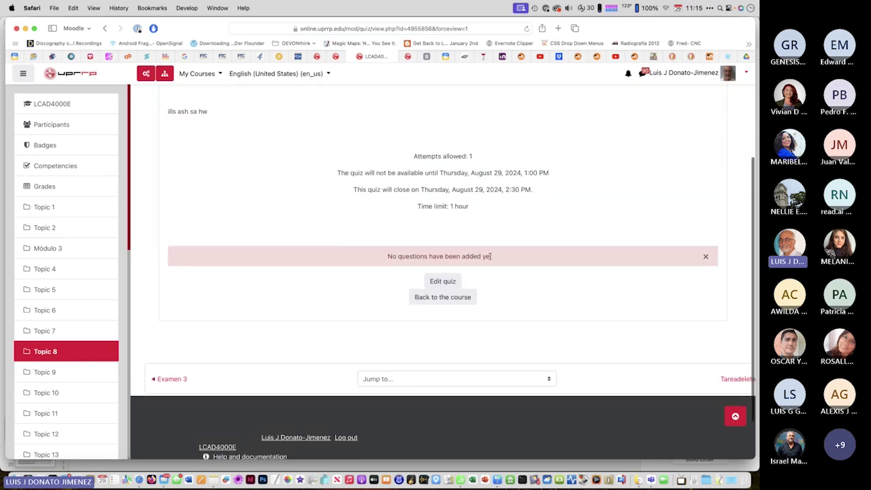
pyautogui.scroll(-2, 490, 256)
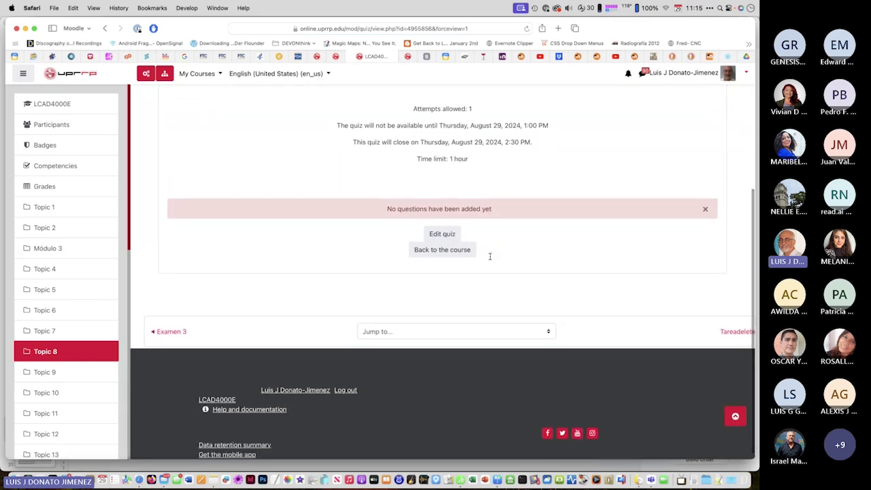
pyautogui.click(443, 234)
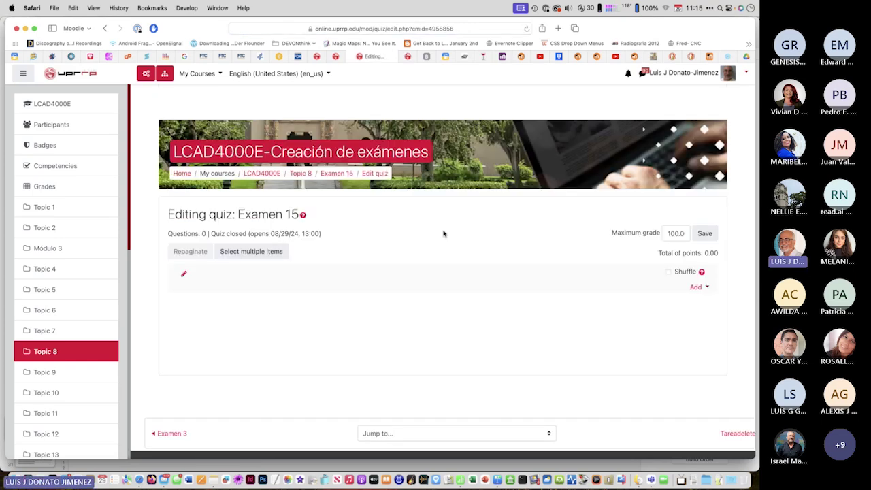
# Set the quiz's maximum grade to 50.00 and save it
pyautogui.scroll(-3, 443, 233)
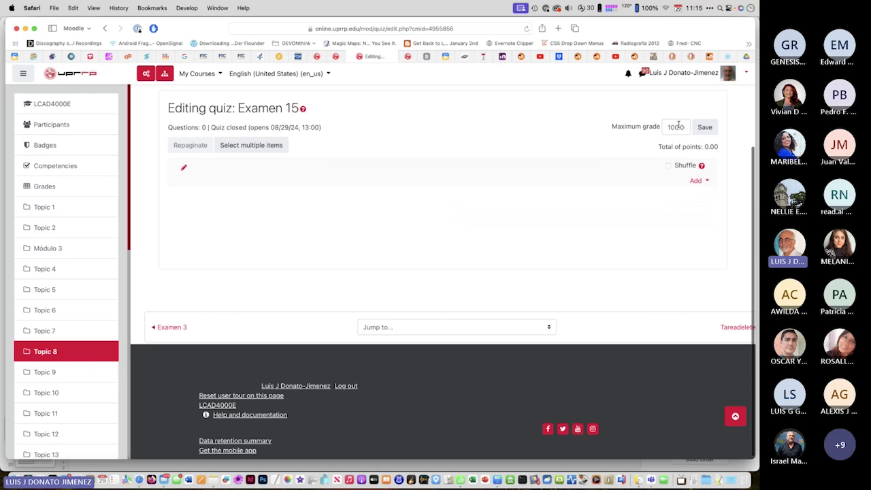
pyautogui.moveTo(672, 127); pyautogui.dragTo(661, 131)
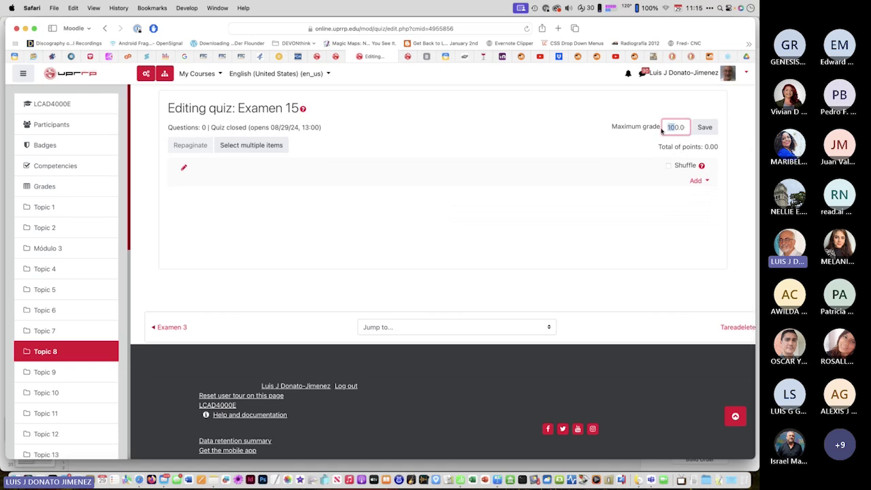
pyautogui.write('50')
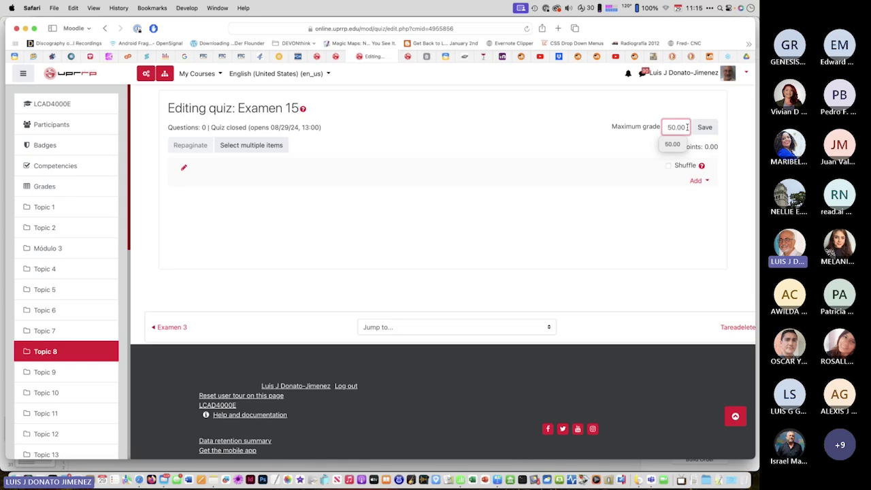
pyautogui.click(704, 127)
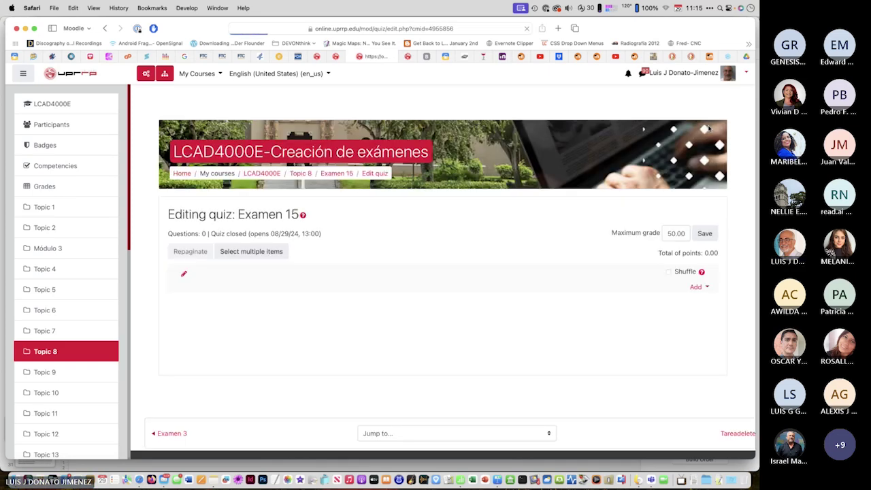
# Review the available question types and start adding a new Multiple choice question to the quiz
pyautogui.scroll(-2, 331, 227)
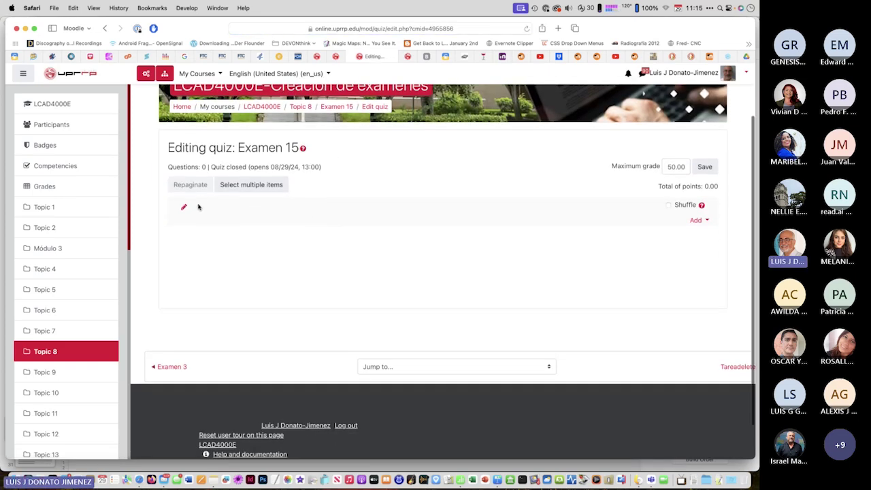
pyautogui.scroll(-1, 185, 209)
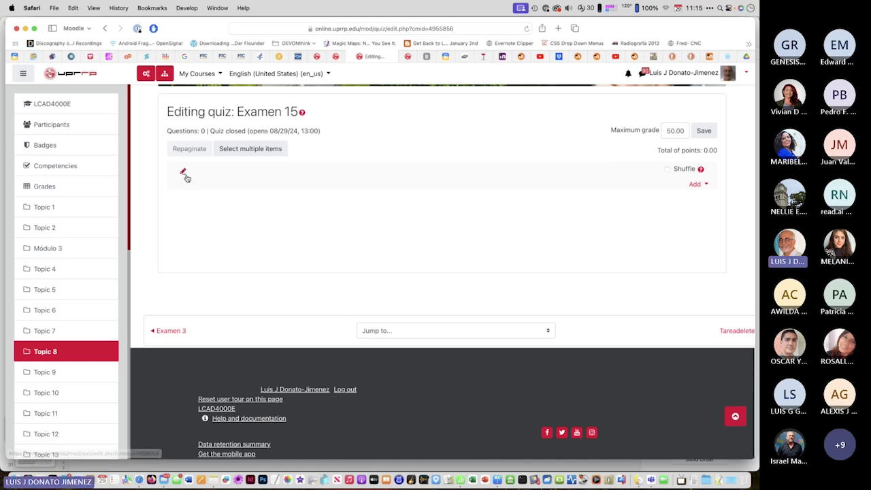
pyautogui.scroll(-1, 183, 174)
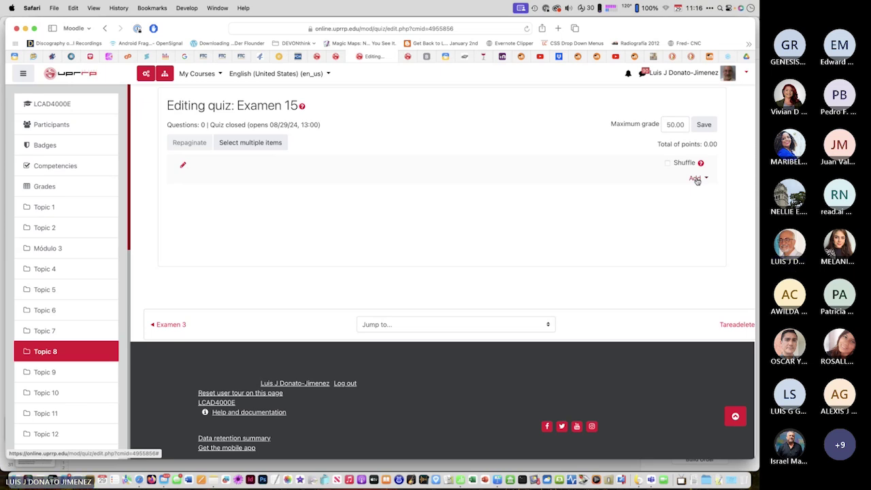
pyautogui.click(696, 180)
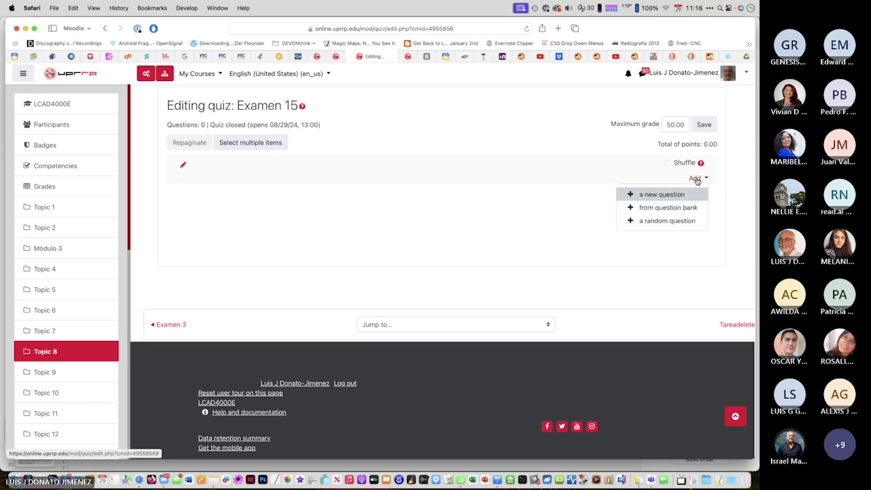
pyautogui.click(657, 195)
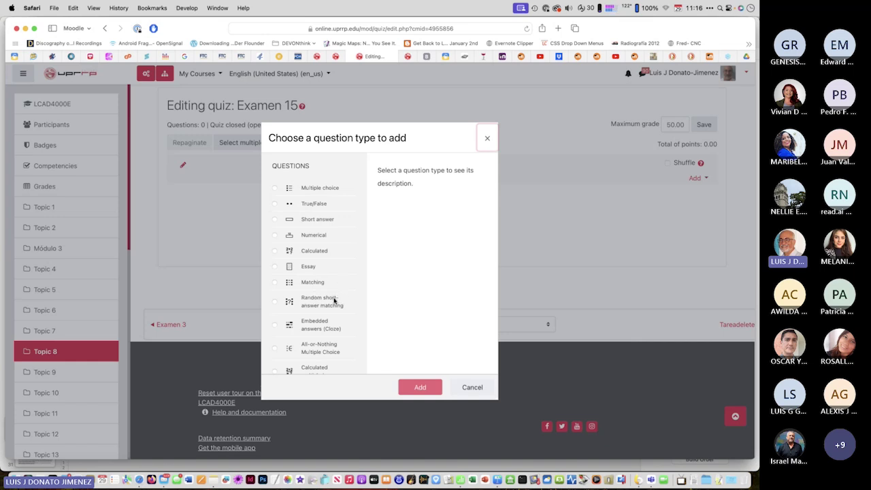
pyautogui.scroll(-3, 325, 326)
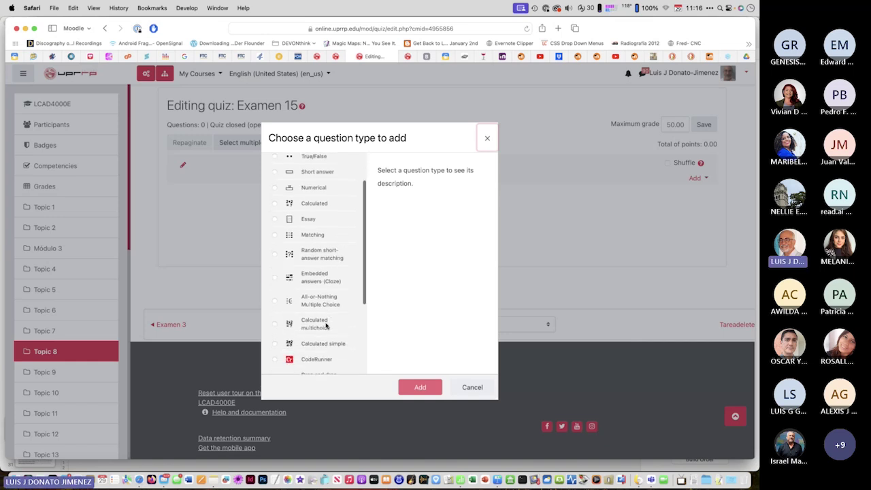
pyautogui.scroll(-4, 326, 326)
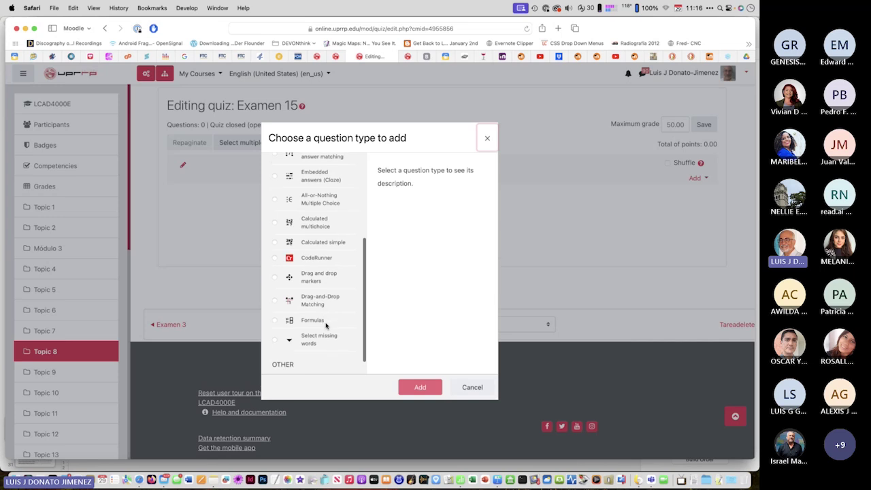
pyautogui.scroll(-1, 330, 228)
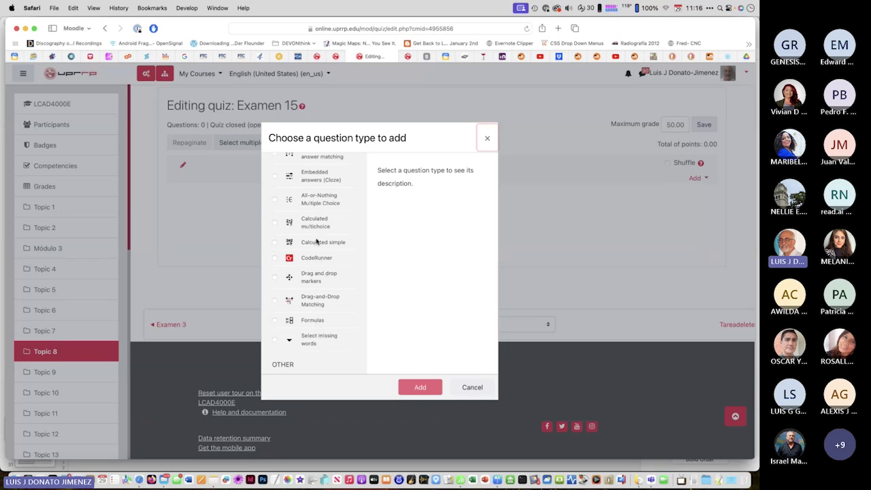
pyautogui.scroll(5, 316, 242)
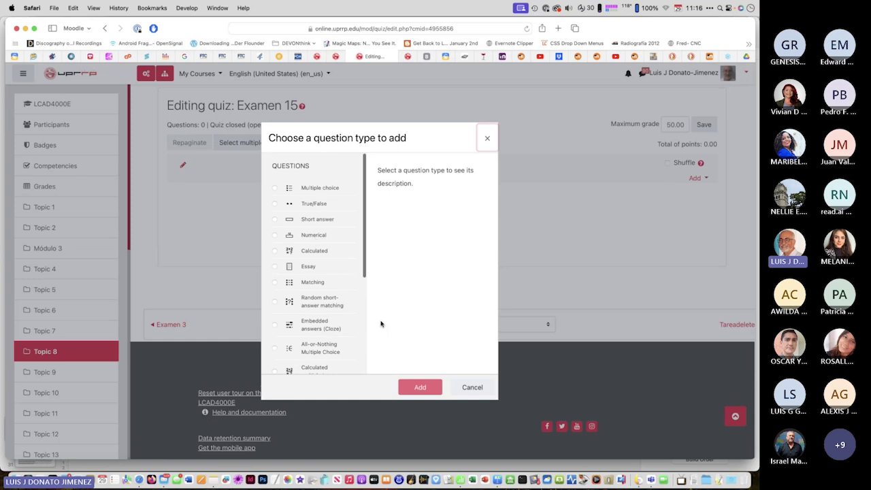
pyautogui.click(275, 190)
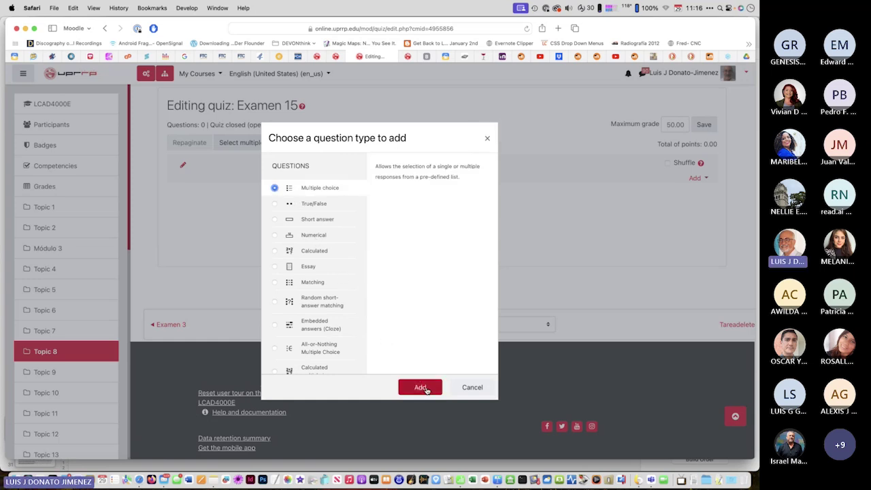
pyautogui.click(421, 387)
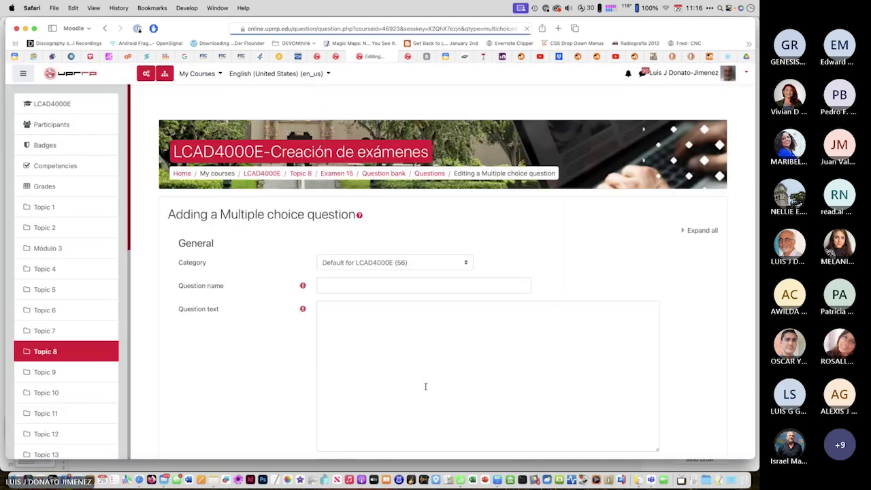
# Name the question Bacterias and enter ",nsaksj kljcsdb adb bsdh bhbsduhadbvba" as its question text
pyautogui.click(332, 284)
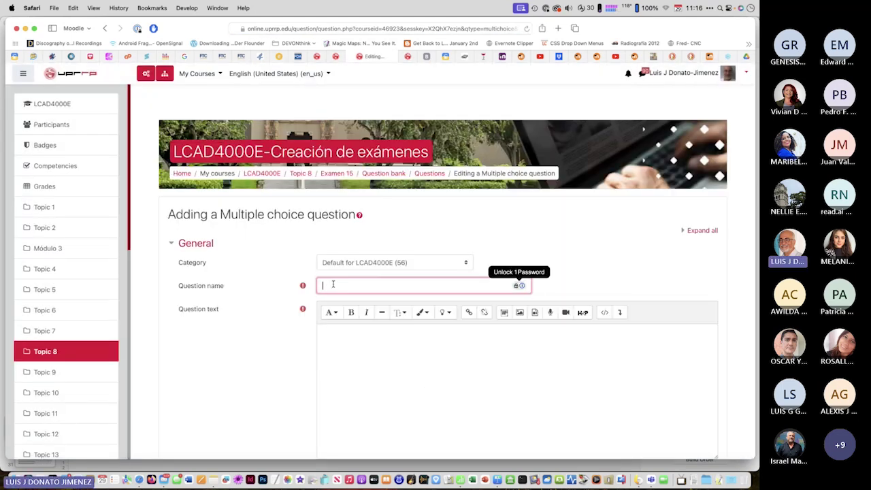
pyautogui.write('Bader')
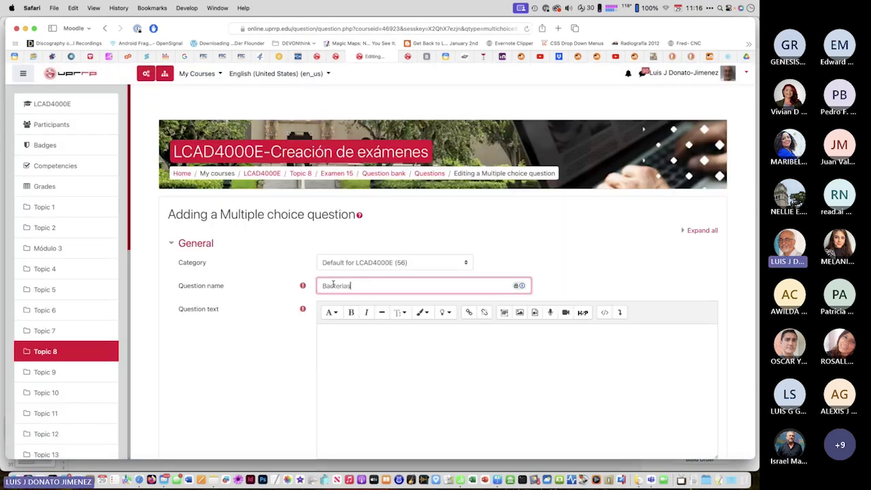
pyautogui.click(323, 352)
pyautogui.write(',nsaksj kljcsdb adb bsd')
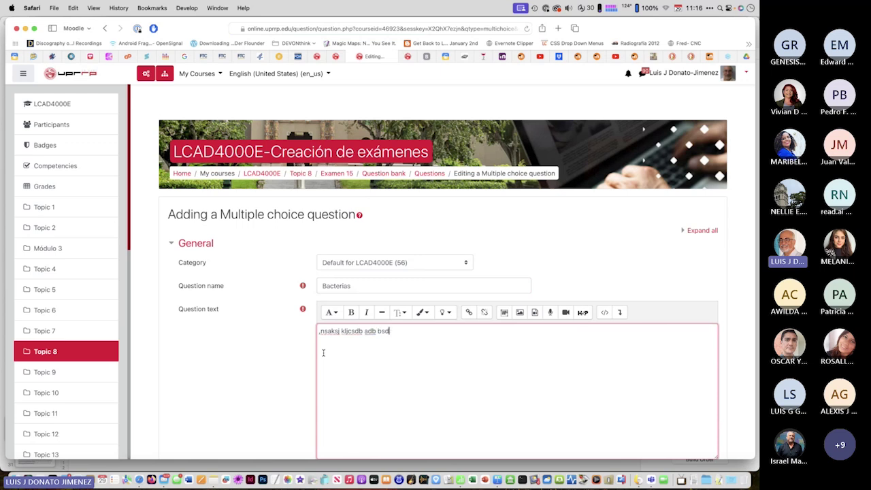
pyautogui.write('h bhbsduhadbvba')
# Enter "Correcta" as Choice 1 and set its grade to 100%
pyautogui.scroll(-1, 204, 366)
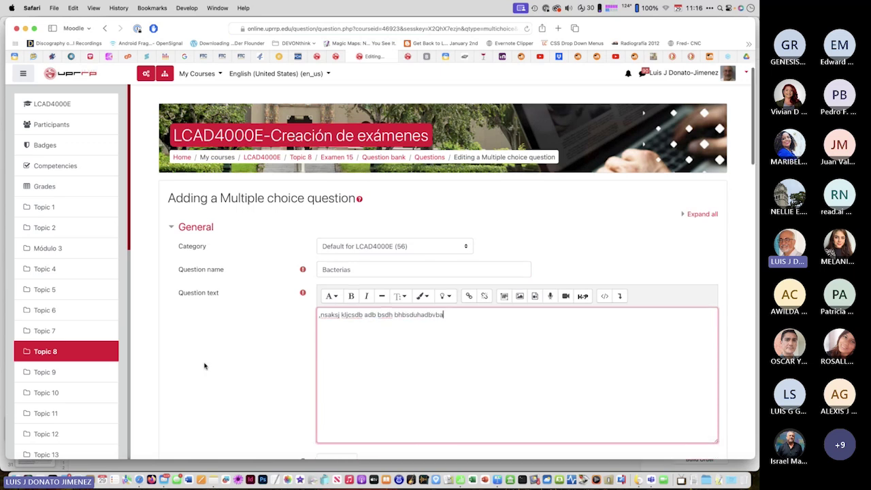
pyautogui.scroll(-3, 258, 313)
pyautogui.scroll(-6, 381, 292)
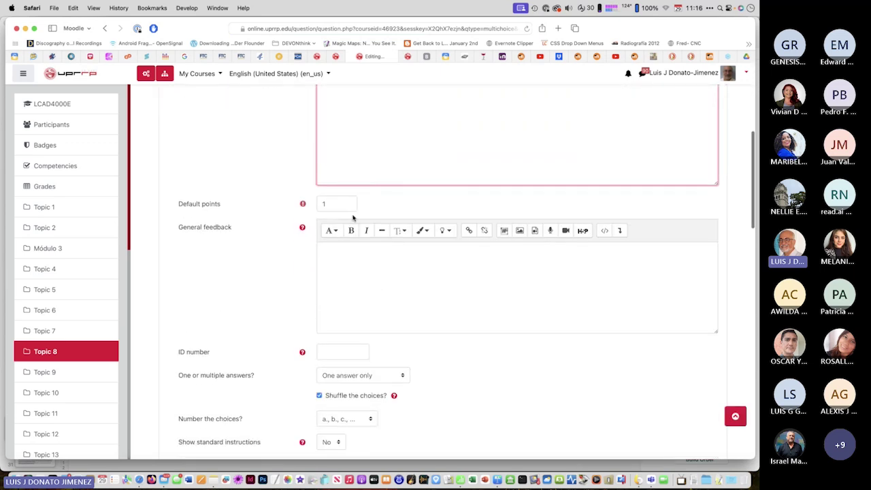
pyautogui.scroll(-5, 351, 251)
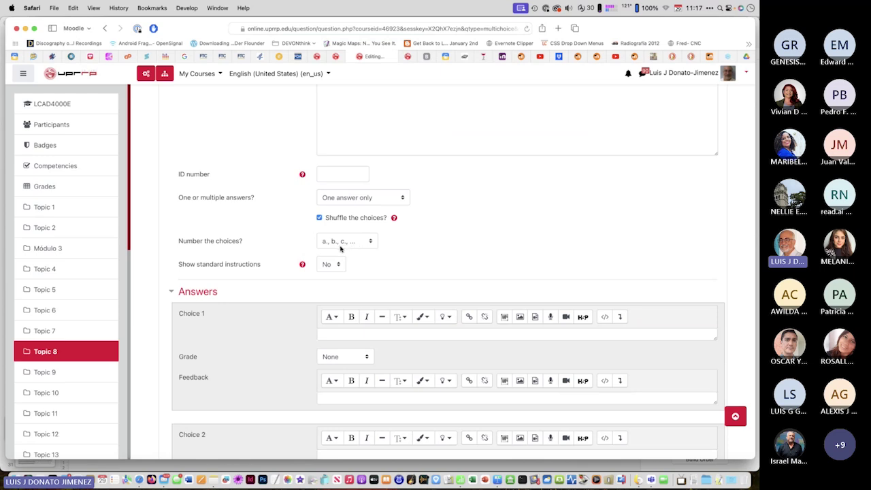
pyautogui.scroll(-3, 316, 279)
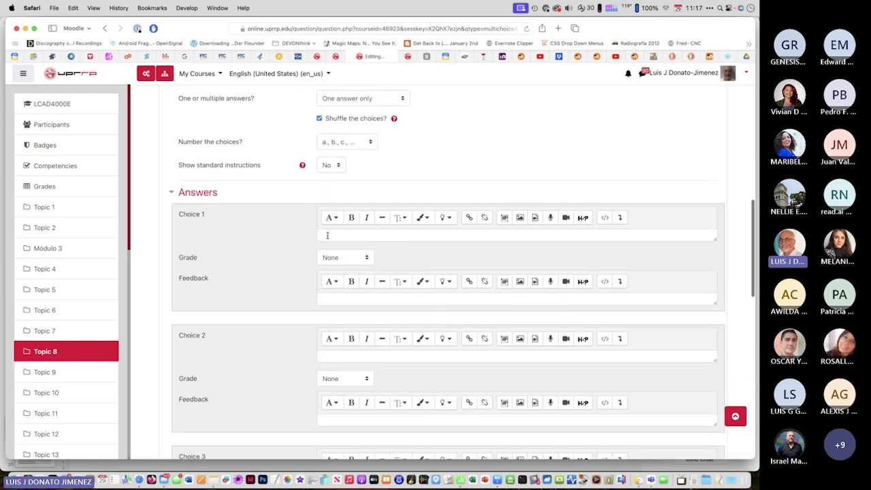
pyautogui.click(327, 236)
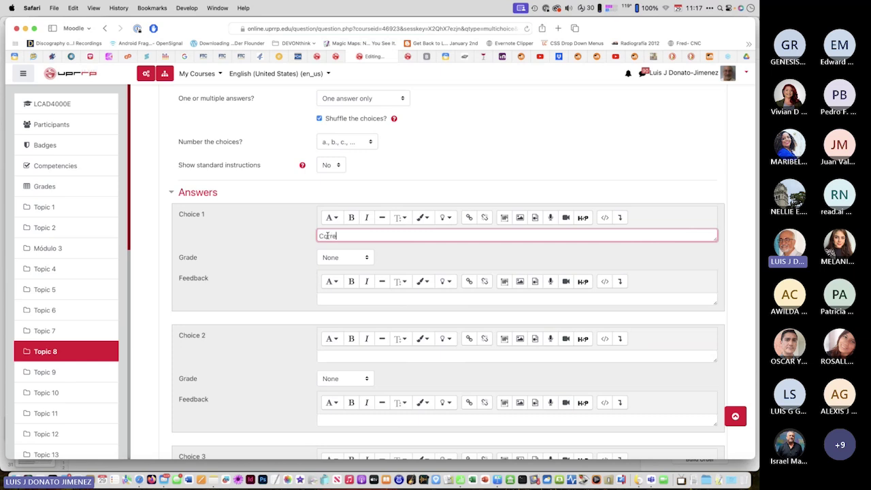
pyautogui.click(366, 263)
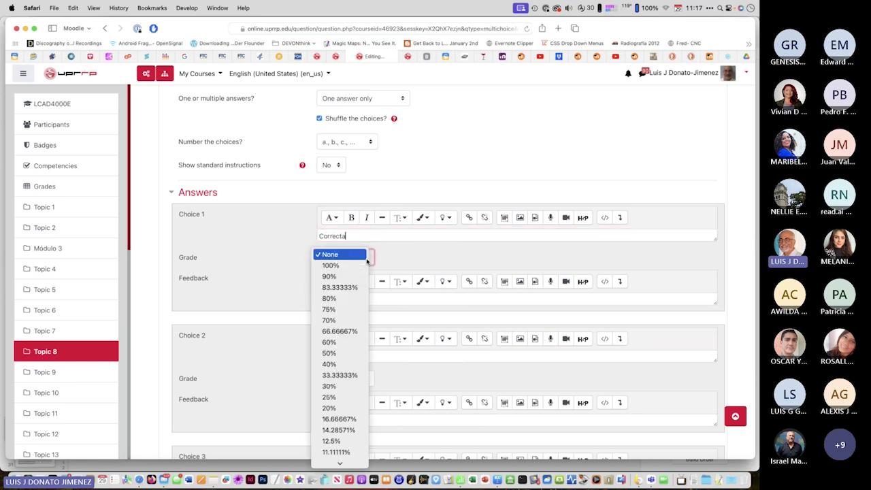
pyautogui.click(353, 266)
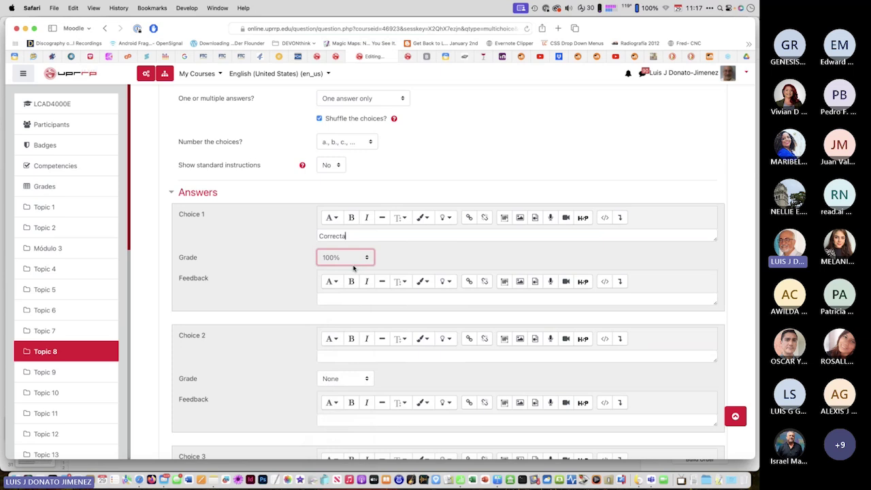
# Enter "incorrecta" as the answer text of both Choice 2 and Choice 3
pyautogui.scroll(-4, 353, 268)
pyautogui.click(331, 240)
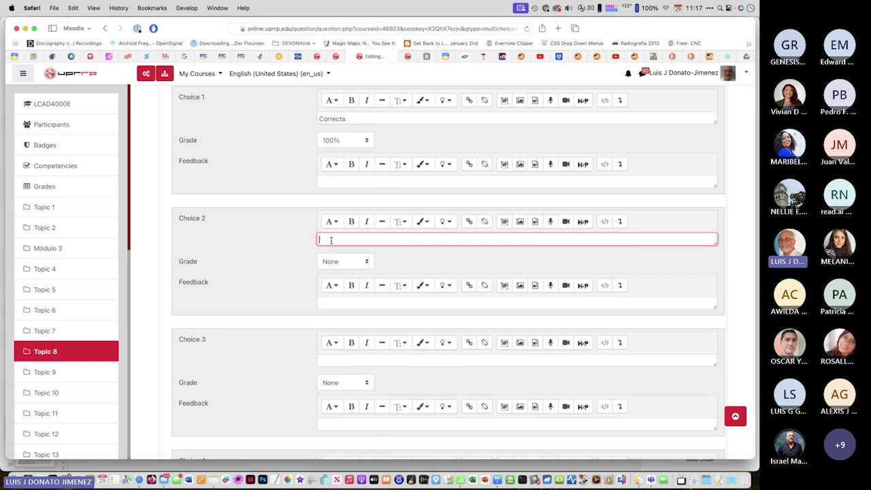
pyautogui.write('incorrecta')
pyautogui.scroll(-2, 285, 284)
pyautogui.click(333, 306)
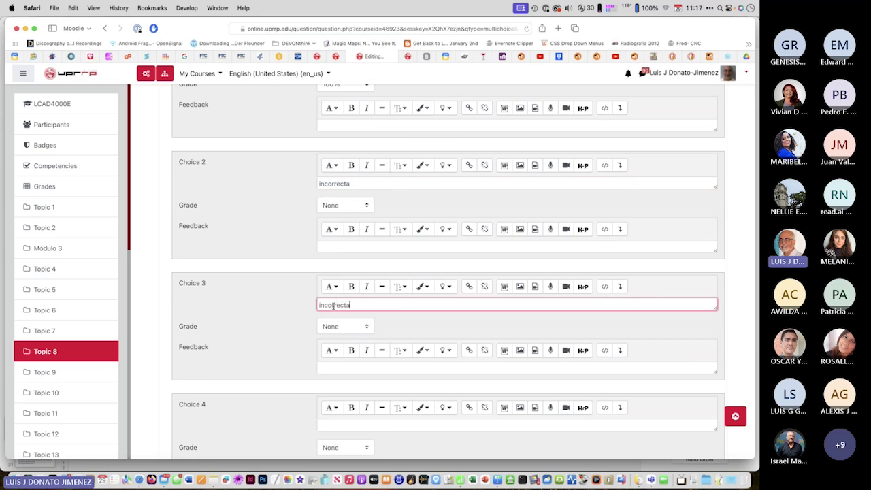
pyautogui.write('incorrecta')
# Add blanks for 3 more choices to the multiple choice question
pyautogui.scroll(-2, 266, 325)
pyautogui.scroll(-5, 269, 324)
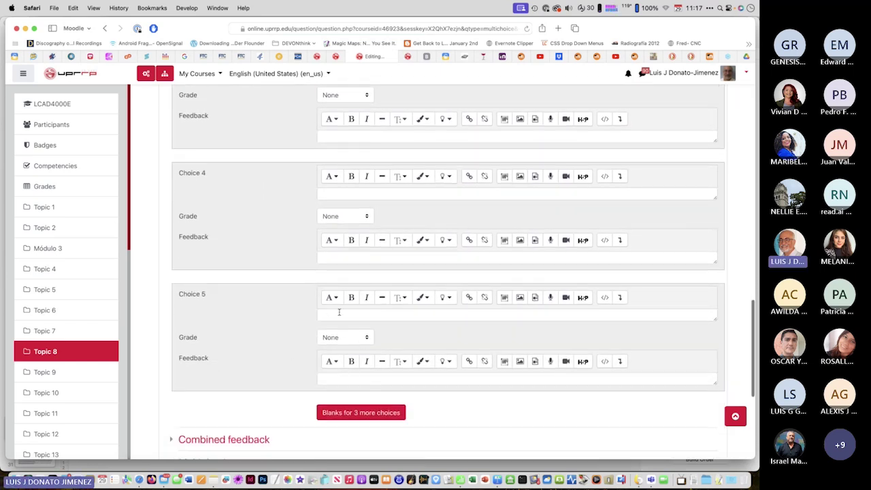
pyautogui.click(343, 313)
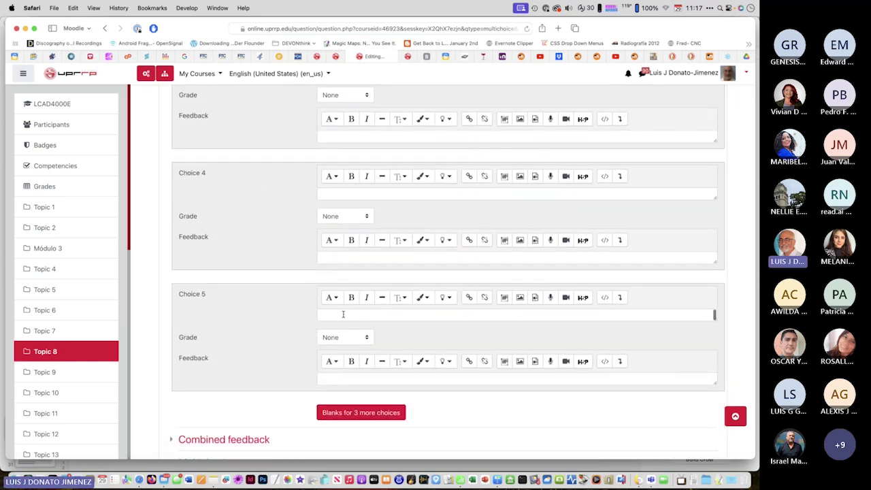
pyautogui.click(358, 413)
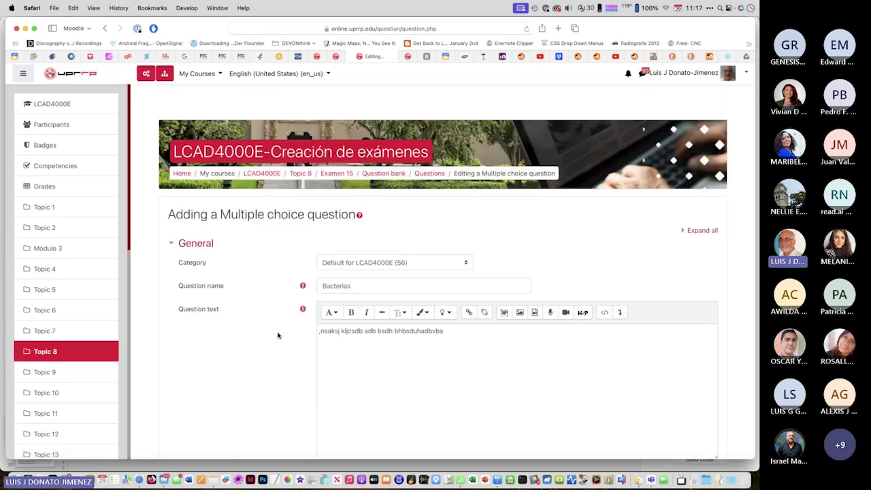
# Look over the added answer choices and save the Bacterias question to the quiz
pyautogui.scroll(-15, 277, 335)
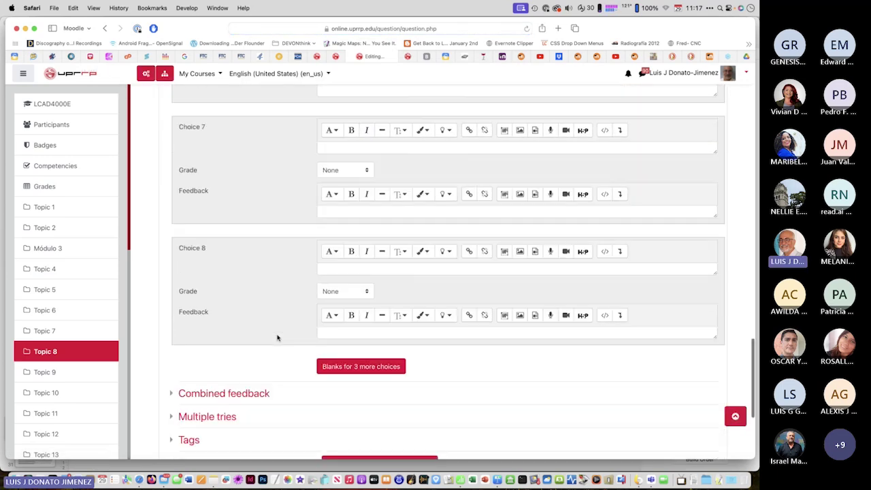
pyautogui.scroll(-5, 277, 337)
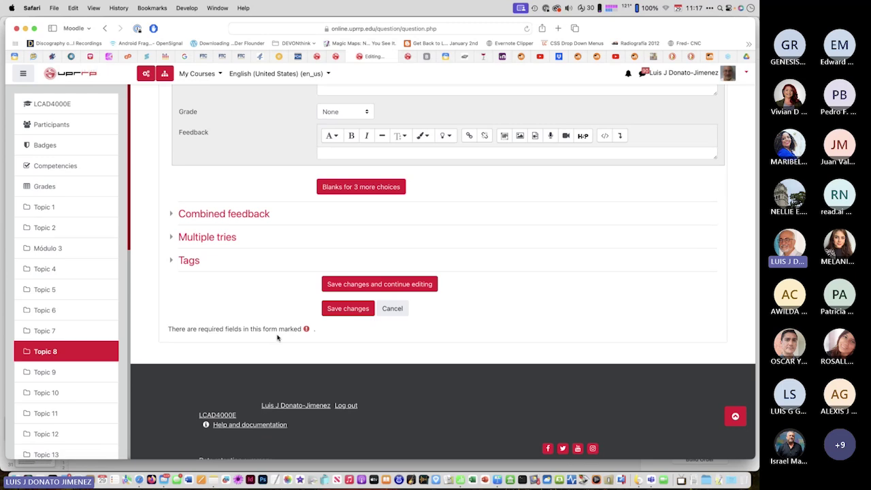
pyautogui.scroll(5, 277, 337)
pyautogui.scroll(10, 277, 337)
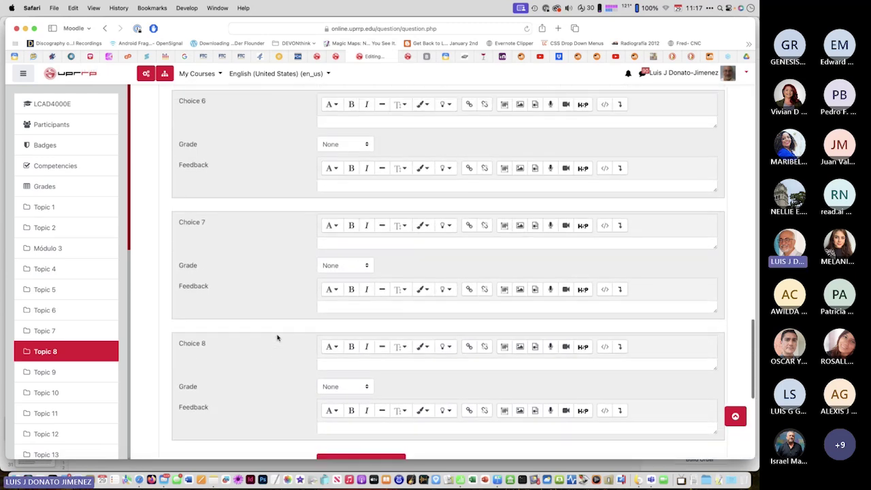
pyautogui.scroll(-10, 277, 337)
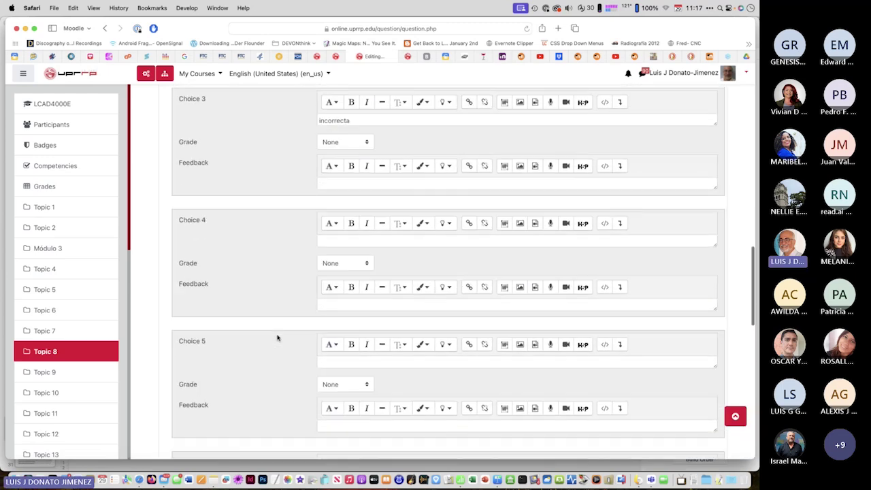
pyautogui.scroll(-3, 277, 338)
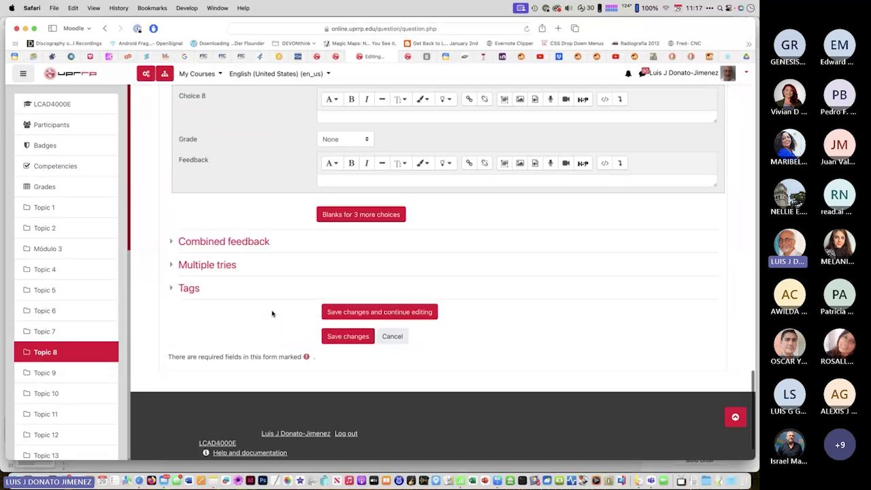
pyautogui.click(348, 336)
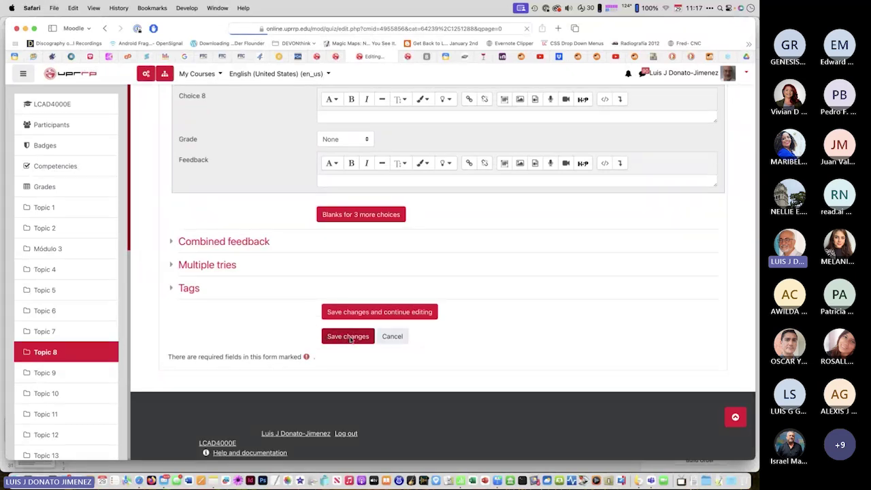
# Preview the Bacterias question from the quiz's question list and close the preview
pyautogui.scroll(-4, 350, 340)
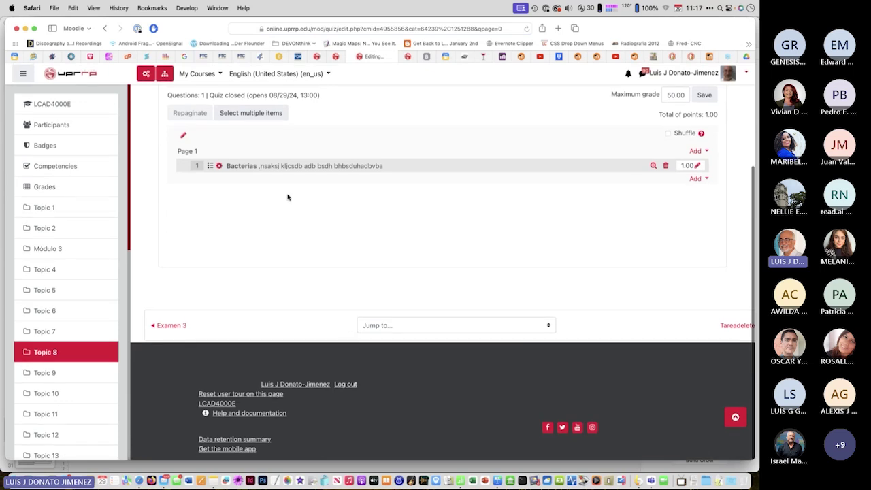
pyautogui.click(653, 166)
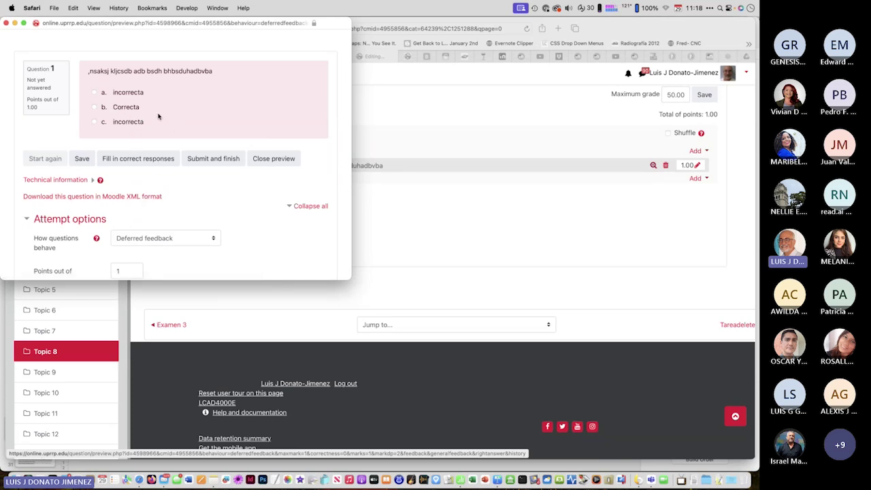
pyautogui.click(6, 24)
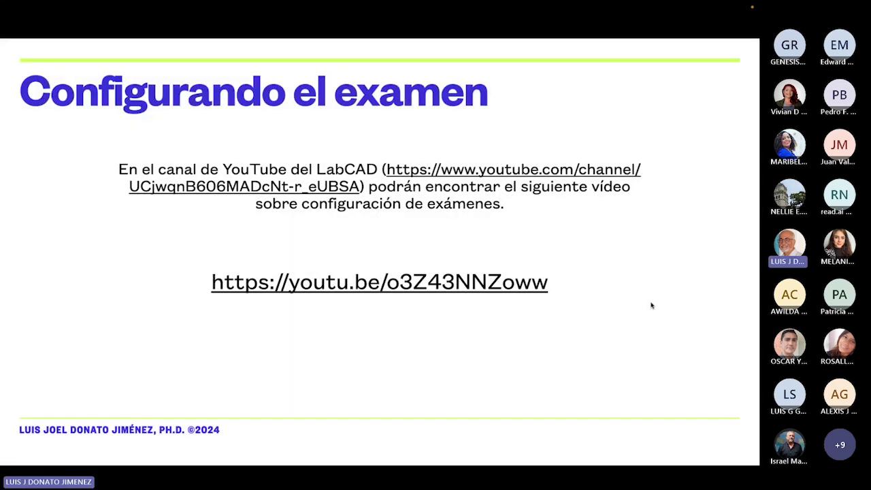
pyautogui.press('Right')
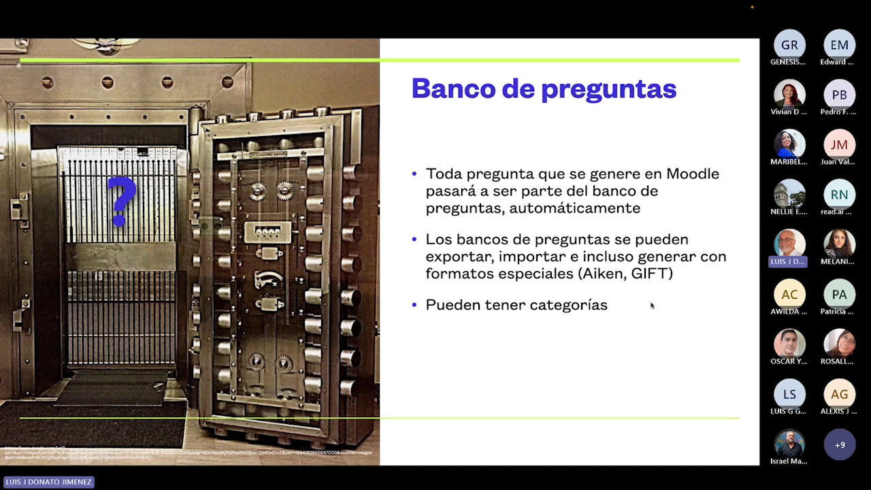
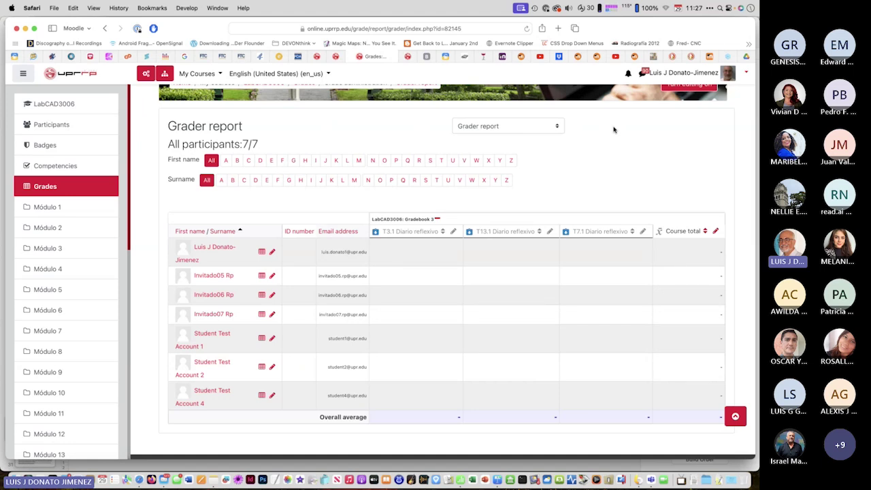
# Switch from the grader report to the gradebook setup and start a new grade category
pyautogui.click(556, 128)
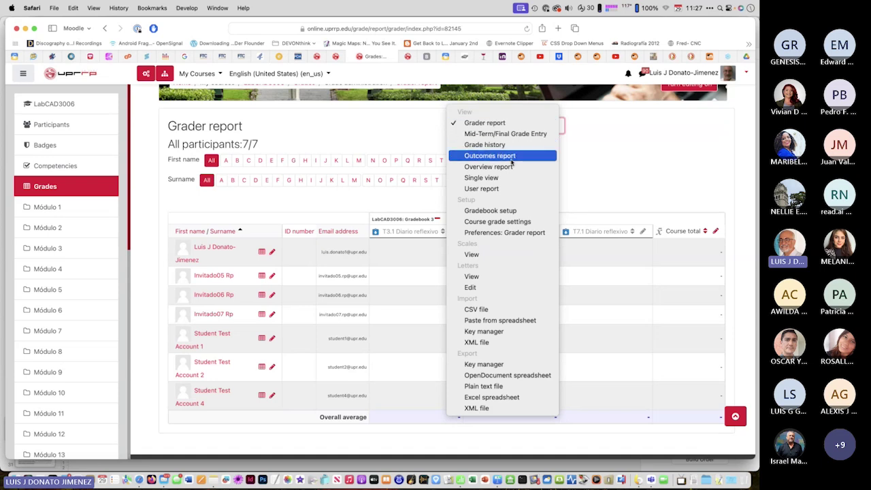
pyautogui.click(529, 211)
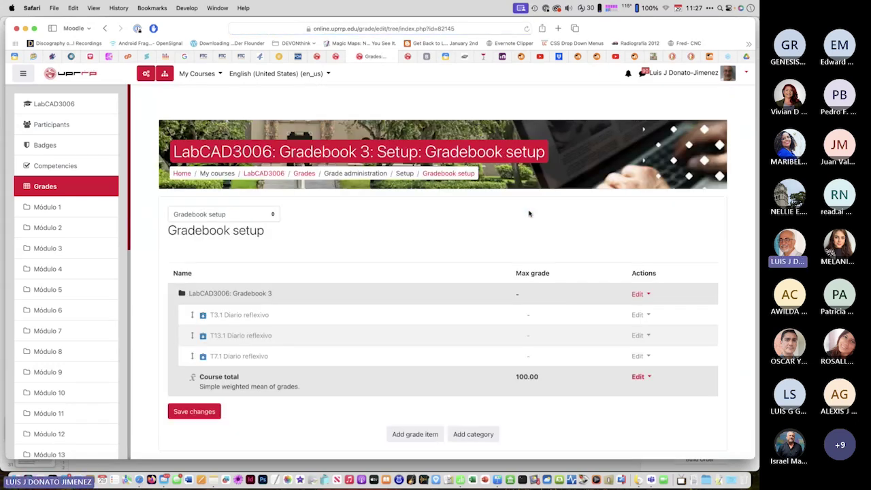
pyautogui.scroll(-5, 369, 216)
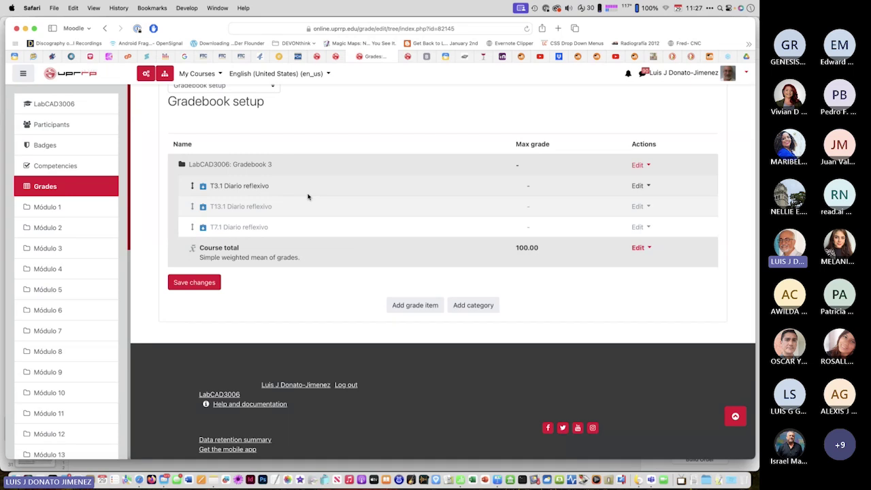
pyautogui.click(474, 305)
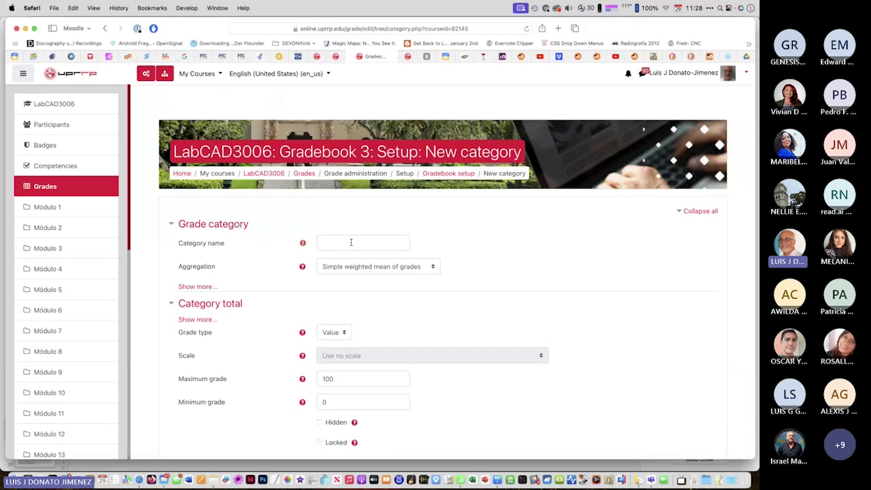
# Name the new grade category "Examenes" and dismiss the password manager's unlock request
pyautogui.click(351, 242)
pyautogui.write('Exaamenes')
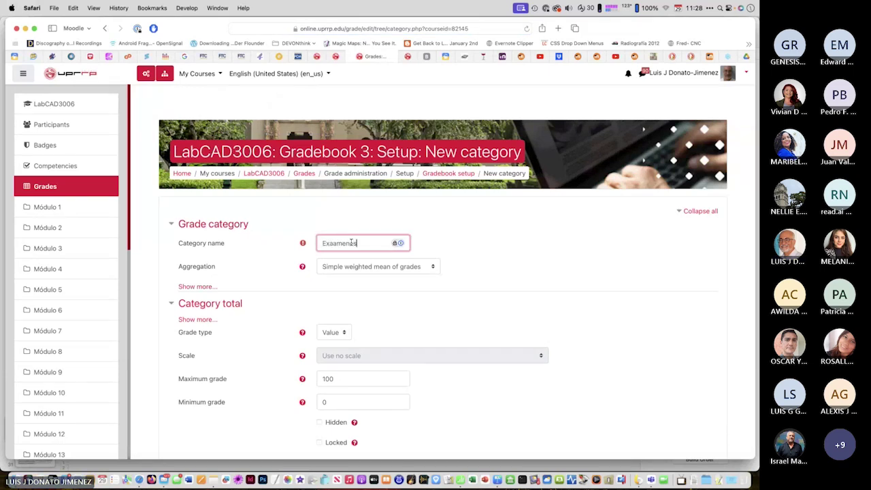
pyautogui.click(335, 244)
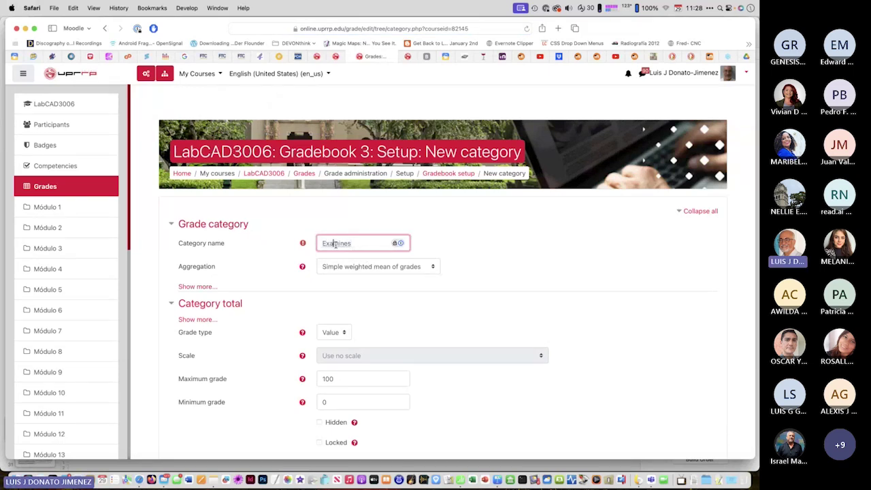
pyautogui.press('BackSpace')
pyautogui.write('ame')
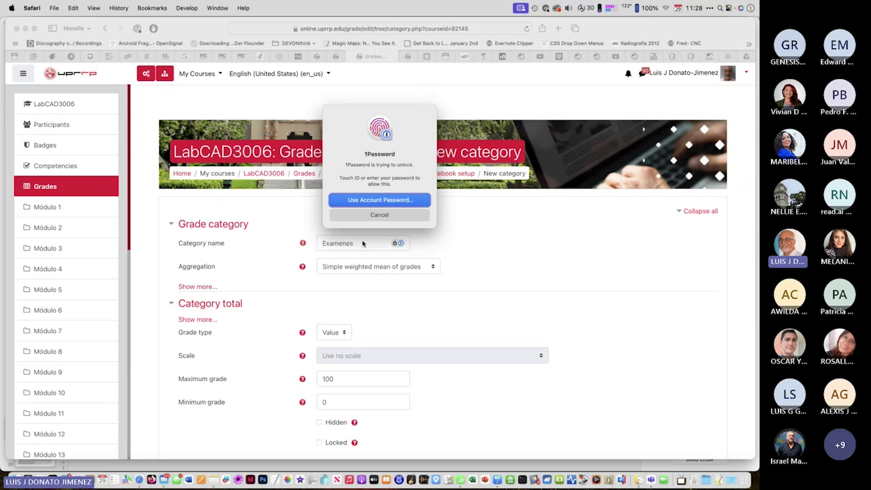
pyautogui.press('Escape')
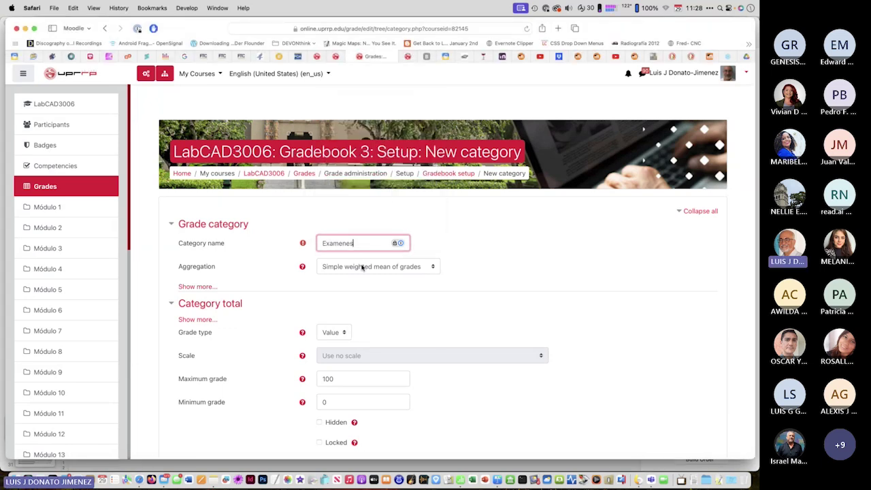
# Set the category's aggregation to Natural, correct its name to "Exámenes" and save the category
pyautogui.click(361, 265)
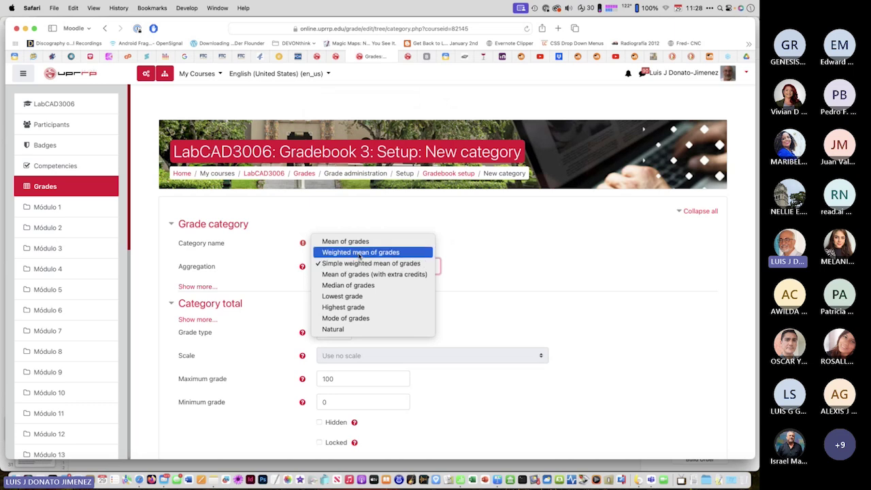
pyautogui.click(360, 333)
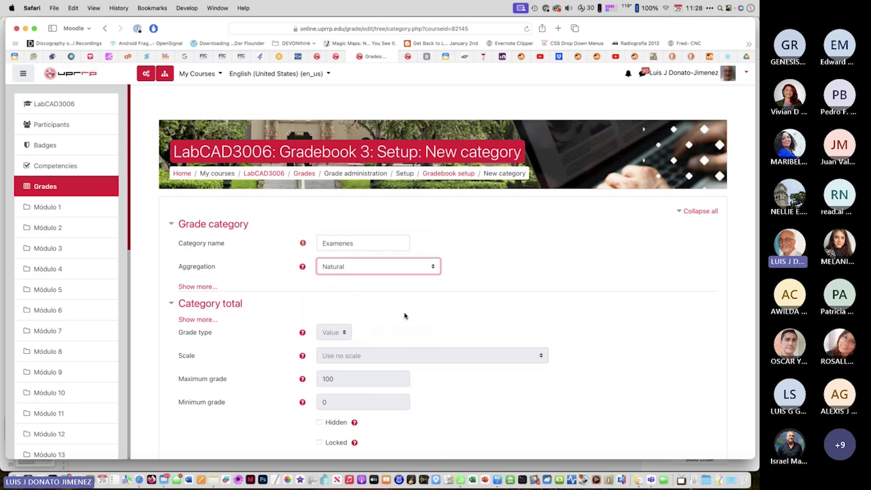
pyautogui.click(332, 243)
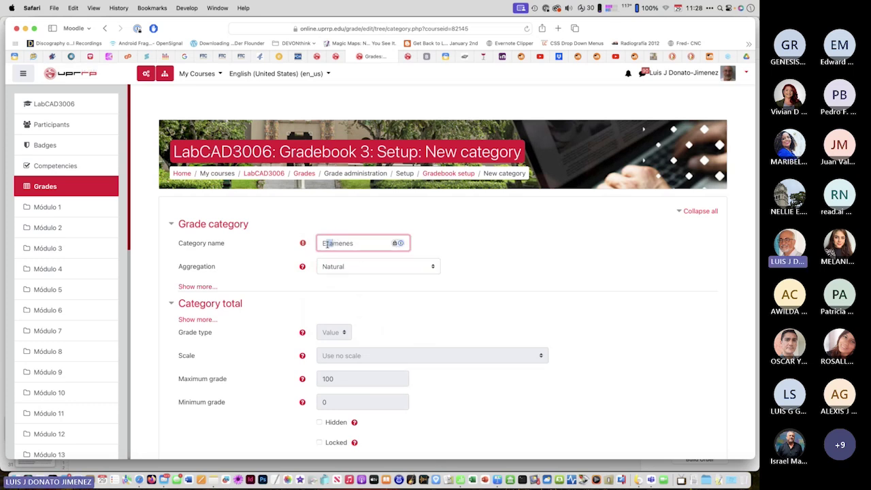
pyautogui.press('BackSpace')
pyautogui.write('á')
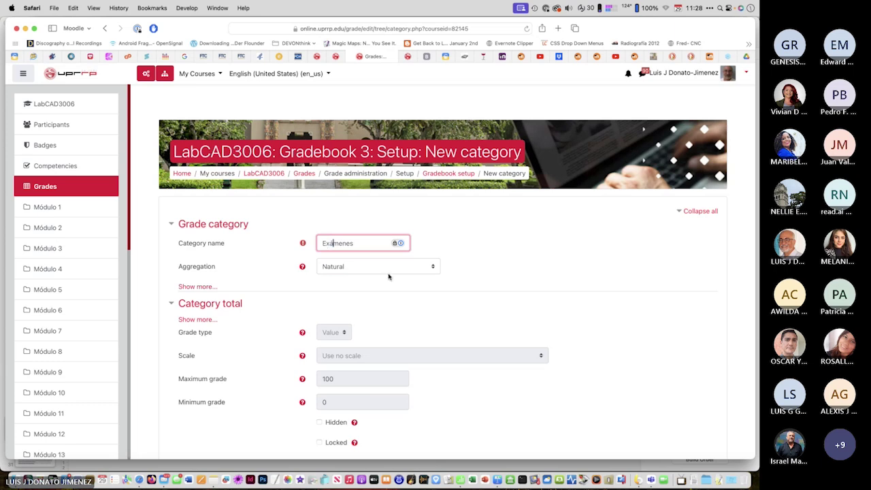
pyautogui.scroll(-1, 380, 297)
pyautogui.scroll(-4, 381, 297)
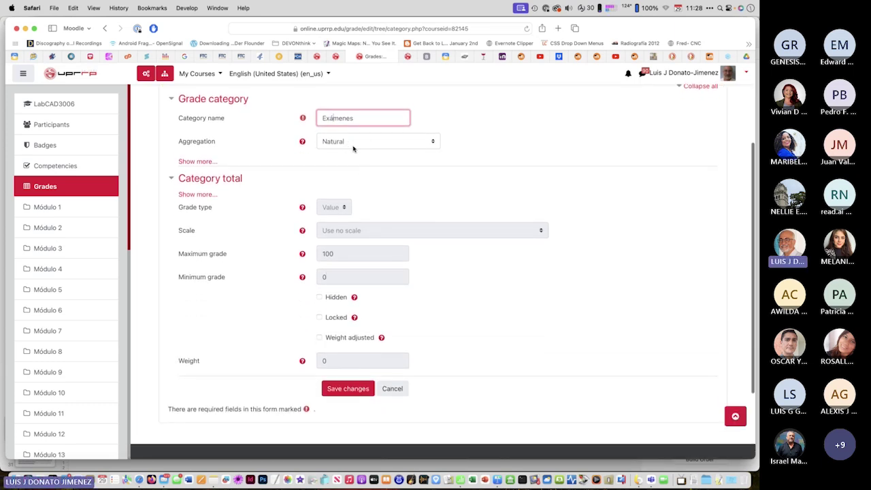
pyautogui.click(343, 389)
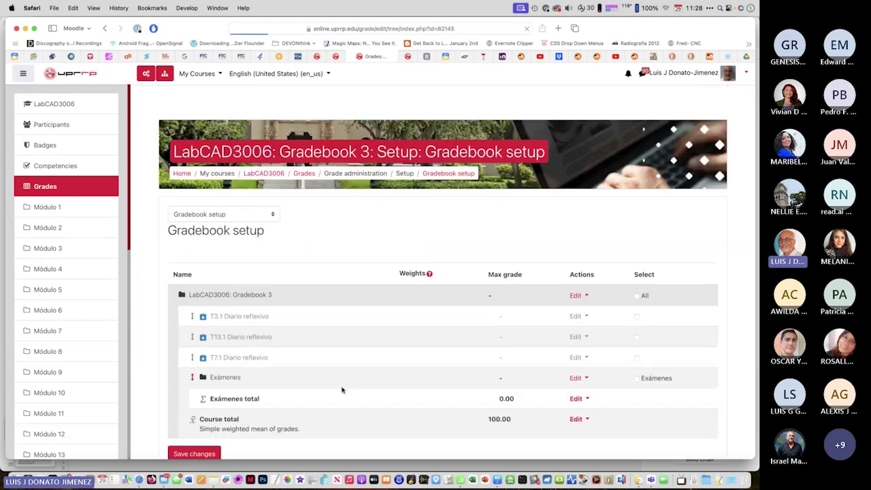
# Add another grade category named "Presdentación en clases" with Natural aggregation and save it
pyautogui.scroll(-3, 343, 390)
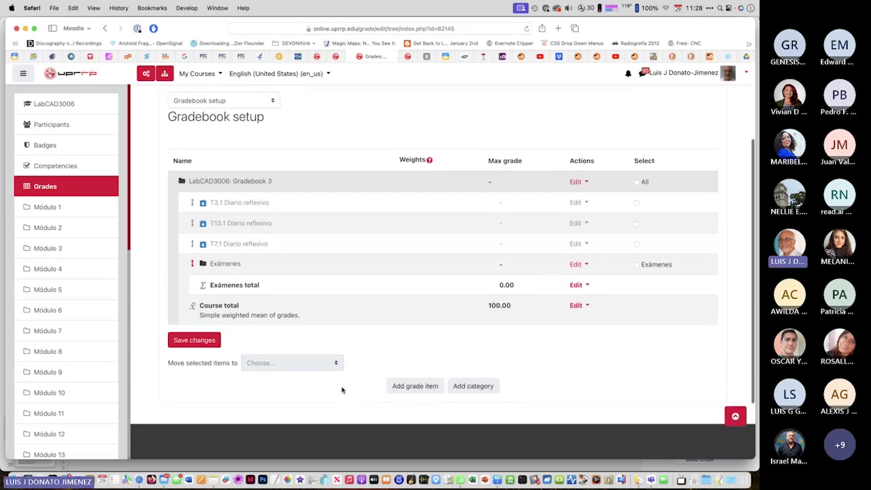
pyautogui.scroll(-1, 299, 326)
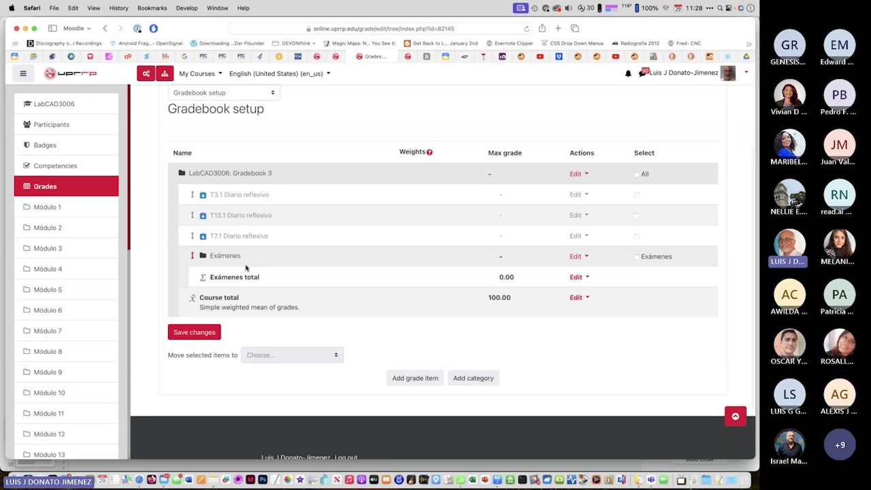
pyautogui.click(482, 379)
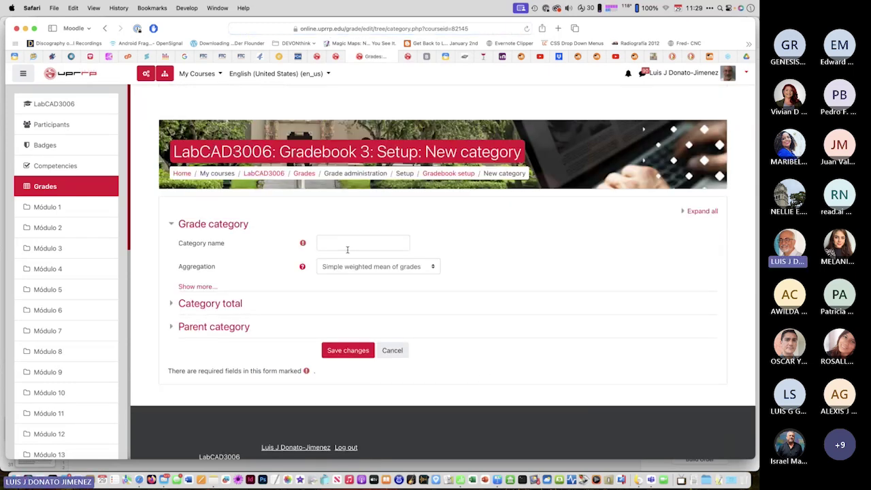
pyautogui.click(347, 248)
pyautogui.write('Presdent')
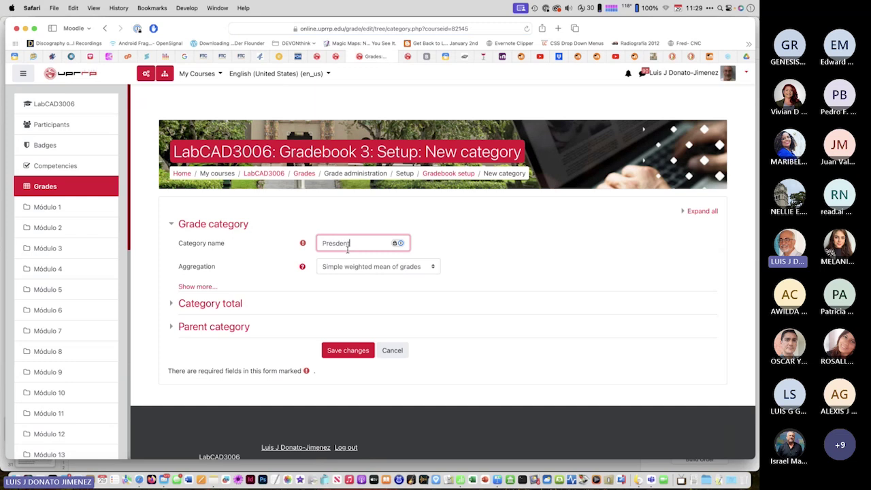
pyautogui.write('ación en clas')
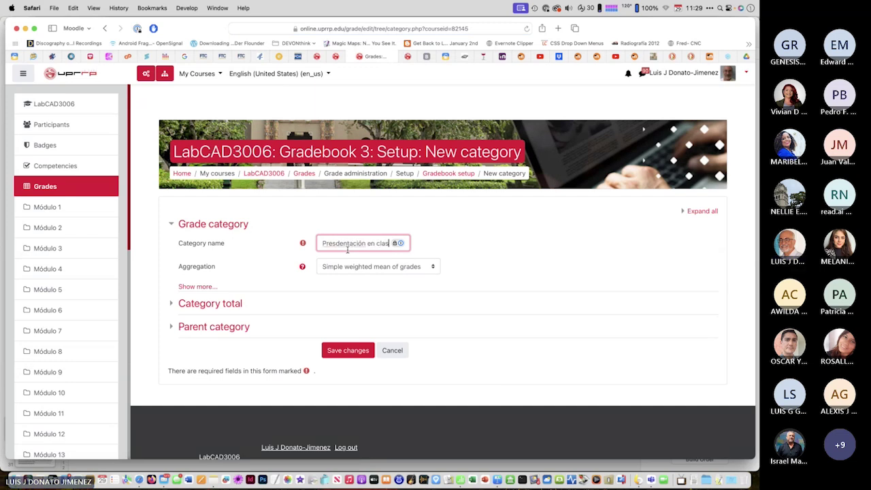
pyautogui.write('e')
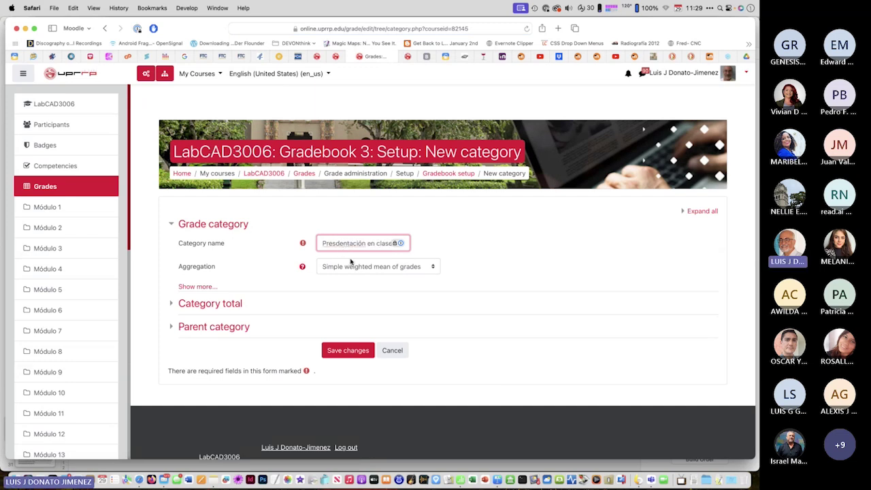
pyautogui.click(366, 271)
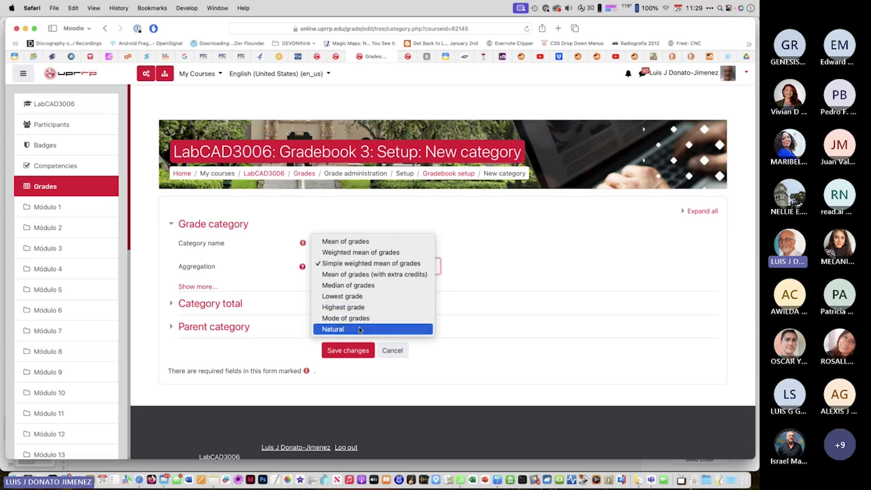
pyautogui.click(359, 329)
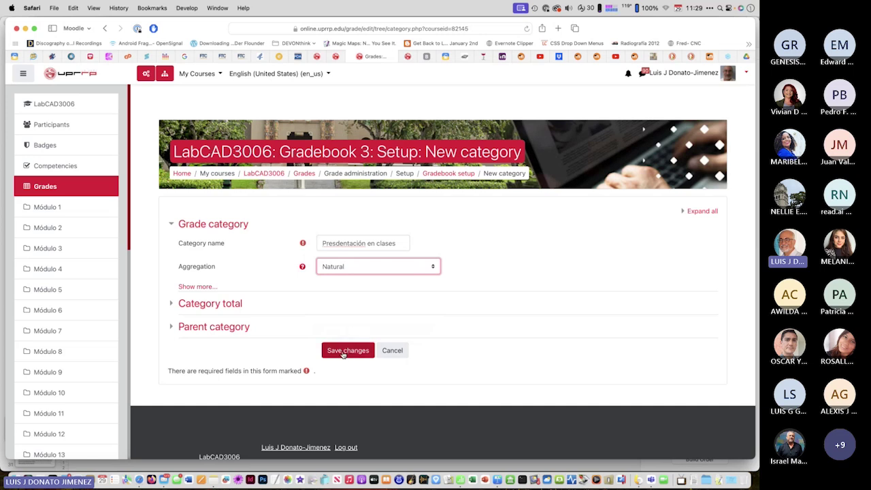
pyautogui.click(343, 353)
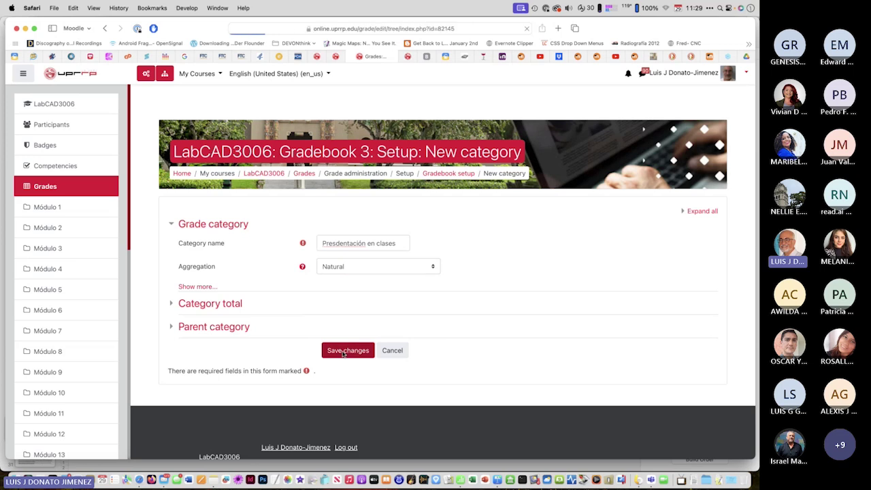
# Add a third grade category named "Asistencia y particip" with Natural aggregation and save it
pyautogui.scroll(-4, 343, 353)
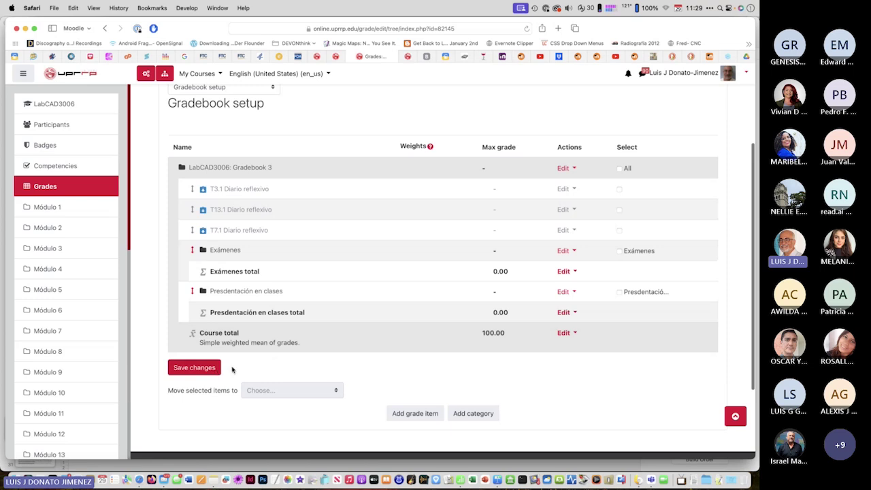
pyautogui.click(477, 413)
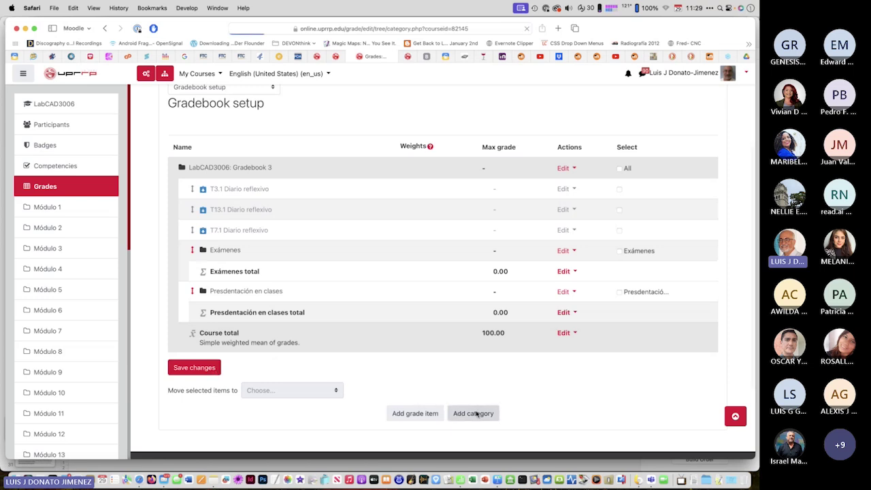
pyautogui.click(338, 242)
pyautogui.write('As')
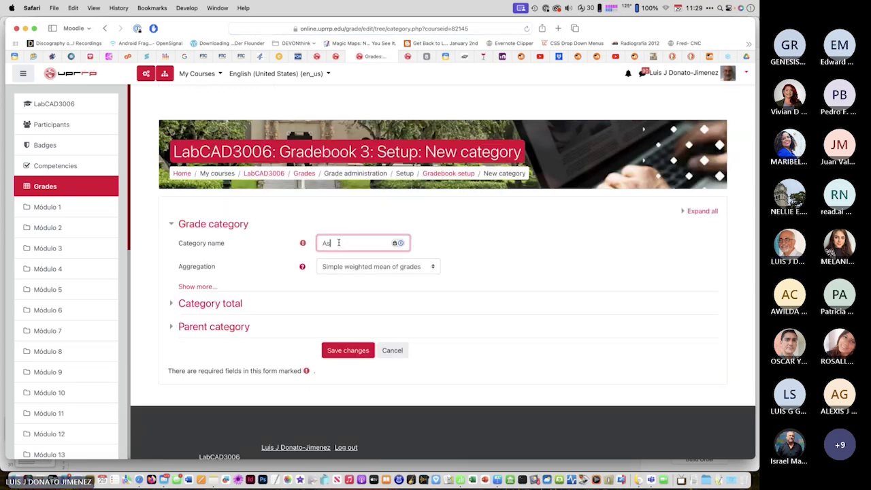
pyautogui.write('istencia y pa')
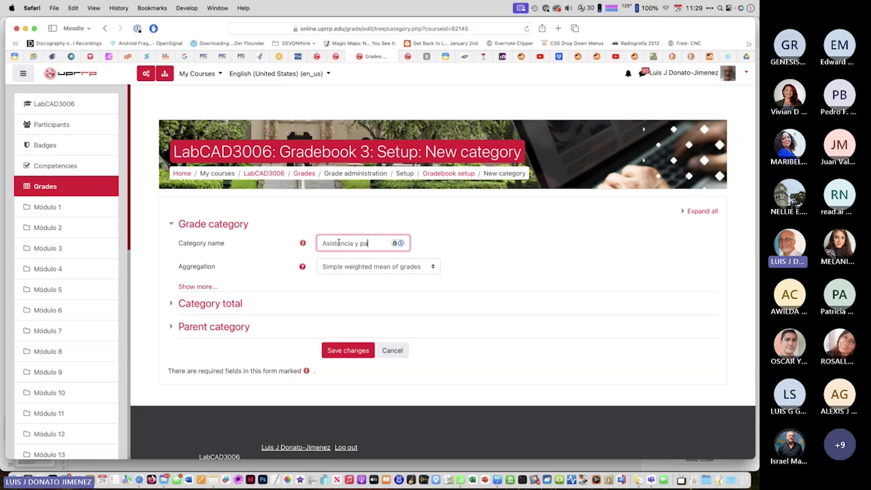
pyautogui.write('rtici')
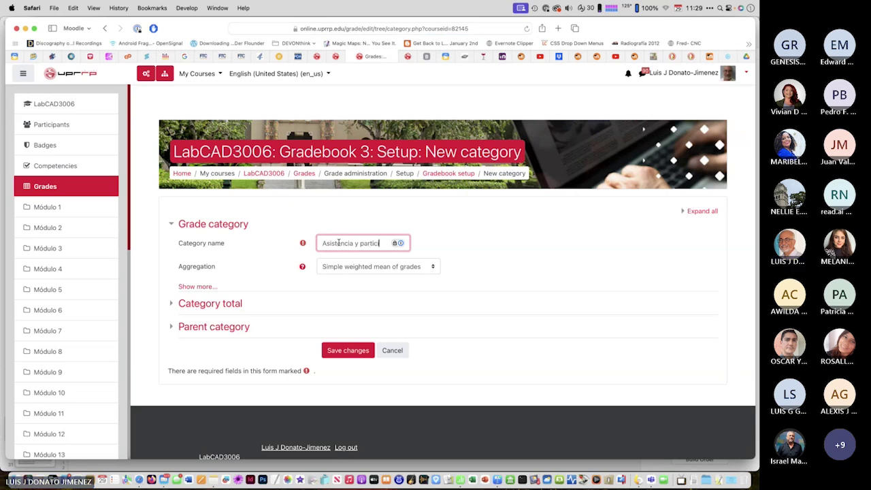
pyautogui.write('p')
pyautogui.click(361, 268)
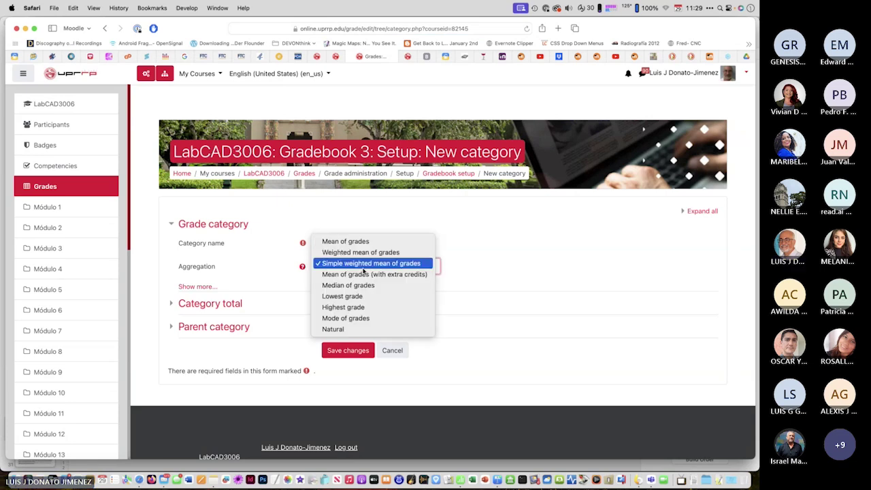
pyautogui.click(355, 330)
pyautogui.click(347, 351)
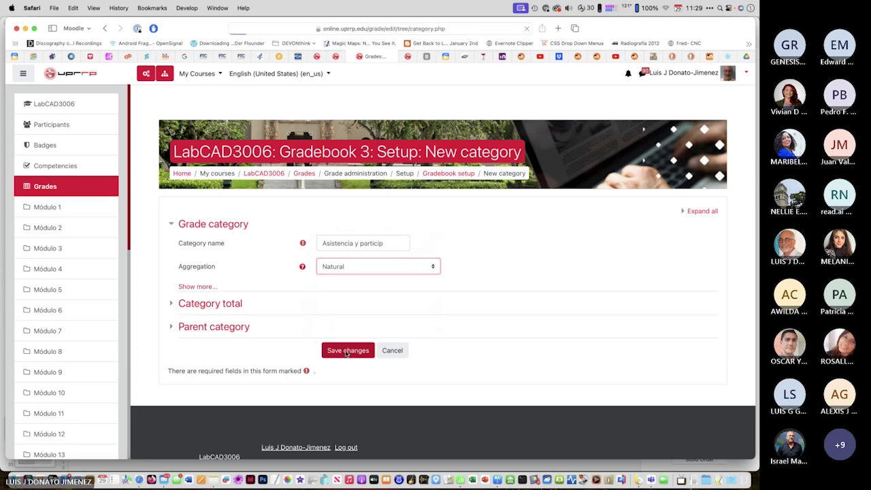
# Set the aggregation of the top-level course category LabCAD3006: Gradebook 3 to Weighted mean of grades and save it
pyautogui.scroll(-4, 346, 352)
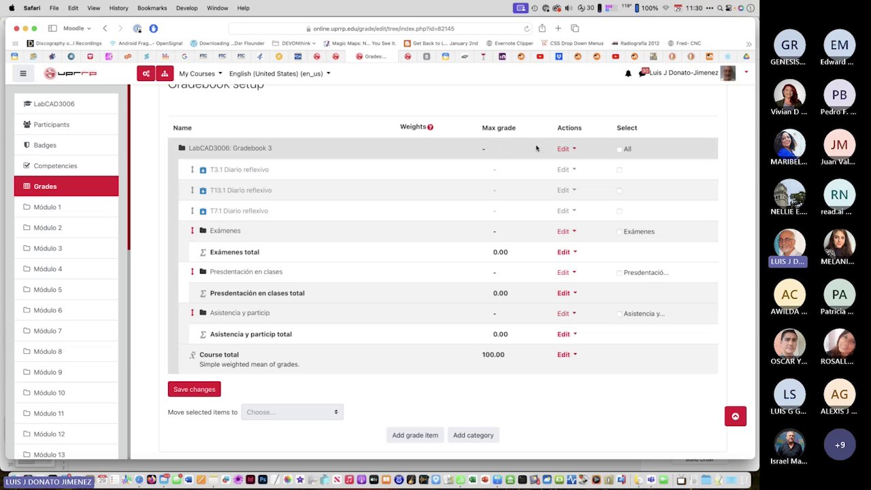
pyautogui.click(563, 149)
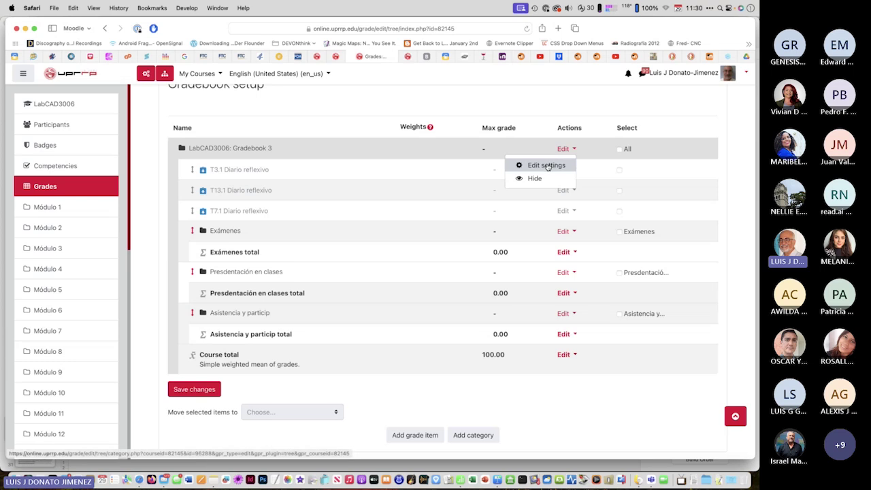
pyautogui.click(547, 165)
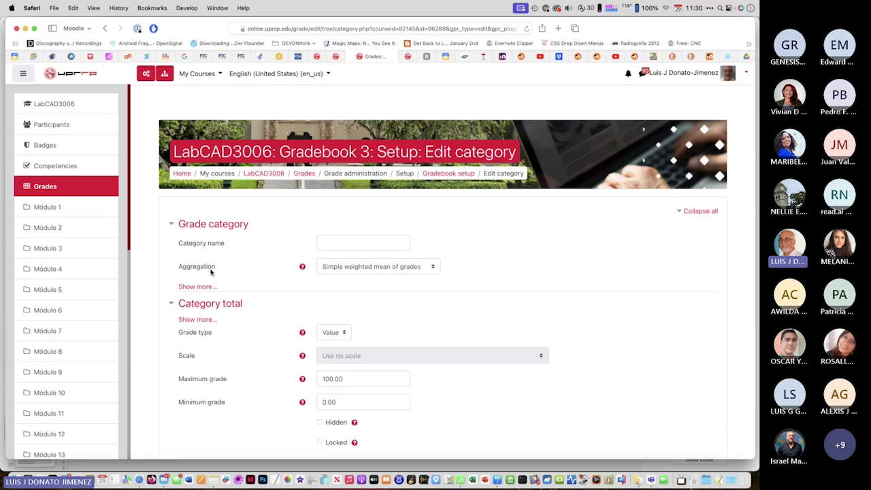
pyautogui.click(432, 266)
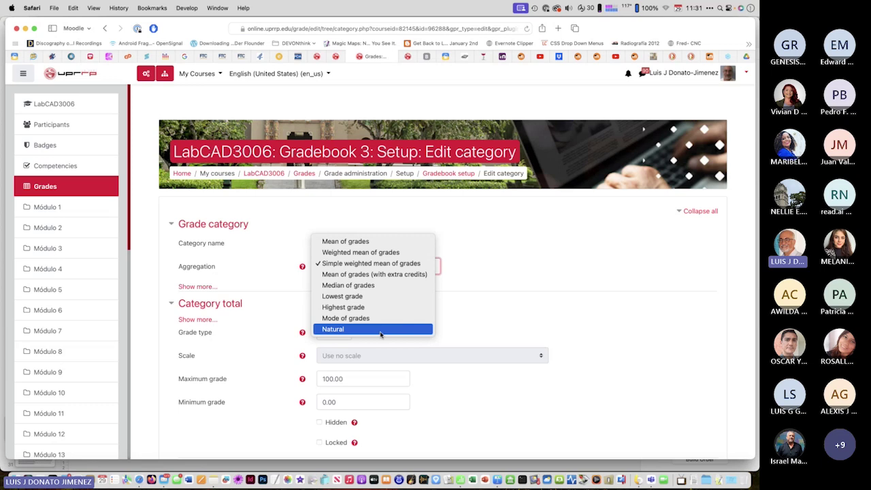
pyautogui.click(367, 256)
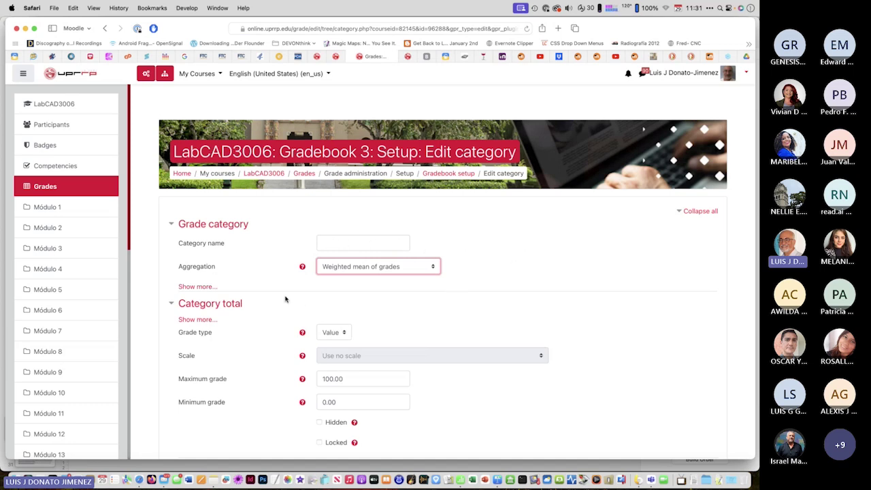
pyautogui.scroll(-1, 280, 298)
pyautogui.scroll(-4, 279, 299)
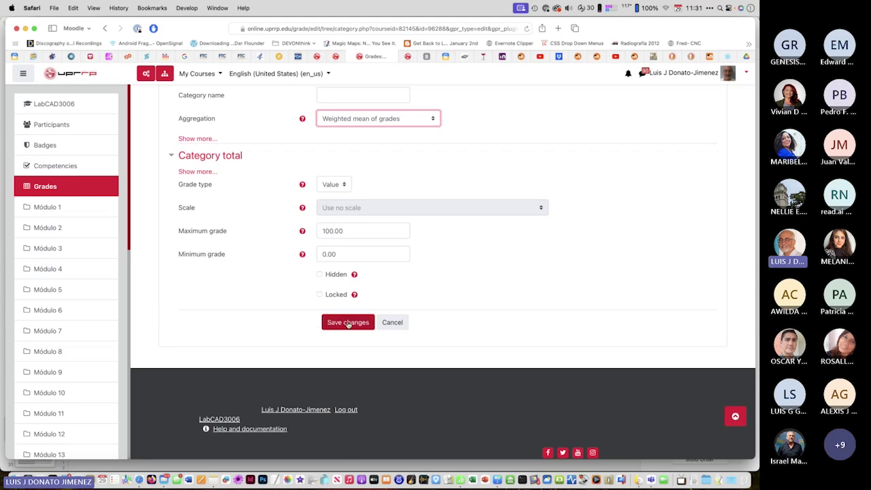
pyautogui.click(347, 322)
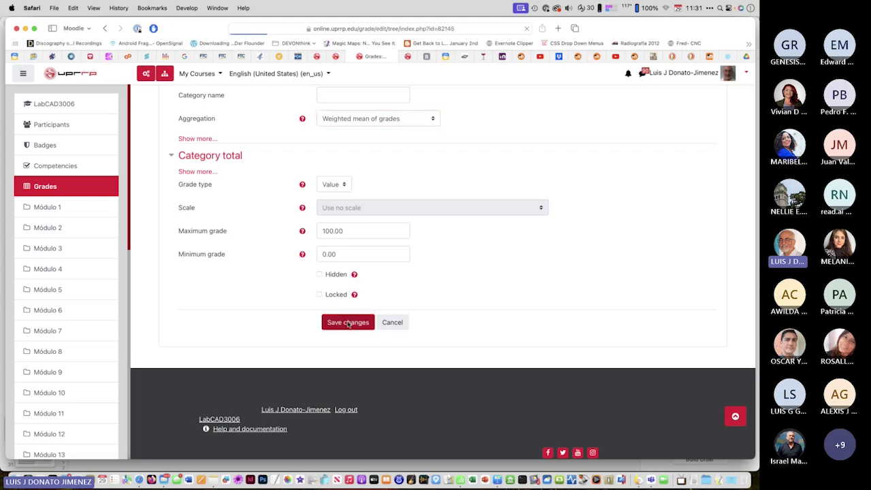
# Enter category weights of 40 for Exámenes, 30 for Presdentación en clases and 10 for Asistencia y particip
pyautogui.scroll(-2, 348, 324)
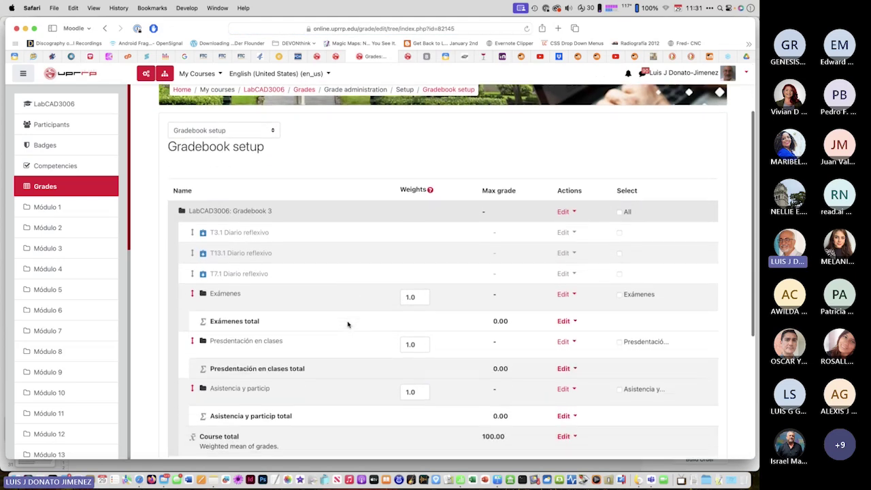
pyautogui.scroll(-2, 347, 324)
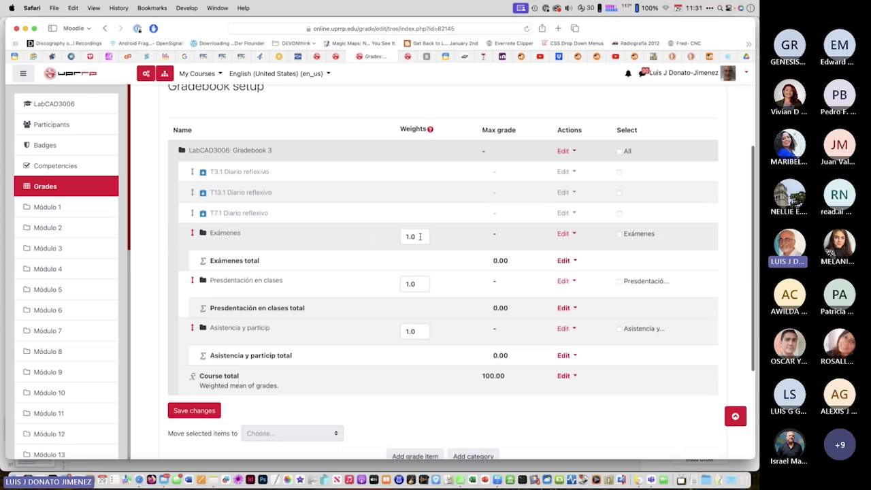
pyautogui.moveTo(419, 236); pyautogui.dragTo(393, 237)
pyautogui.write('40')
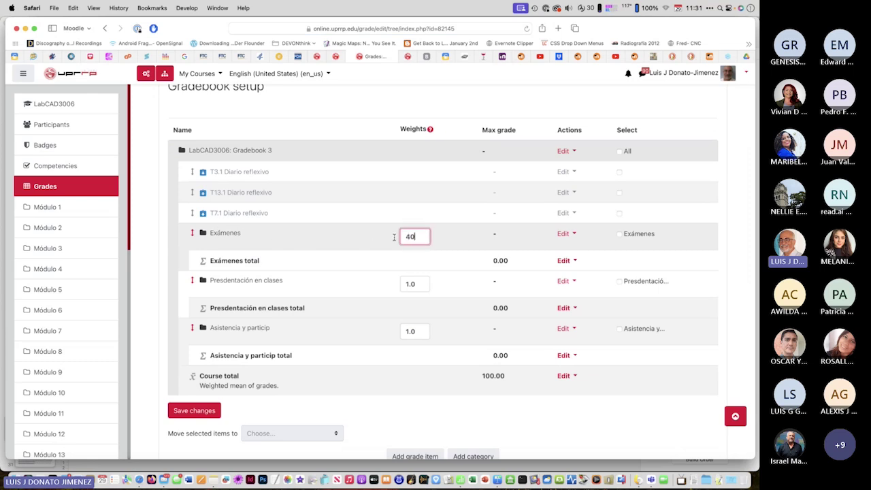
pyautogui.moveTo(417, 284); pyautogui.dragTo(386, 283)
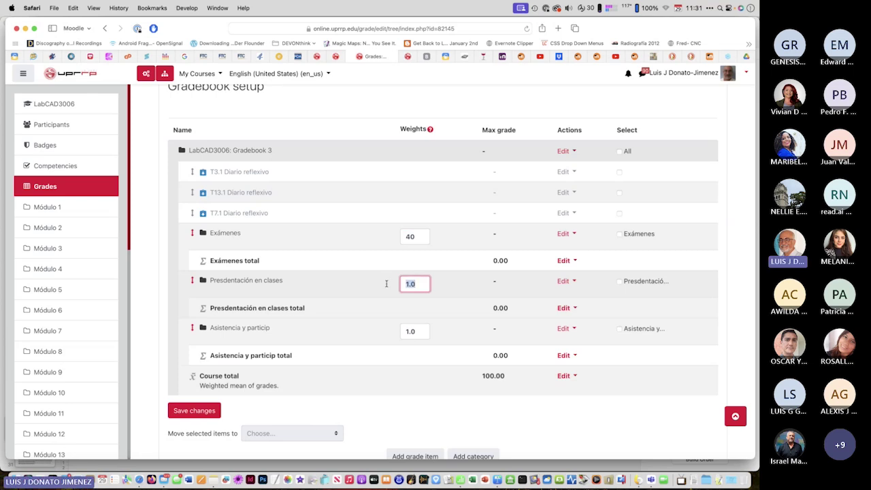
pyautogui.write('30')
pyautogui.moveTo(415, 330); pyautogui.dragTo(390, 333)
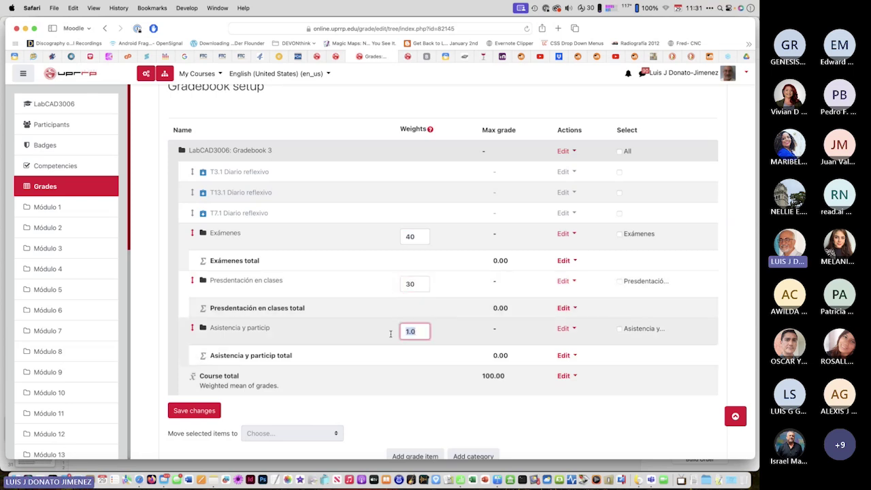
pyautogui.write('10')
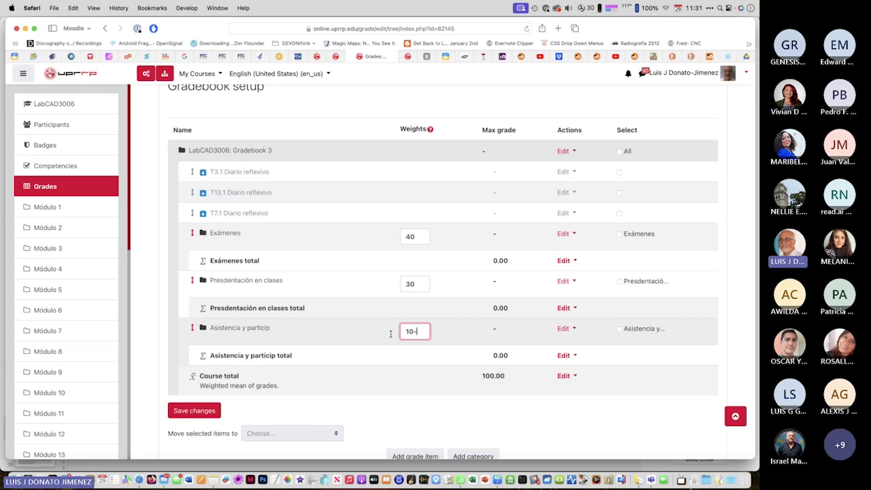
# Change the Presdentación en clases weight to 50 and save the gradebook setup
pyautogui.click(402, 284)
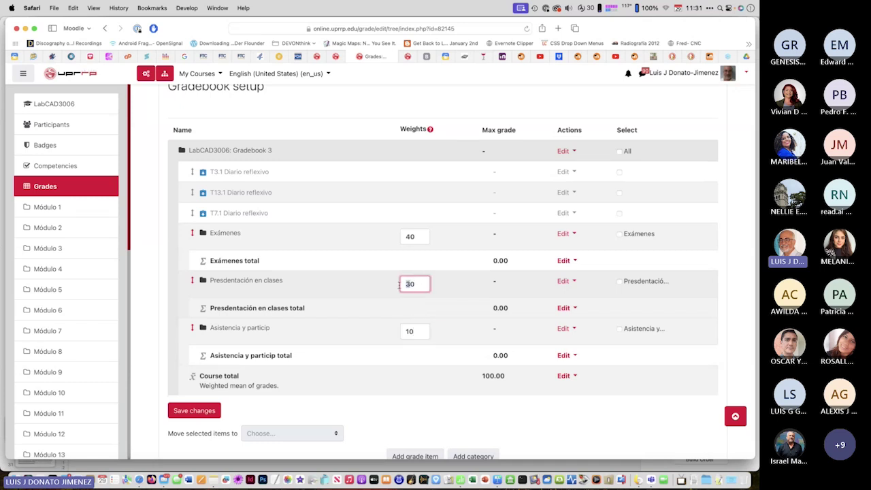
pyautogui.press('BackSpace')
pyautogui.write('5')
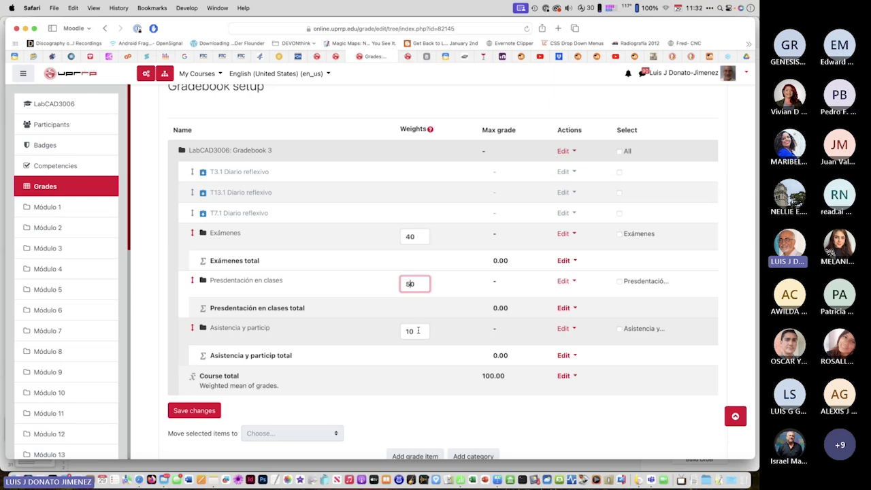
pyautogui.click(195, 411)
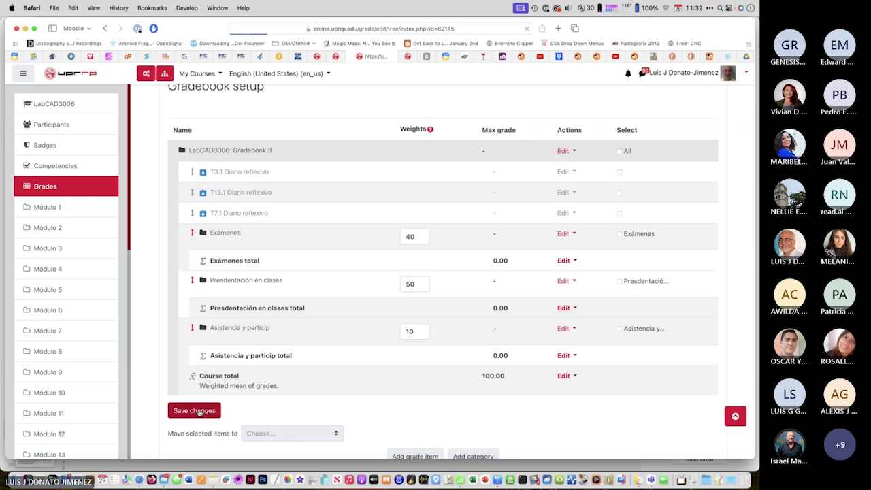
pyautogui.scroll(-4, 199, 412)
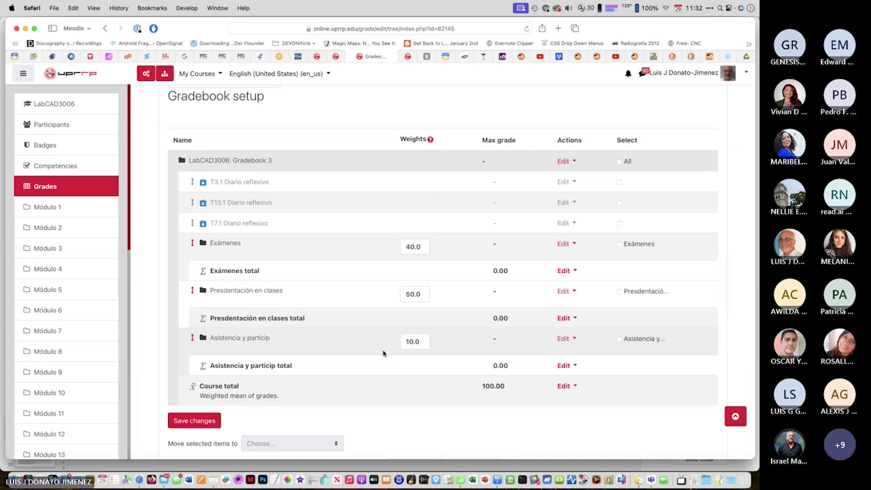
pyautogui.scroll(-2, 383, 353)
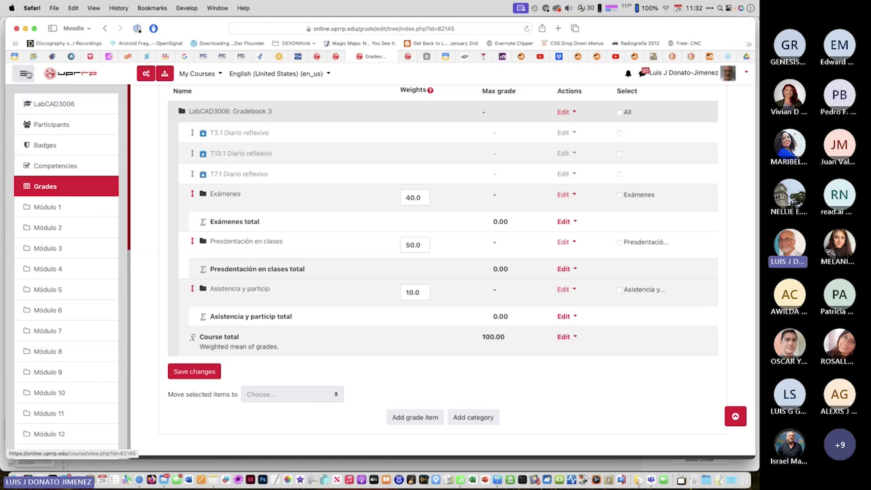
# Return to the LabCAD3006 course page and open the settings of the Registro de asistencia activity
pyautogui.click(56, 107)
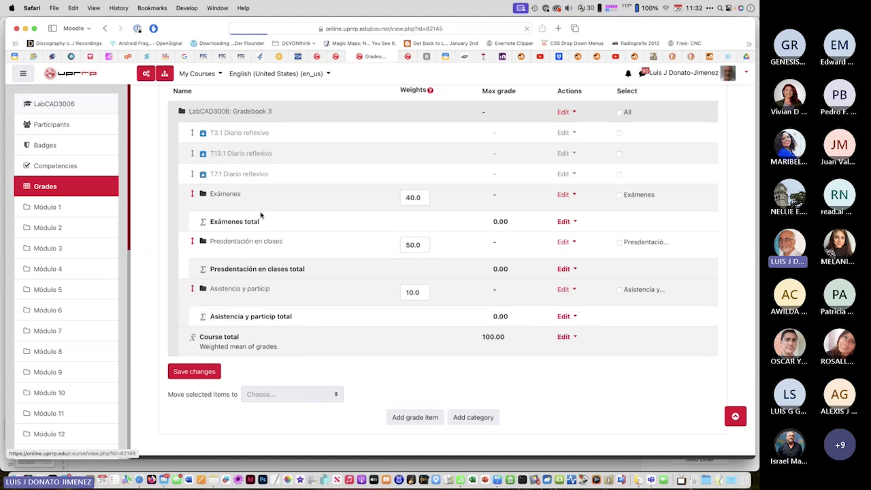
pyautogui.scroll(-8, 364, 283)
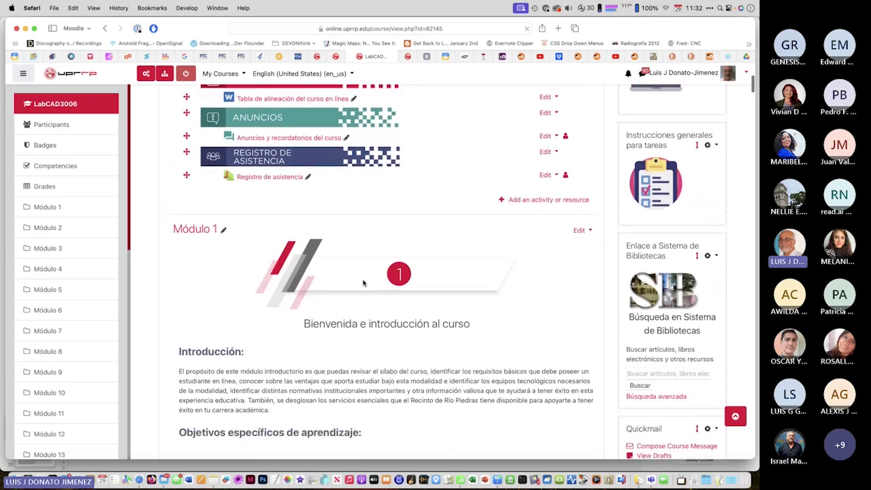
pyautogui.scroll(1, 363, 283)
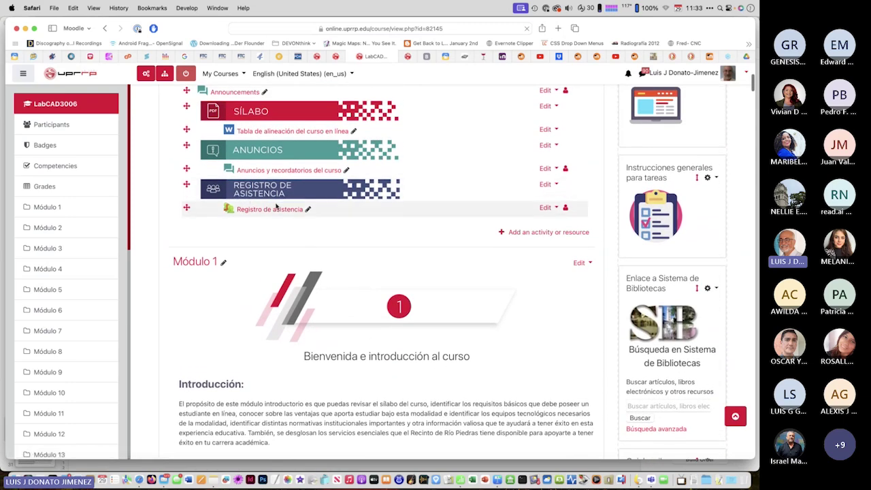
pyautogui.click(545, 208)
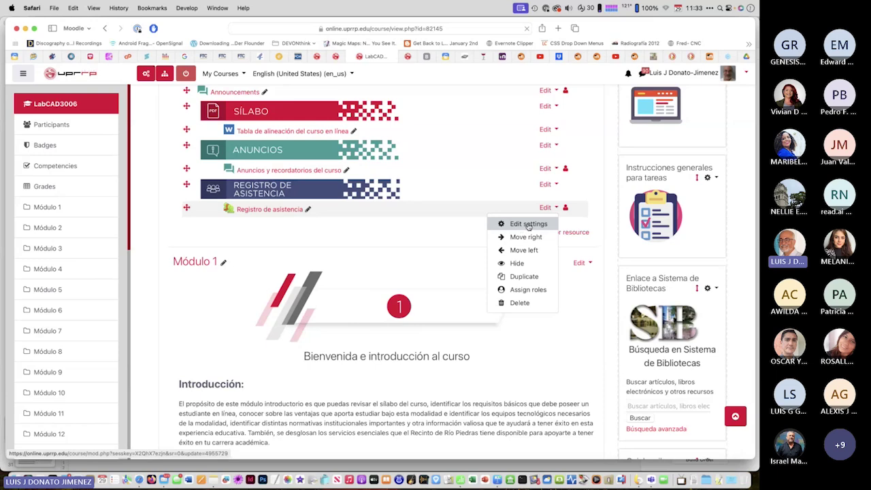
pyautogui.click(528, 224)
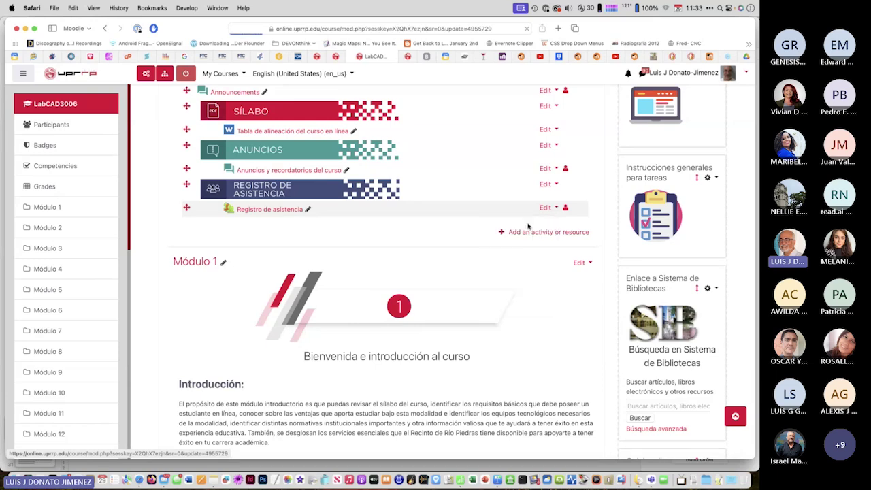
pyautogui.scroll(-5, 370, 247)
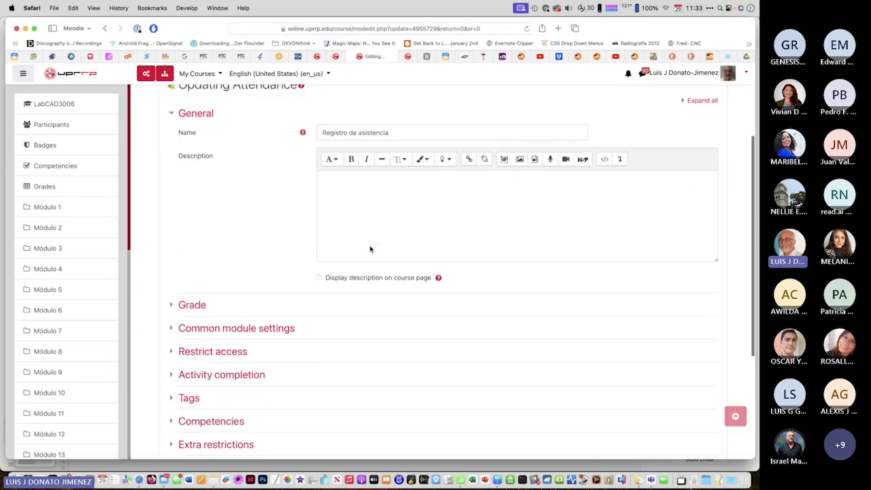
# Set the attendance activity's grade type to Point and its grade category to Asistencia y particip, saving and returning to the course
pyautogui.click(172, 220)
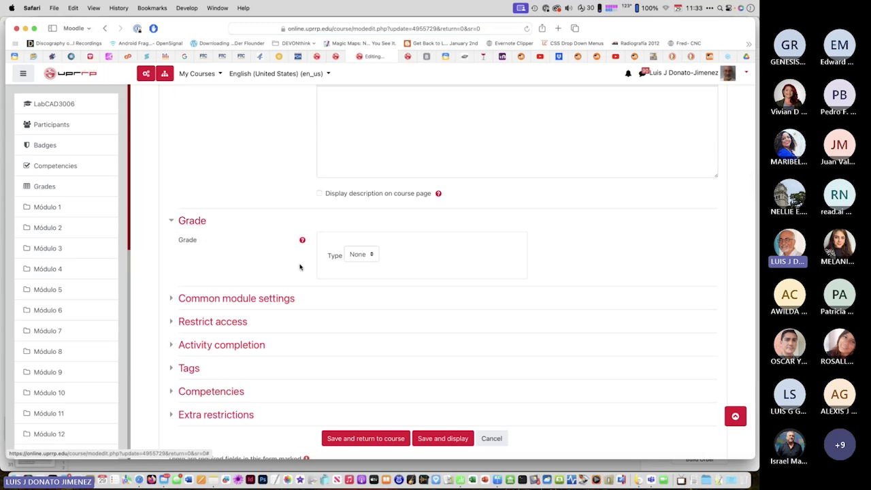
pyautogui.click(366, 254)
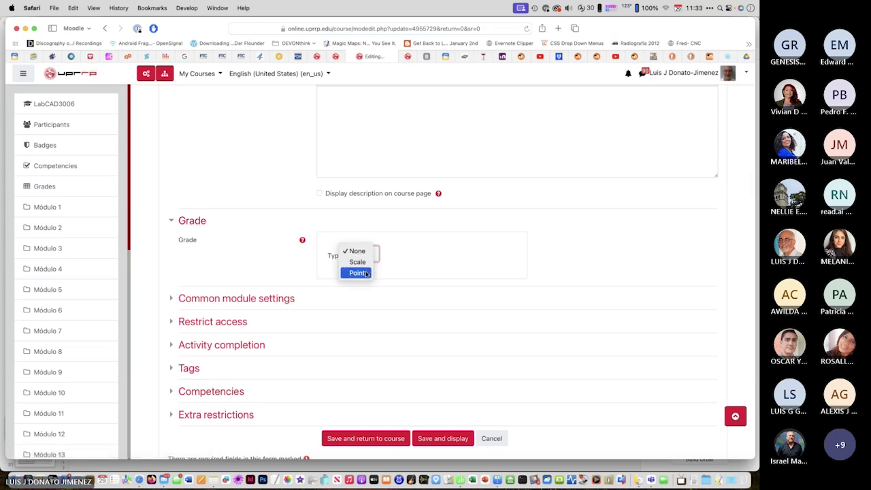
pyautogui.click(365, 273)
pyautogui.scroll(-3, 350, 287)
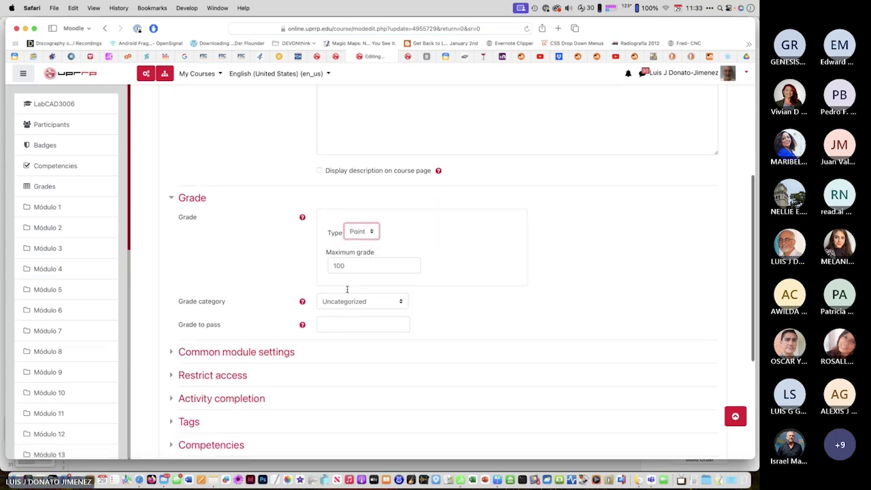
pyautogui.click(407, 253)
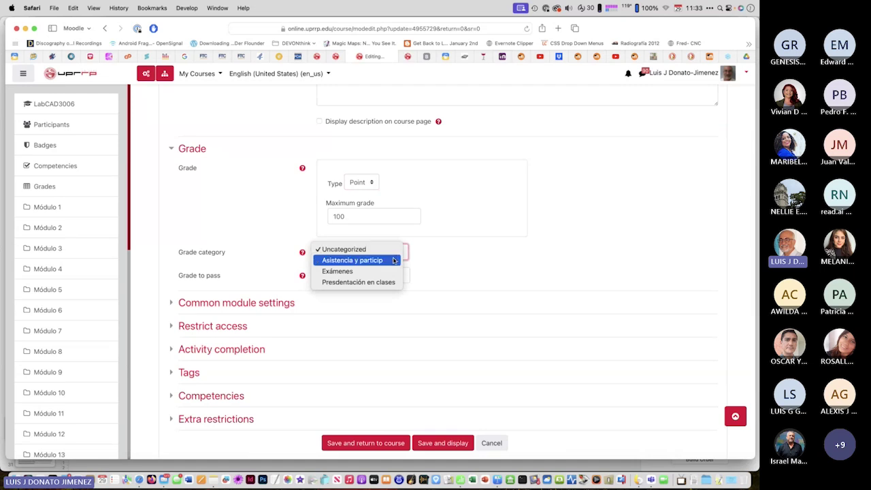
pyautogui.click(392, 261)
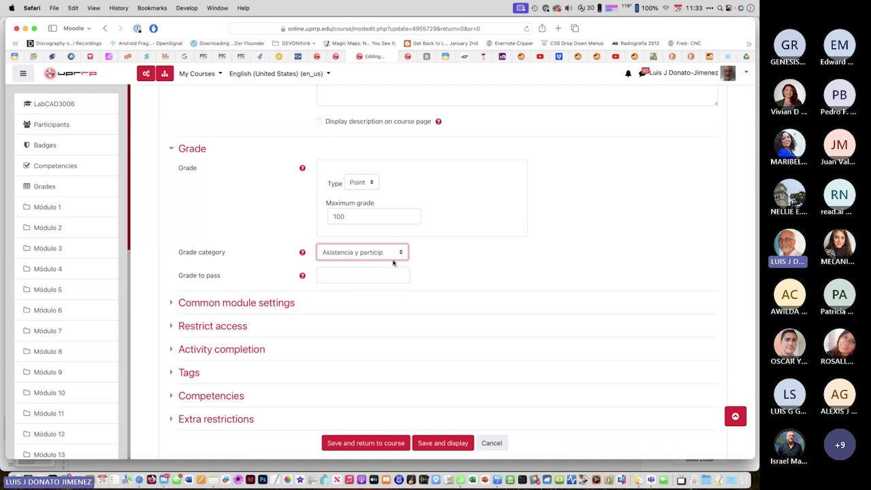
pyautogui.click(379, 443)
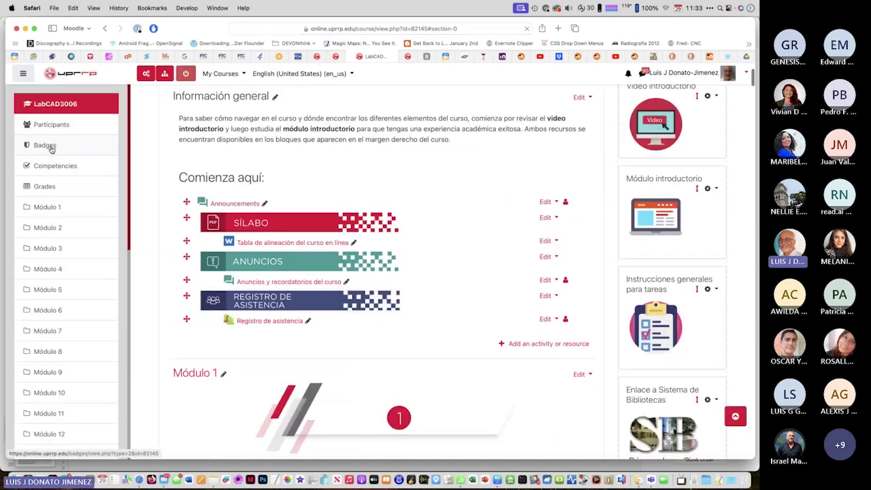
# Open the course's grader report and examine the grade category columns through to the course total
pyautogui.click(45, 189)
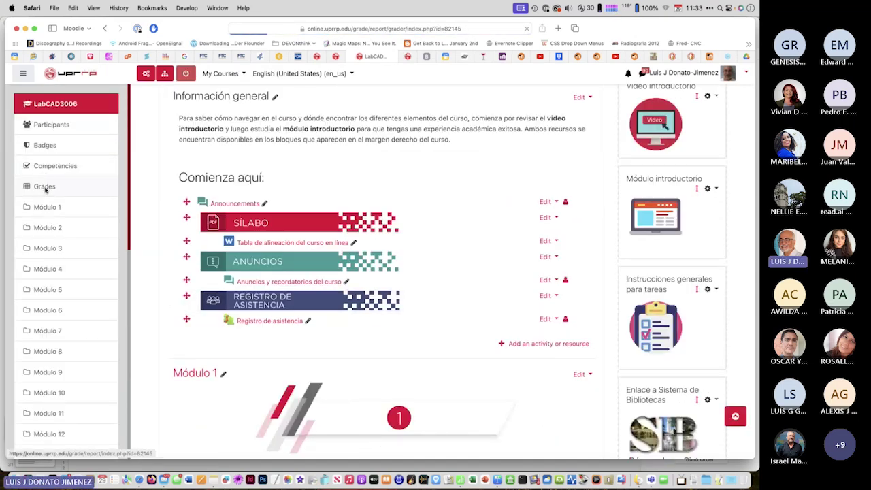
pyautogui.scroll(-1, 317, 245)
pyautogui.scroll(-2, 317, 245)
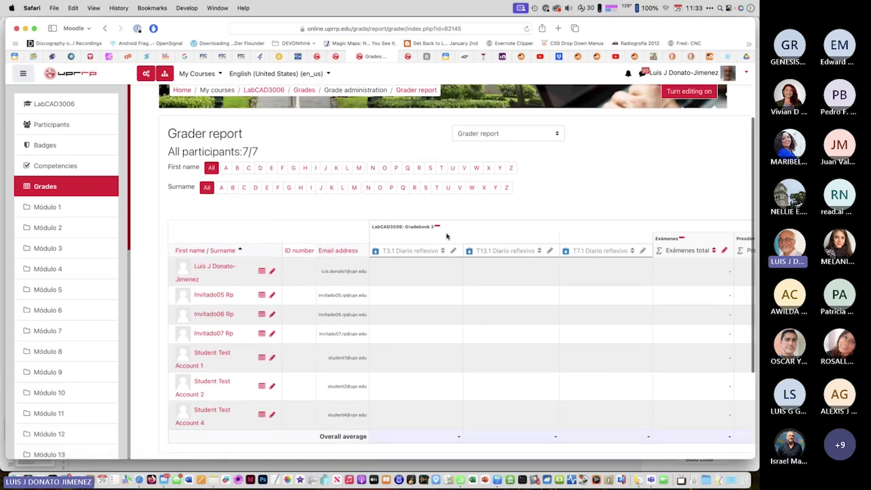
pyautogui.hscroll(5, 449, 239)
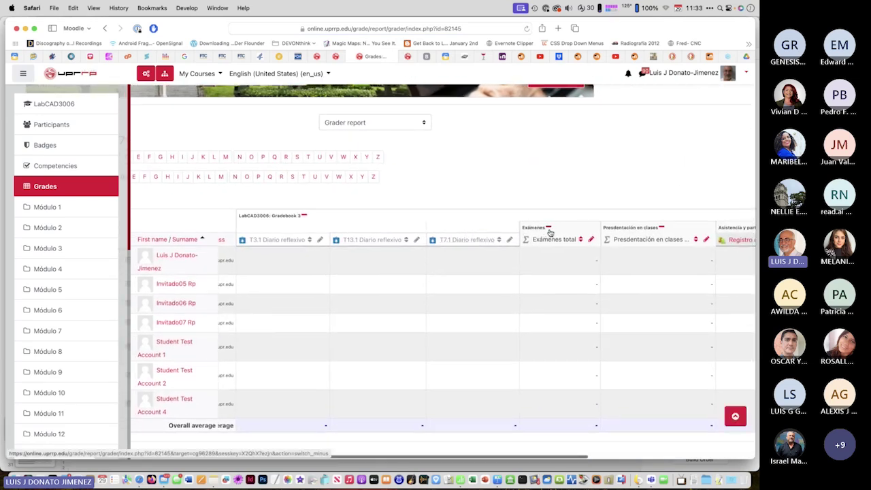
pyautogui.hscroll(5, 557, 231)
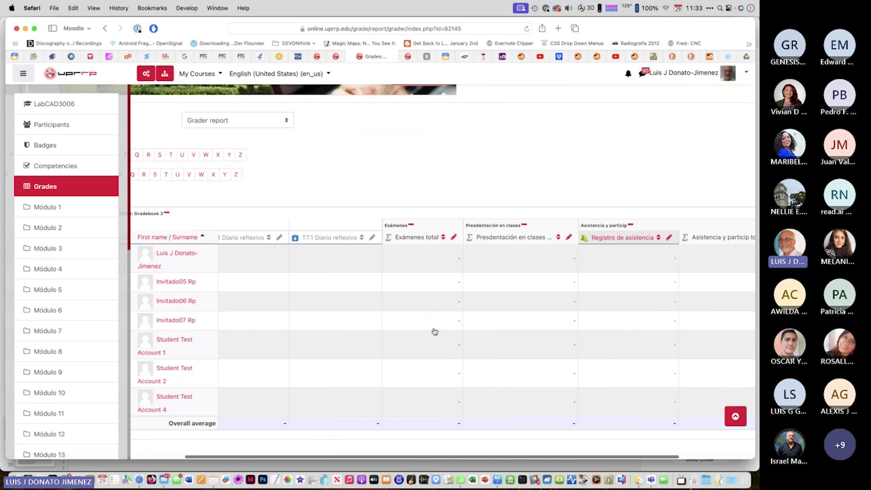
pyautogui.hscroll(3, 508, 327)
pyautogui.hscroll(2, 509, 327)
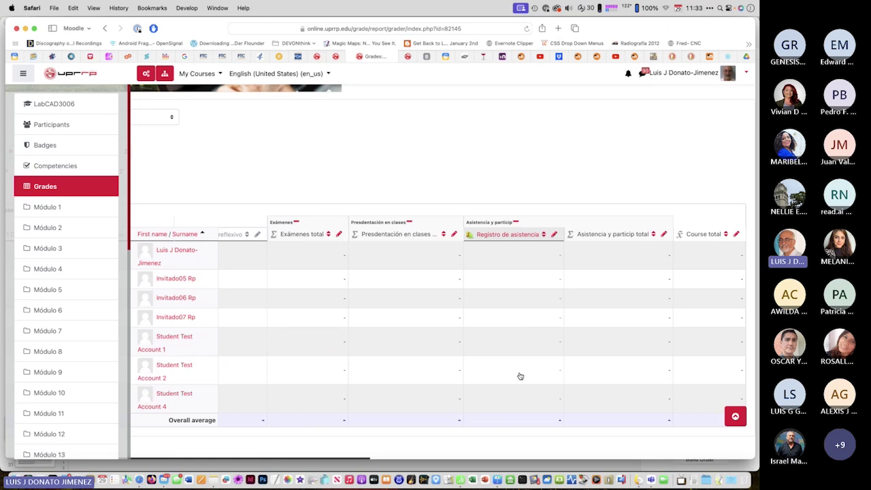
# Open the course's gradebook setup and review its items, categories and weights down to the course total
pyautogui.hscroll(-9, 520, 375)
pyautogui.hscroll(-5, 520, 376)
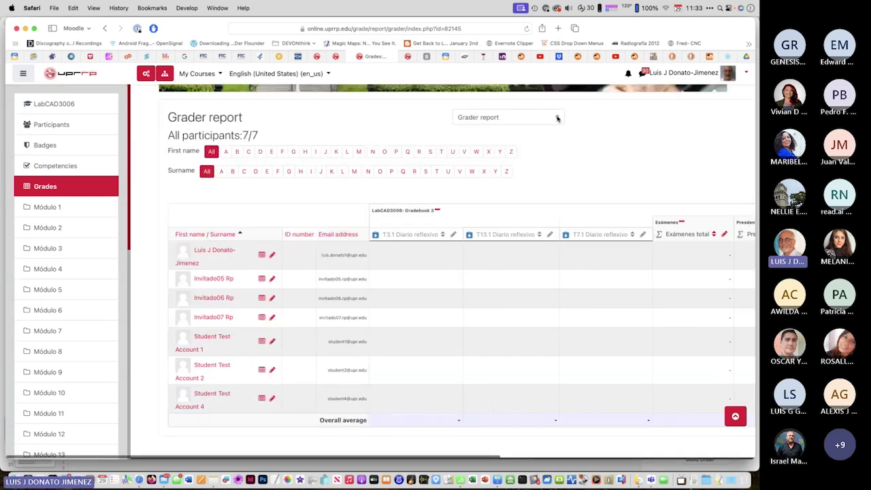
pyautogui.click(555, 117)
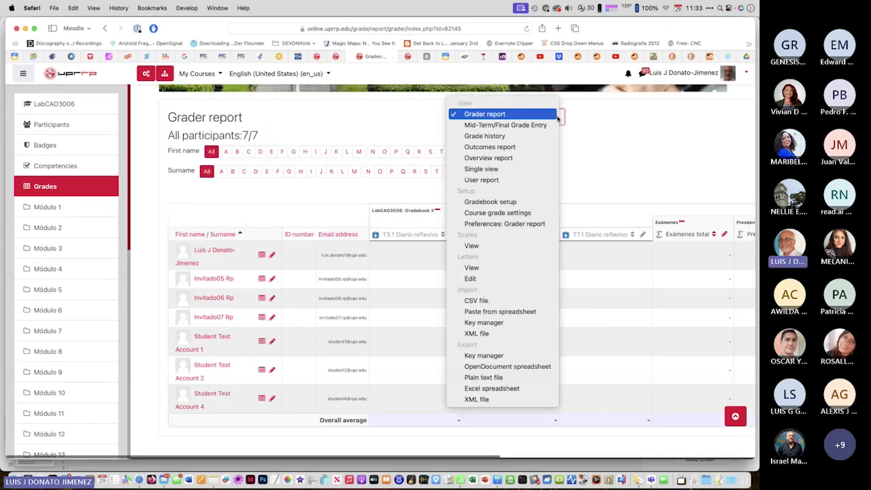
pyautogui.click(524, 203)
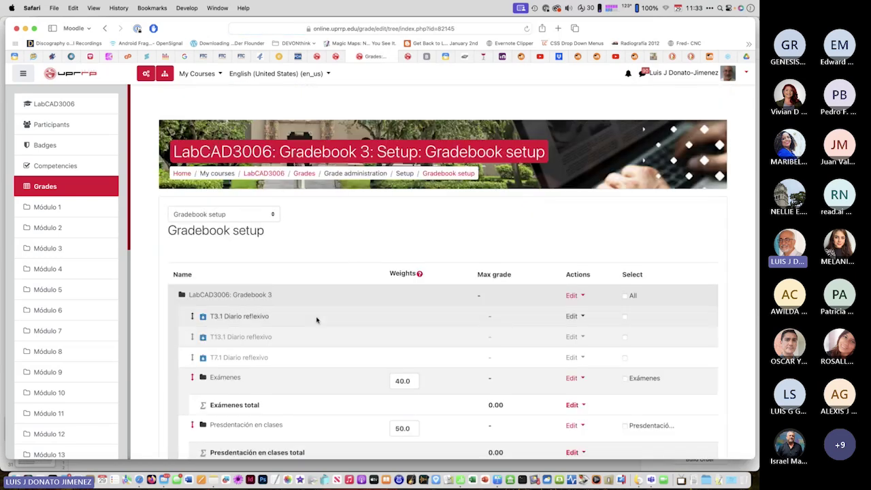
pyautogui.scroll(-6, 316, 320)
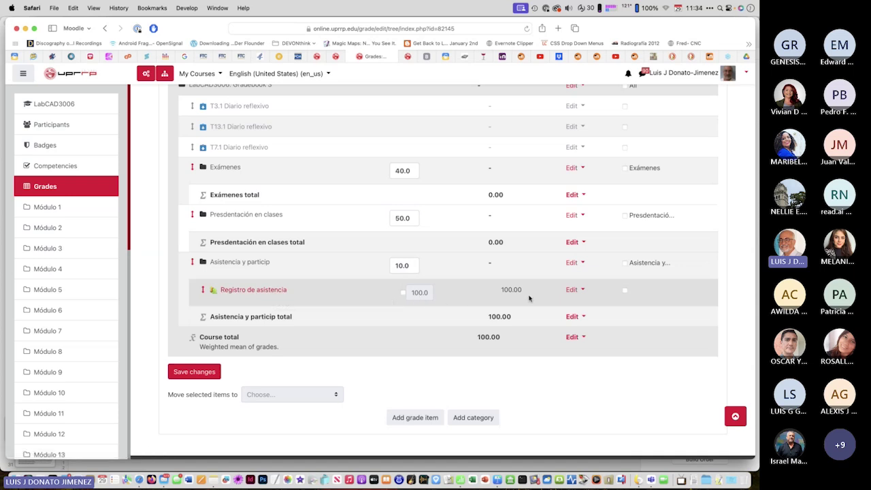
pyautogui.scroll(2, 530, 298)
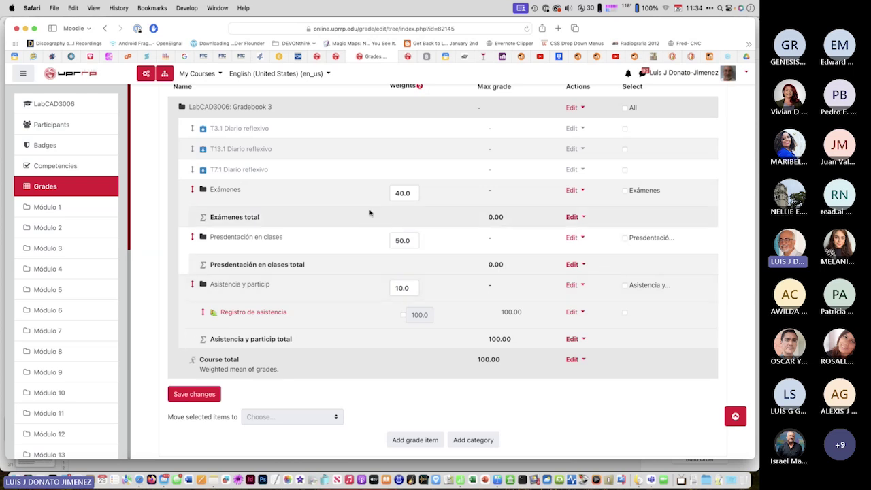
# Move the T3.1 Diario reflexivo grade item into the Exámenes category
pyautogui.click(625, 128)
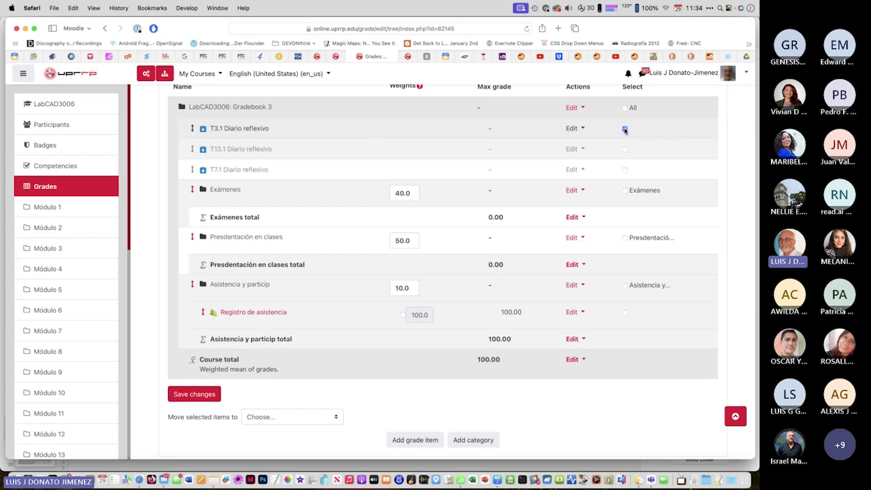
pyautogui.scroll(-3, 623, 130)
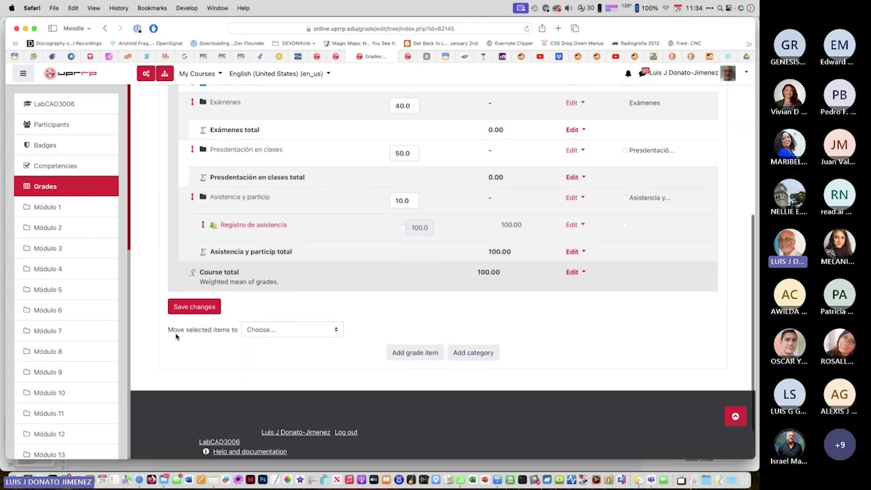
pyautogui.click(336, 331)
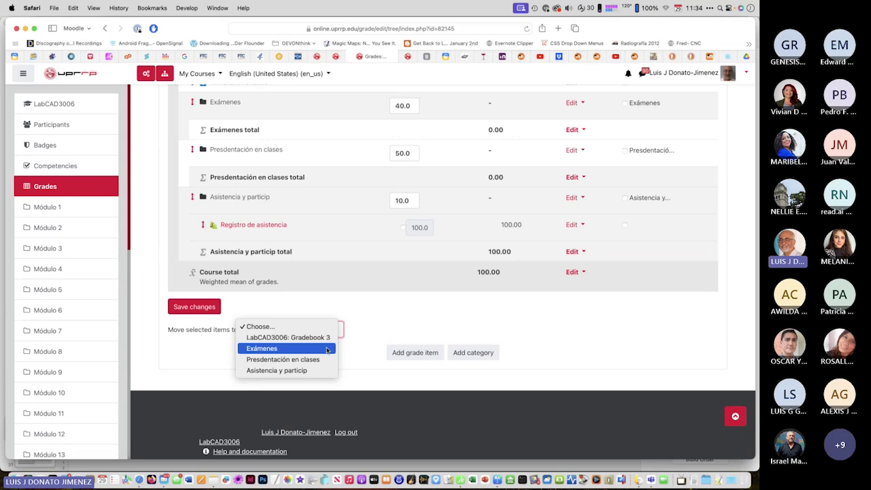
pyautogui.click(326, 350)
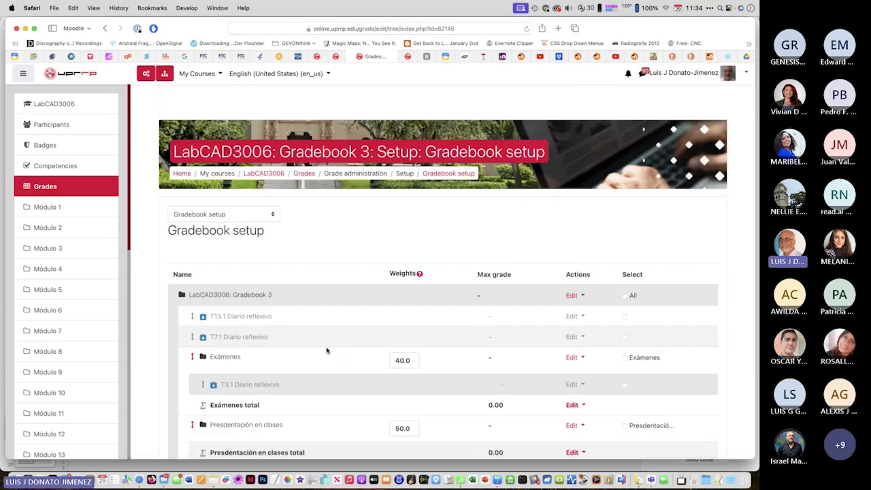
# Move the T13.1 and T7.1 Diario reflexivo grade items together into the Presdentación en clases category
pyautogui.scroll(-5, 326, 349)
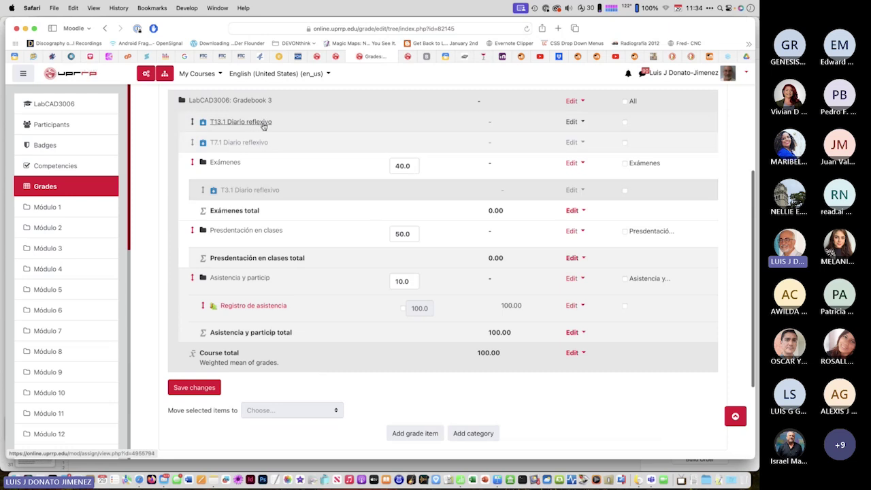
pyautogui.click(624, 122)
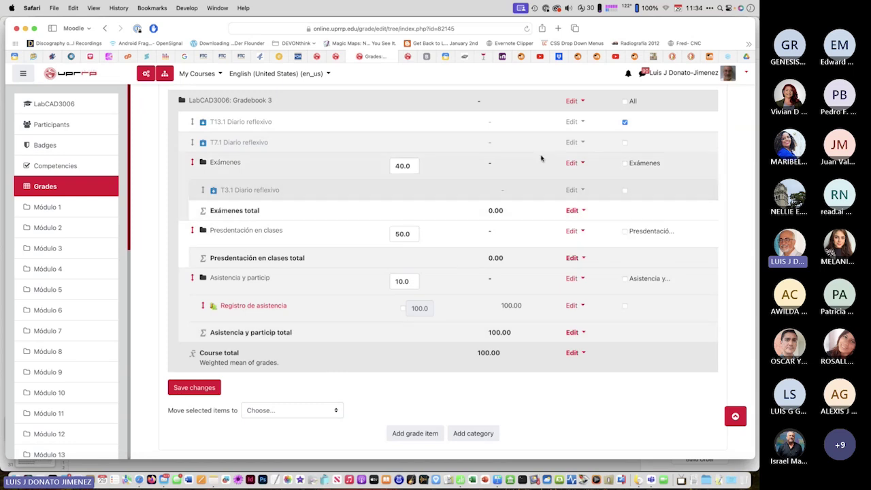
pyautogui.click(625, 143)
pyautogui.click(335, 411)
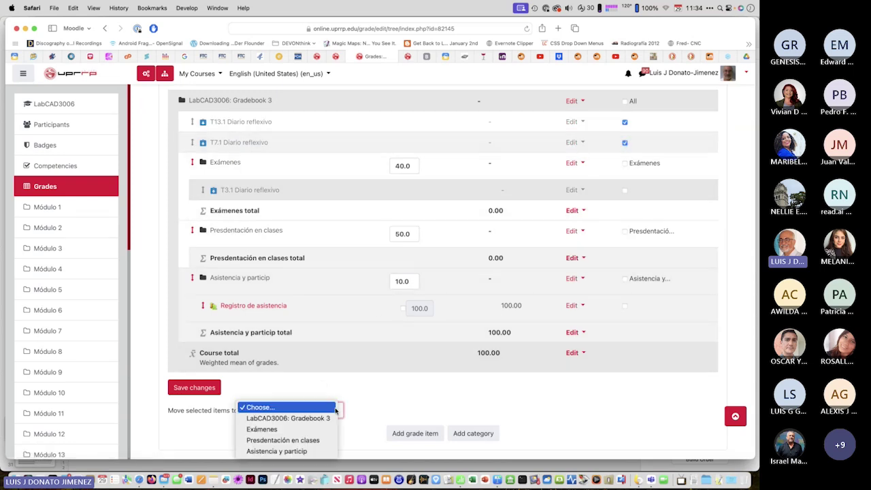
pyautogui.click(328, 440)
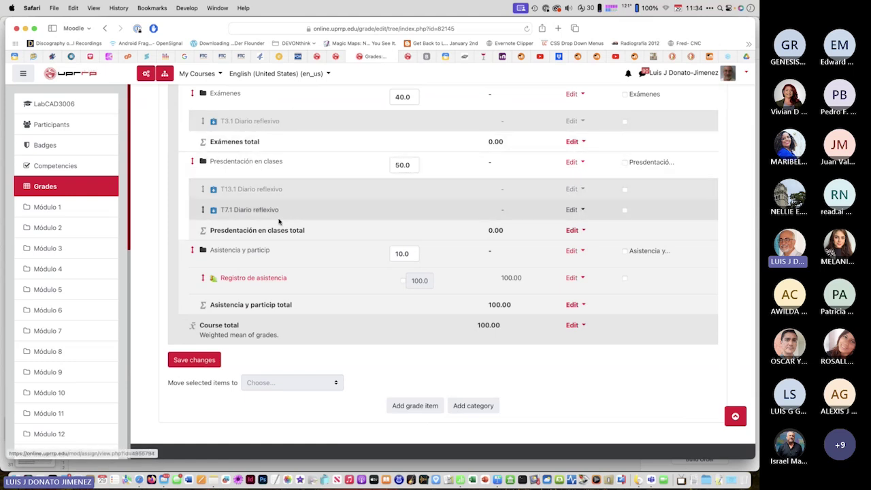
pyautogui.scroll(3, 278, 215)
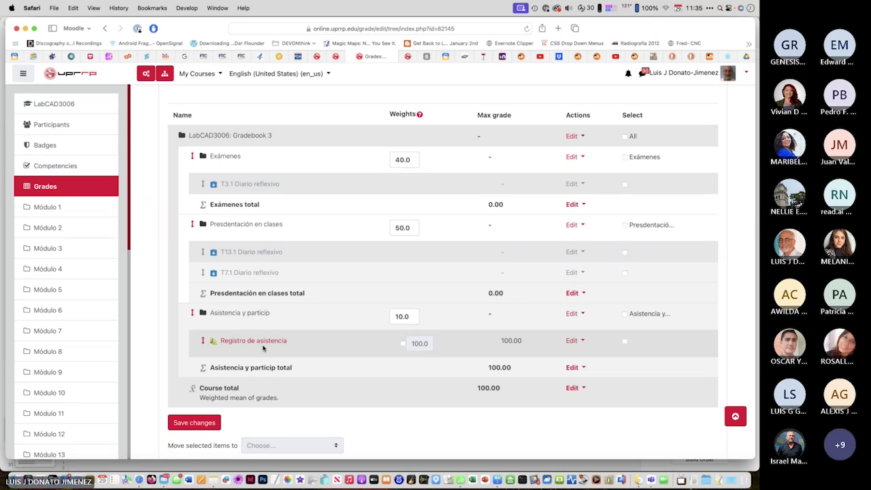
# Switch to the slide presentation and advance to the annotated Registro de notas en Moodle slide
pyautogui.press('super+Tab')
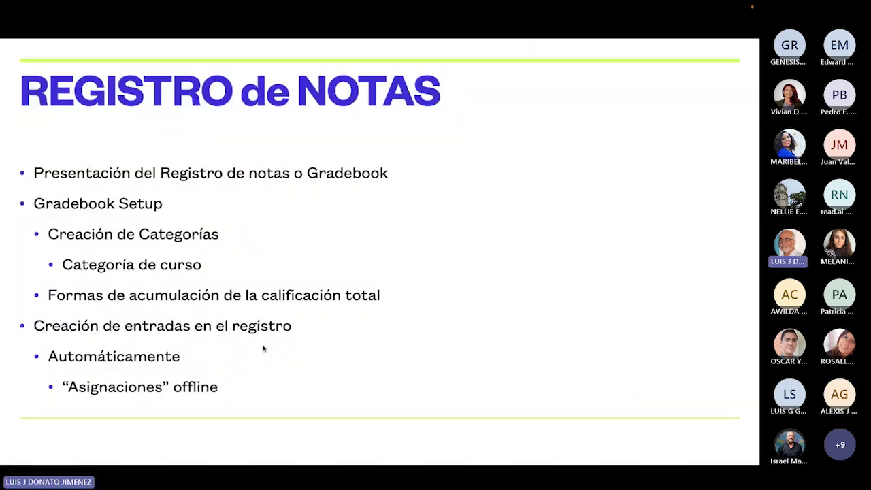
pyautogui.press('Right')
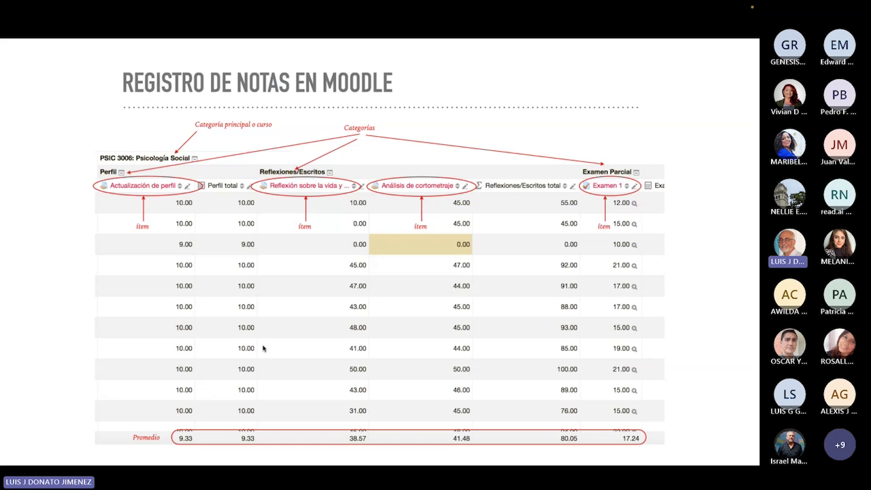
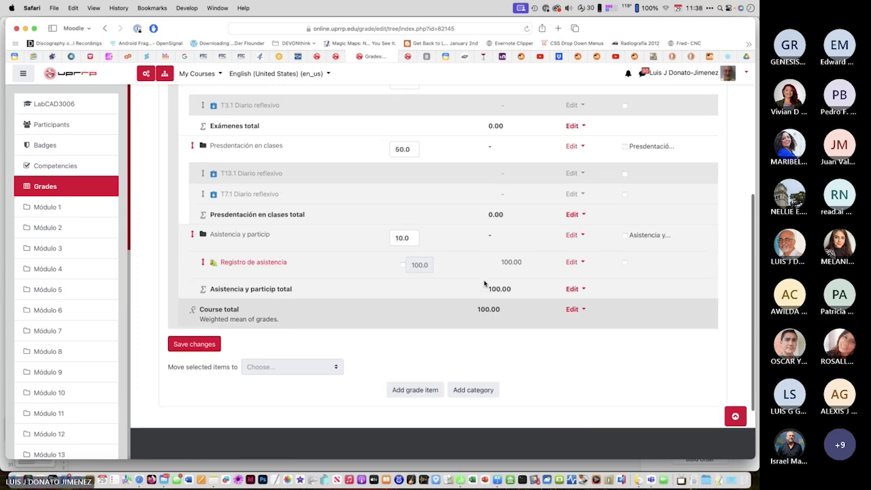
# Return to the LabCAD3006 course page, view the activities and resources that can be added to Módulo 2, and close the chooser
pyautogui.scroll(-1, 484, 283)
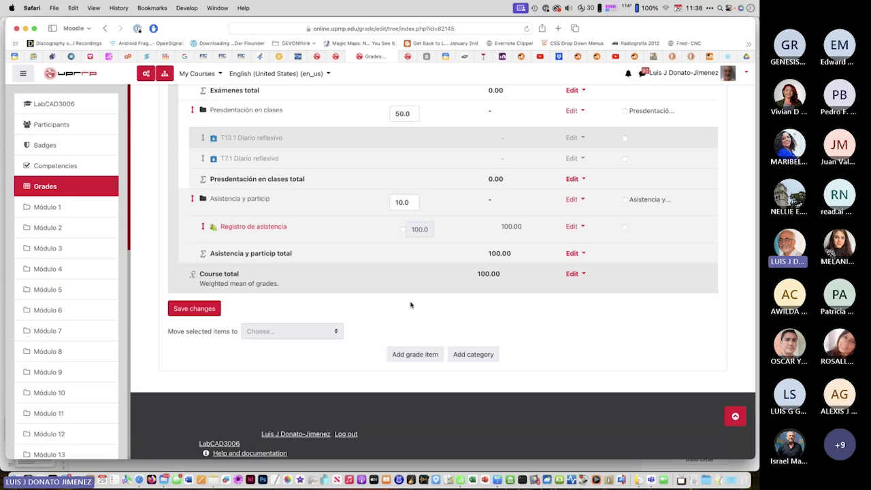
pyautogui.click(52, 103)
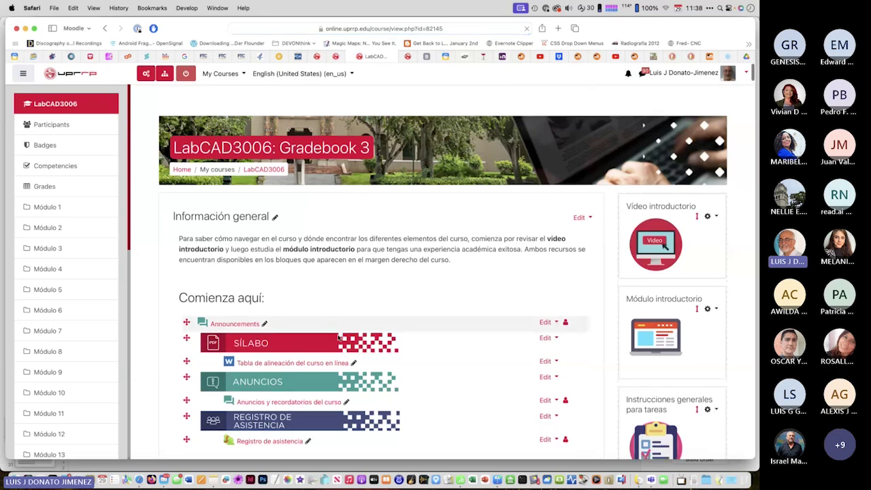
pyautogui.scroll(-15, 338, 337)
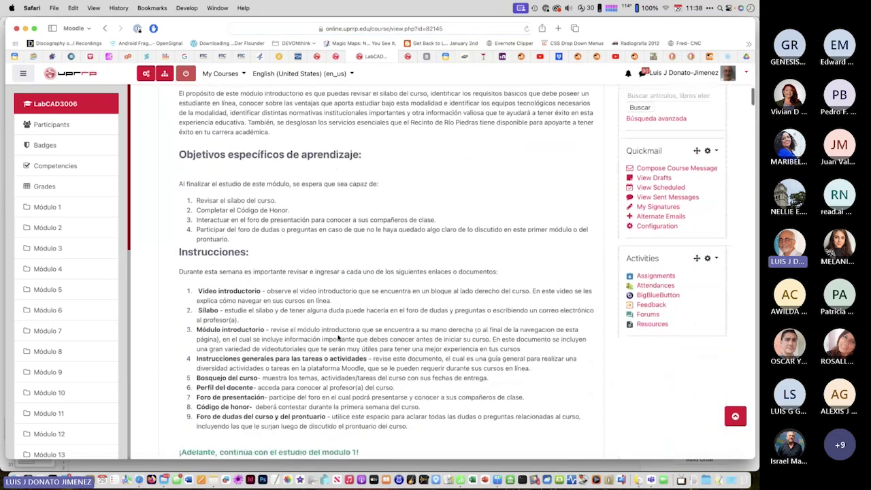
pyautogui.scroll(-5, 338, 337)
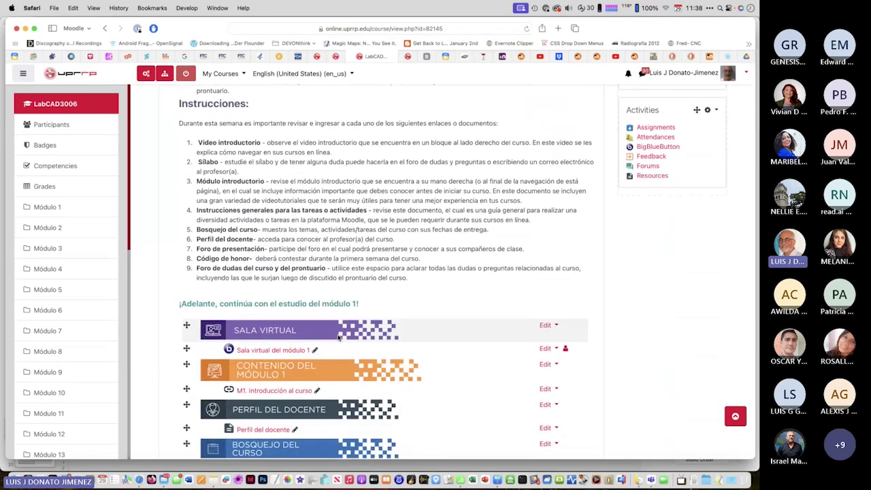
pyautogui.scroll(-6, 338, 336)
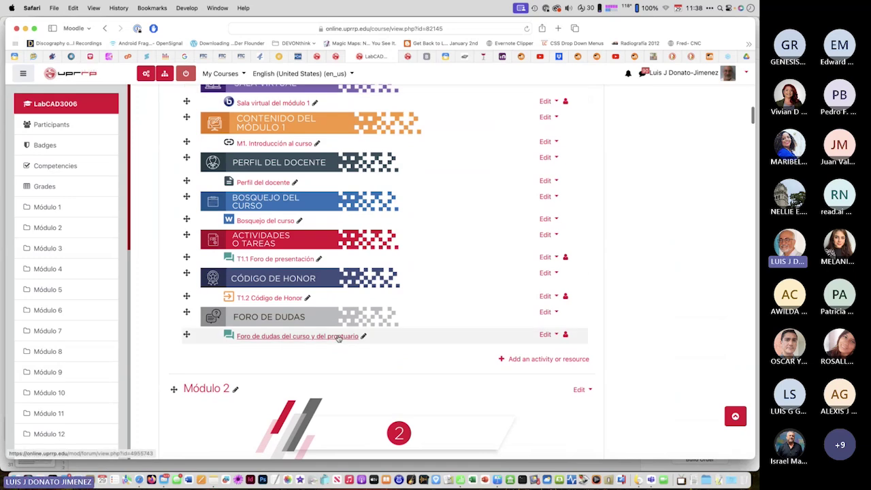
pyautogui.scroll(-5, 338, 337)
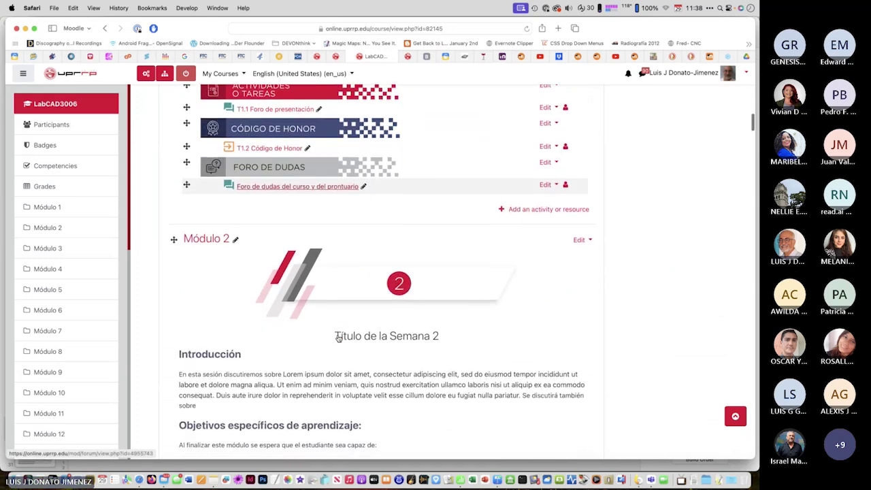
pyautogui.scroll(-5, 339, 336)
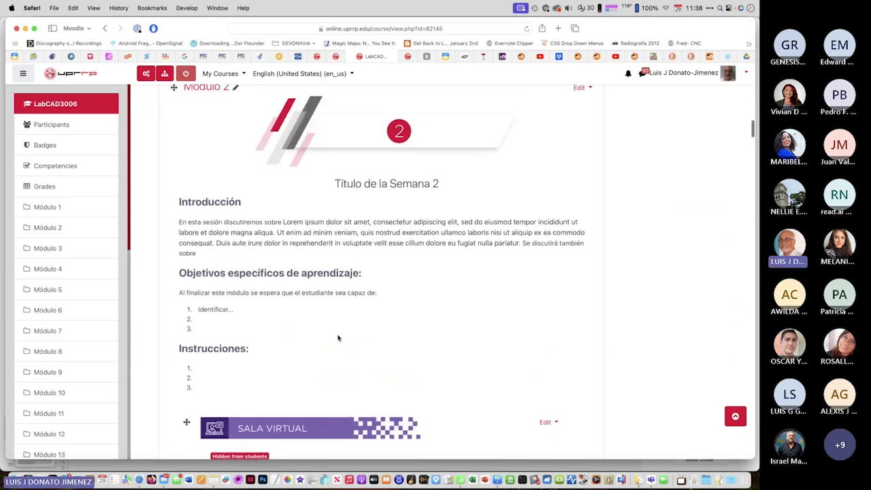
pyautogui.scroll(1, 338, 338)
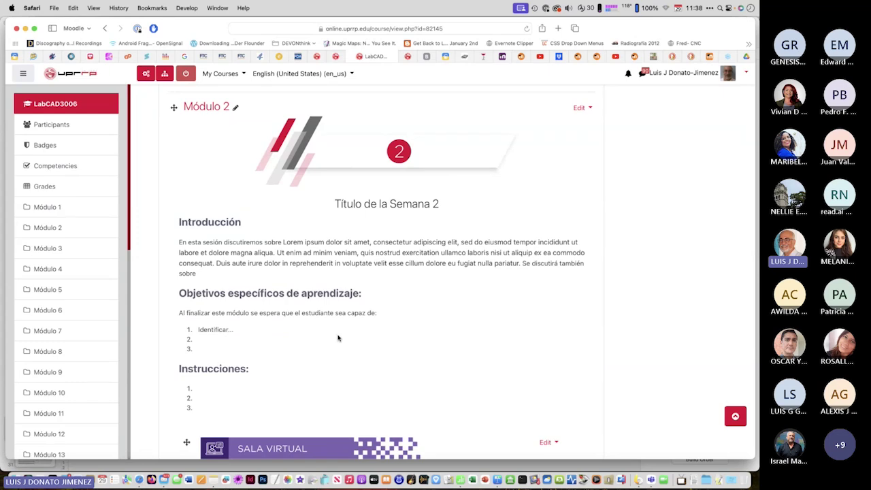
pyautogui.scroll(-8, 338, 337)
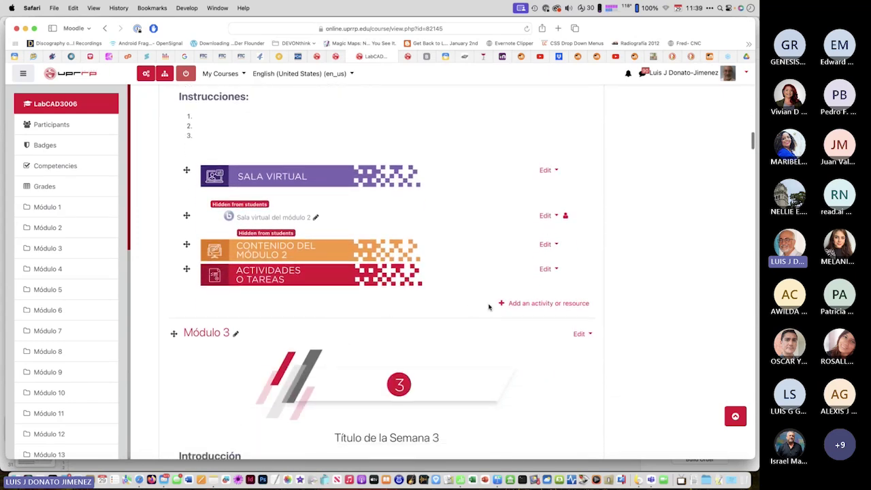
pyautogui.click(535, 307)
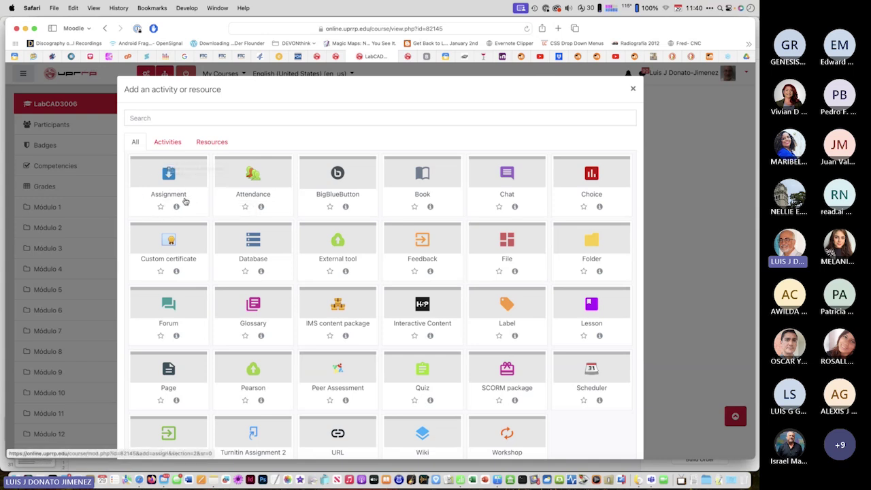
pyautogui.click(633, 90)
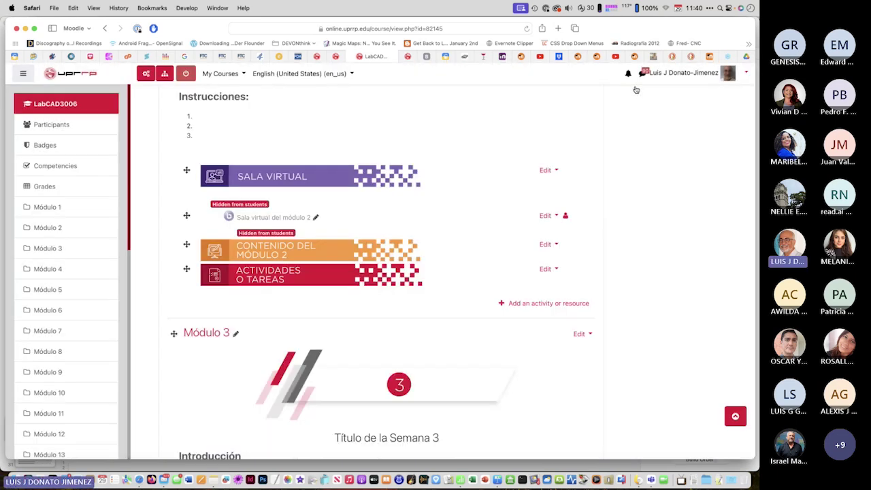
# Open the grader report of the LABCAD3005: Gradebook 2 course and examine its category columns through to the course total
pyautogui.scroll(-3, 548, 251)
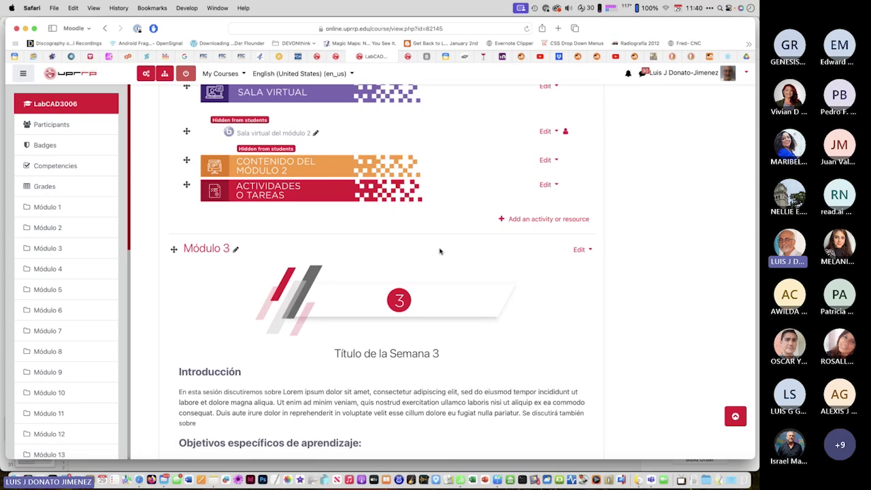
pyautogui.scroll(10, 440, 249)
pyautogui.click(223, 73)
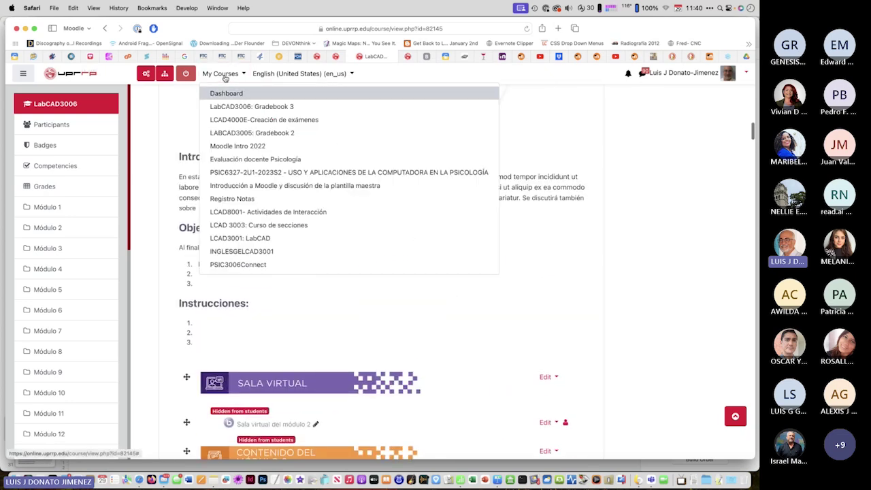
pyautogui.click(228, 134)
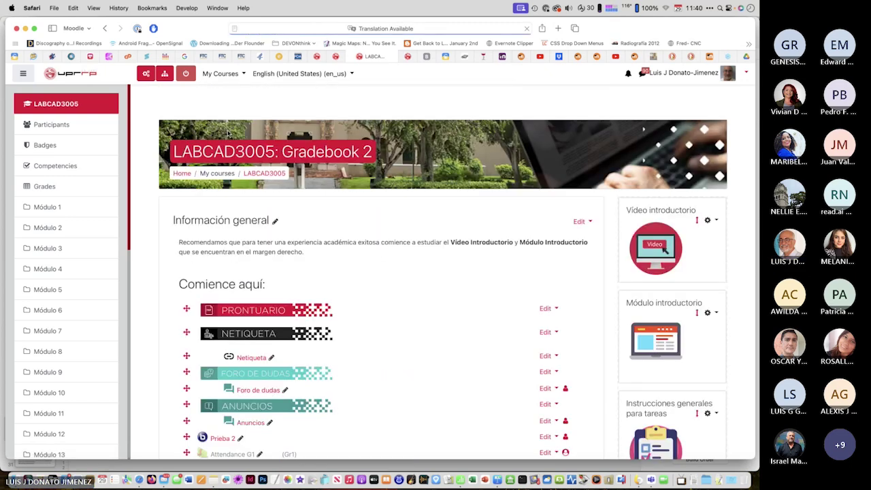
pyautogui.click(41, 185)
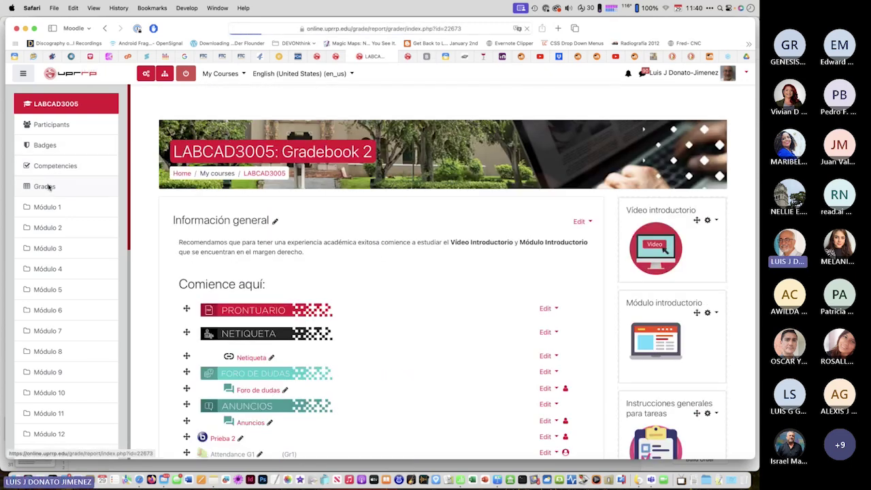
pyautogui.scroll(-5, 427, 262)
pyautogui.hscroll(10, 427, 263)
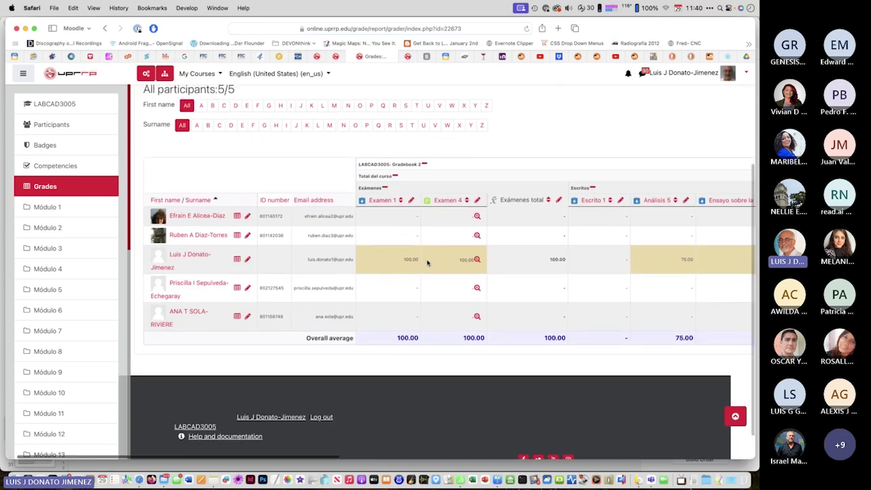
pyautogui.hscroll(10, 427, 262)
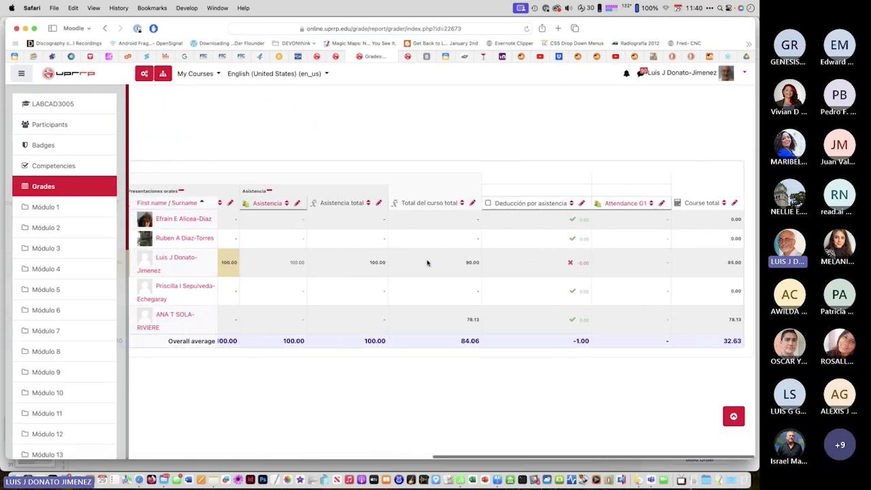
pyautogui.hscroll(-5, 427, 262)
pyautogui.hscroll(-15, 427, 262)
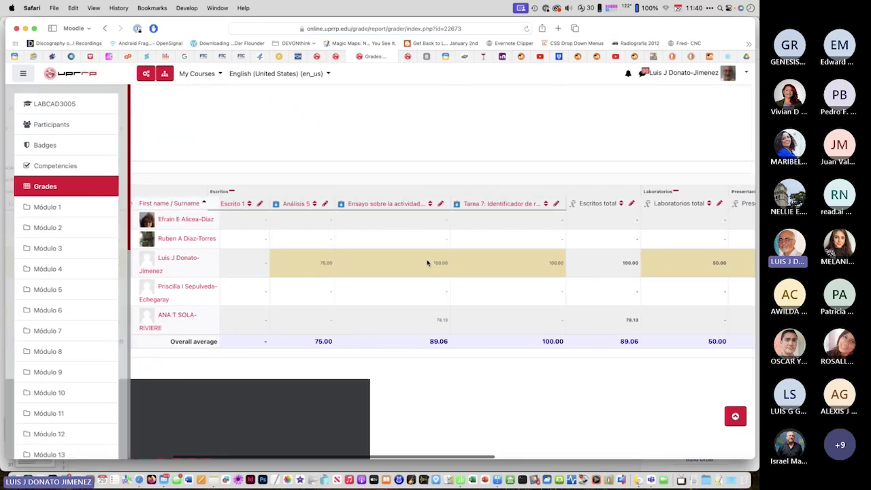
# Open the Gradebook setup of LABCAD3005: Gradebook 2 and examine its categories and grade items down to the course total
pyautogui.hscroll(-5, 427, 263)
pyautogui.scroll(3, 427, 262)
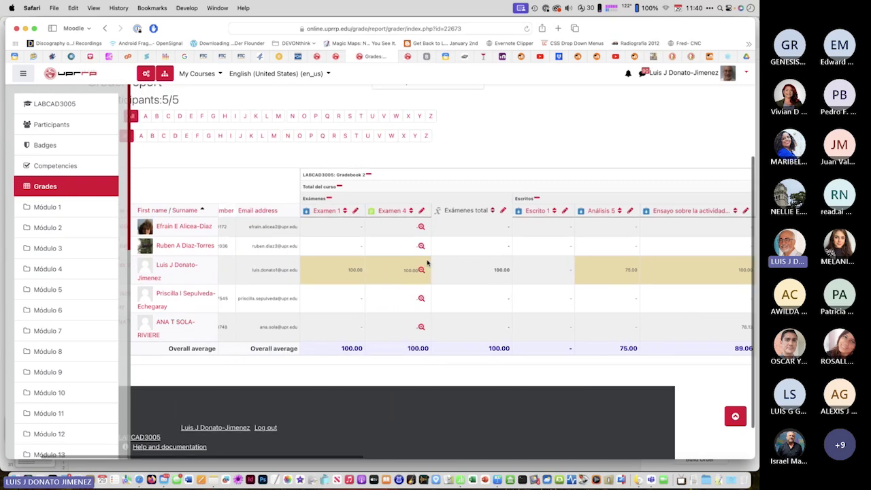
pyautogui.click(482, 119)
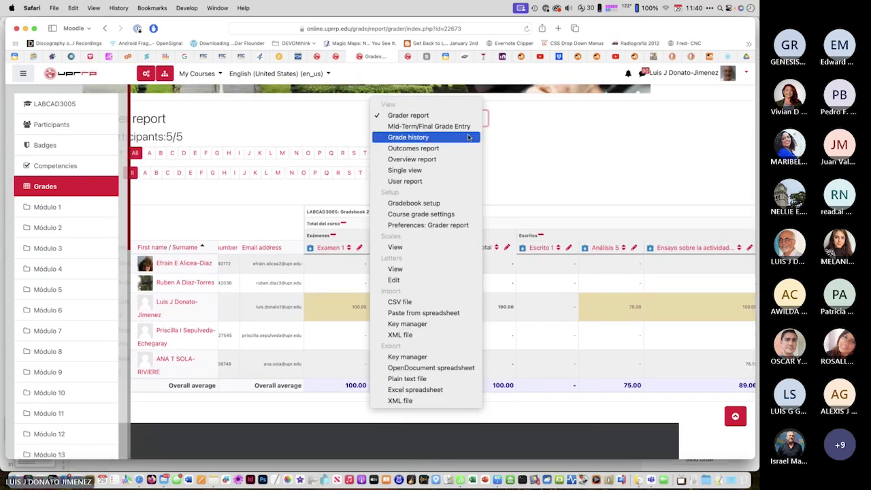
pyautogui.click(458, 203)
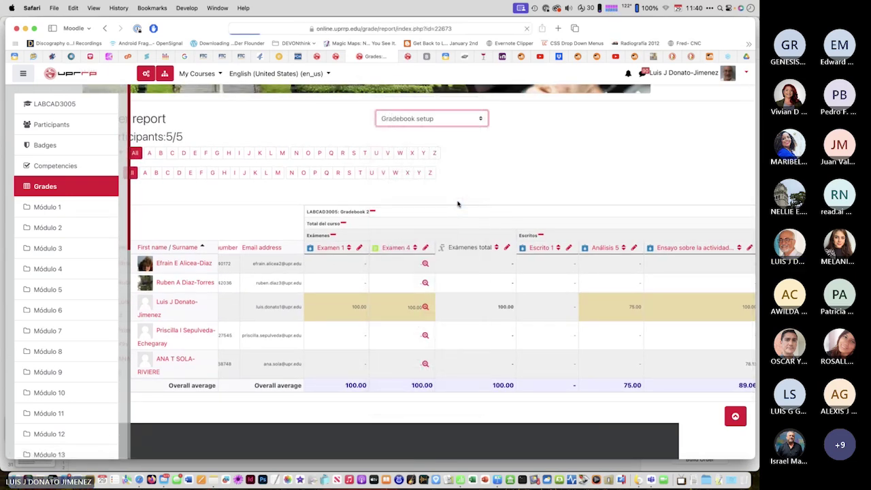
pyautogui.scroll(-3, 399, 297)
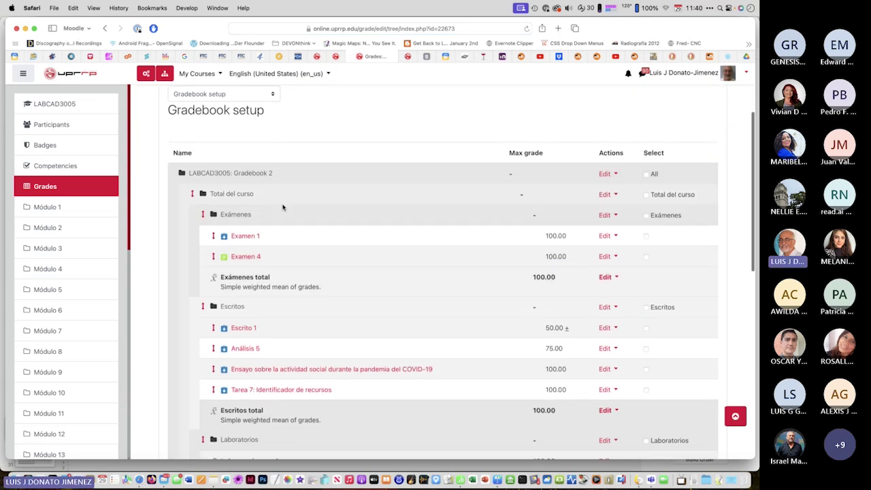
pyautogui.scroll(-3, 286, 197)
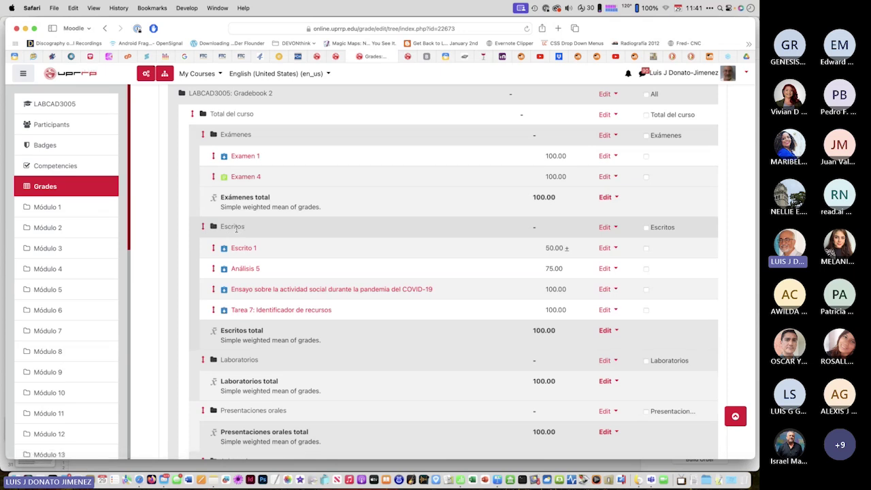
pyautogui.scroll(-2, 231, 228)
pyautogui.scroll(-5, 242, 224)
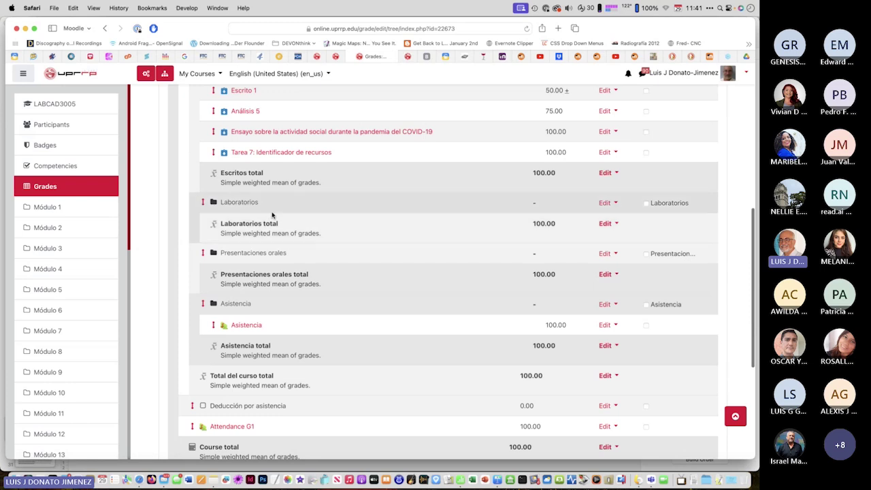
pyautogui.scroll(-3, 272, 215)
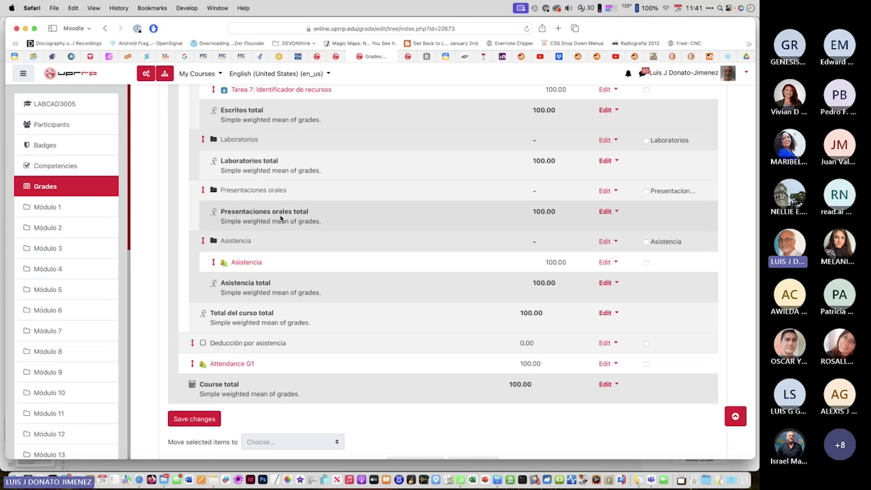
pyautogui.scroll(-2, 280, 217)
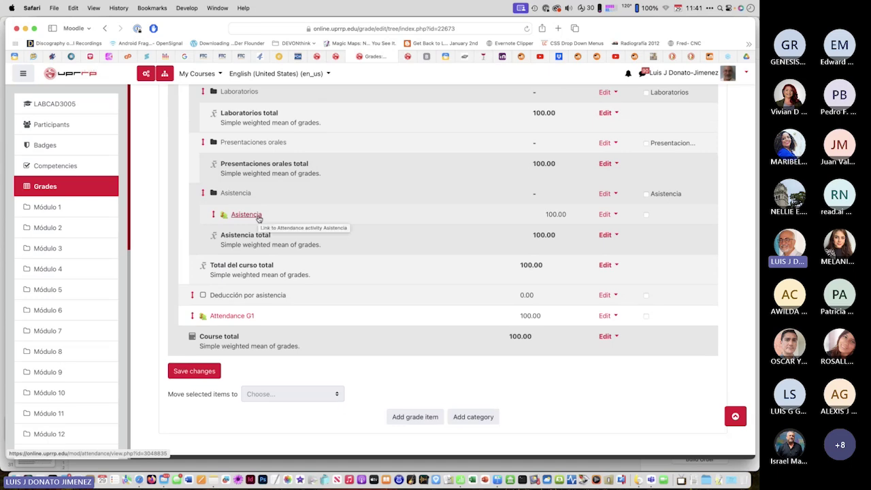
# Review the setup tree again from its root, checking the items nested under Total del curso, Exámenes and Escritos
pyautogui.scroll(10, 259, 218)
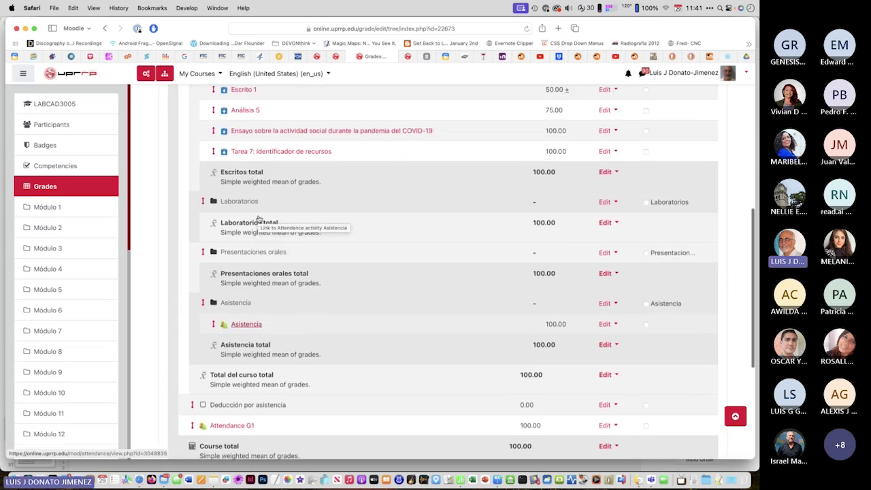
pyautogui.scroll(-3, 258, 218)
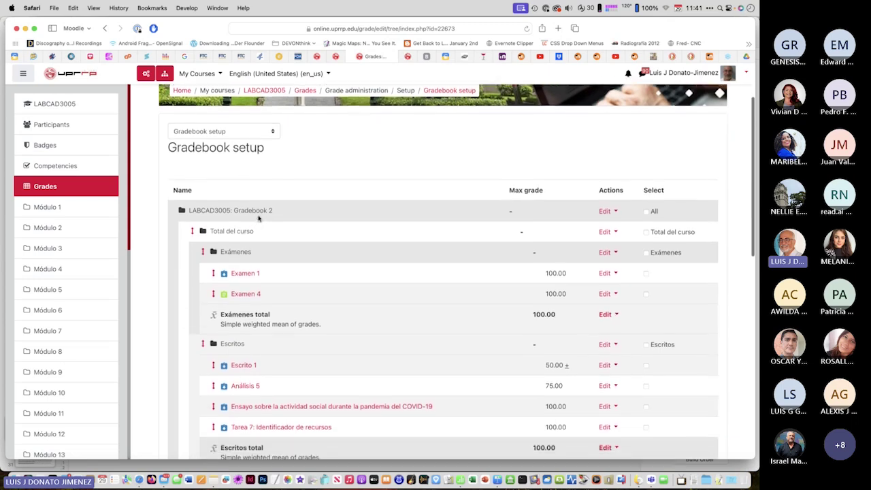
pyautogui.scroll(-1, 258, 218)
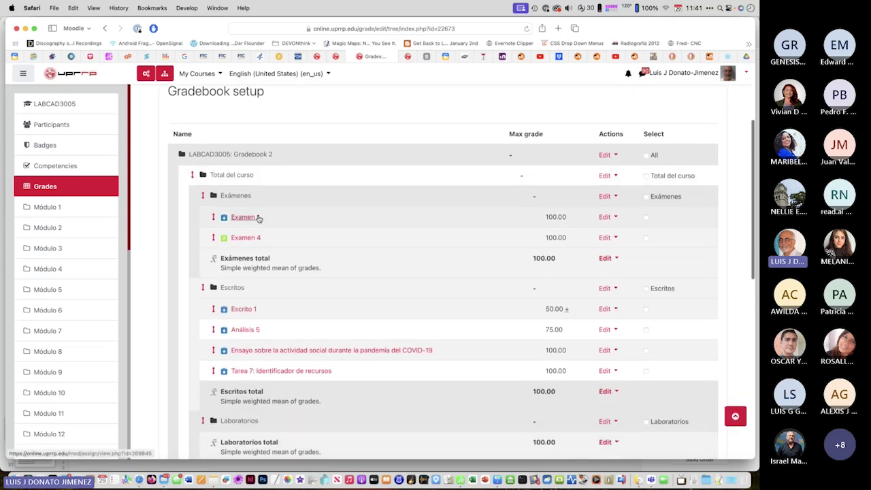
pyautogui.scroll(4, 259, 219)
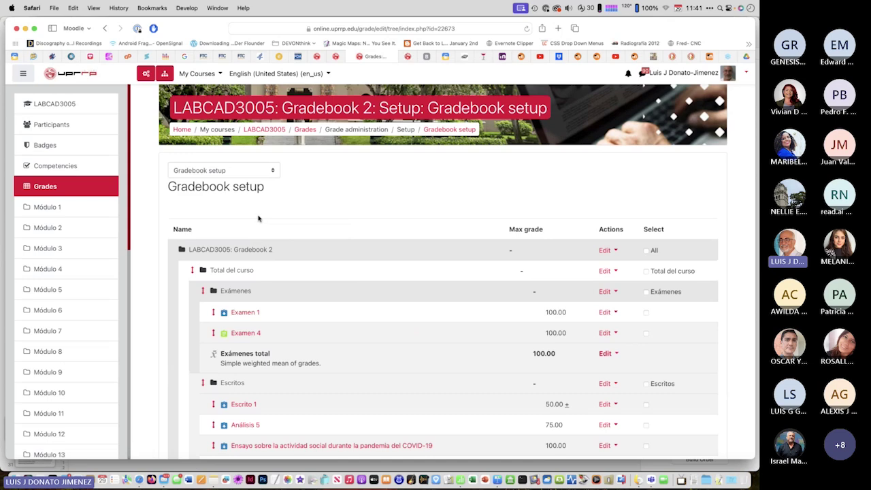
pyautogui.scroll(-2, 259, 219)
pyautogui.scroll(3, 258, 218)
pyautogui.scroll(2, 258, 219)
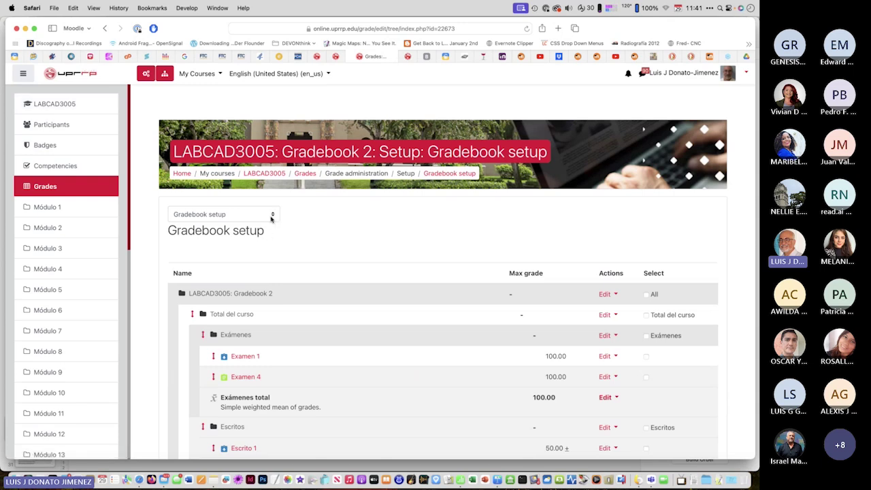
# Return to the grader report and examine its columns through Deducción por asistencia and Course total, ending back at Exámenes
pyautogui.click(271, 219)
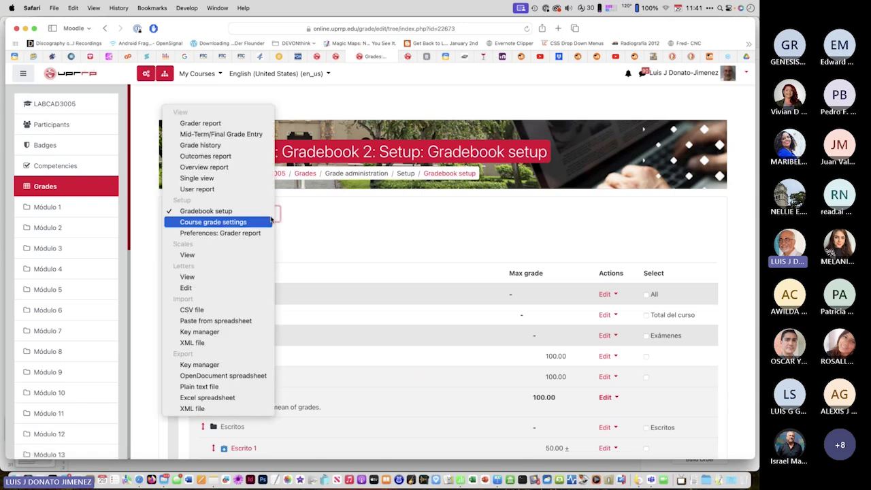
pyautogui.click(249, 124)
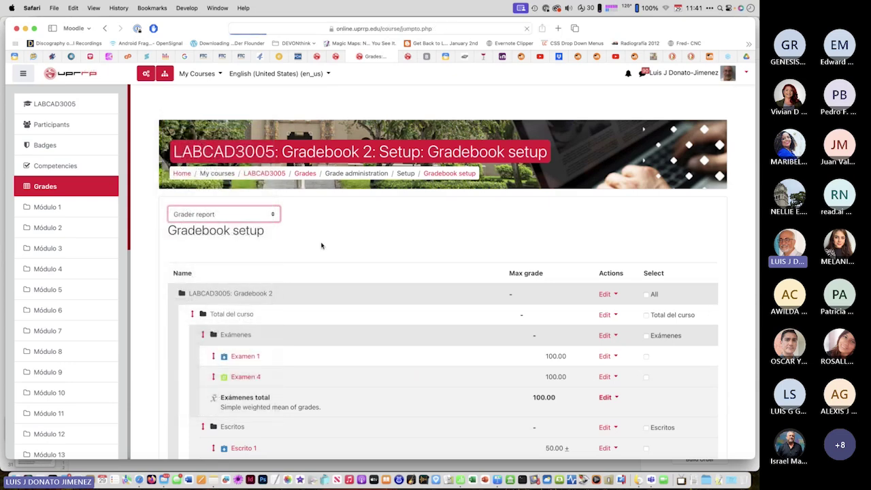
pyautogui.scroll(-5, 457, 302)
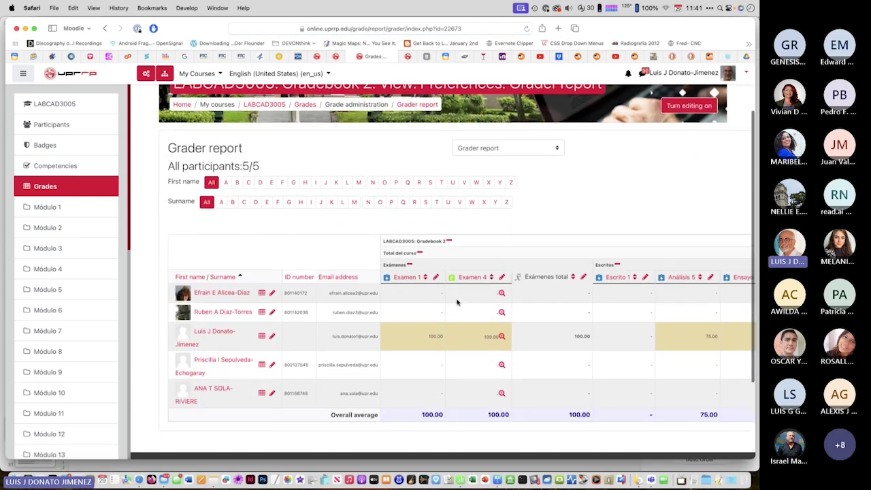
pyautogui.hscroll(10, 457, 302)
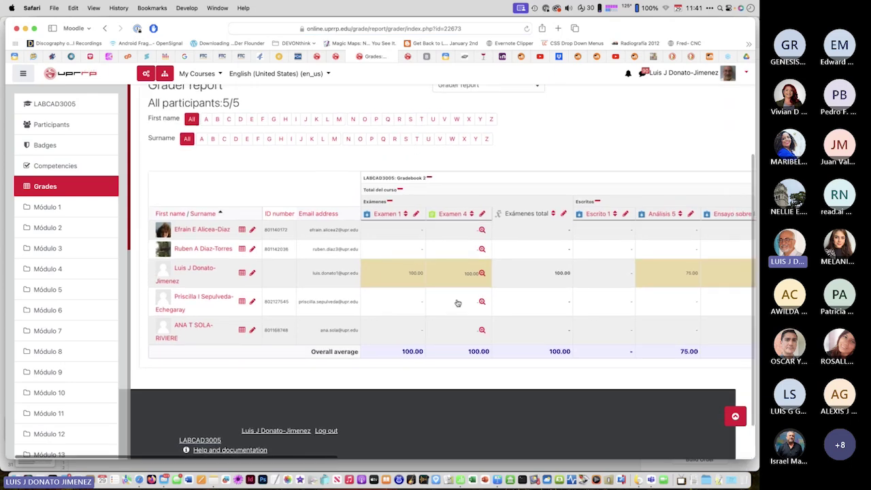
pyautogui.hscroll(3, 457, 302)
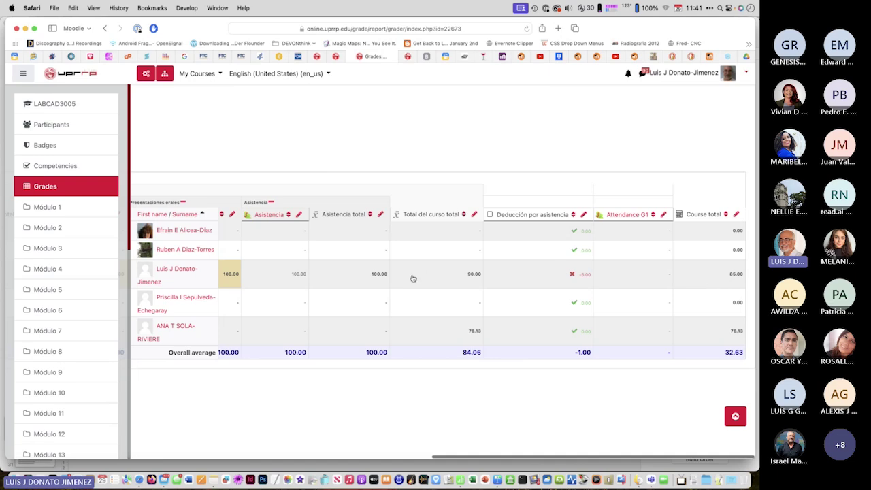
pyautogui.hscroll(-8, 413, 279)
pyautogui.hscroll(-8, 413, 279)
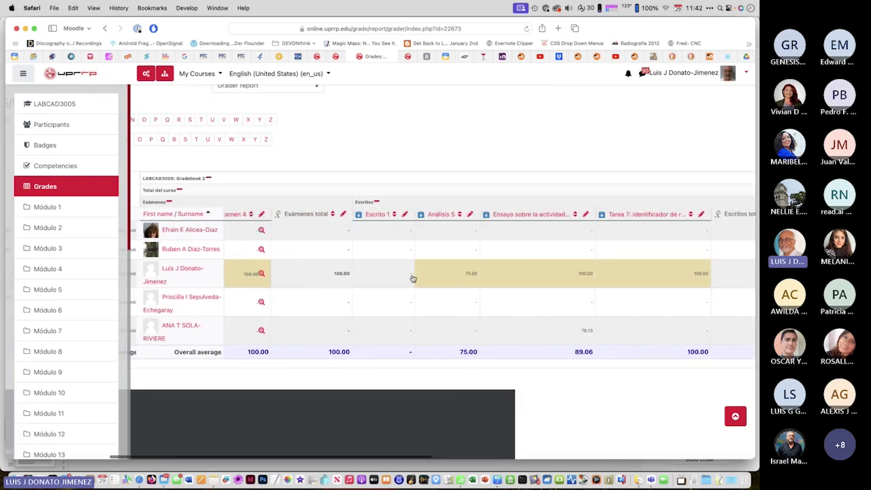
pyautogui.hscroll(-6, 412, 278)
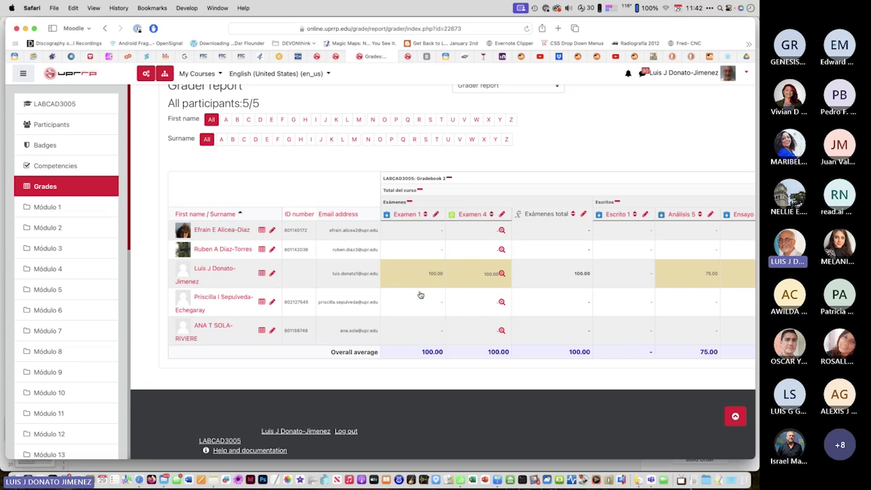
# Compare the grader report's category totals from Exámenes through Total del curso, and return to the exam columns
pyautogui.hscroll(1, 583, 297)
pyautogui.scroll(-2, 582, 298)
pyautogui.hscroll(1, 582, 297)
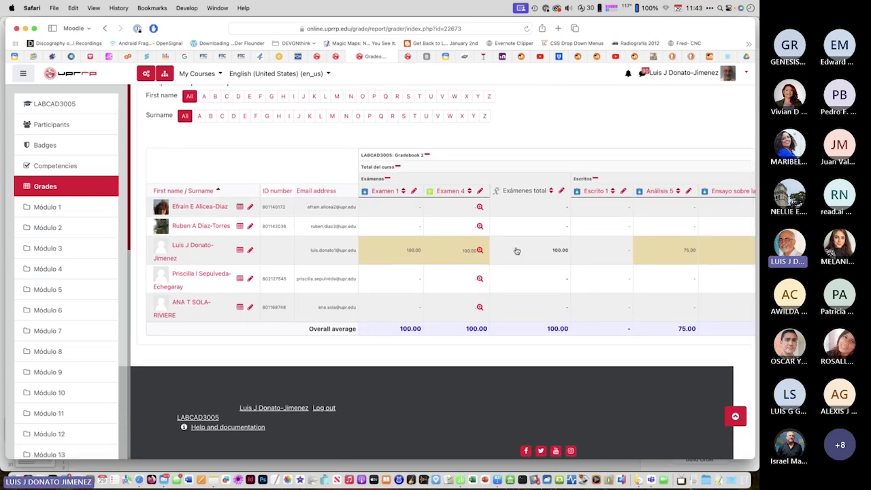
pyautogui.hscroll(10, 517, 252)
pyautogui.hscroll(10, 517, 252)
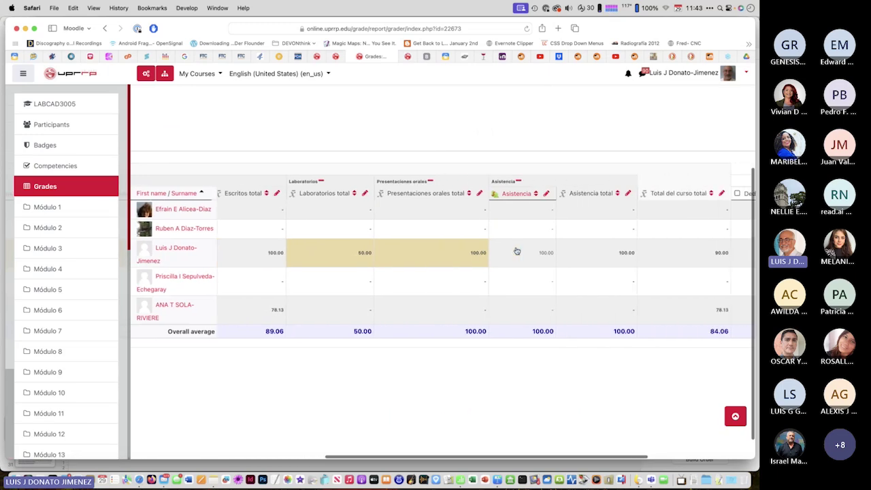
pyautogui.hscroll(-15, 516, 251)
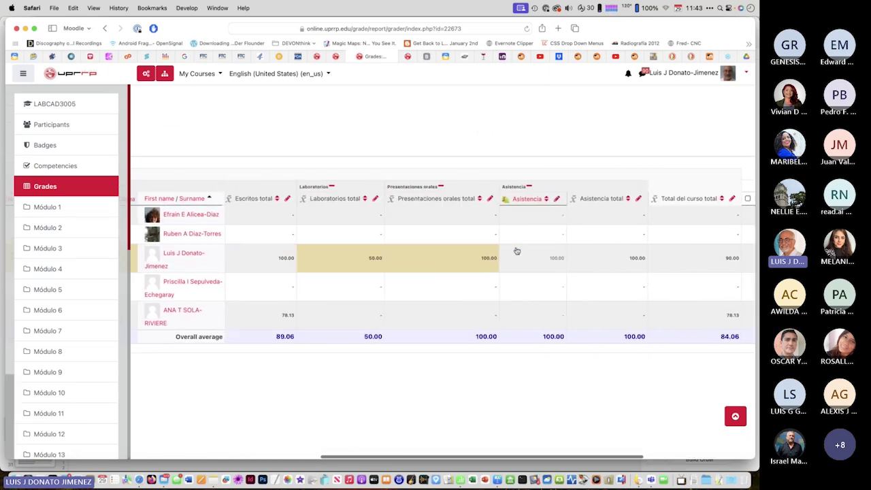
pyautogui.hscroll(-2, 517, 251)
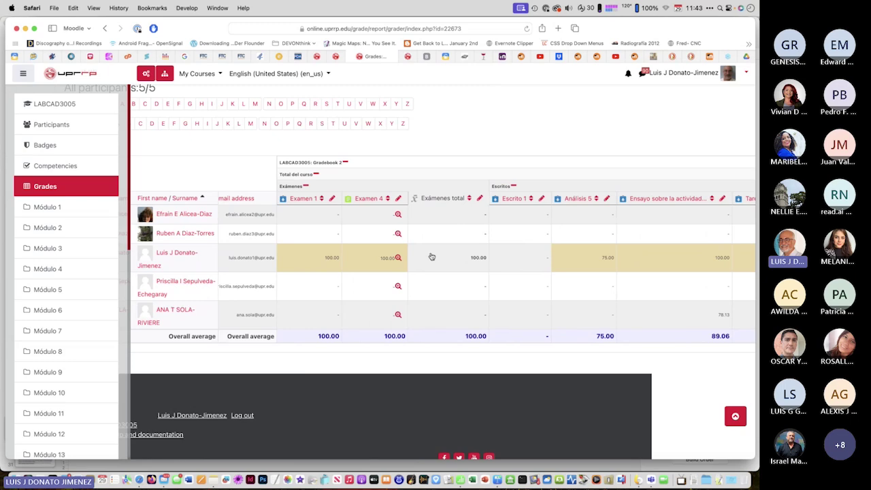
pyautogui.hscroll(-3, 430, 257)
pyautogui.scroll(-5, 430, 258)
pyautogui.hscroll(-2, 431, 257)
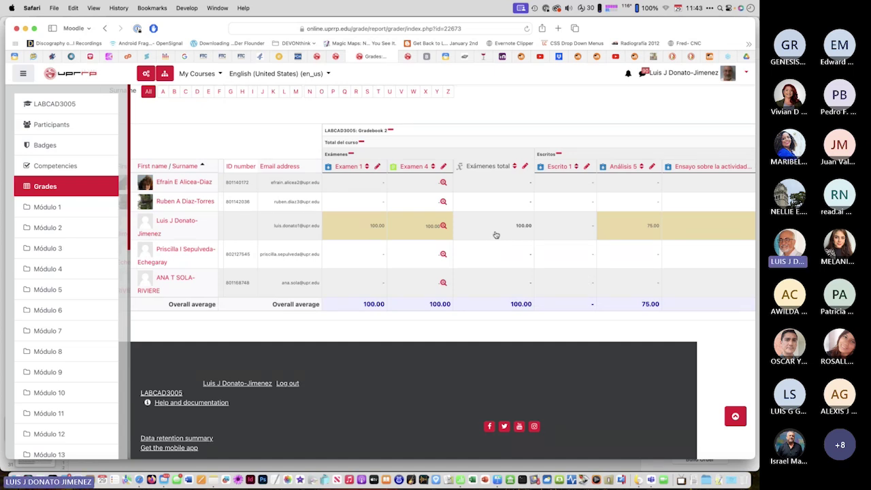
# Switch to the slide presentation in Keynote
pyautogui.press('super+Tab')
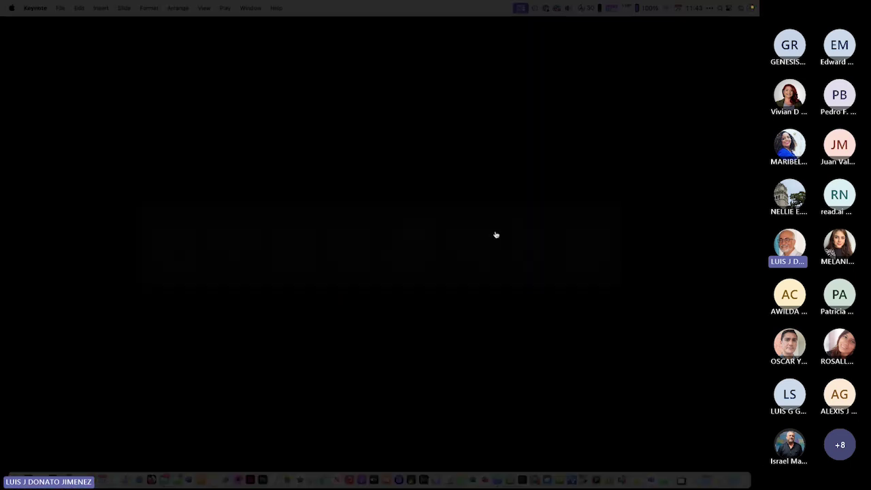